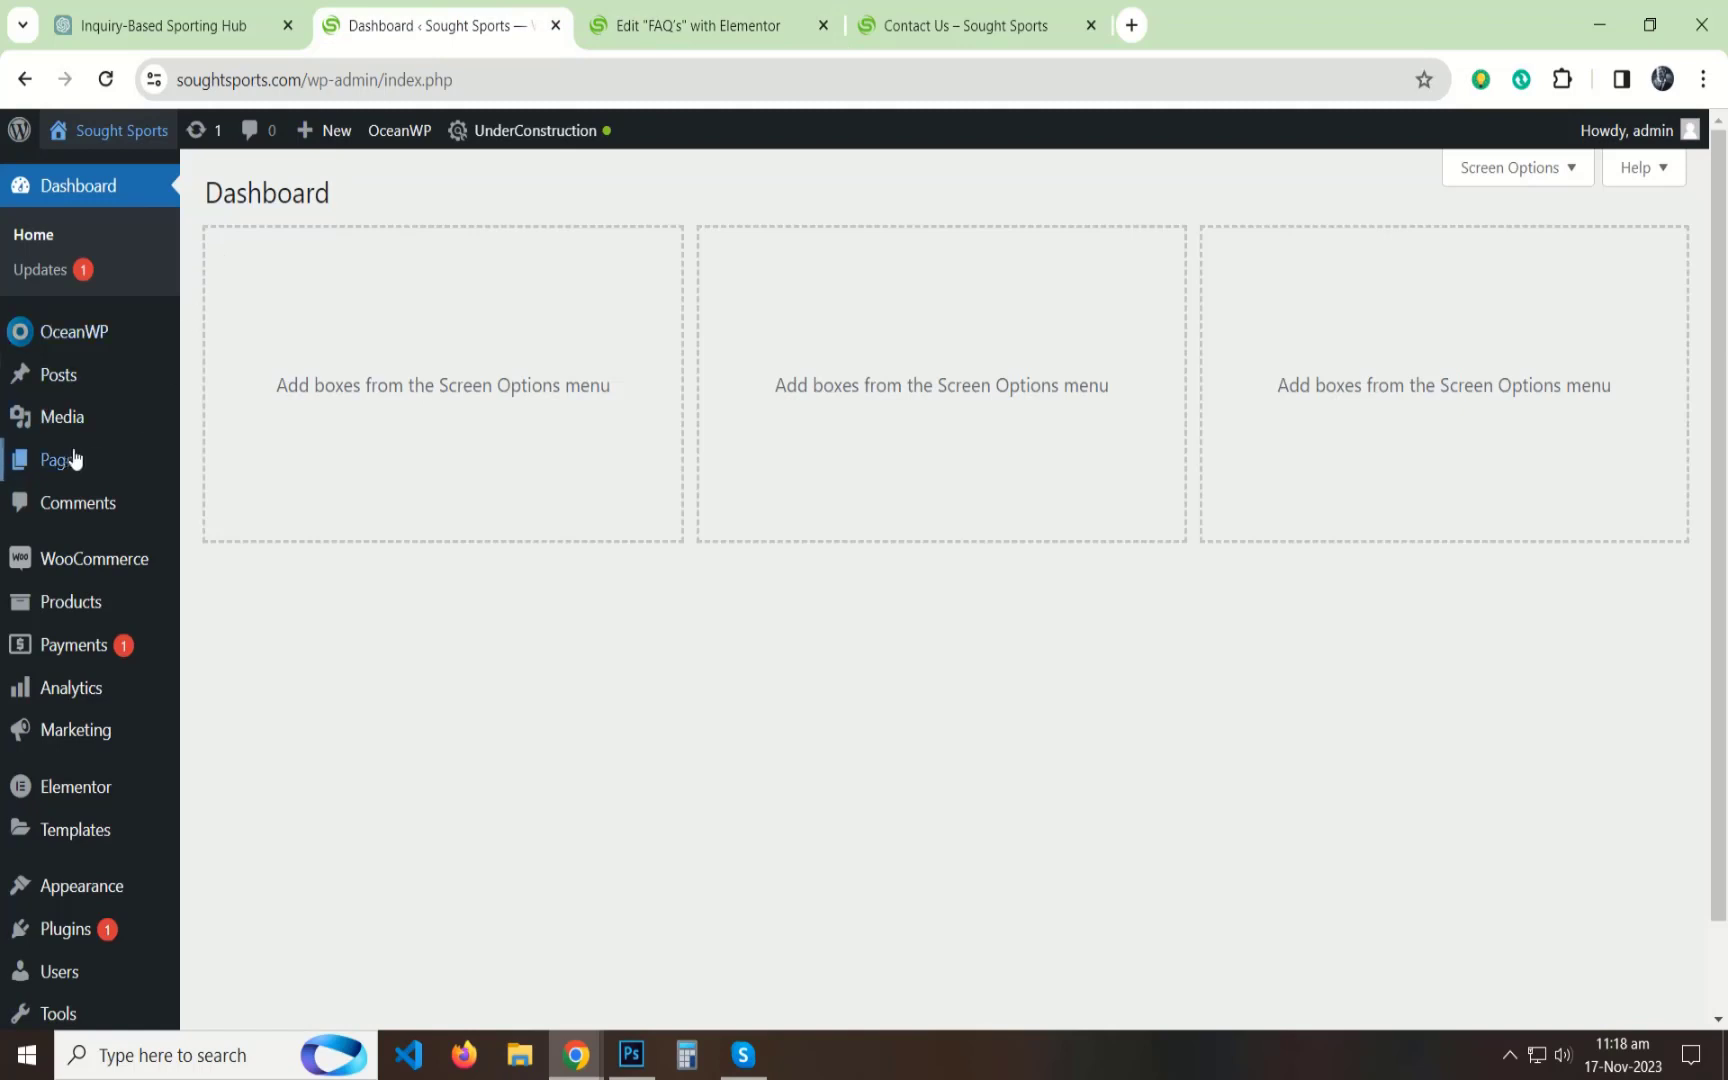
Open the Contact Us page from the WordPress pages list in Elementor and place its browser tab after the FAQ's editor tab.
middle_click(58, 457)
left_click(620, 27)
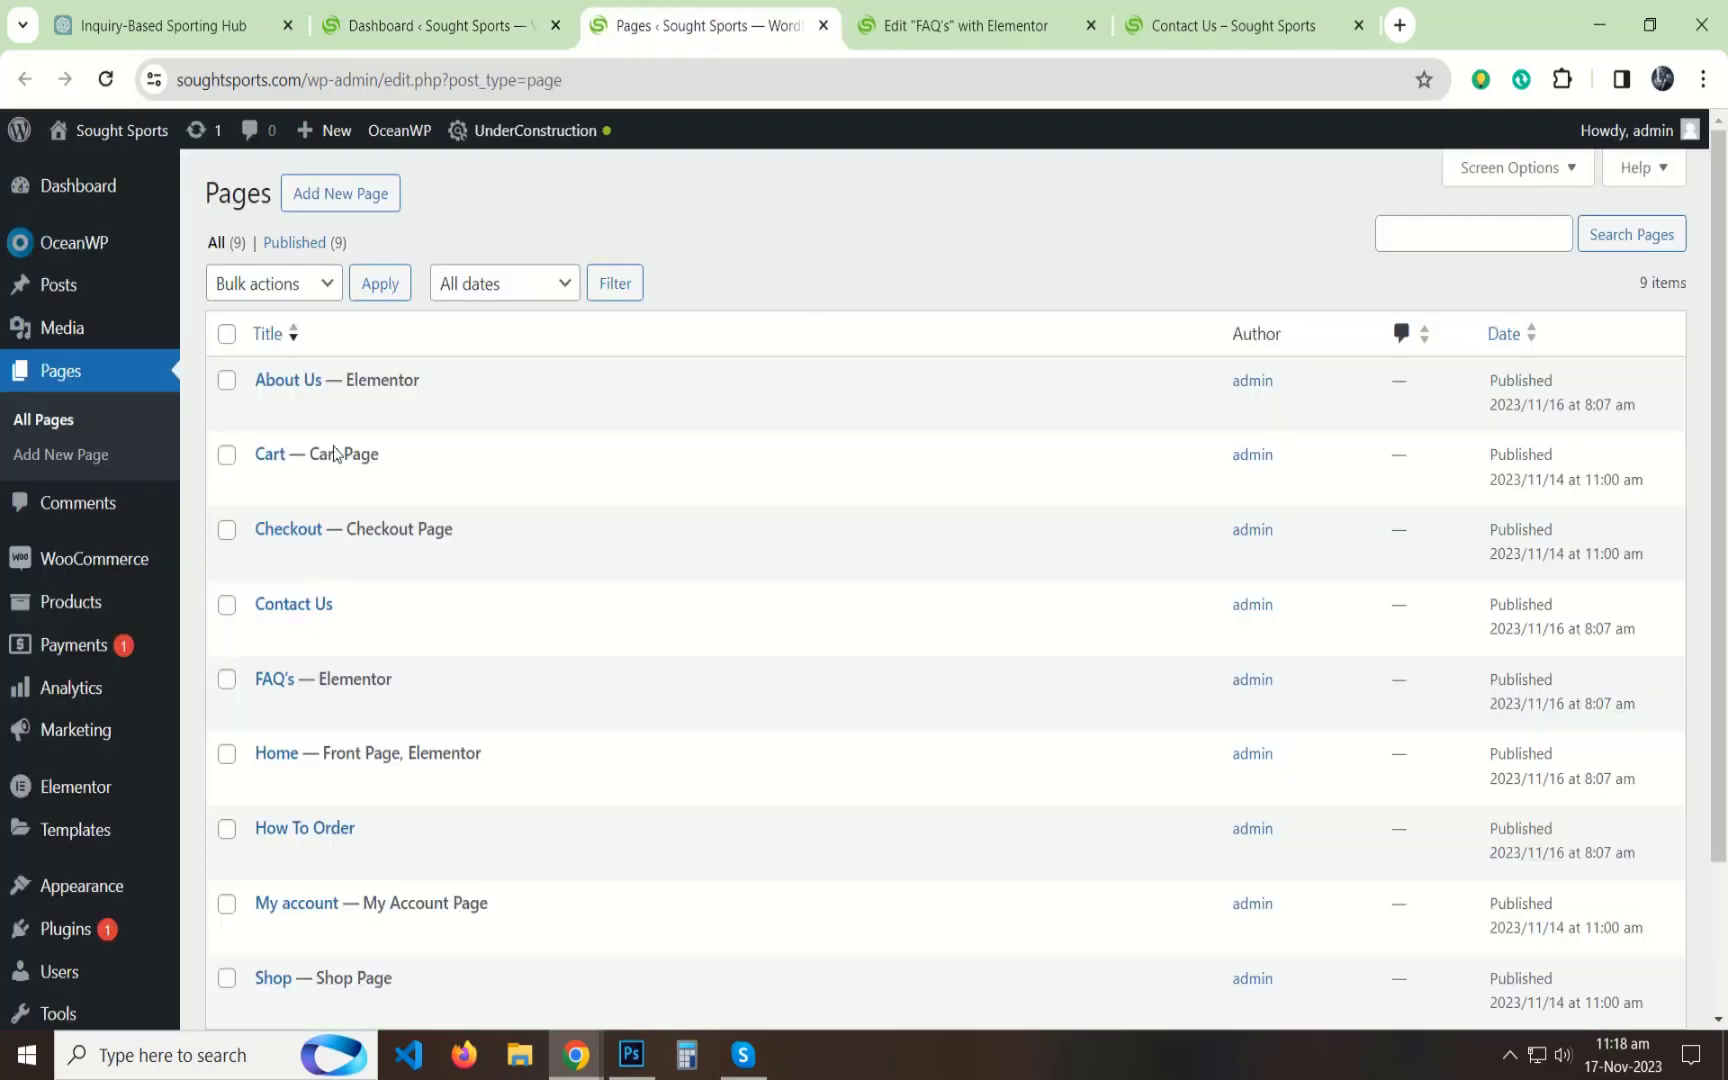
left_click(269, 635)
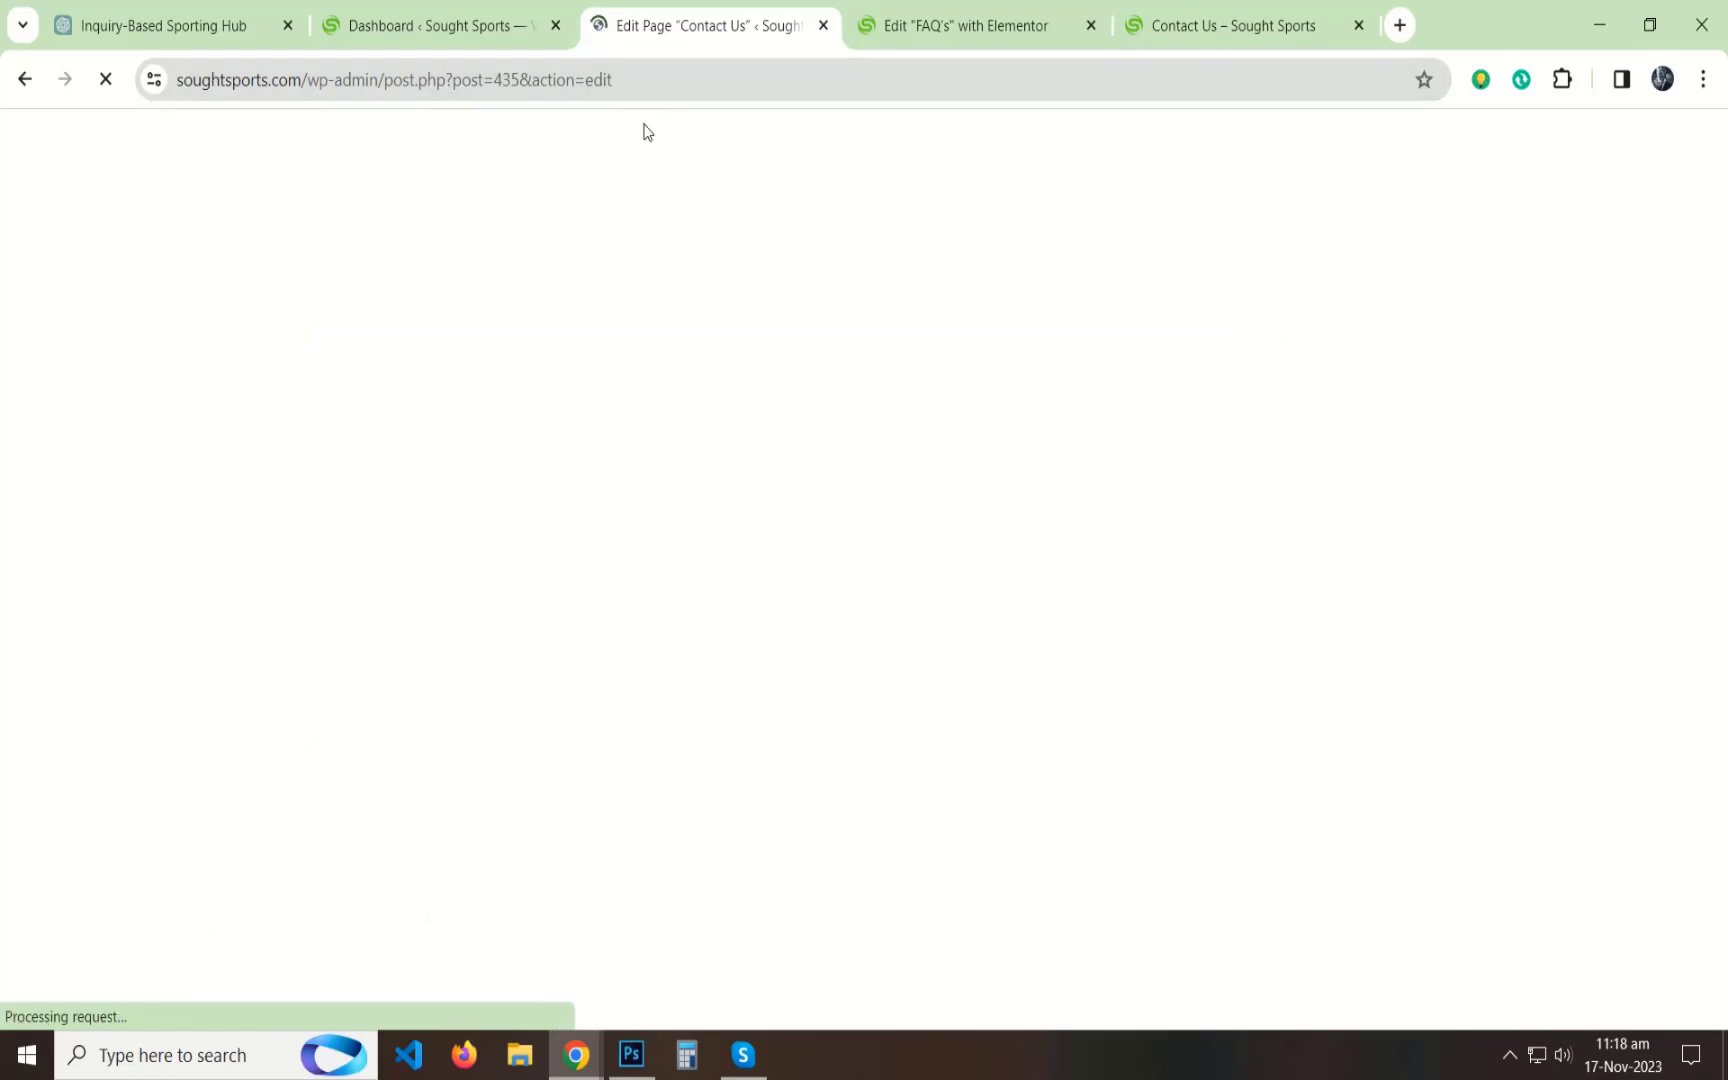
left_click(425, 155)
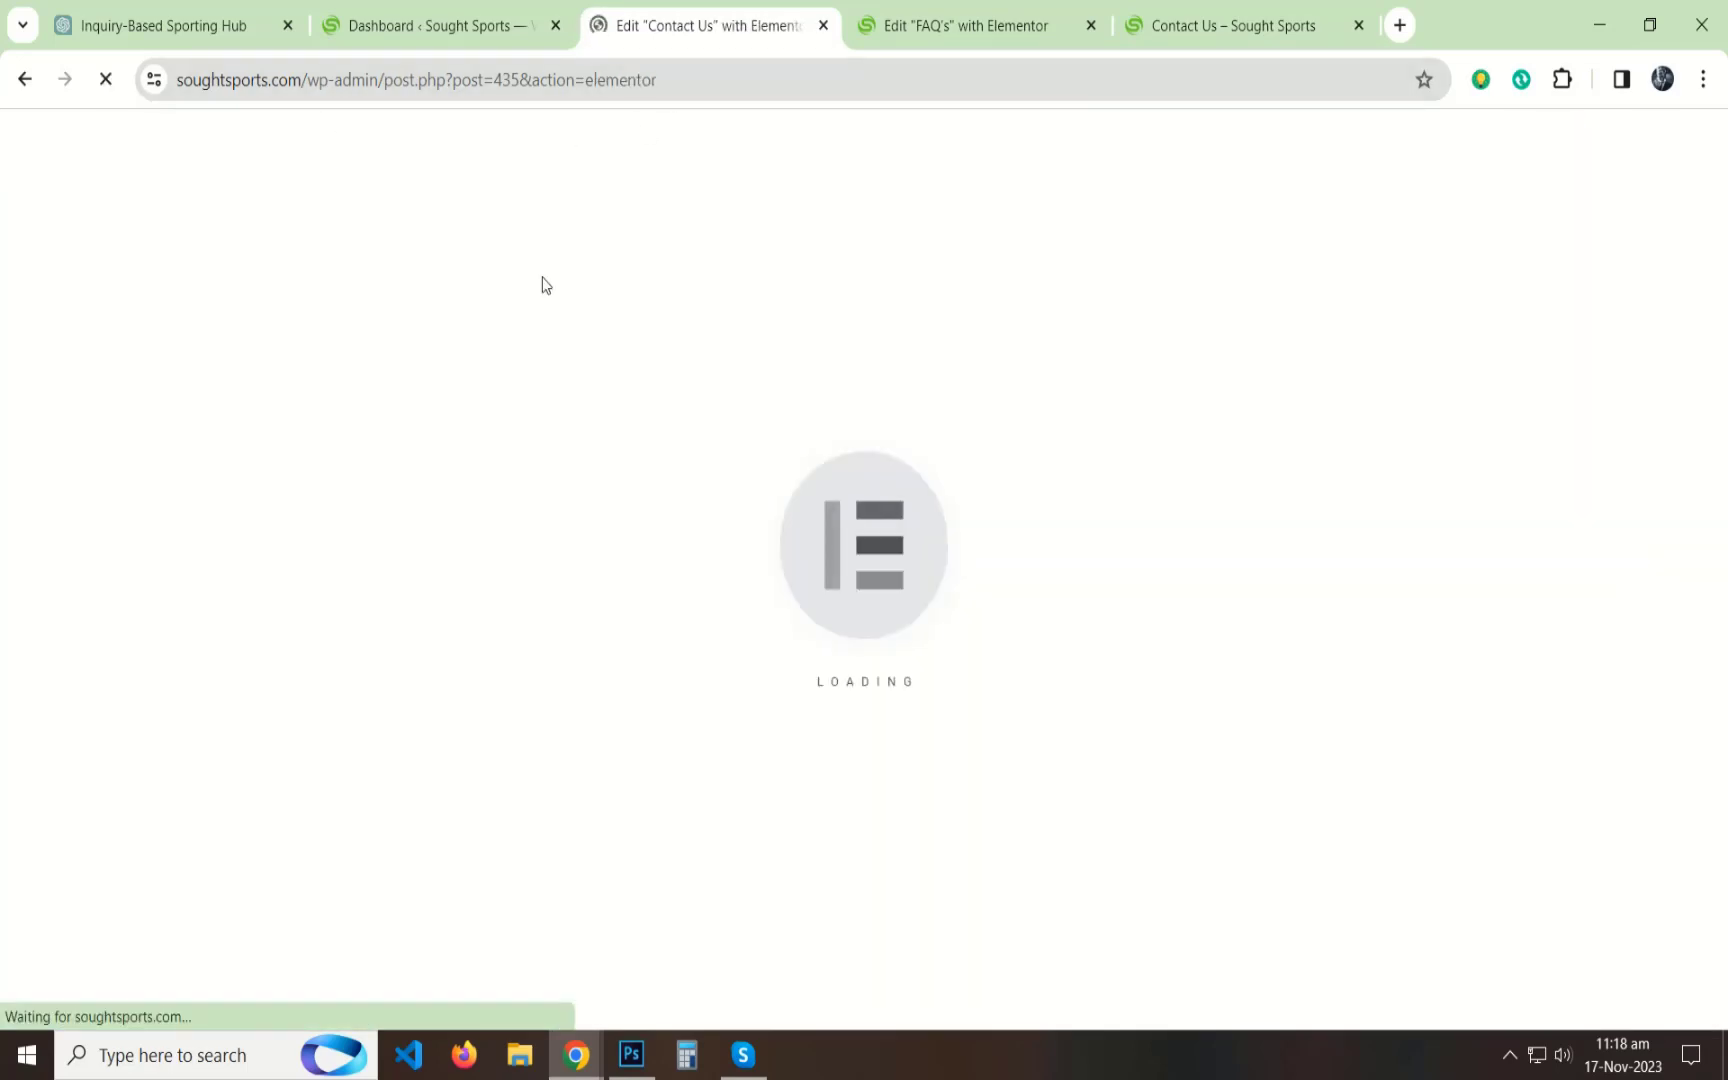
left_click_drag(771, 12, 937, 7)
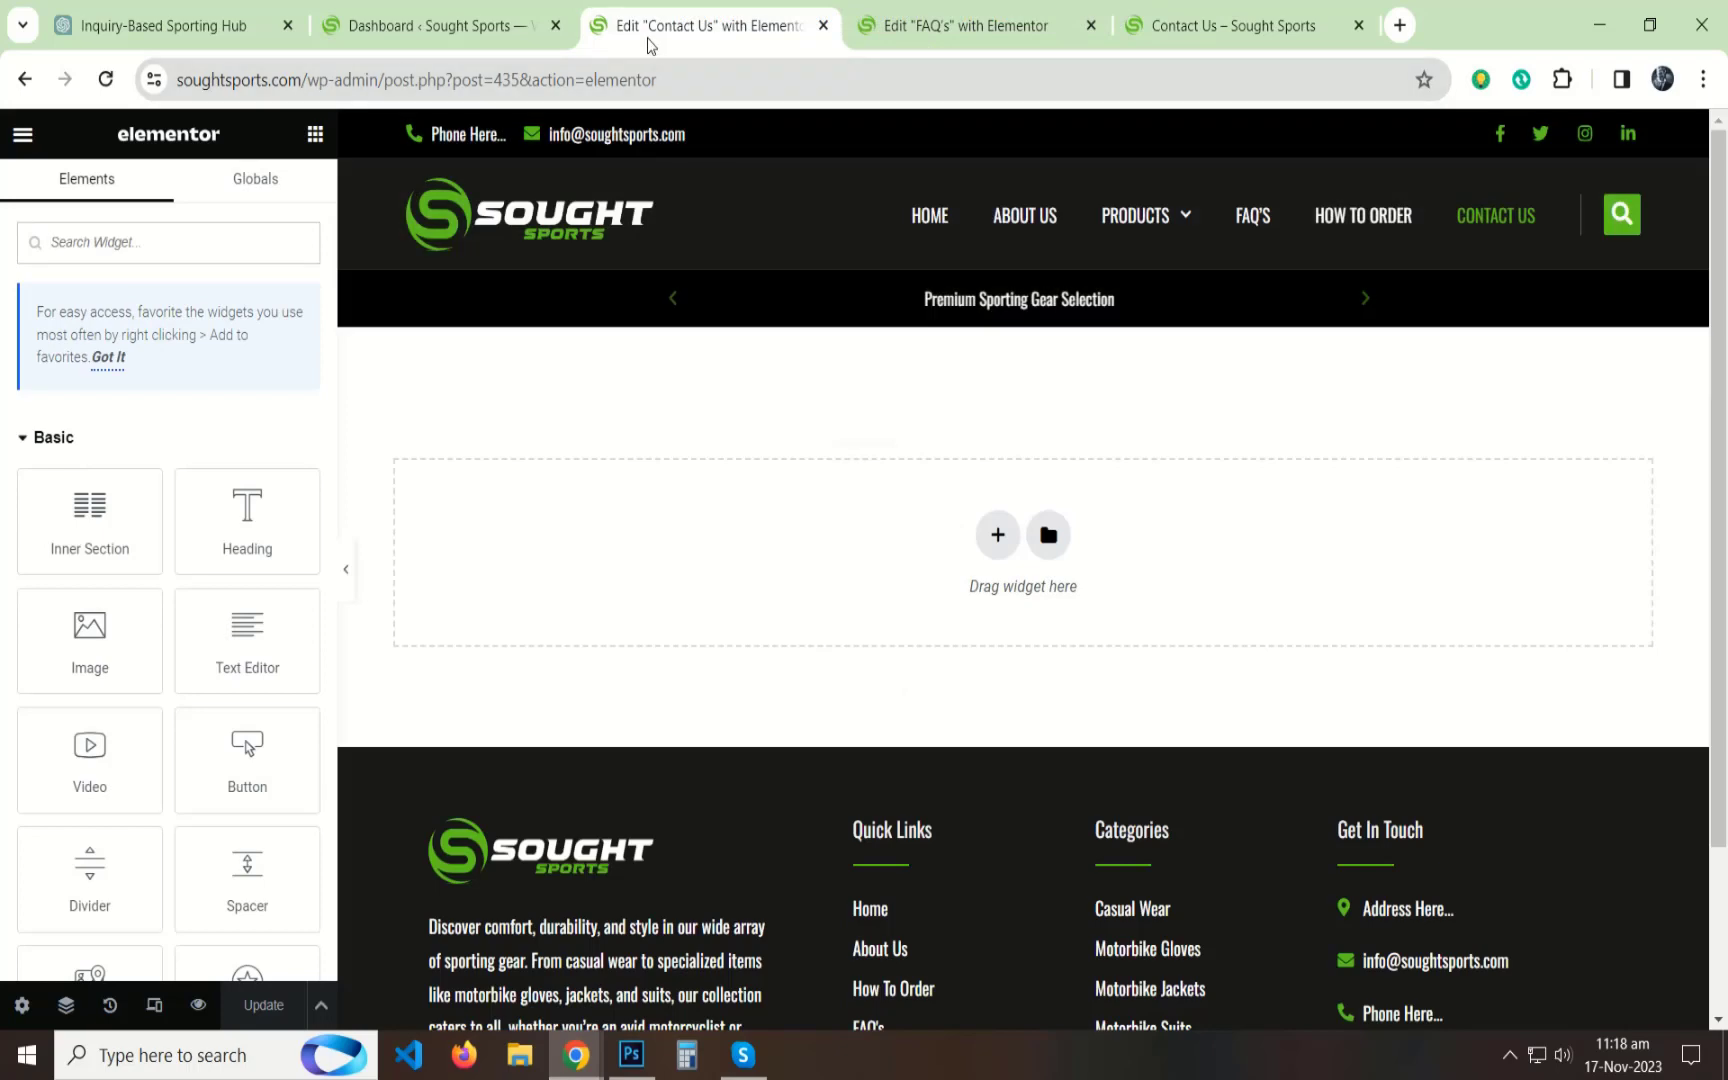
left_click_drag(650, 30, 940, 40)
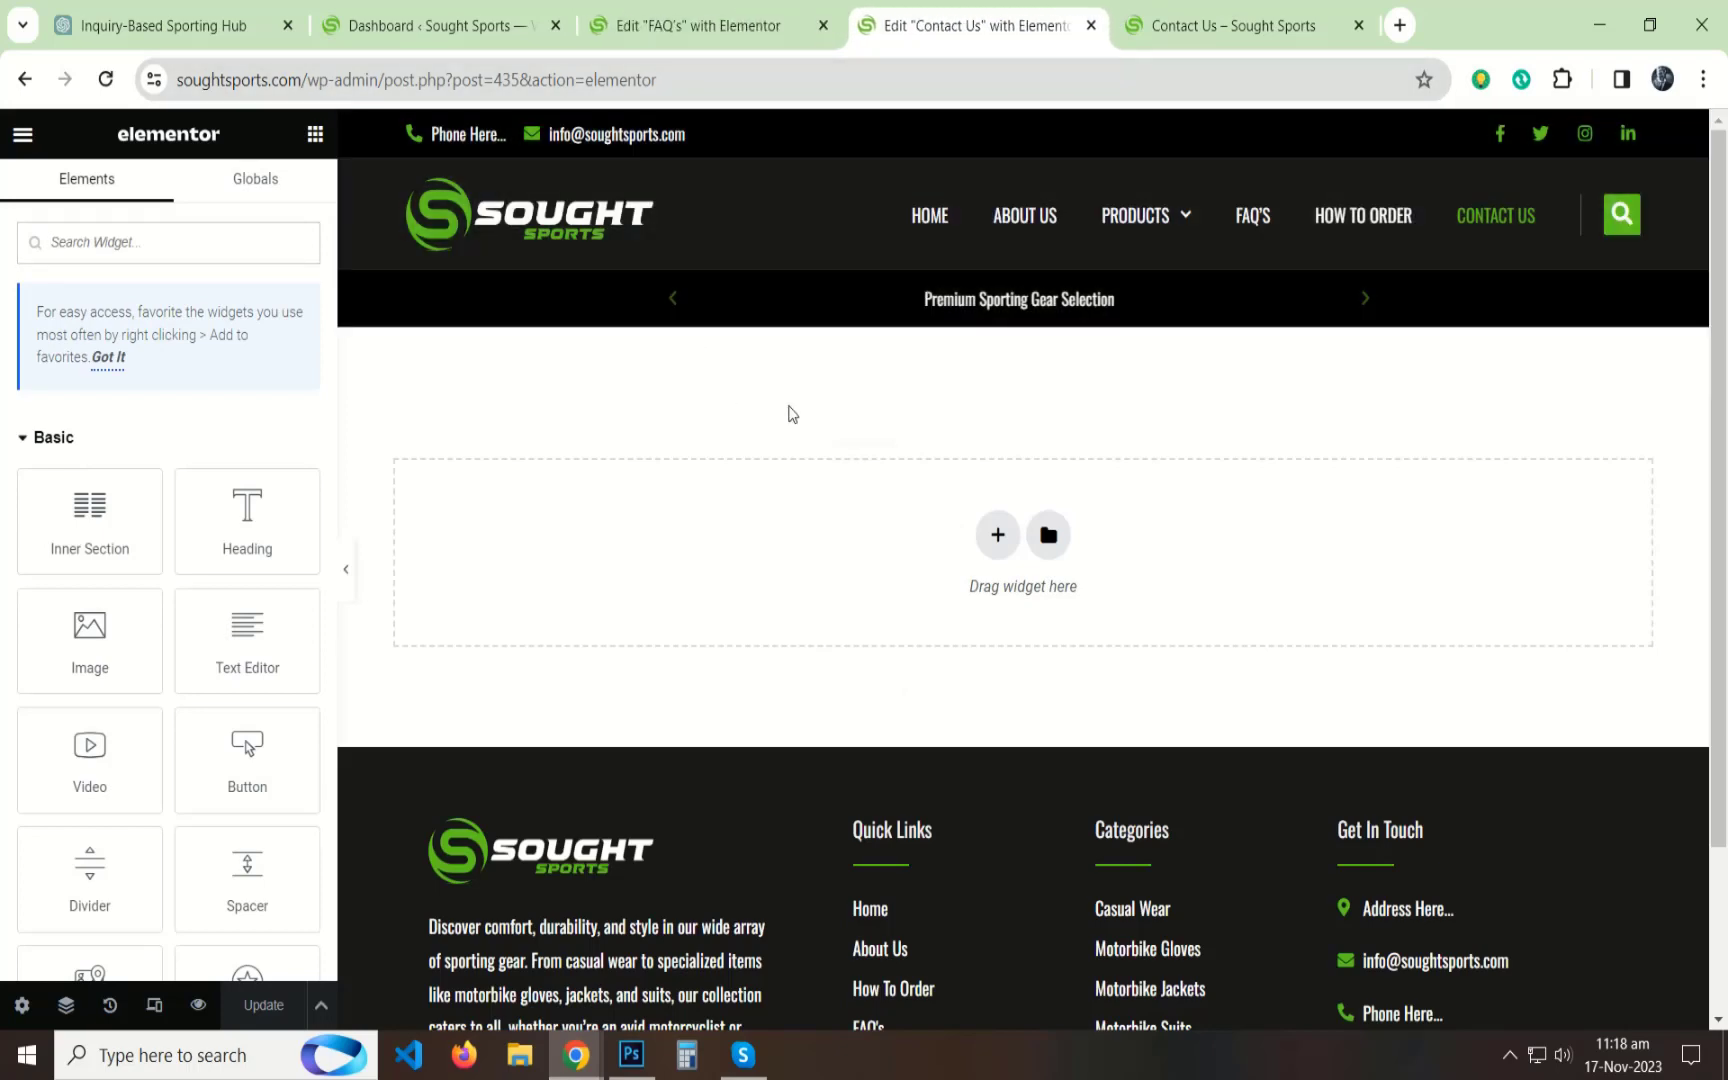
Copy the banner section from the FAQ's page and paste it into the empty Contact Us page.
left_click(680, 27)
scroll(790, 388, "up", 7)
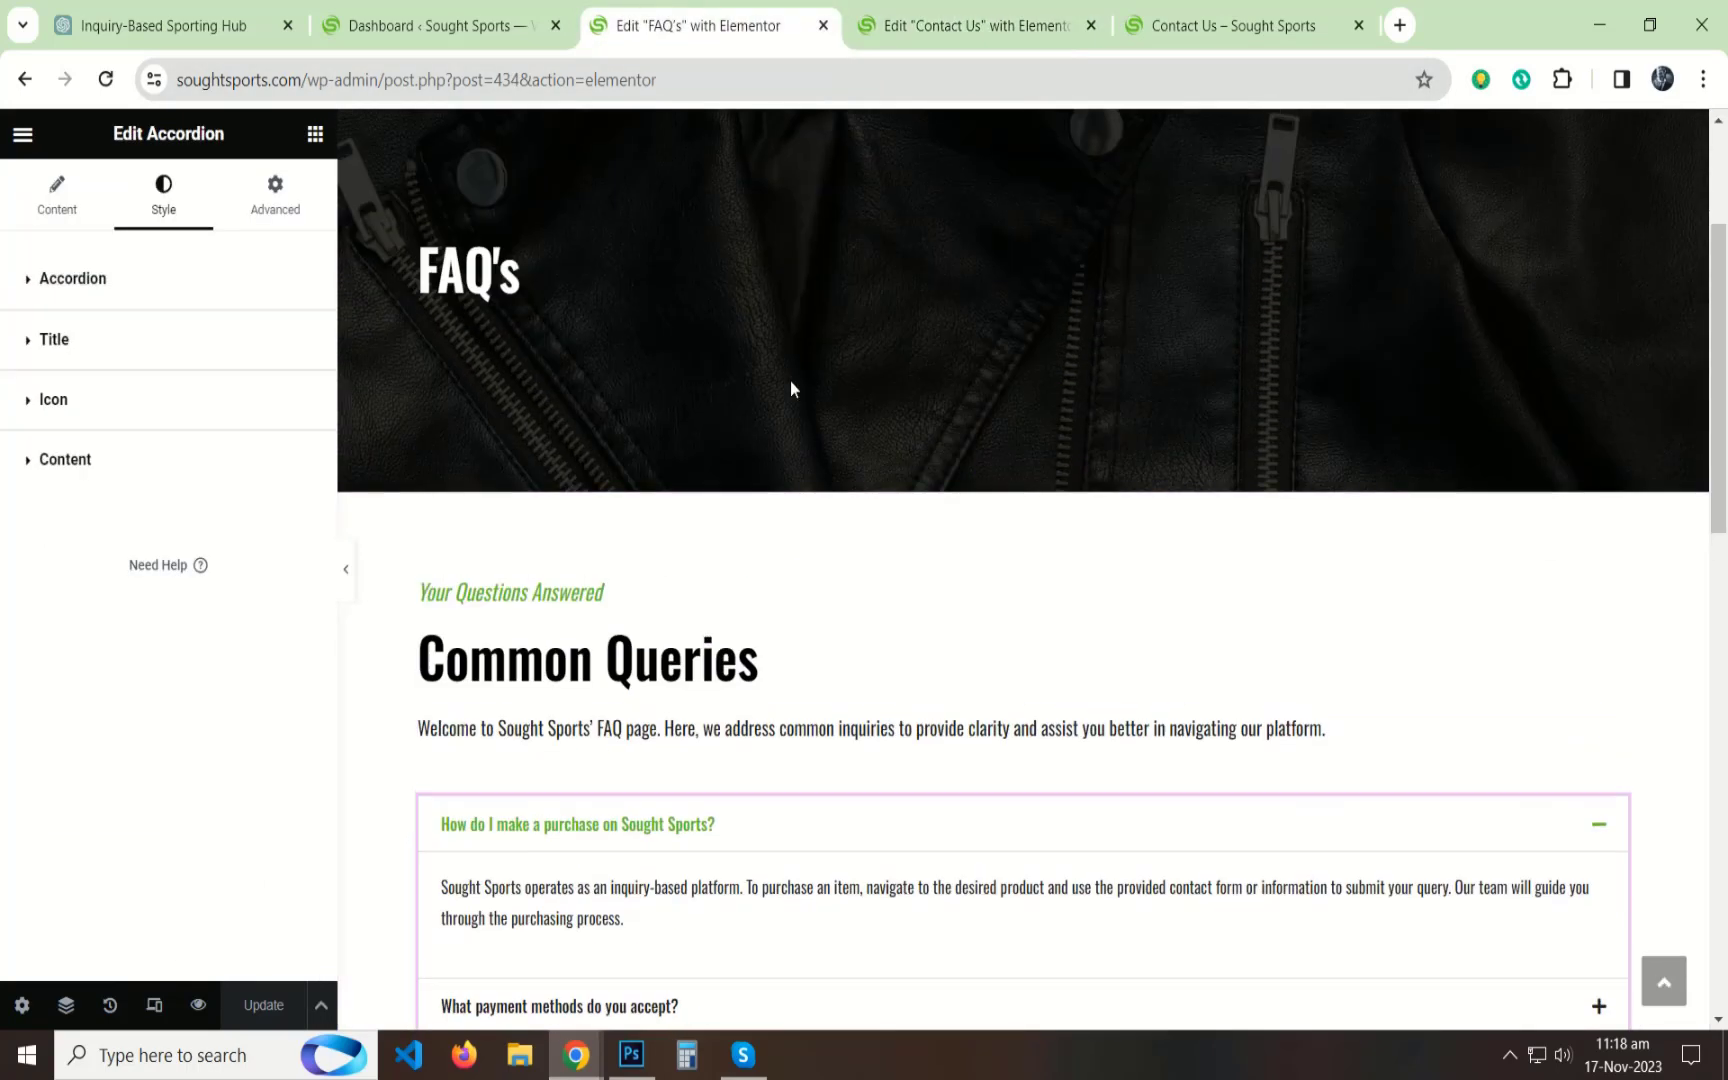
right_click(1018, 312)
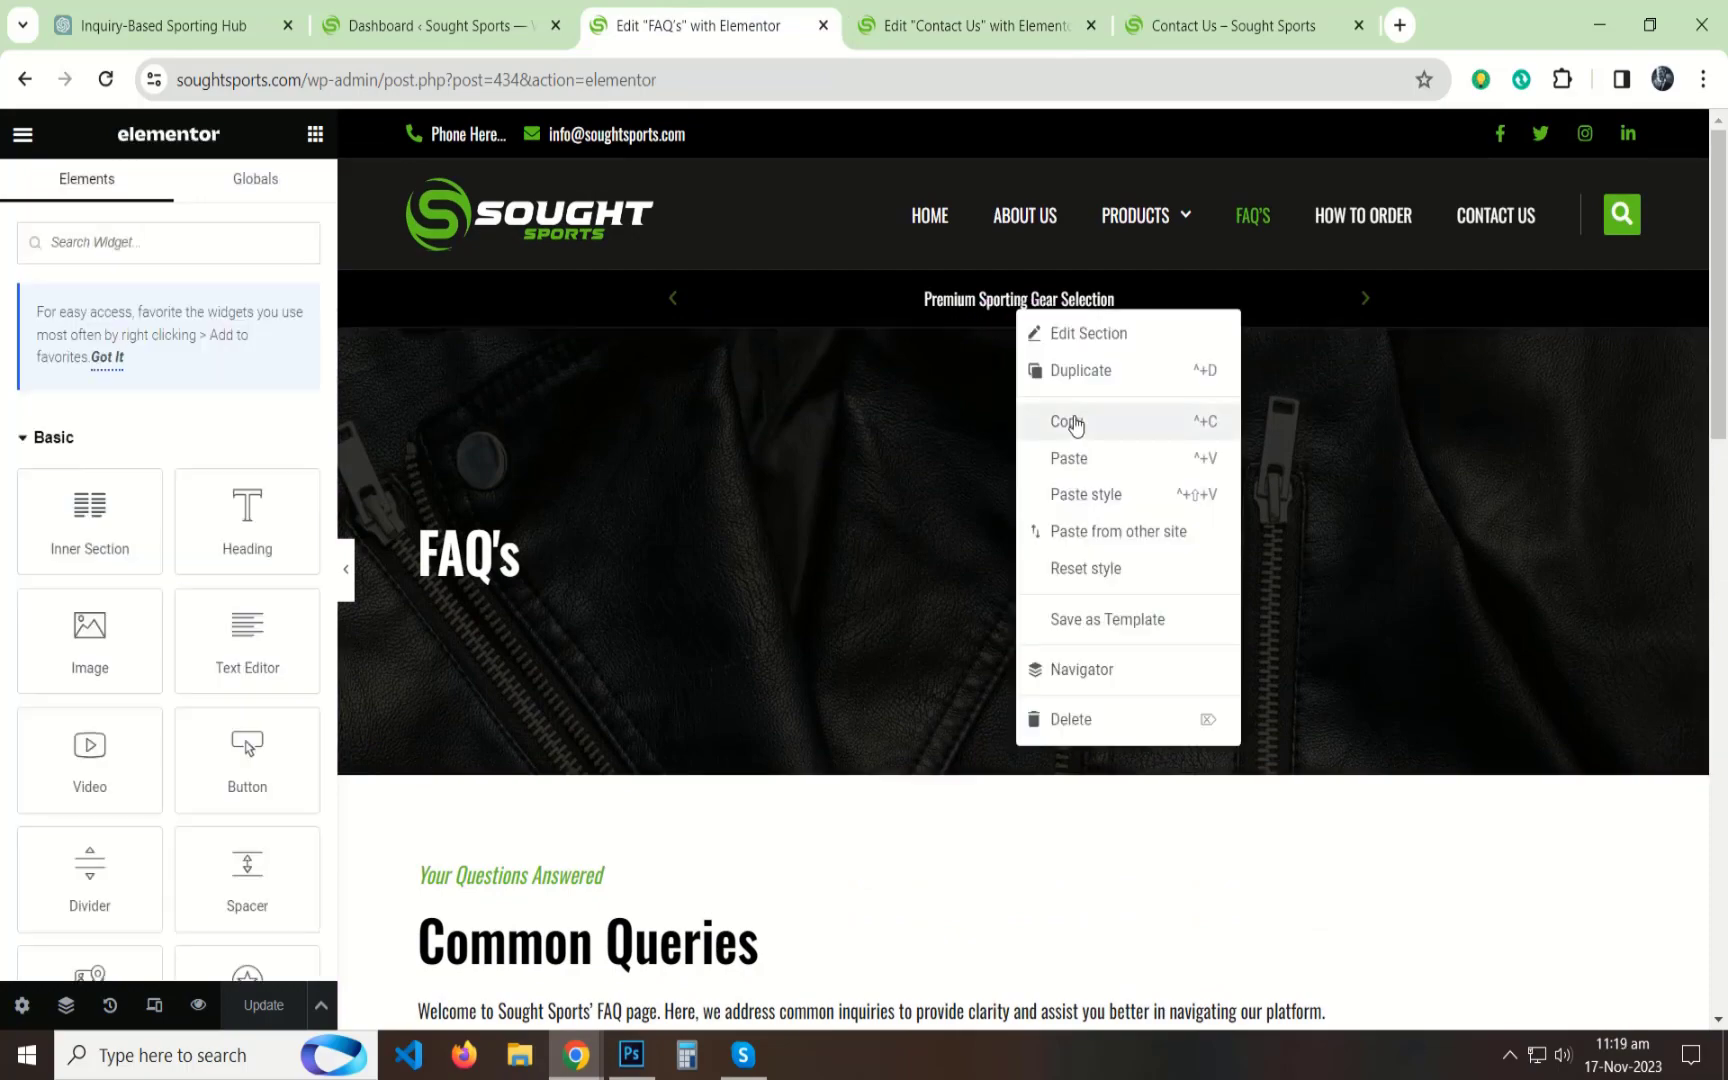
left_click(1095, 420)
left_click(949, 27)
right_click(656, 552)
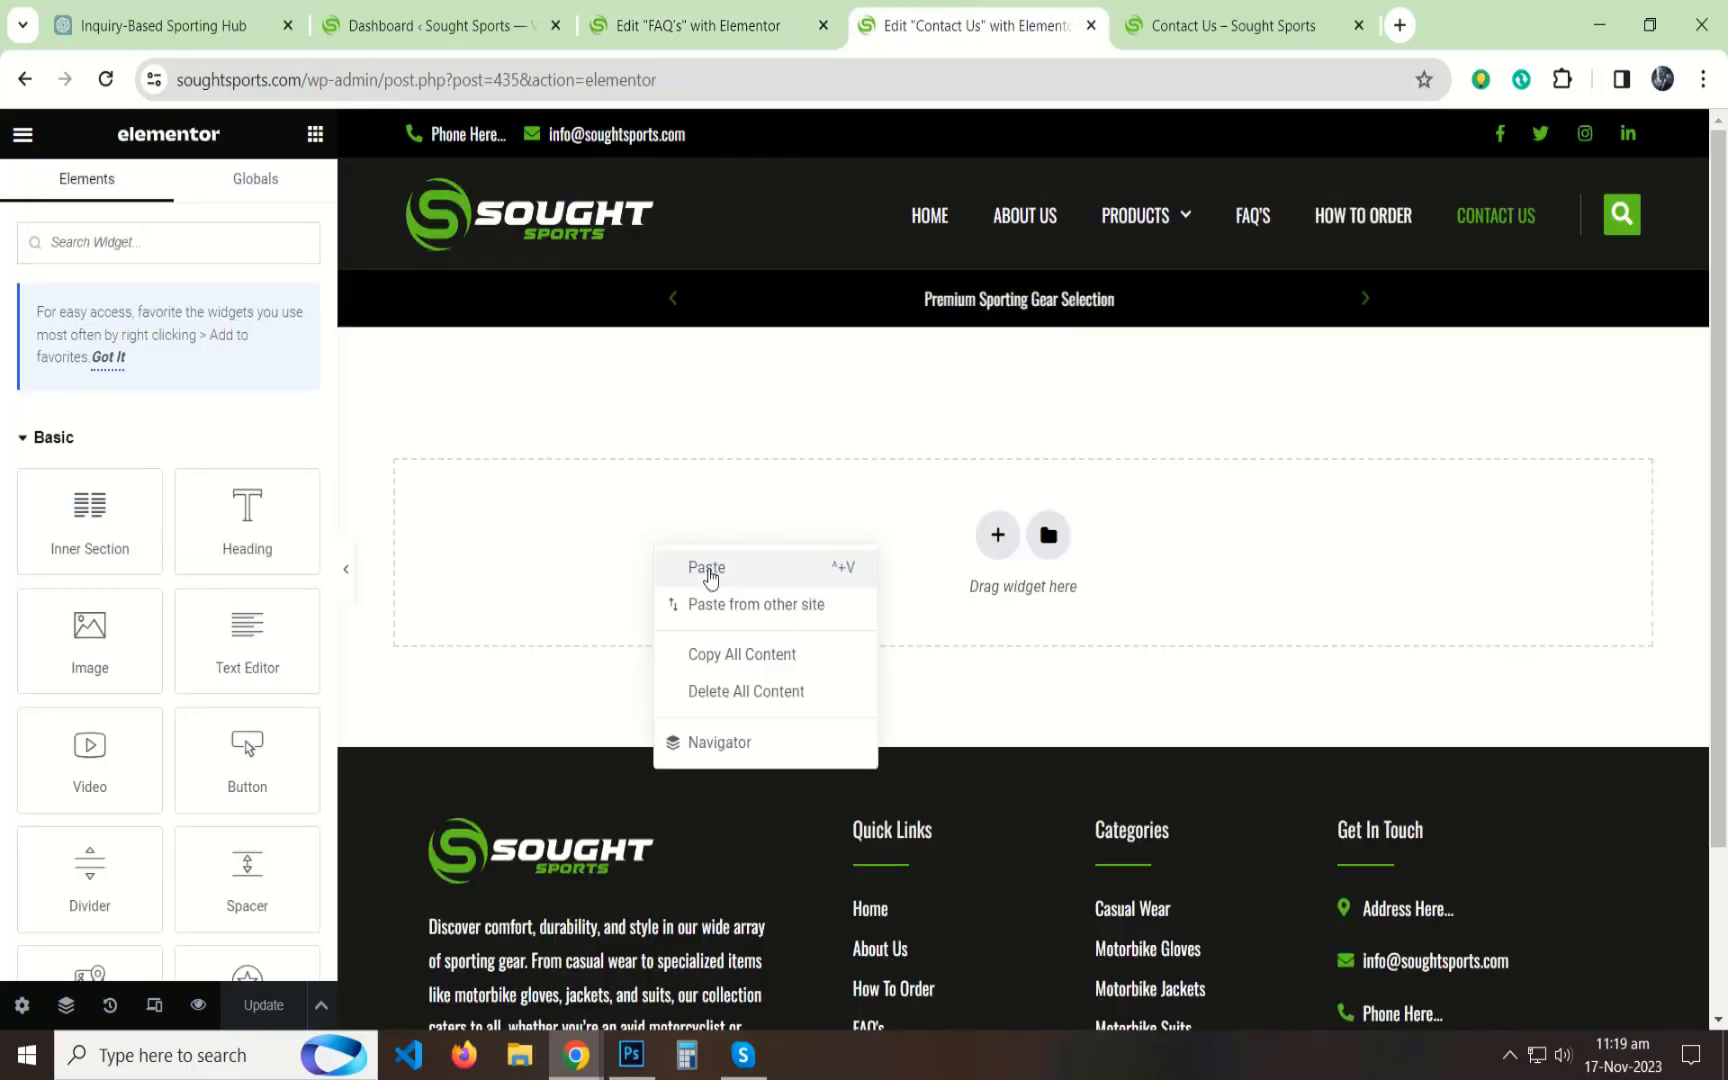
left_click(706, 567)
Change the pasted banner's heading to "Contact Us" and update the page.
left_click(470, 551)
triple_click(163, 391)
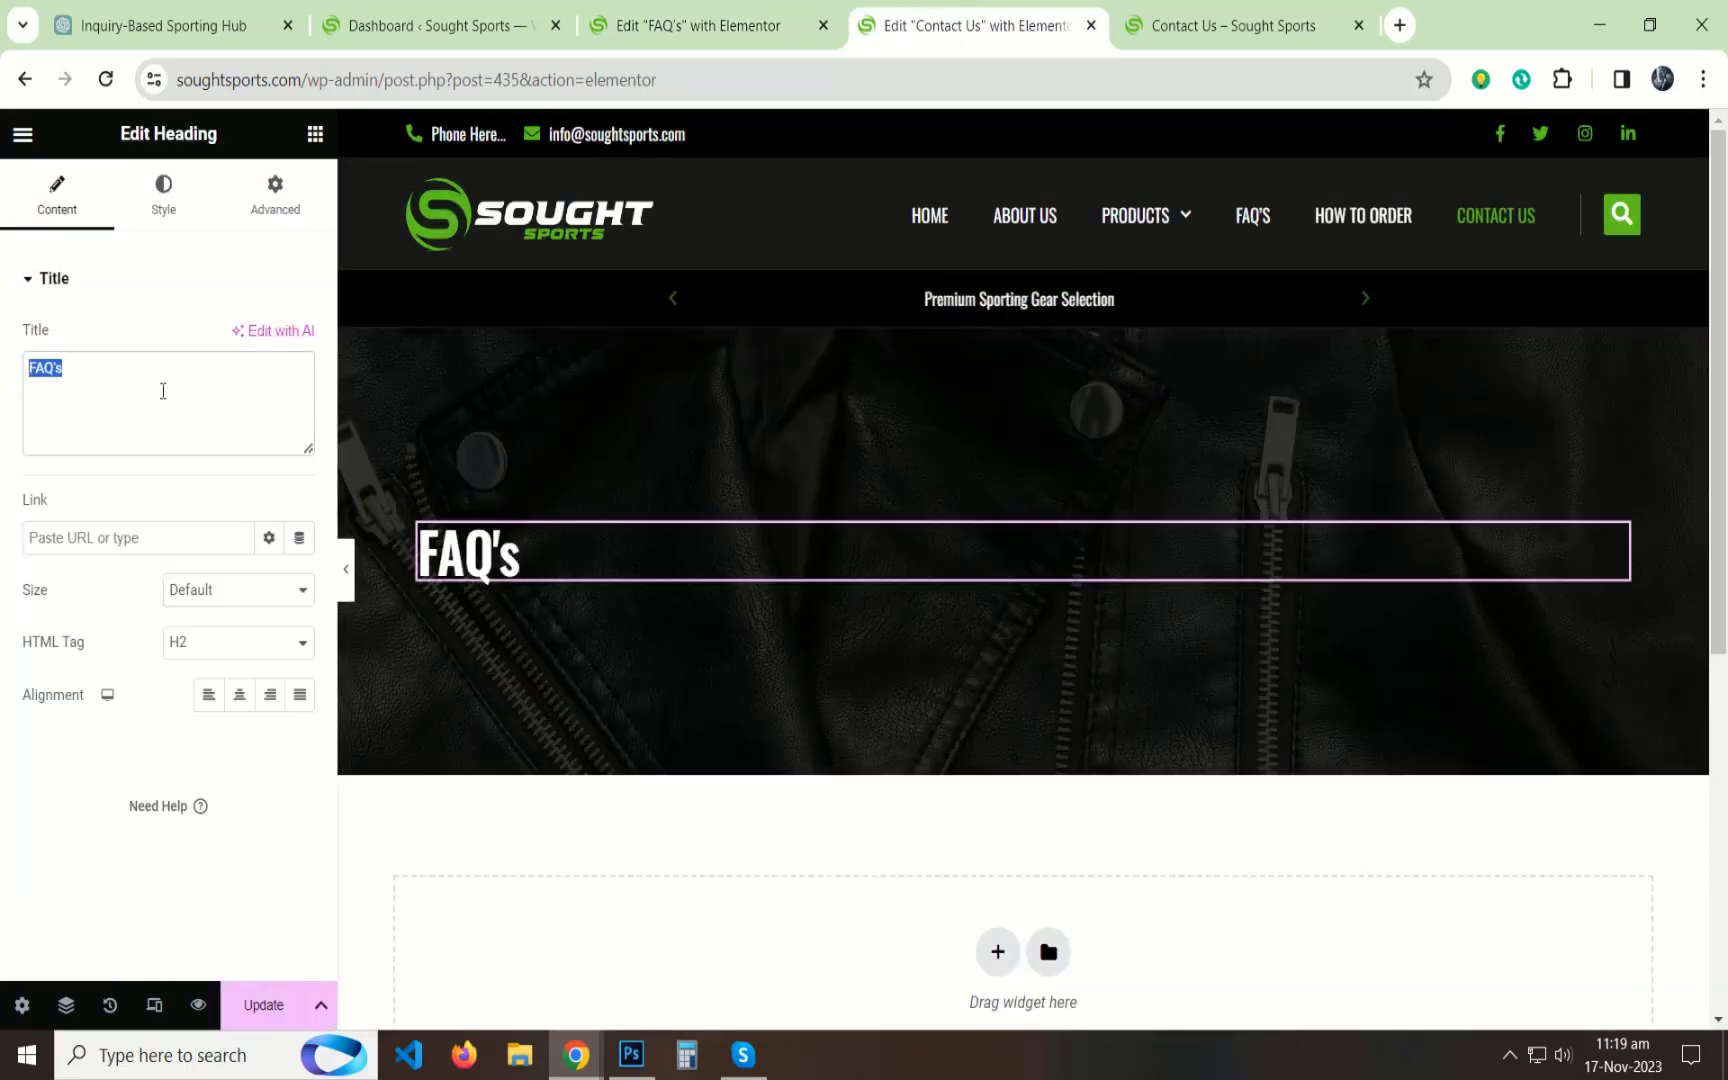
type("Contact Us")
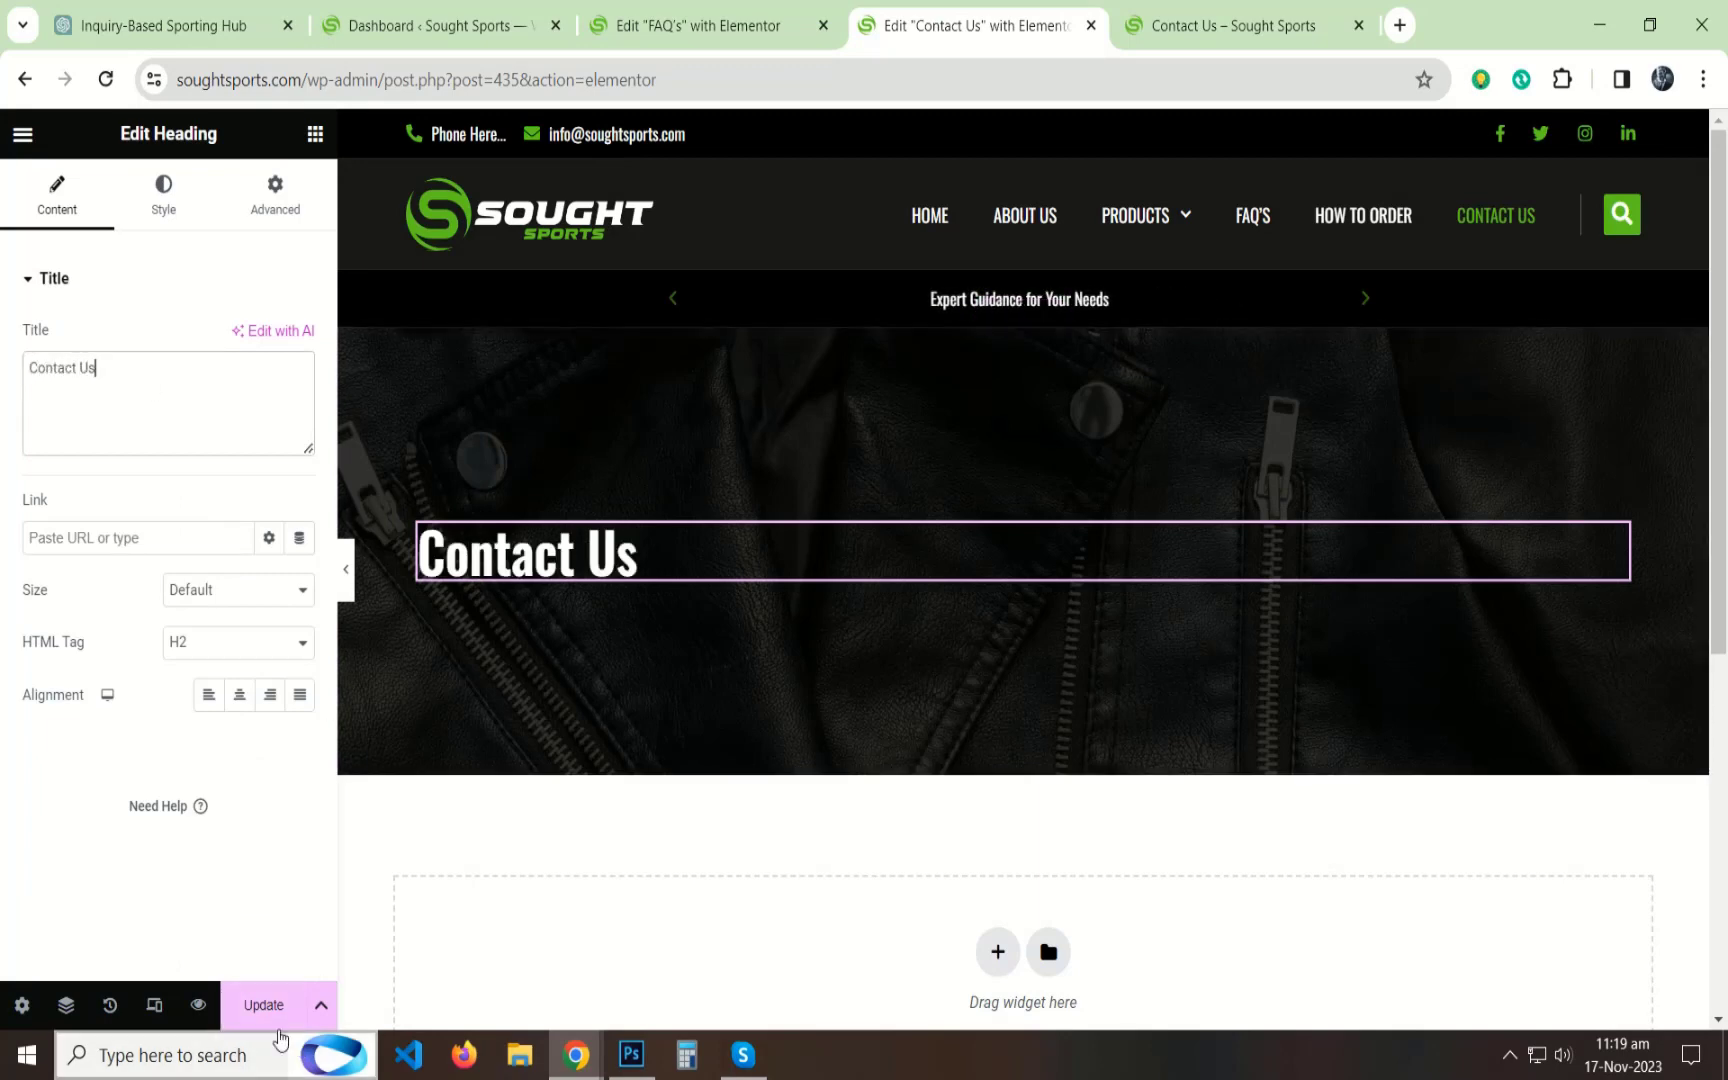
left_click(266, 1018)
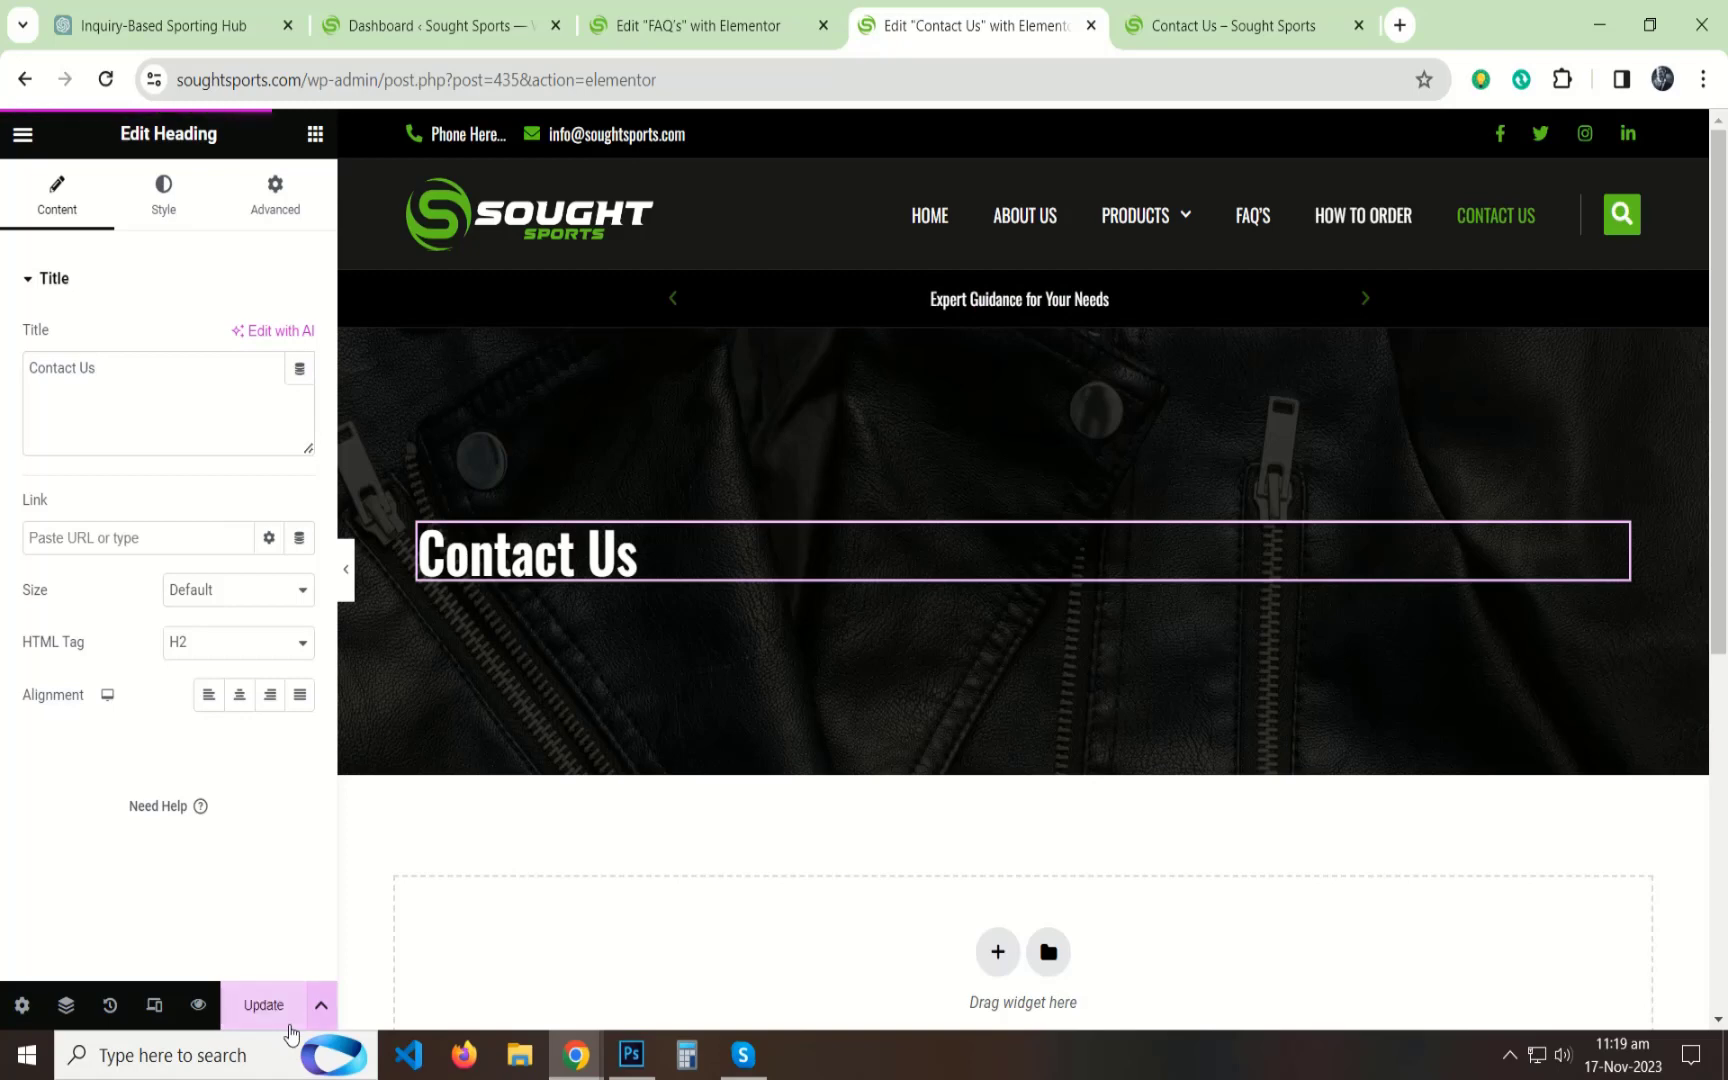
Reload the live Contact Us page and check its banner.
left_click(1223, 28)
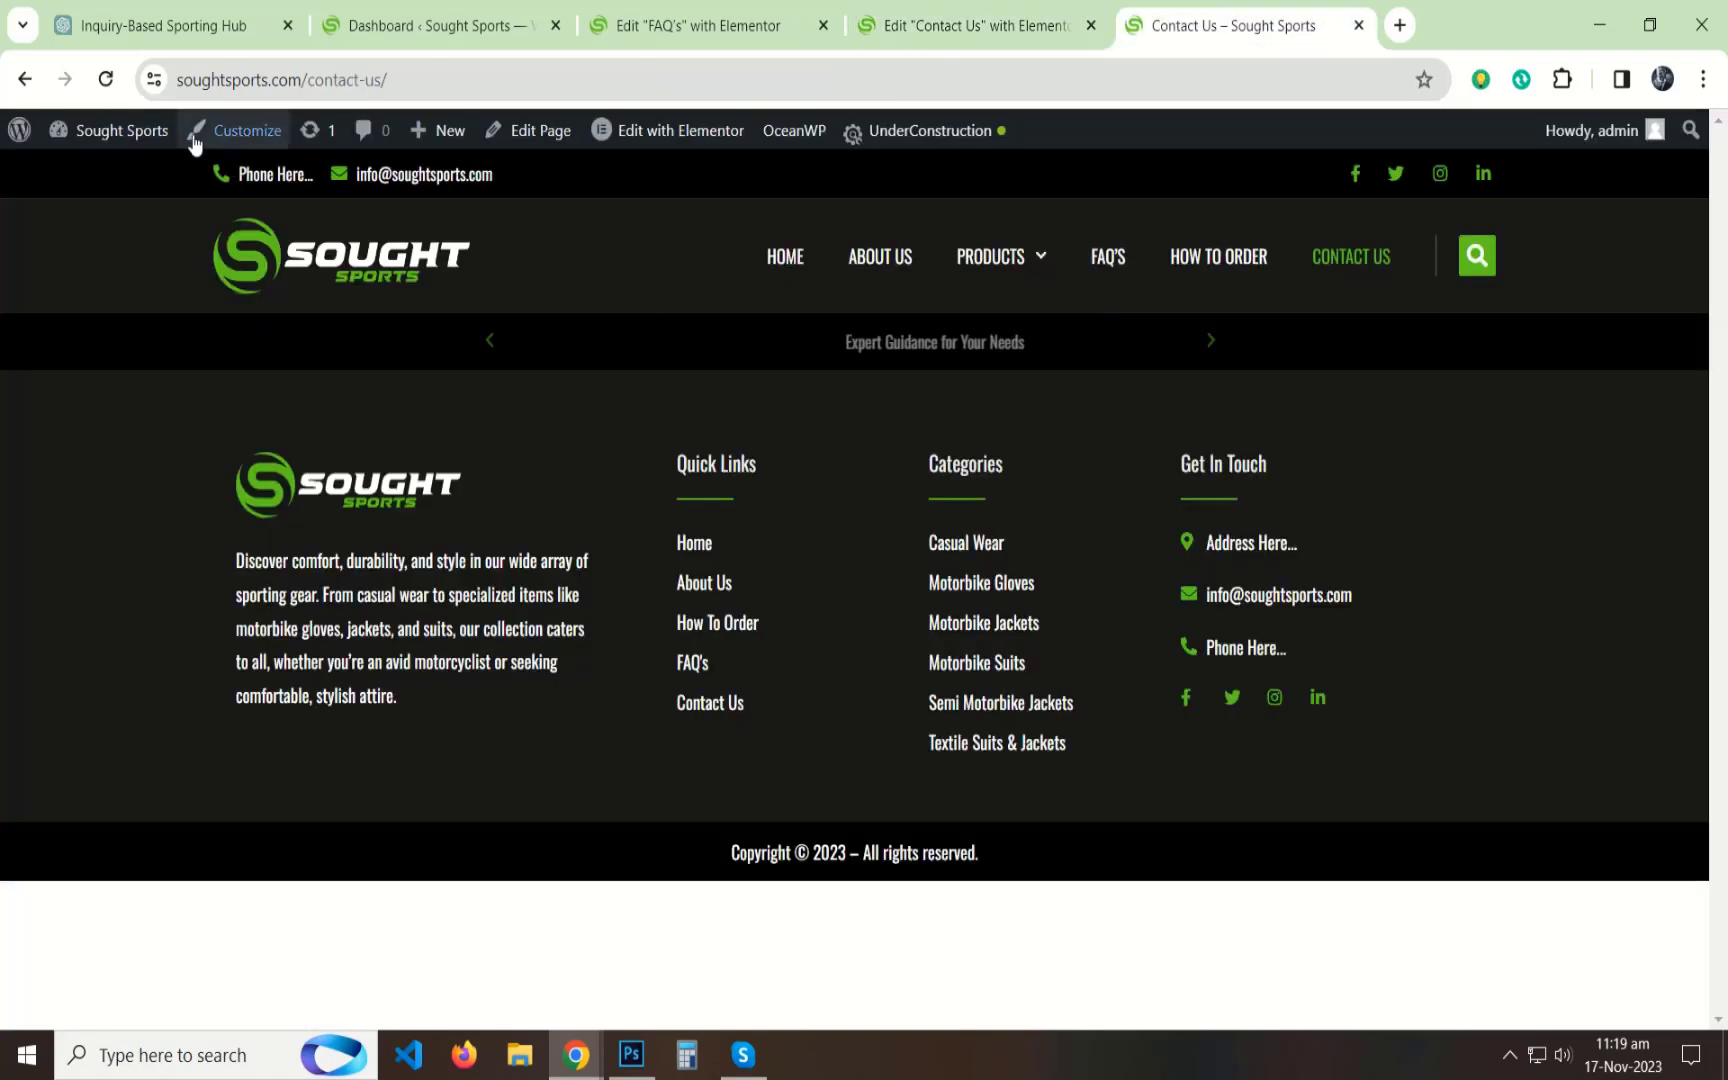
left_click(116, 86)
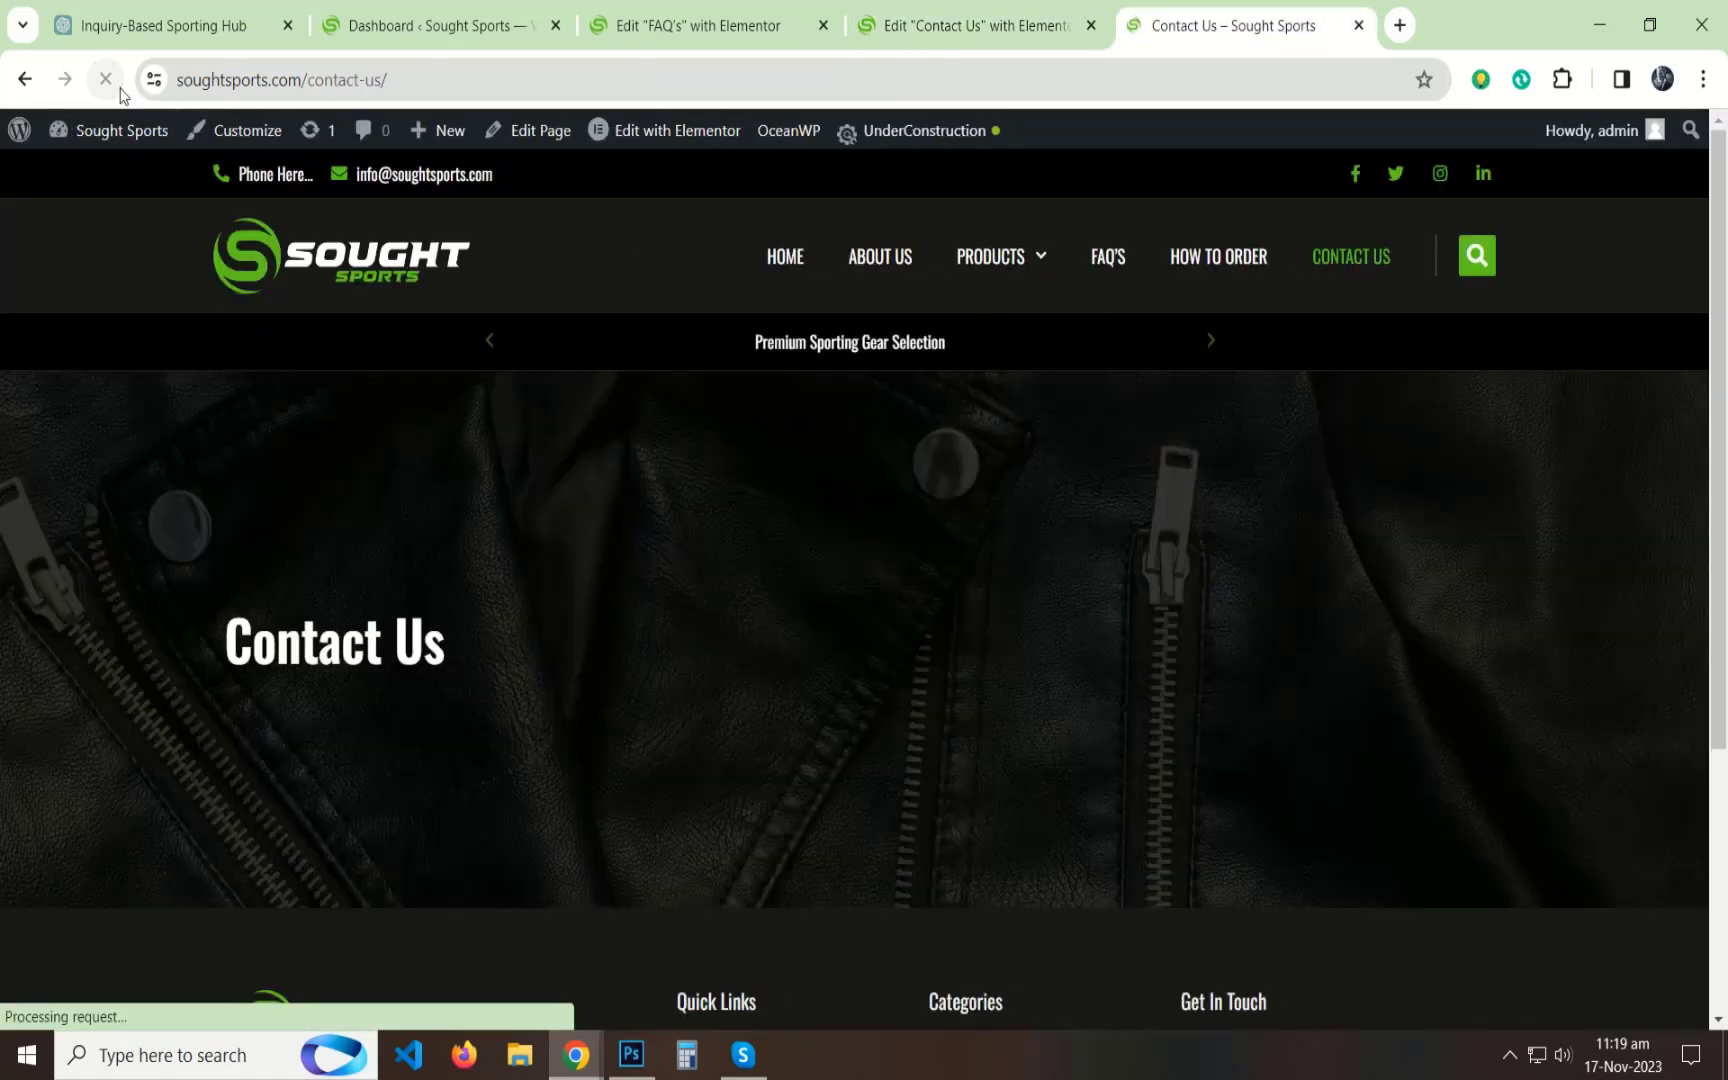
scroll(500, 415, "down", 2)
scroll(773, 494, "up", 2)
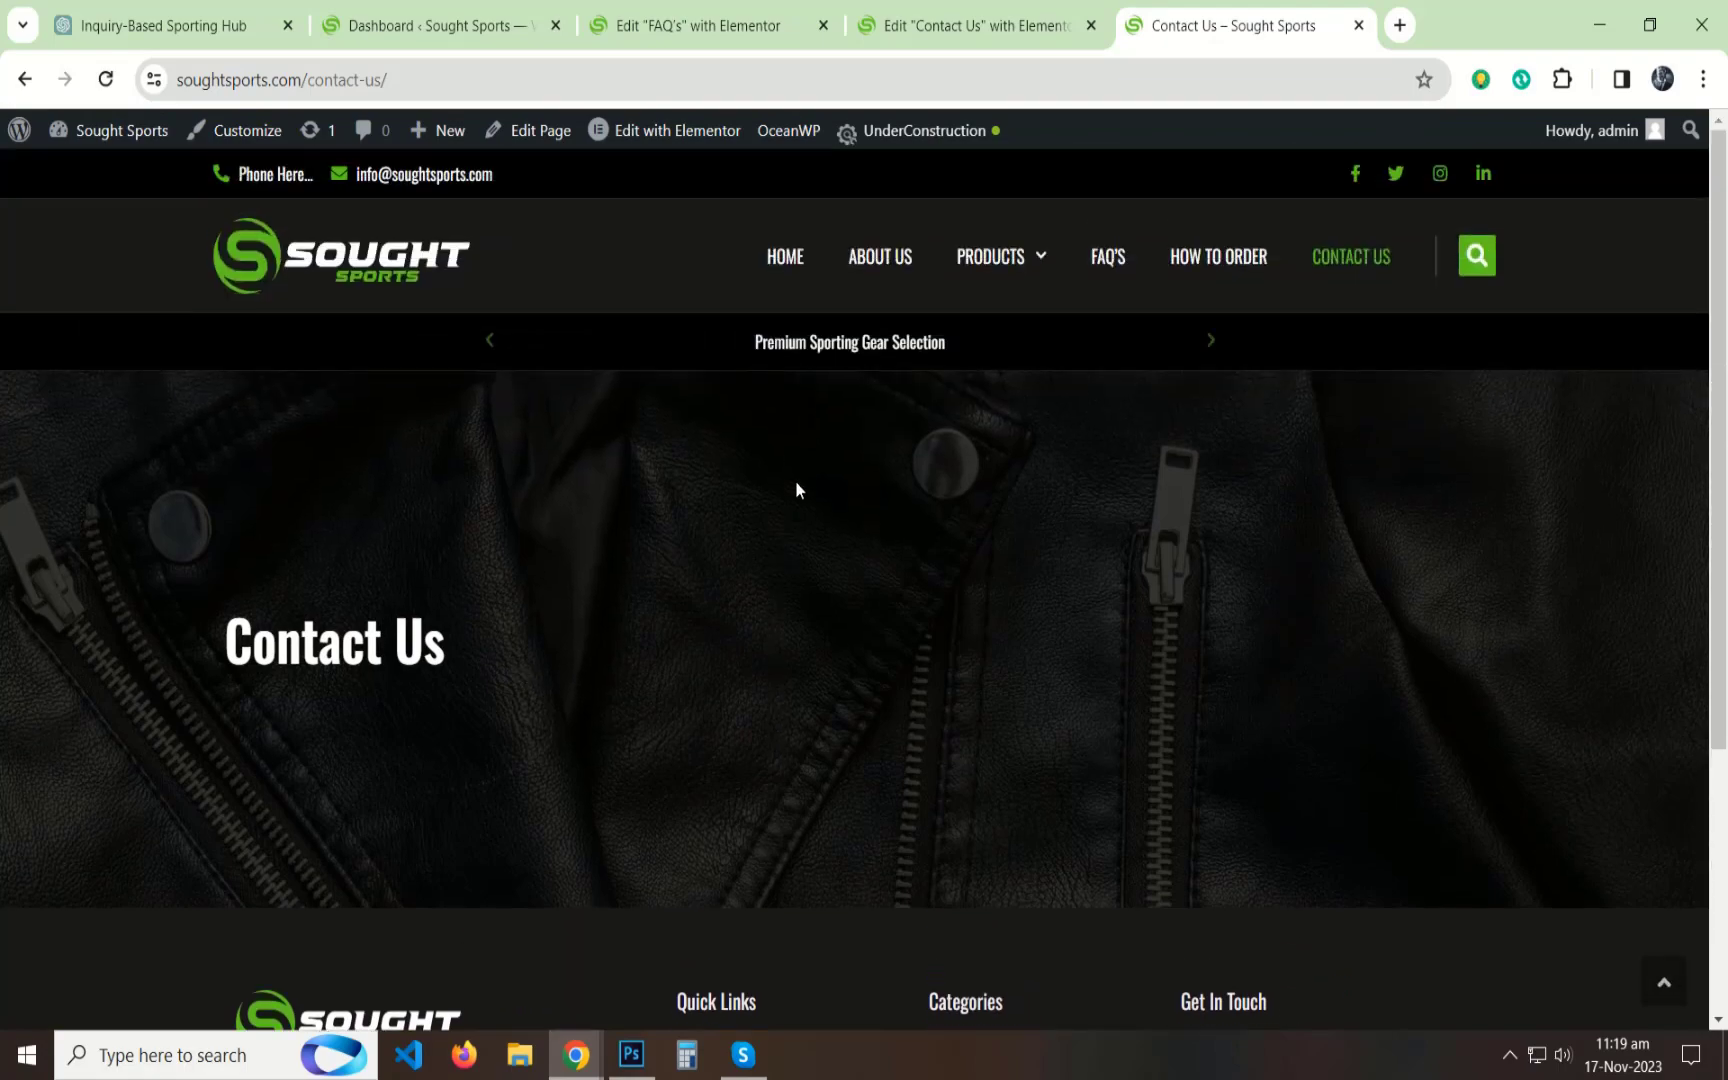
Copy the Common Queries section from the FAQ's page to below the Contact Us banner and delete the copy's accordion.
left_click(703, 36)
scroll(684, 500, "down", 3)
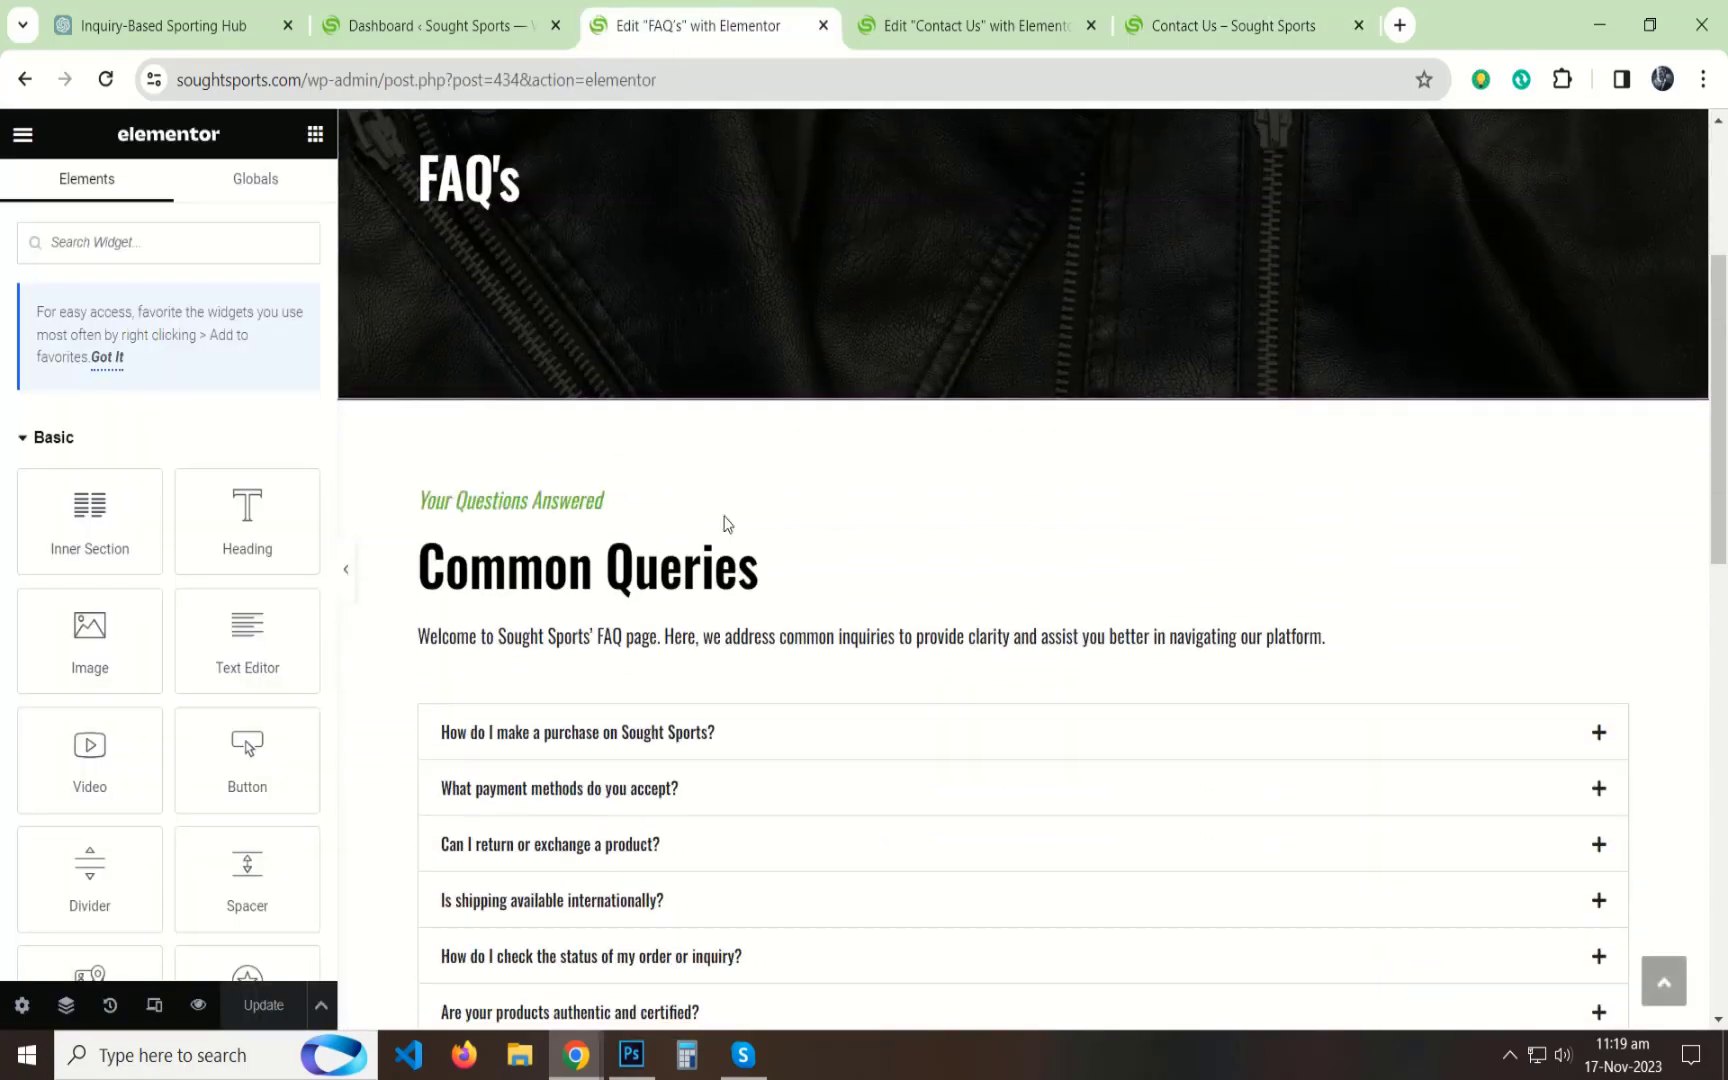
right_click(1023, 393)
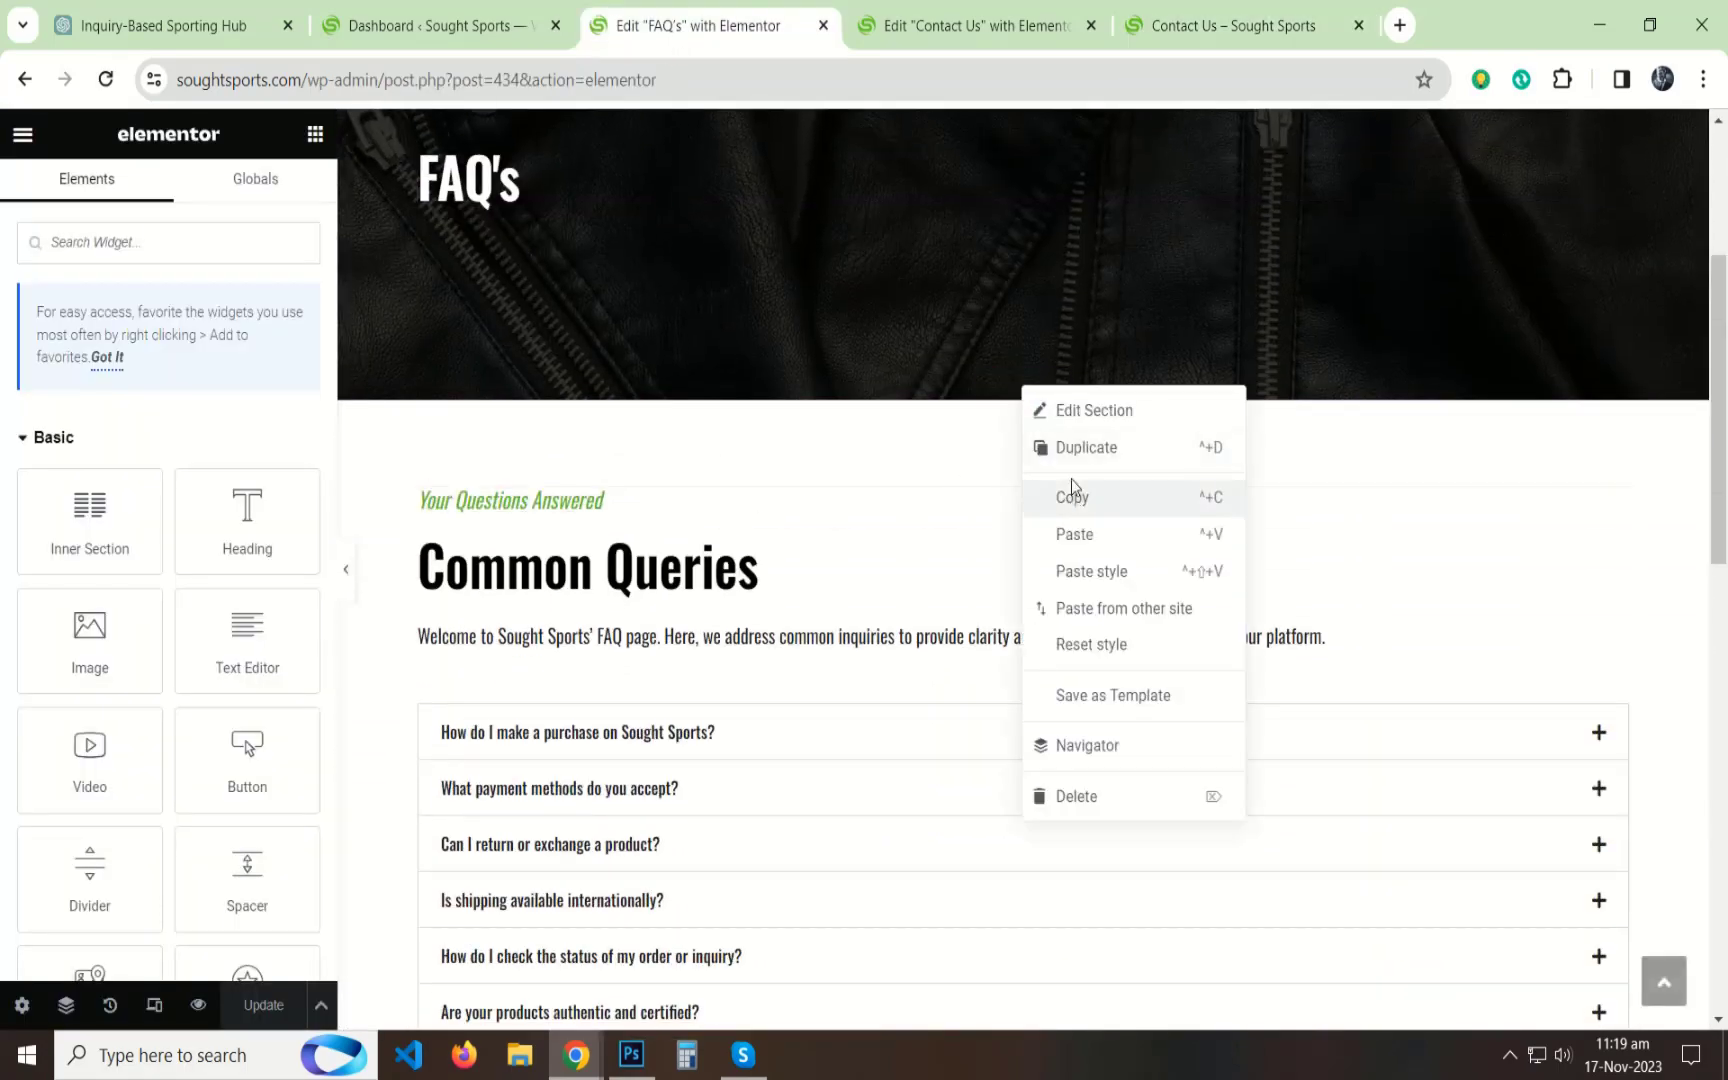
left_click(1073, 494)
left_click(975, 25)
scroll(833, 667, "down", 3)
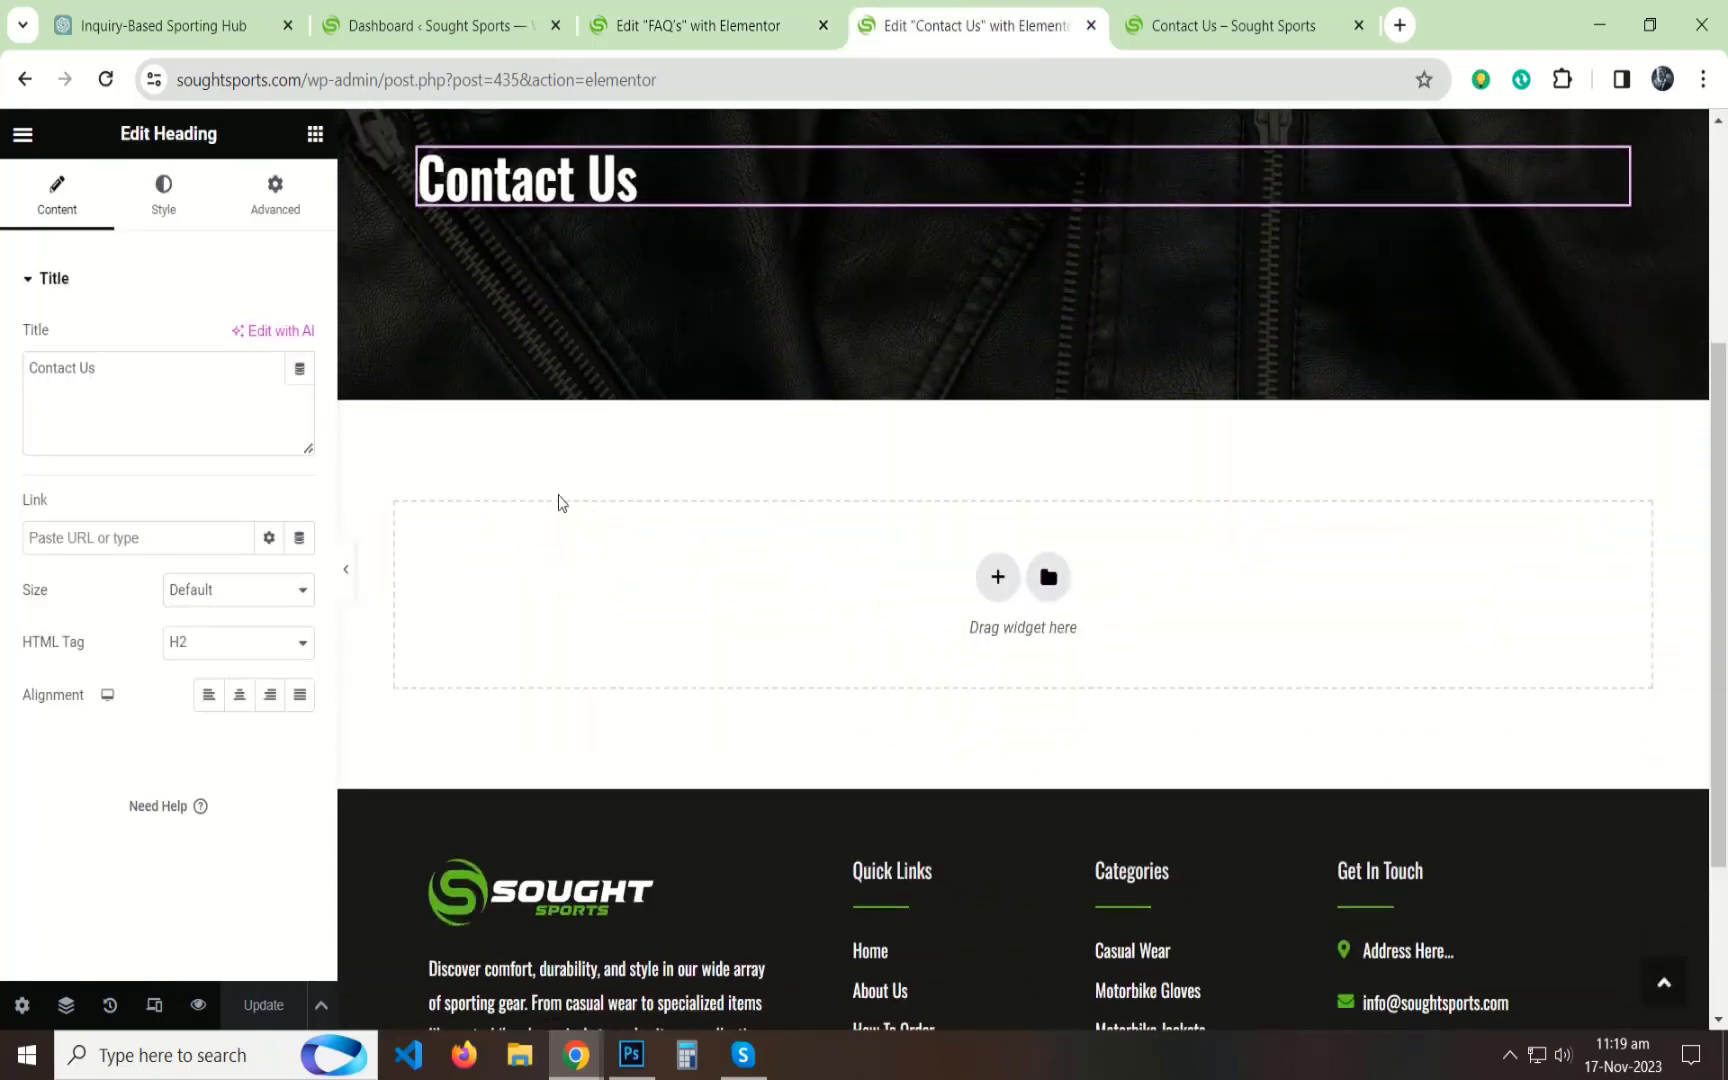
right_click(533, 580)
left_click(574, 604)
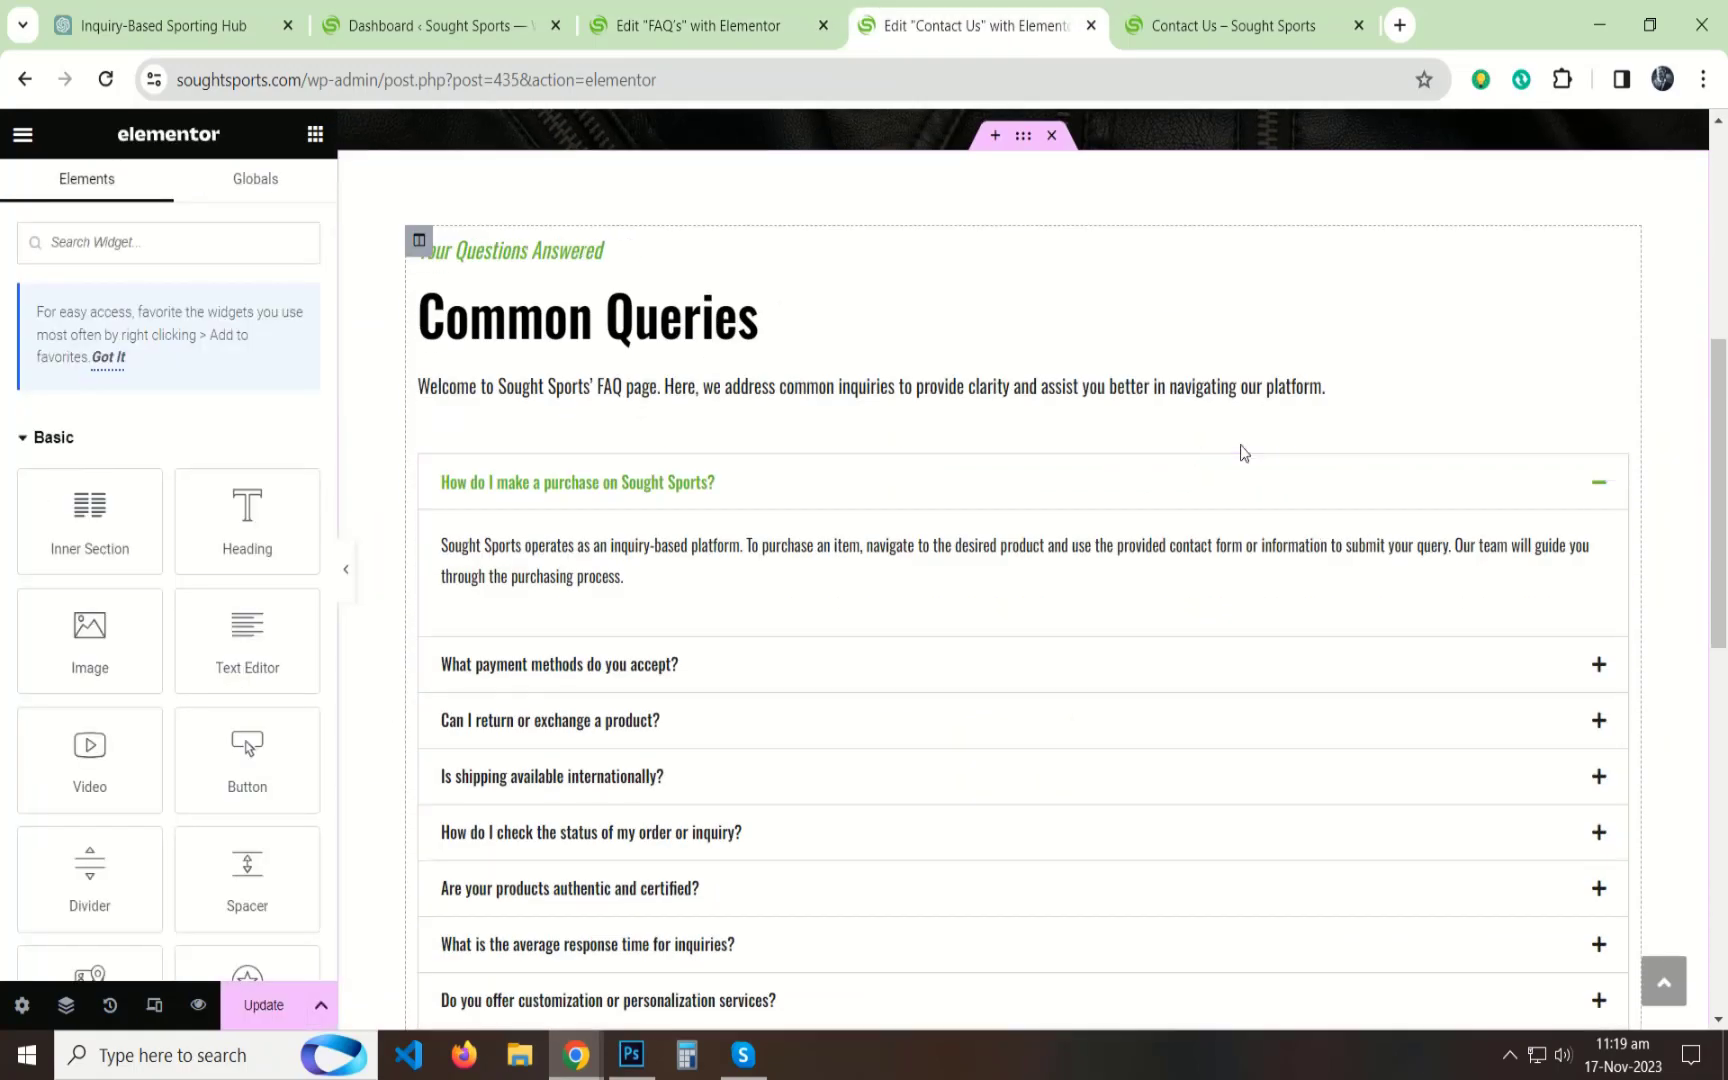
right_click(1616, 467)
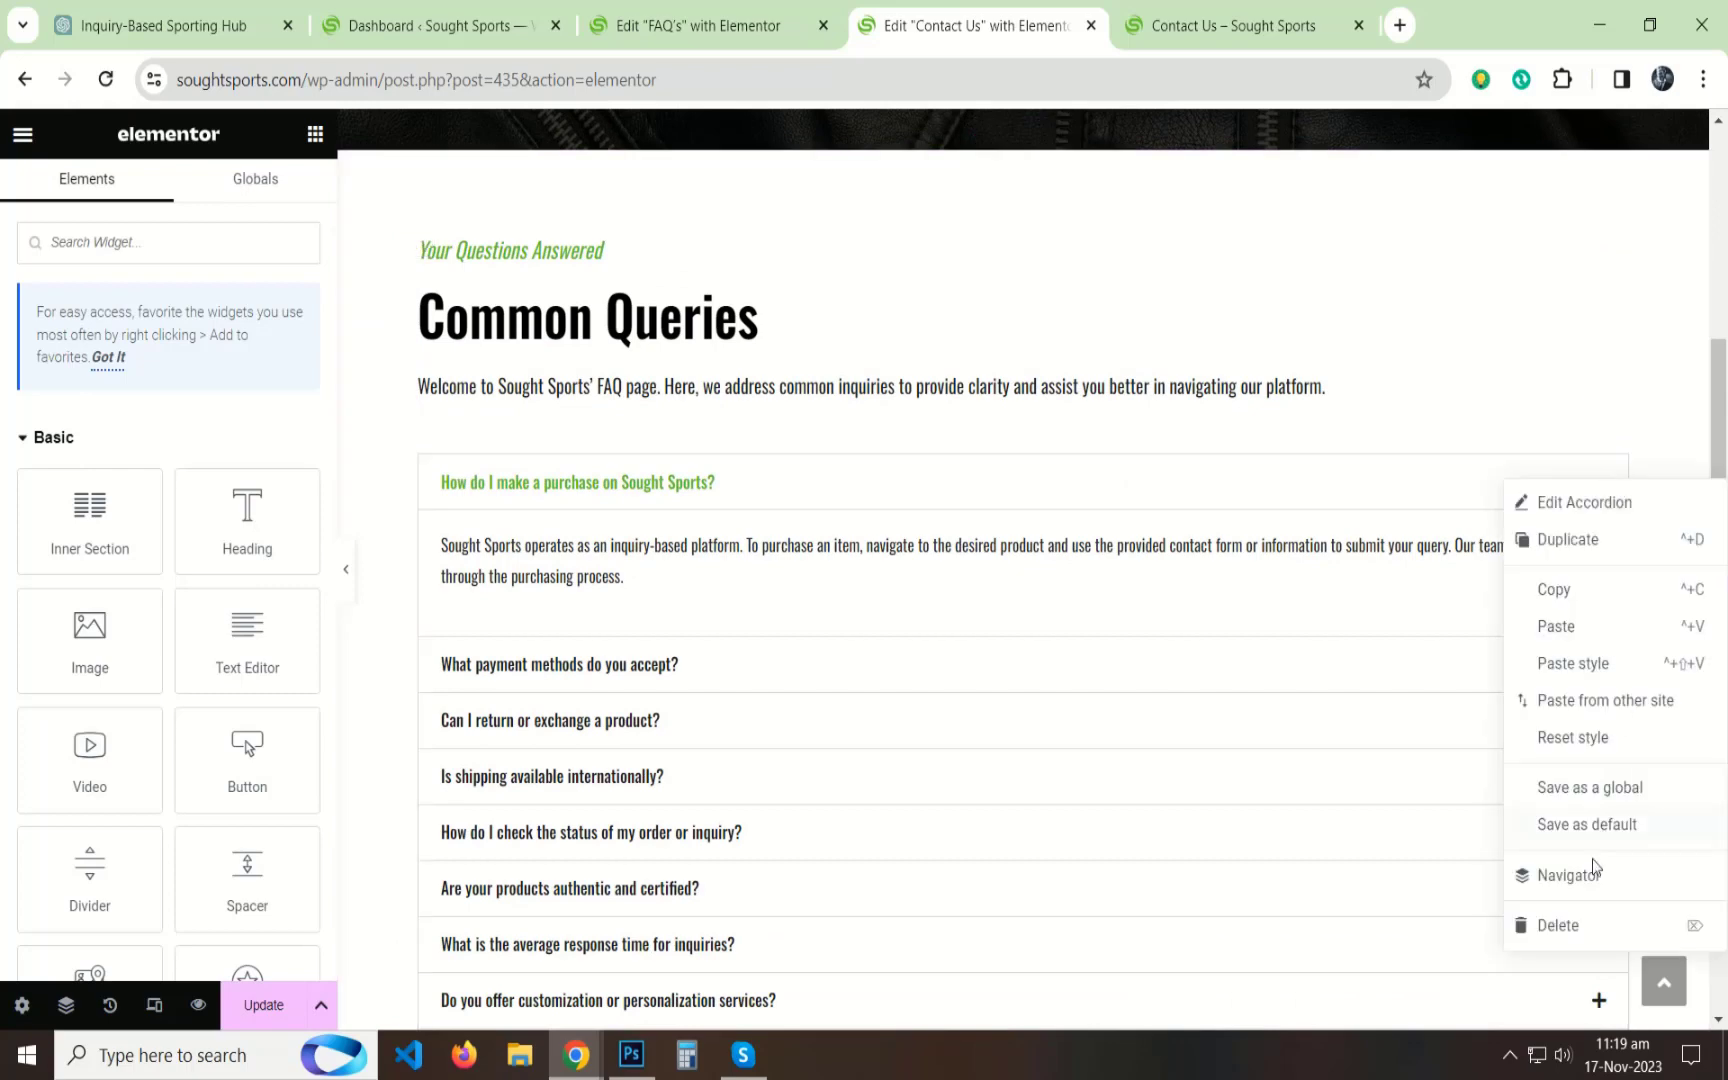
left_click(1558, 930)
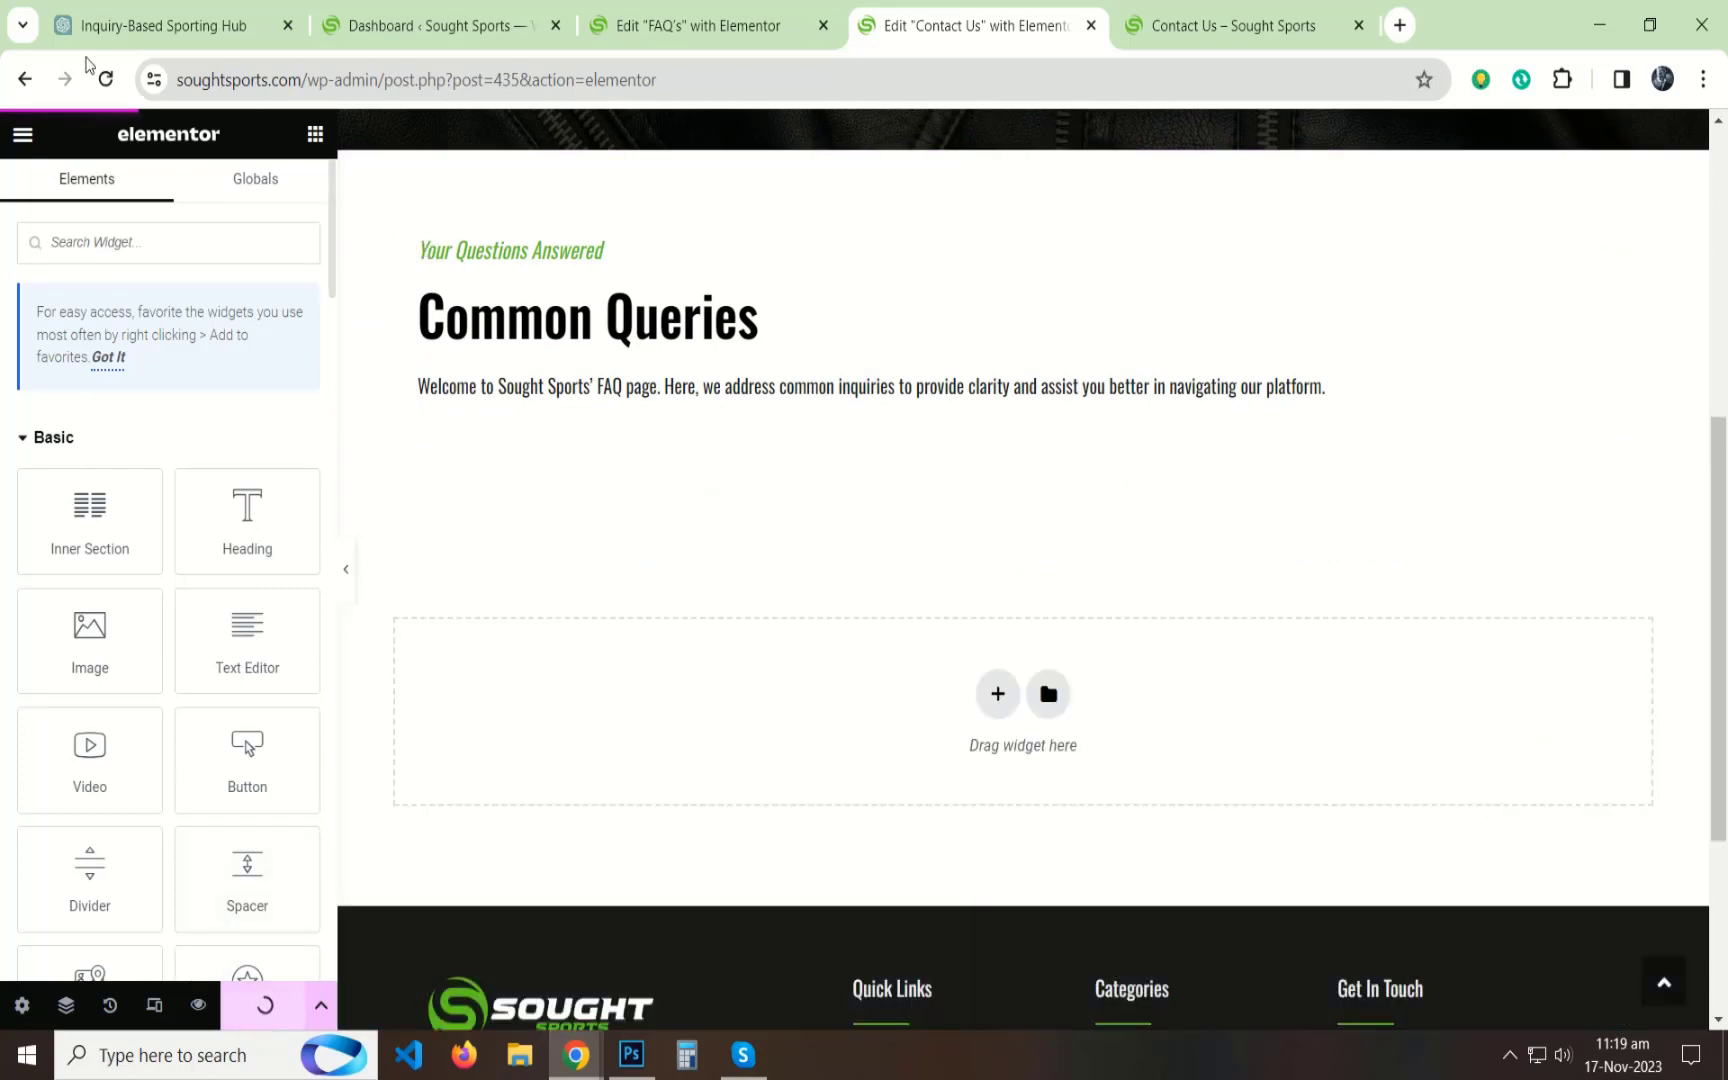
Switch to ChatGPT and request "I need small heading, small tagline and very small description for Contact Us Page.".
left_click(125, 27)
left_click(993, 876)
left_click(661, 950)
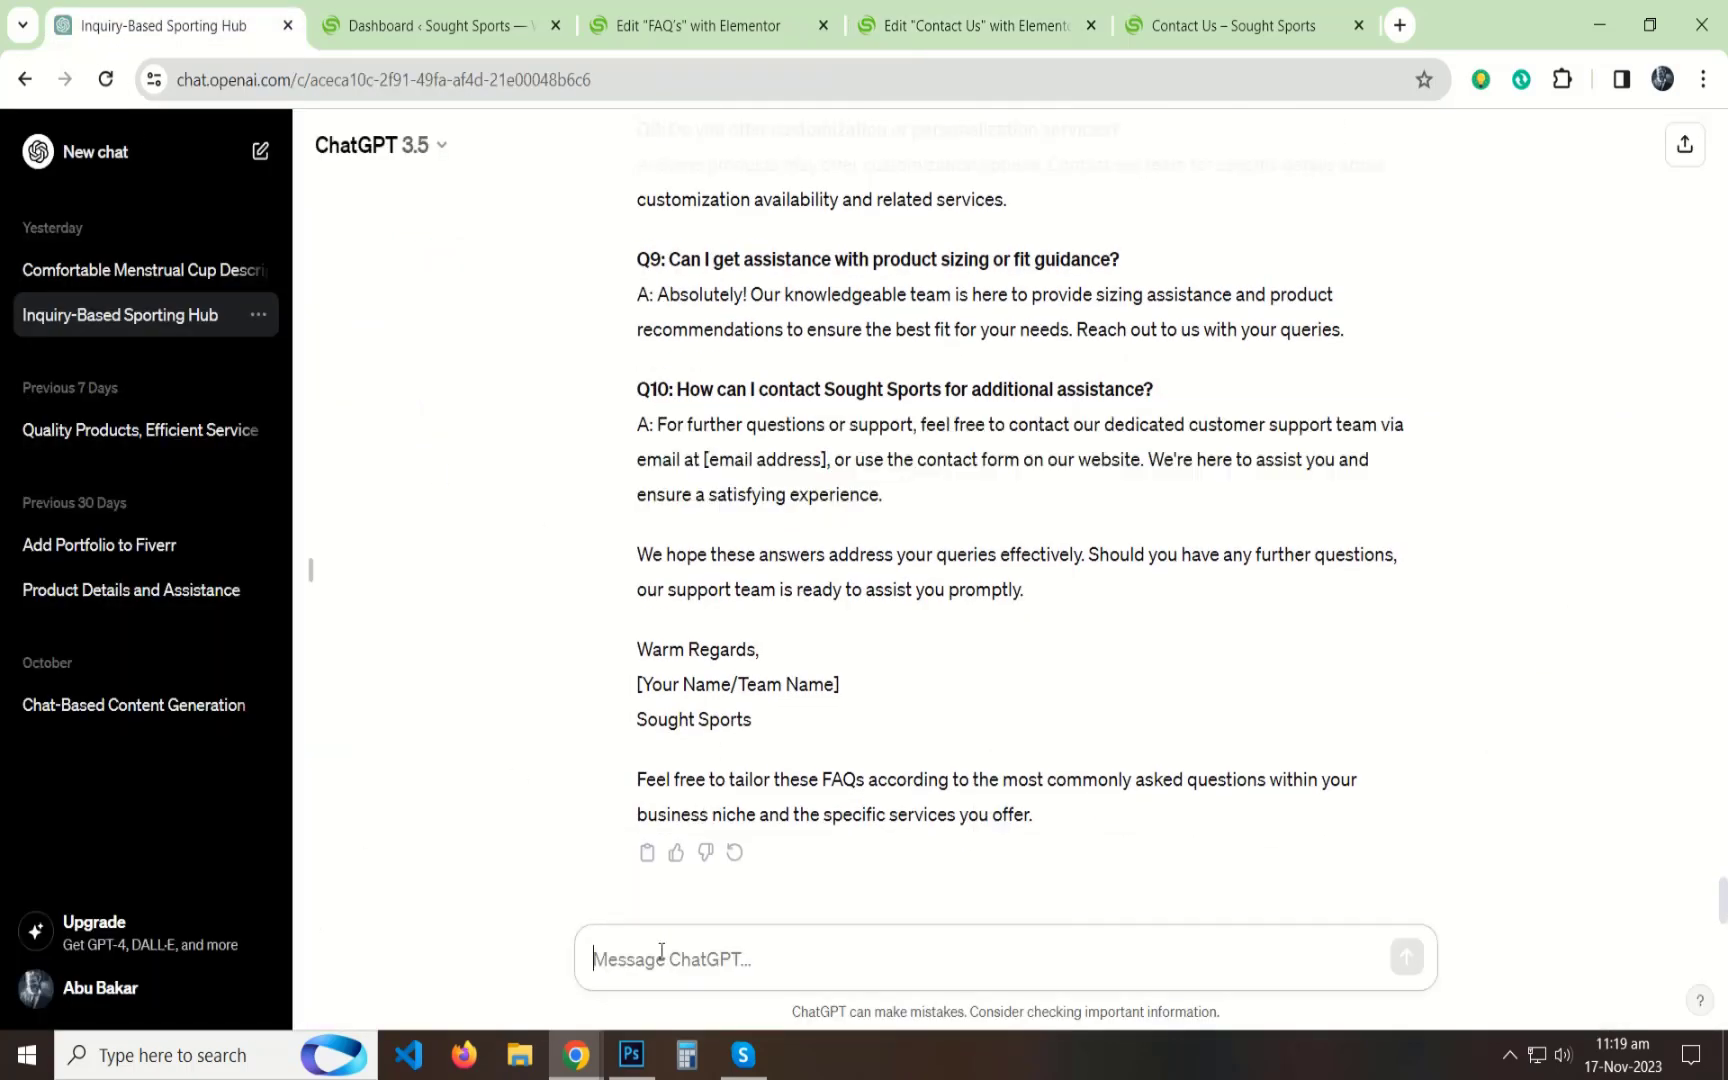
type("I need small heading, small tagline and very small description for Contact Us Page.")
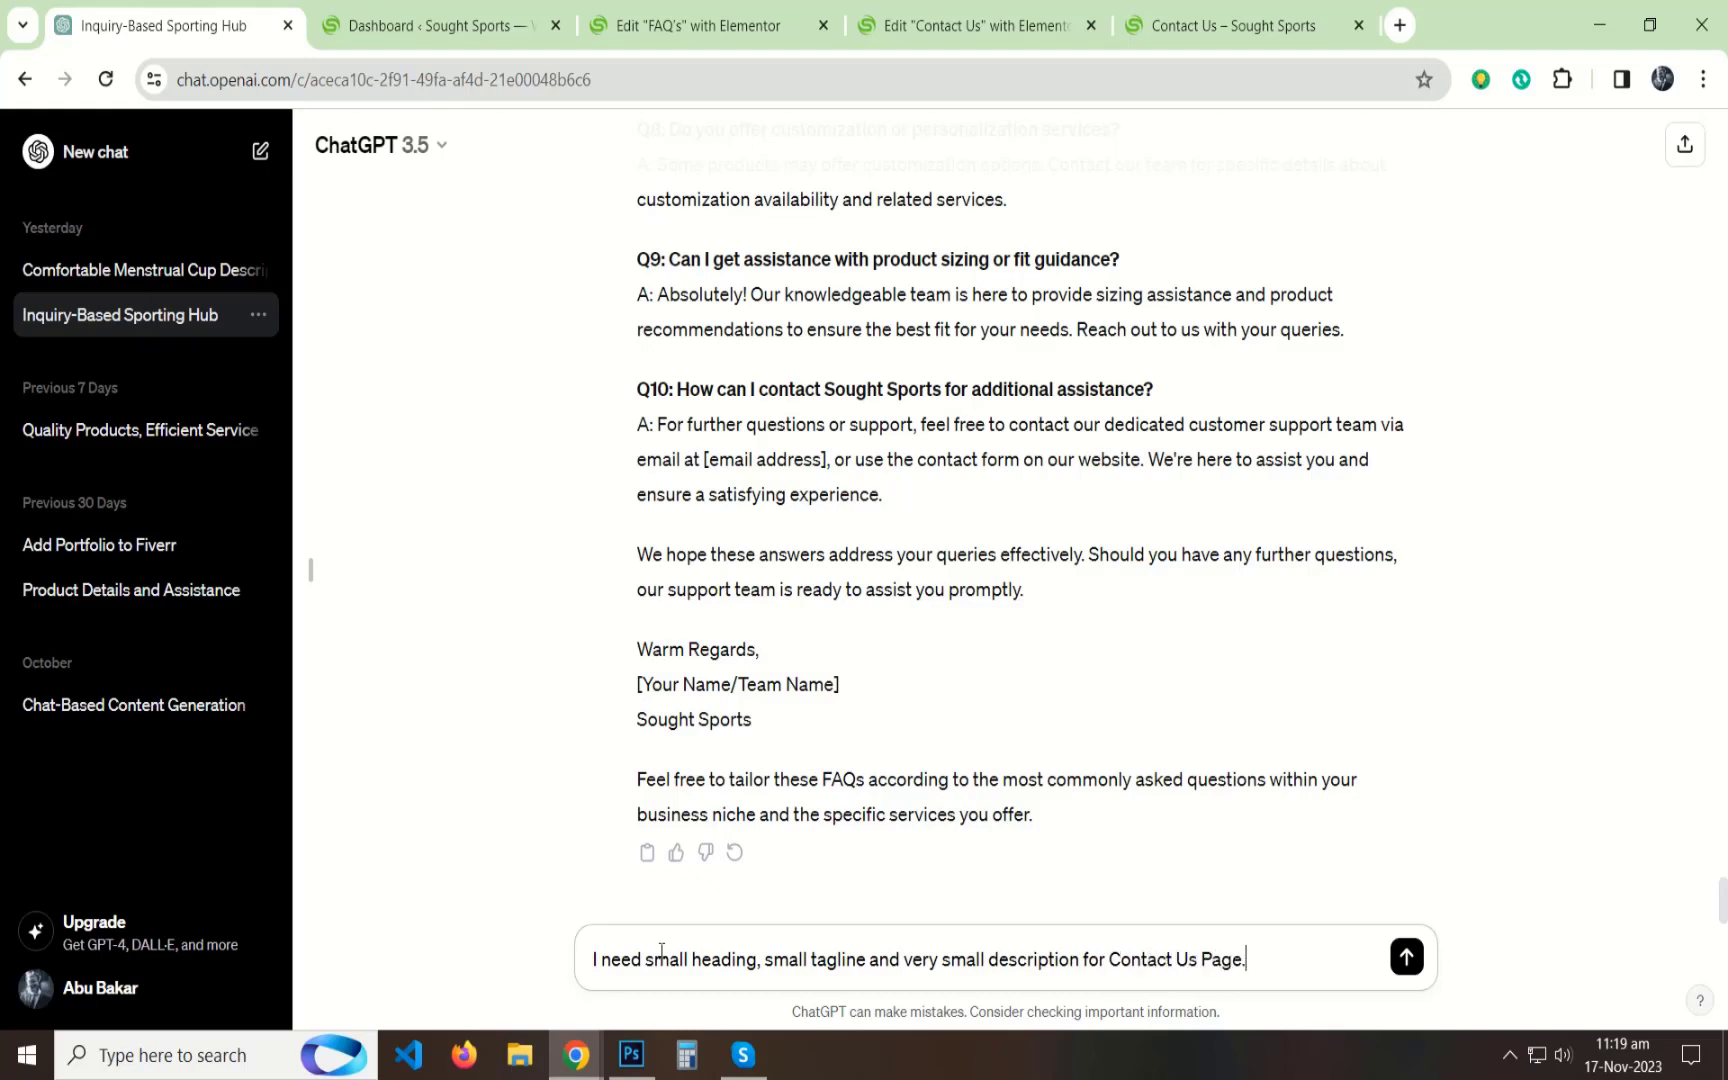
key("Return")
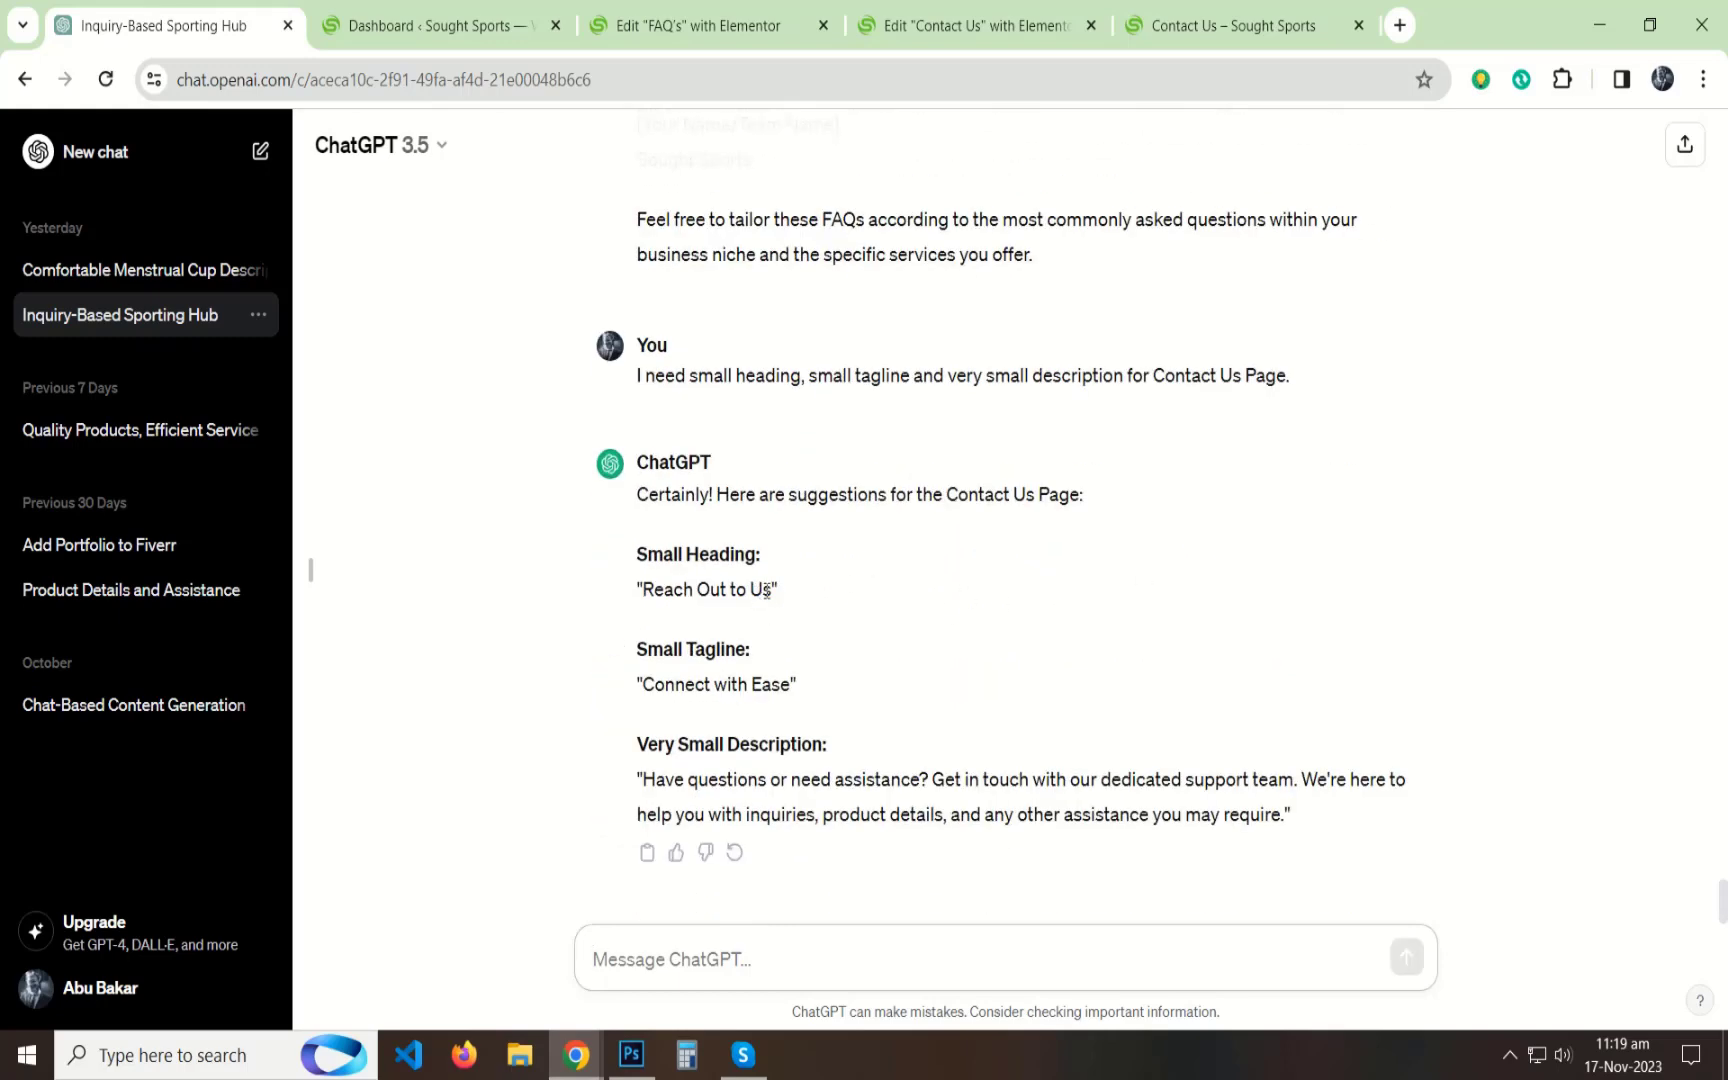
Copy ChatGPT's suggested small heading and replace the "Common Queries" heading with "Reach Out to Us" in Elementor.
left_click_drag(771, 590, 668, 594)
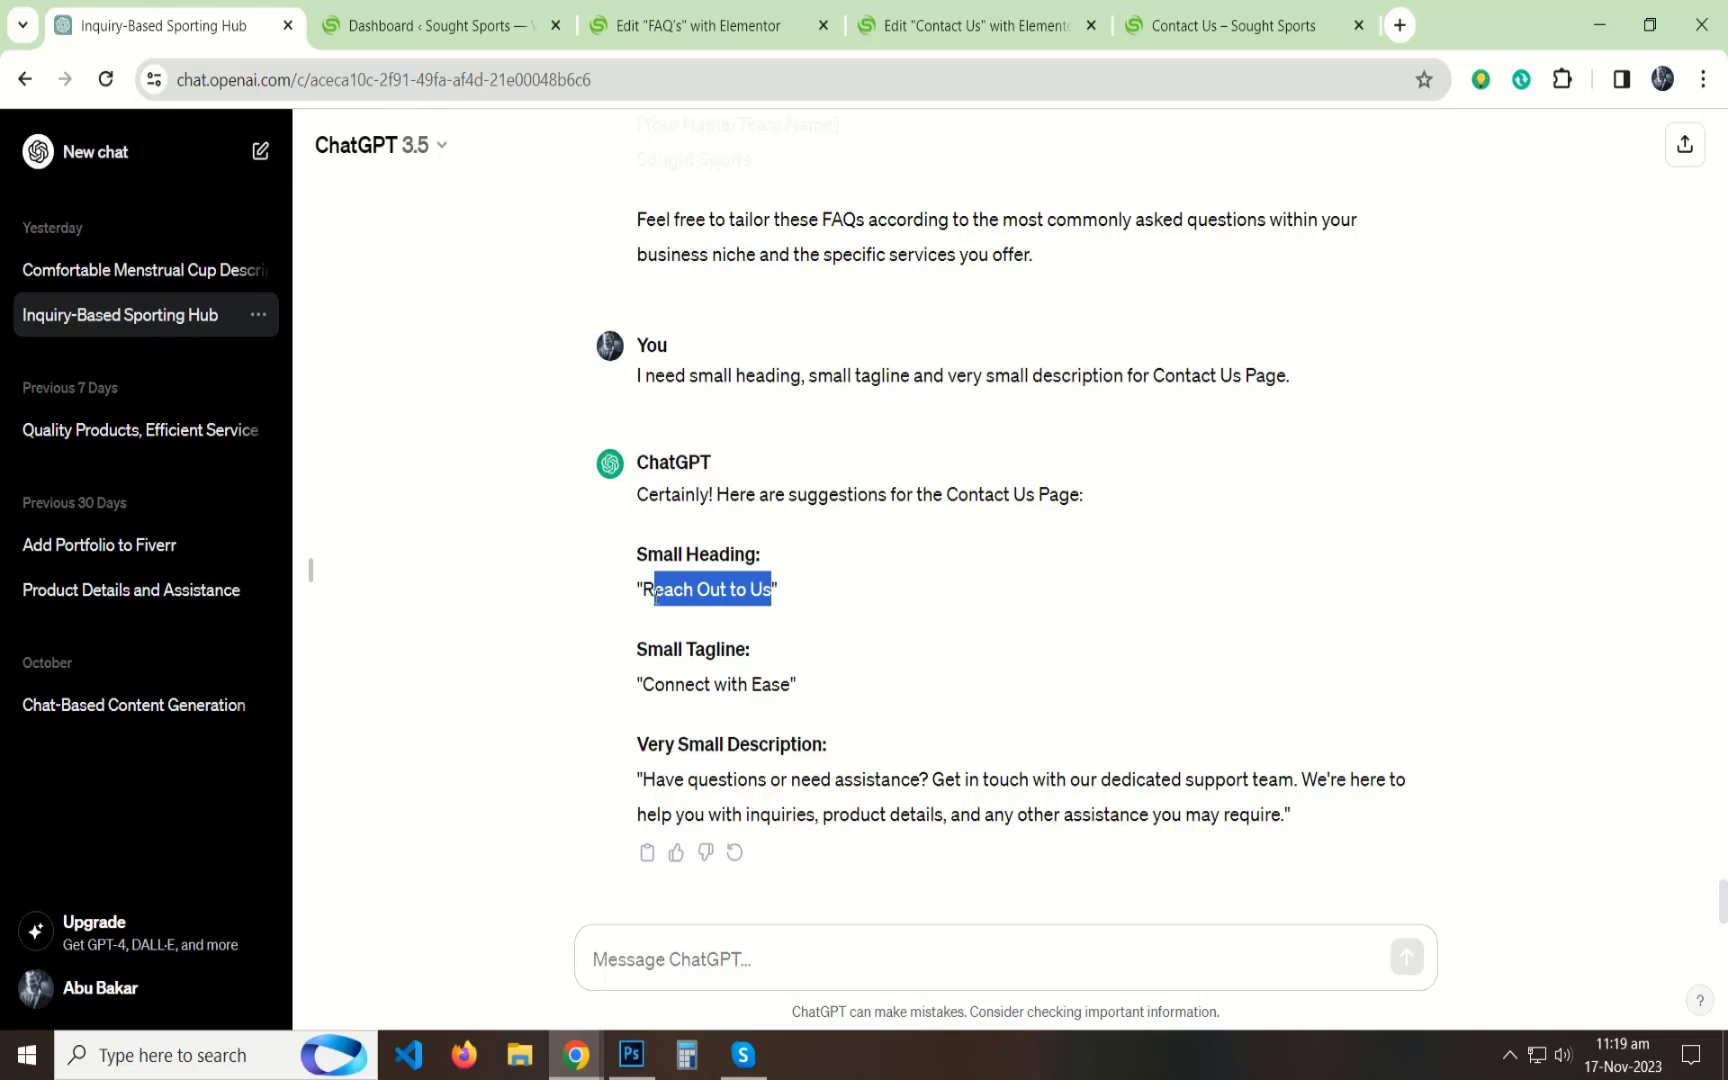
left_click(911, 30)
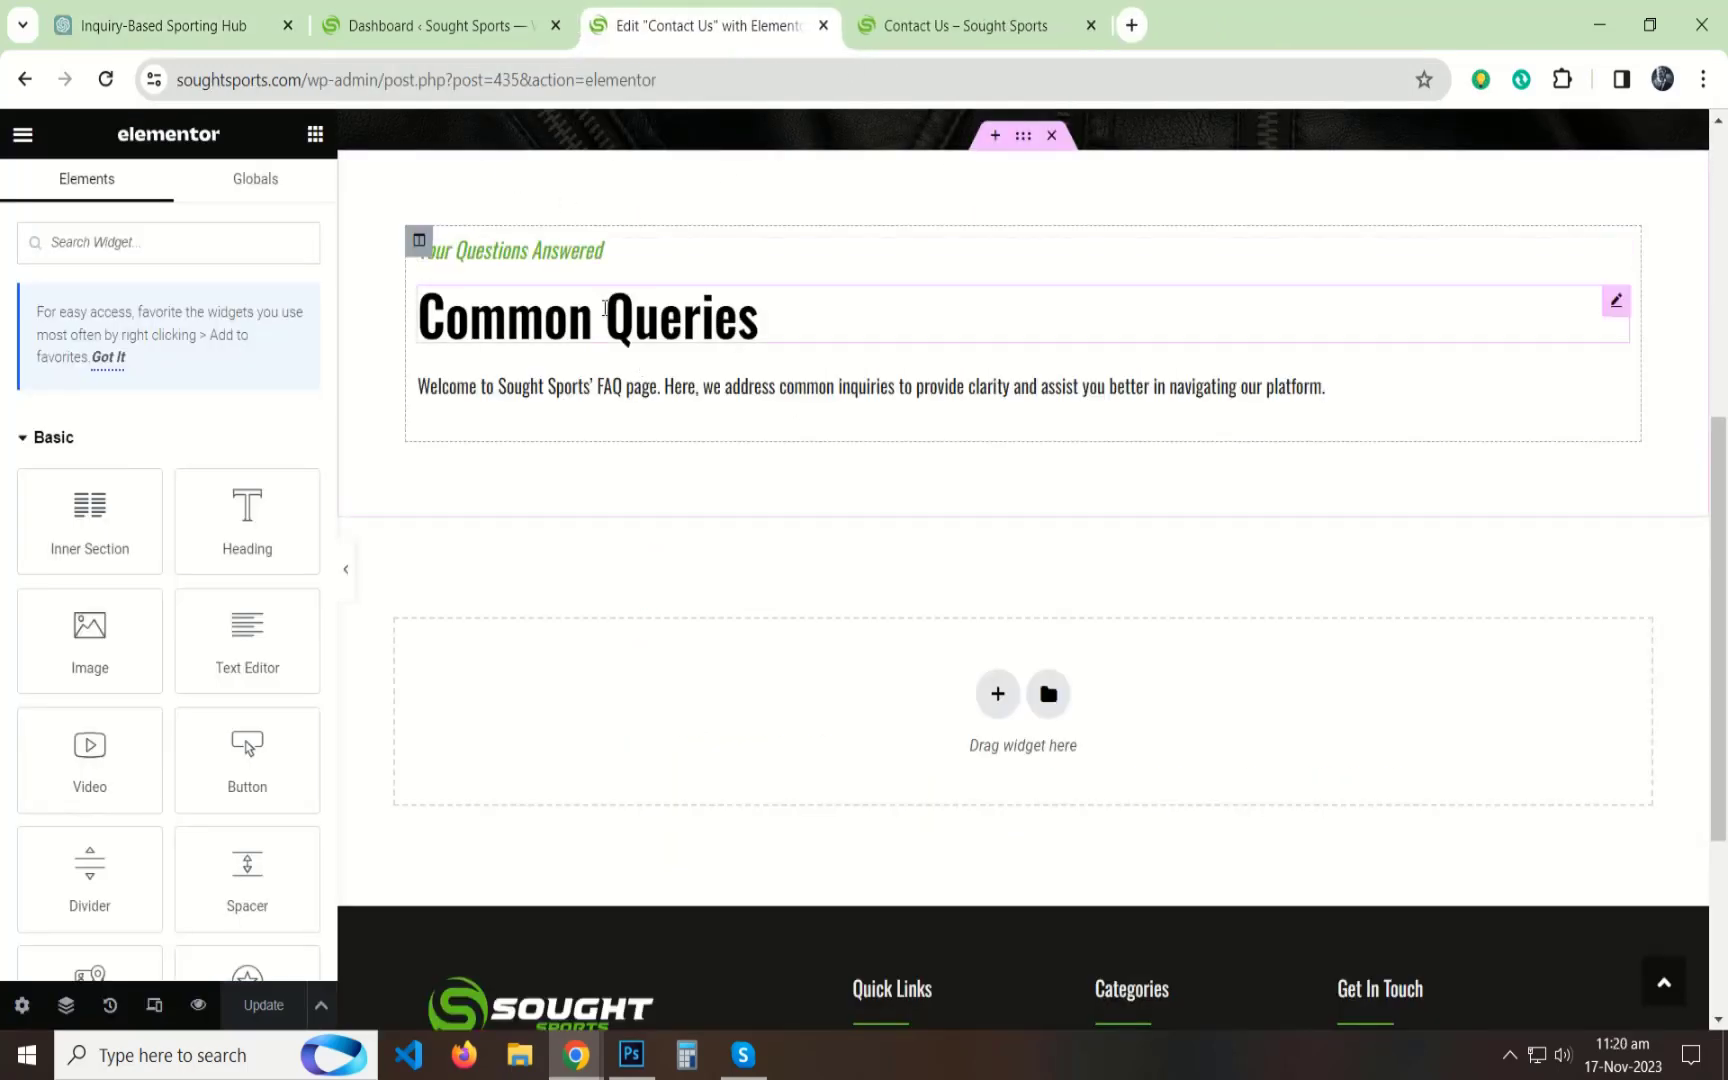
left_click(606, 310)
triple_click(155, 395)
key("ctrl+v")
Copy ChatGPT's suggested small tagline and replace the green tagline above the heading with "Connect with Ease".
left_click(232, 20)
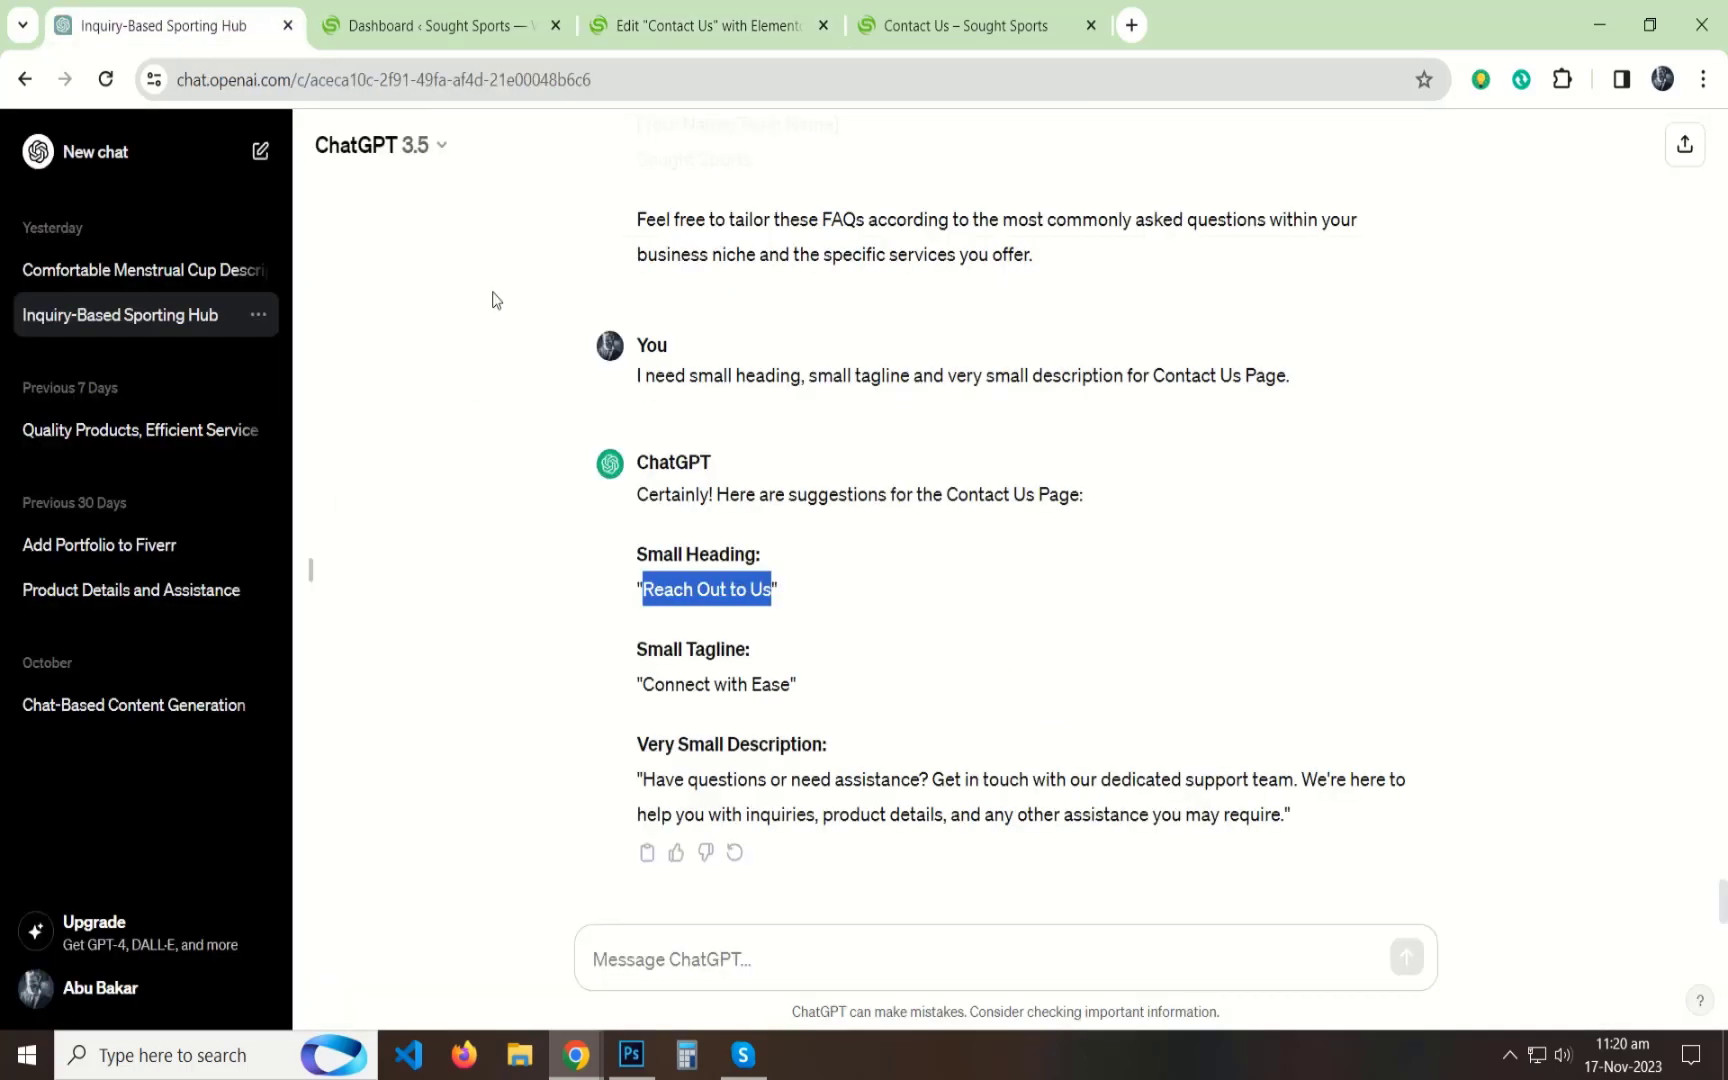
left_click_drag(793, 689, 648, 677)
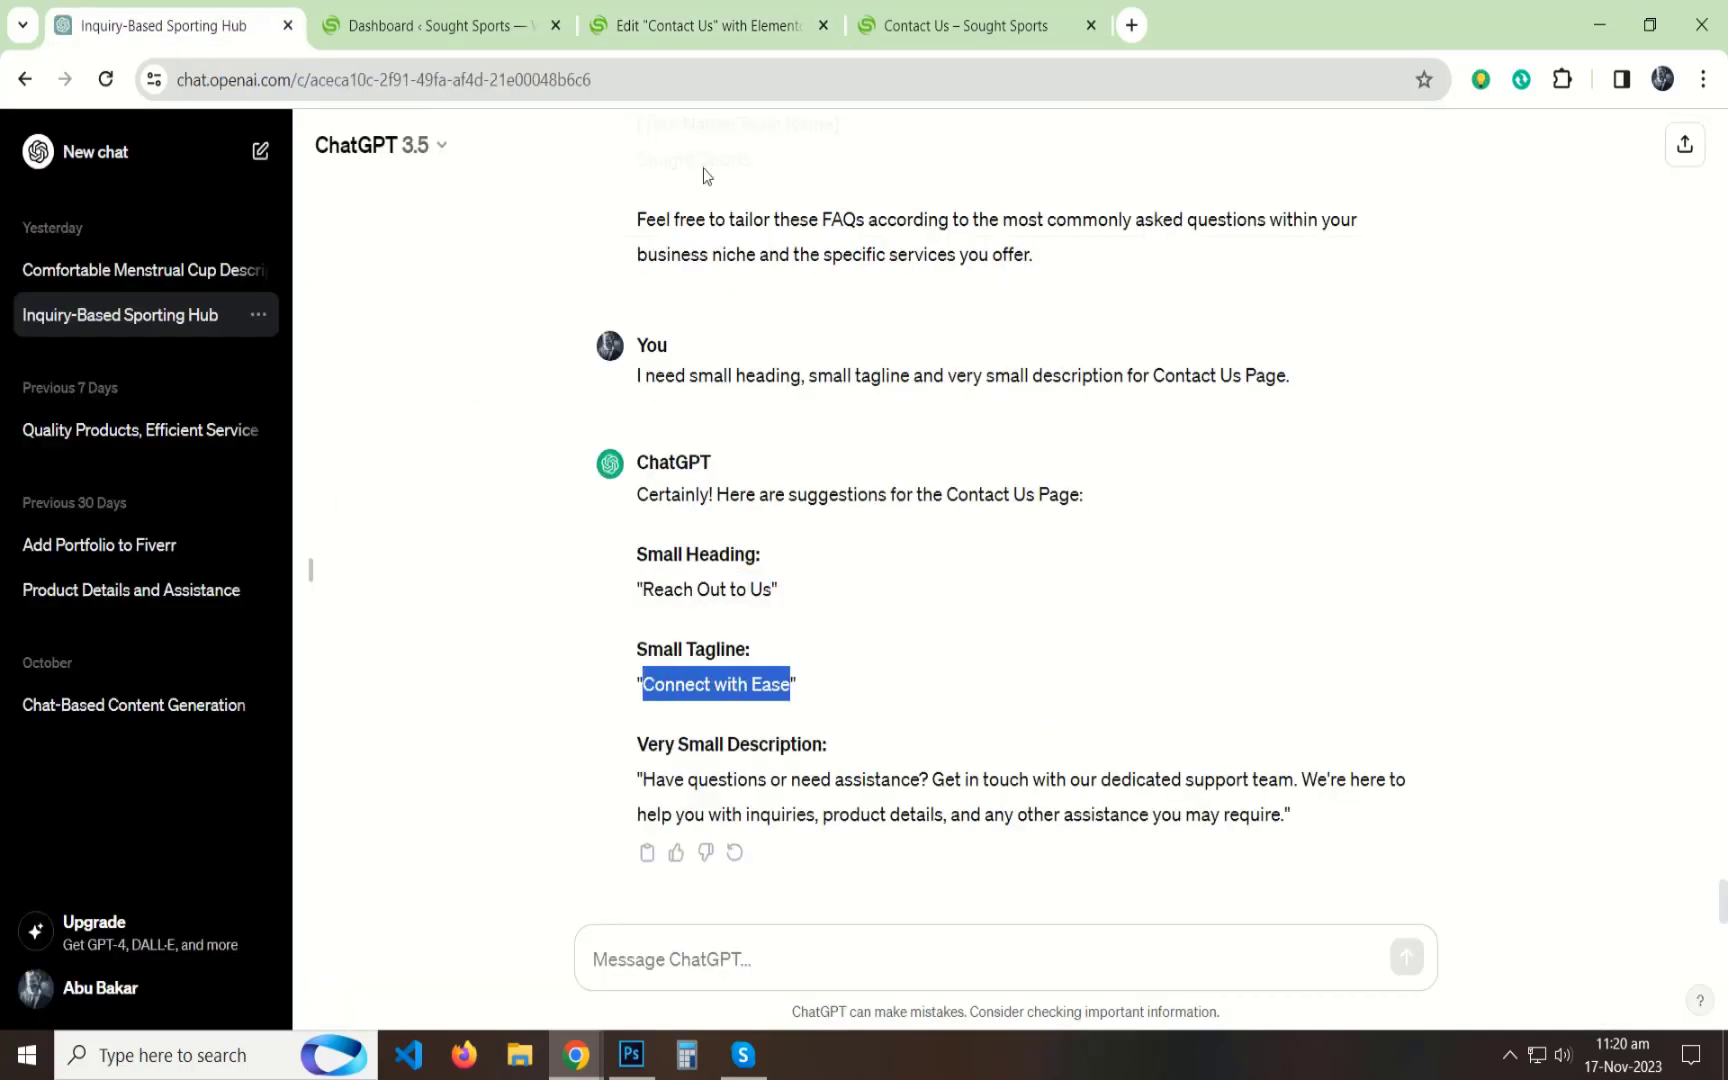
left_click(710, 25)
left_click(565, 255)
triple_click(271, 377)
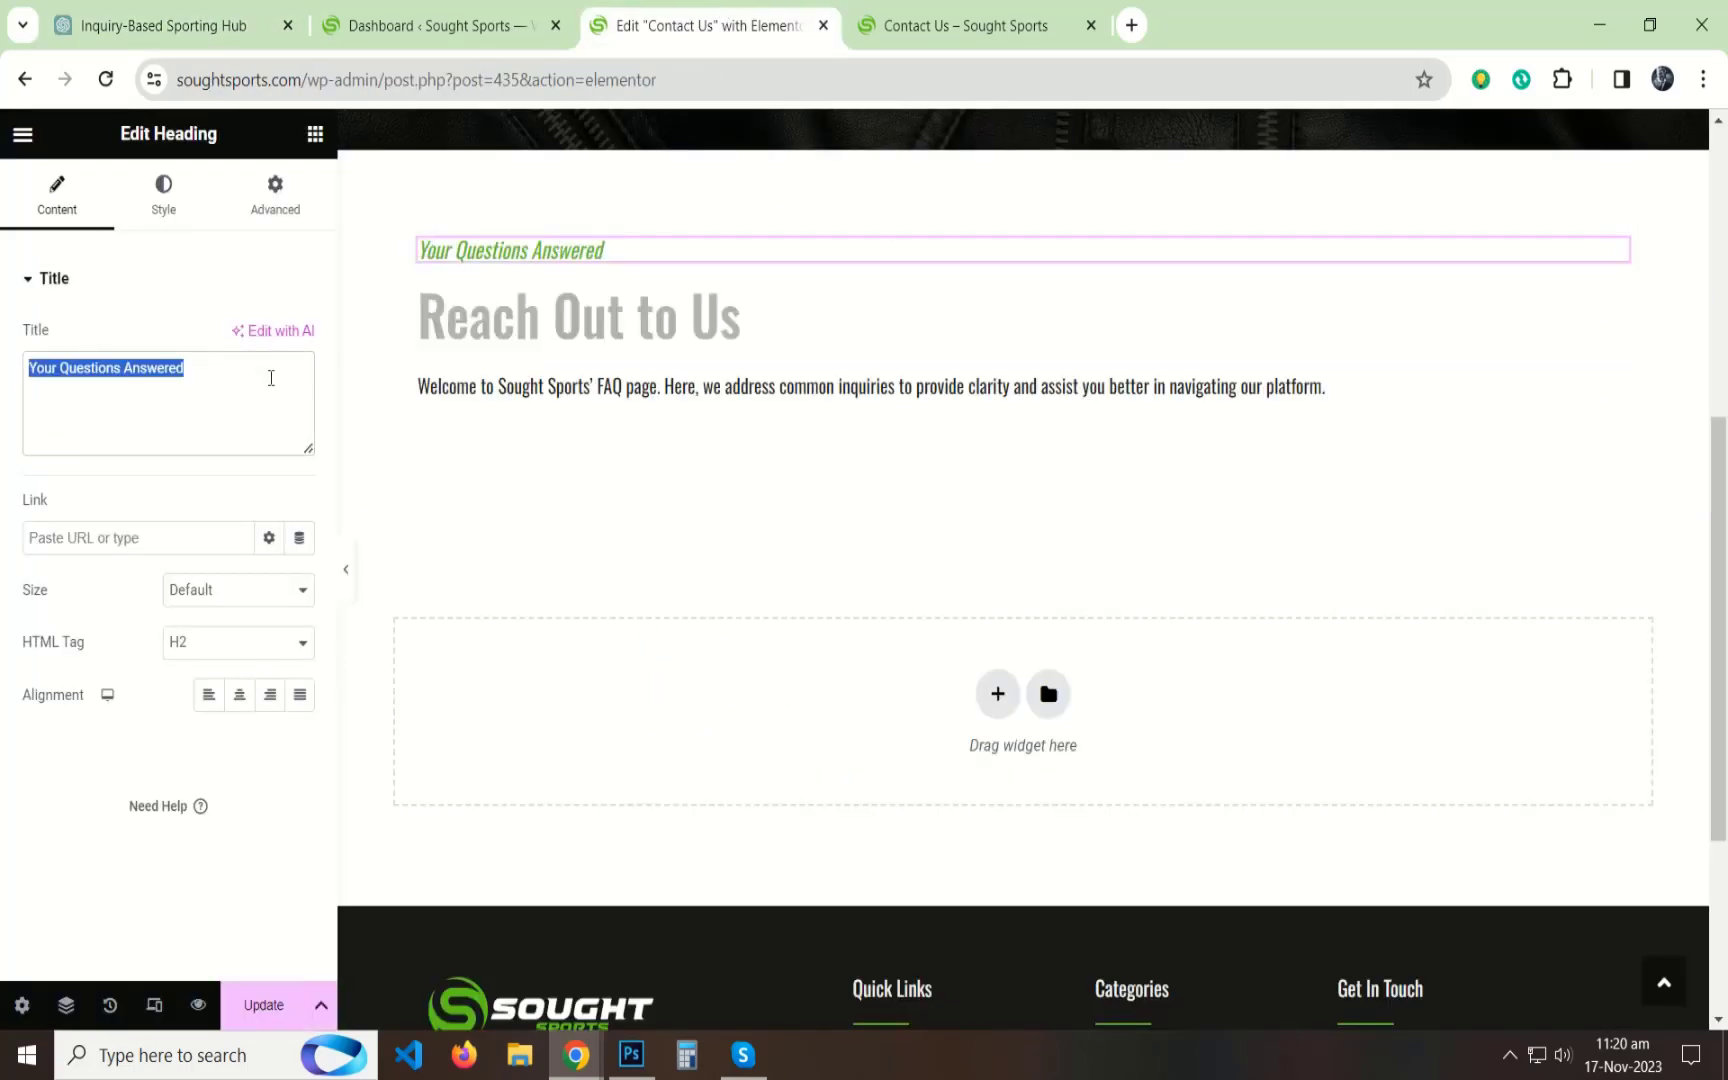
key("ctrl+v")
Replace the paragraph under the heading with ChatGPT's description starting "Have questions or need assistance?" and update the Contact Us page.
left_click(165, 25)
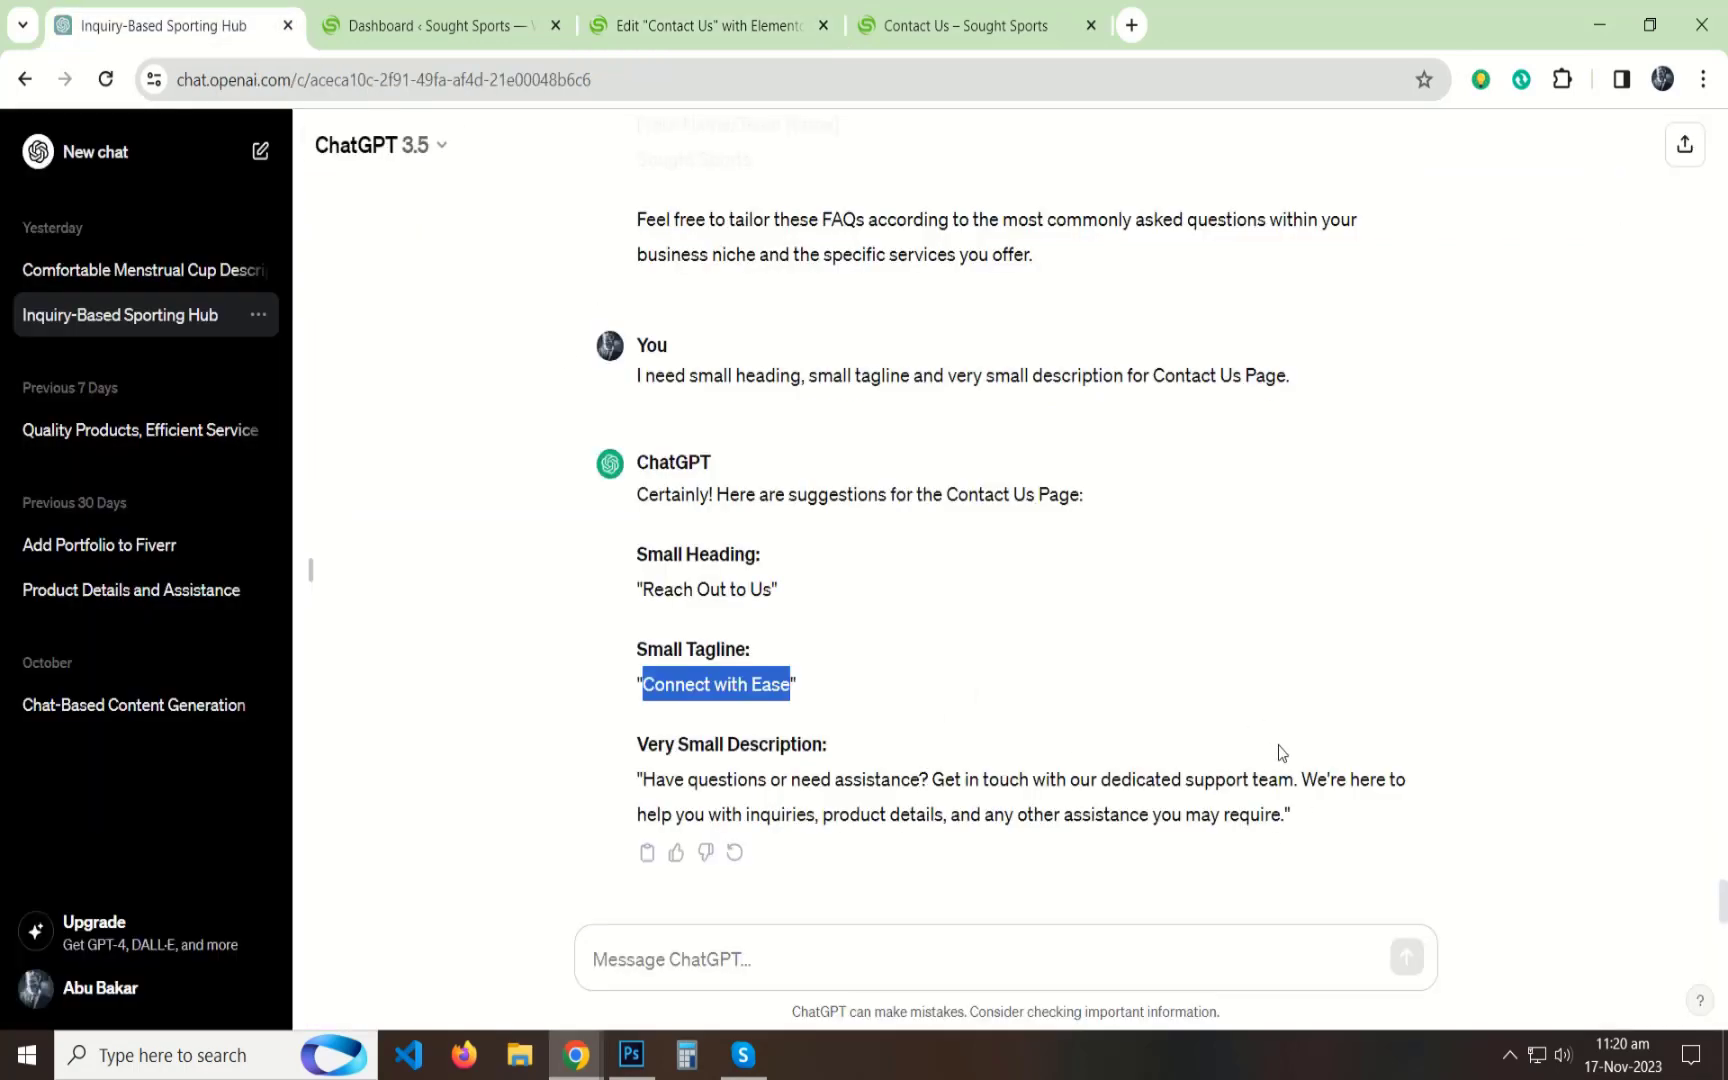
left_click_drag(1289, 815, 651, 779)
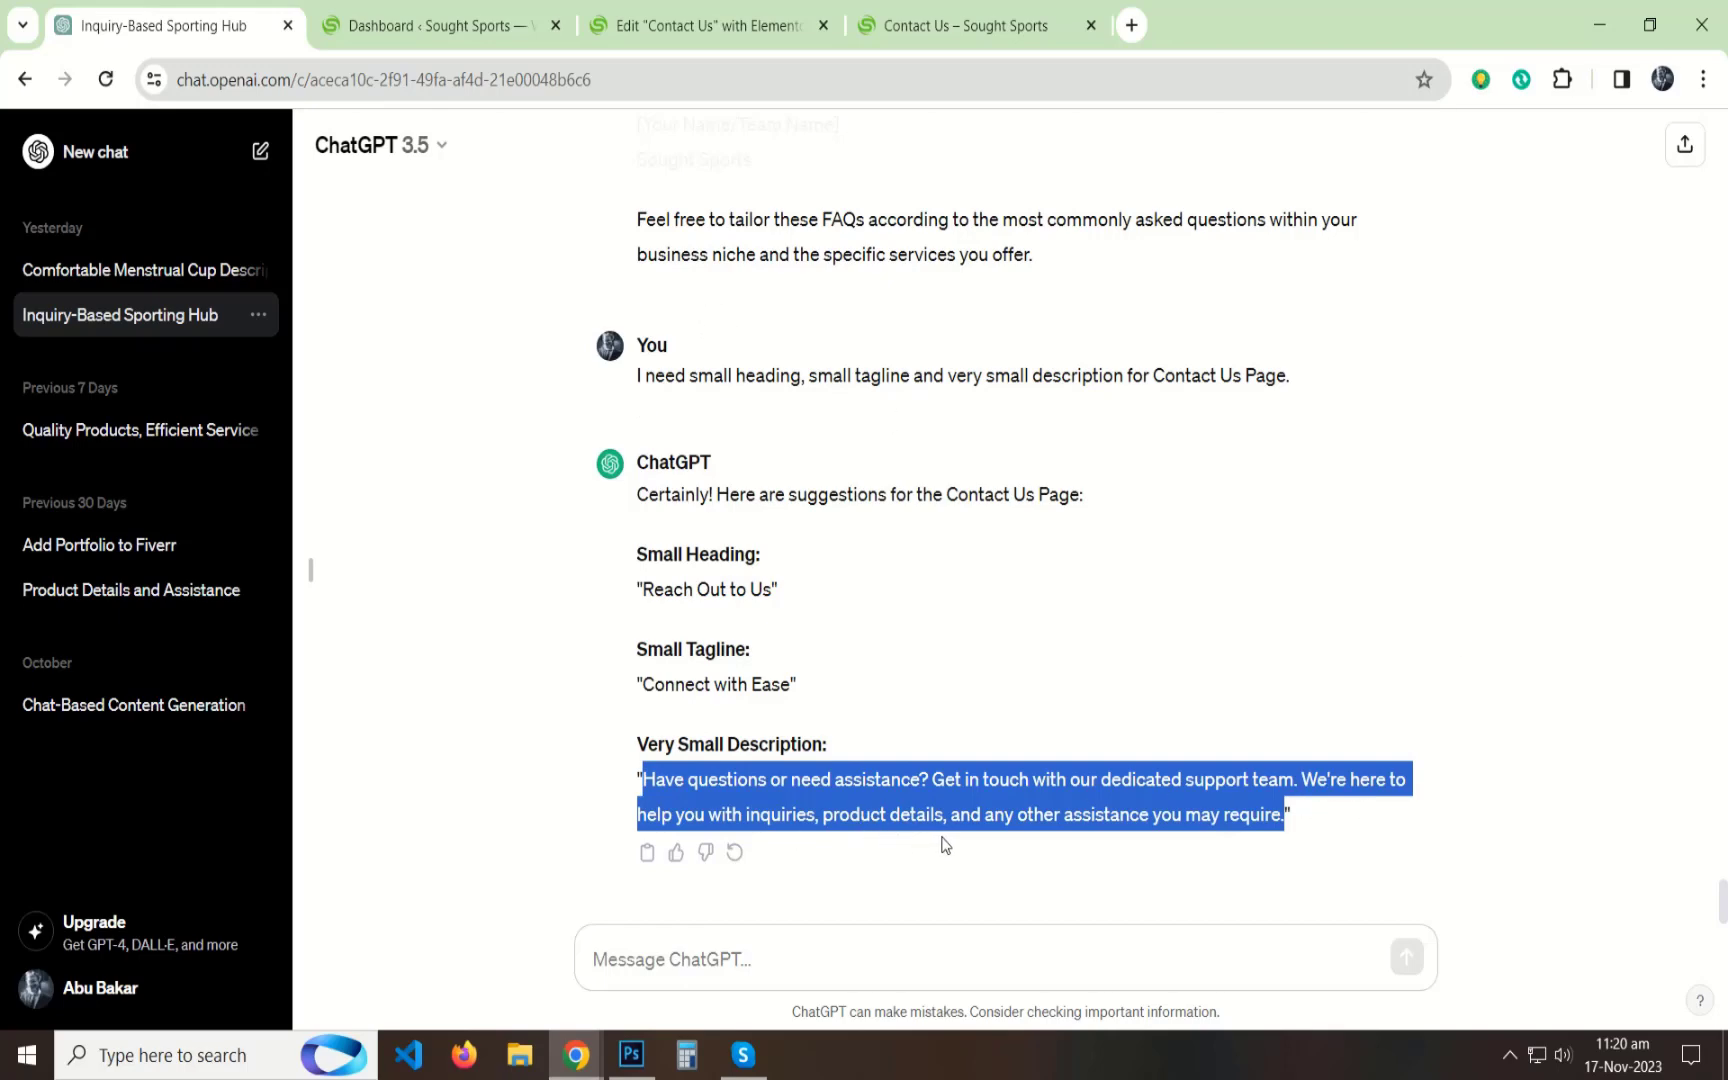
left_click(705, 25)
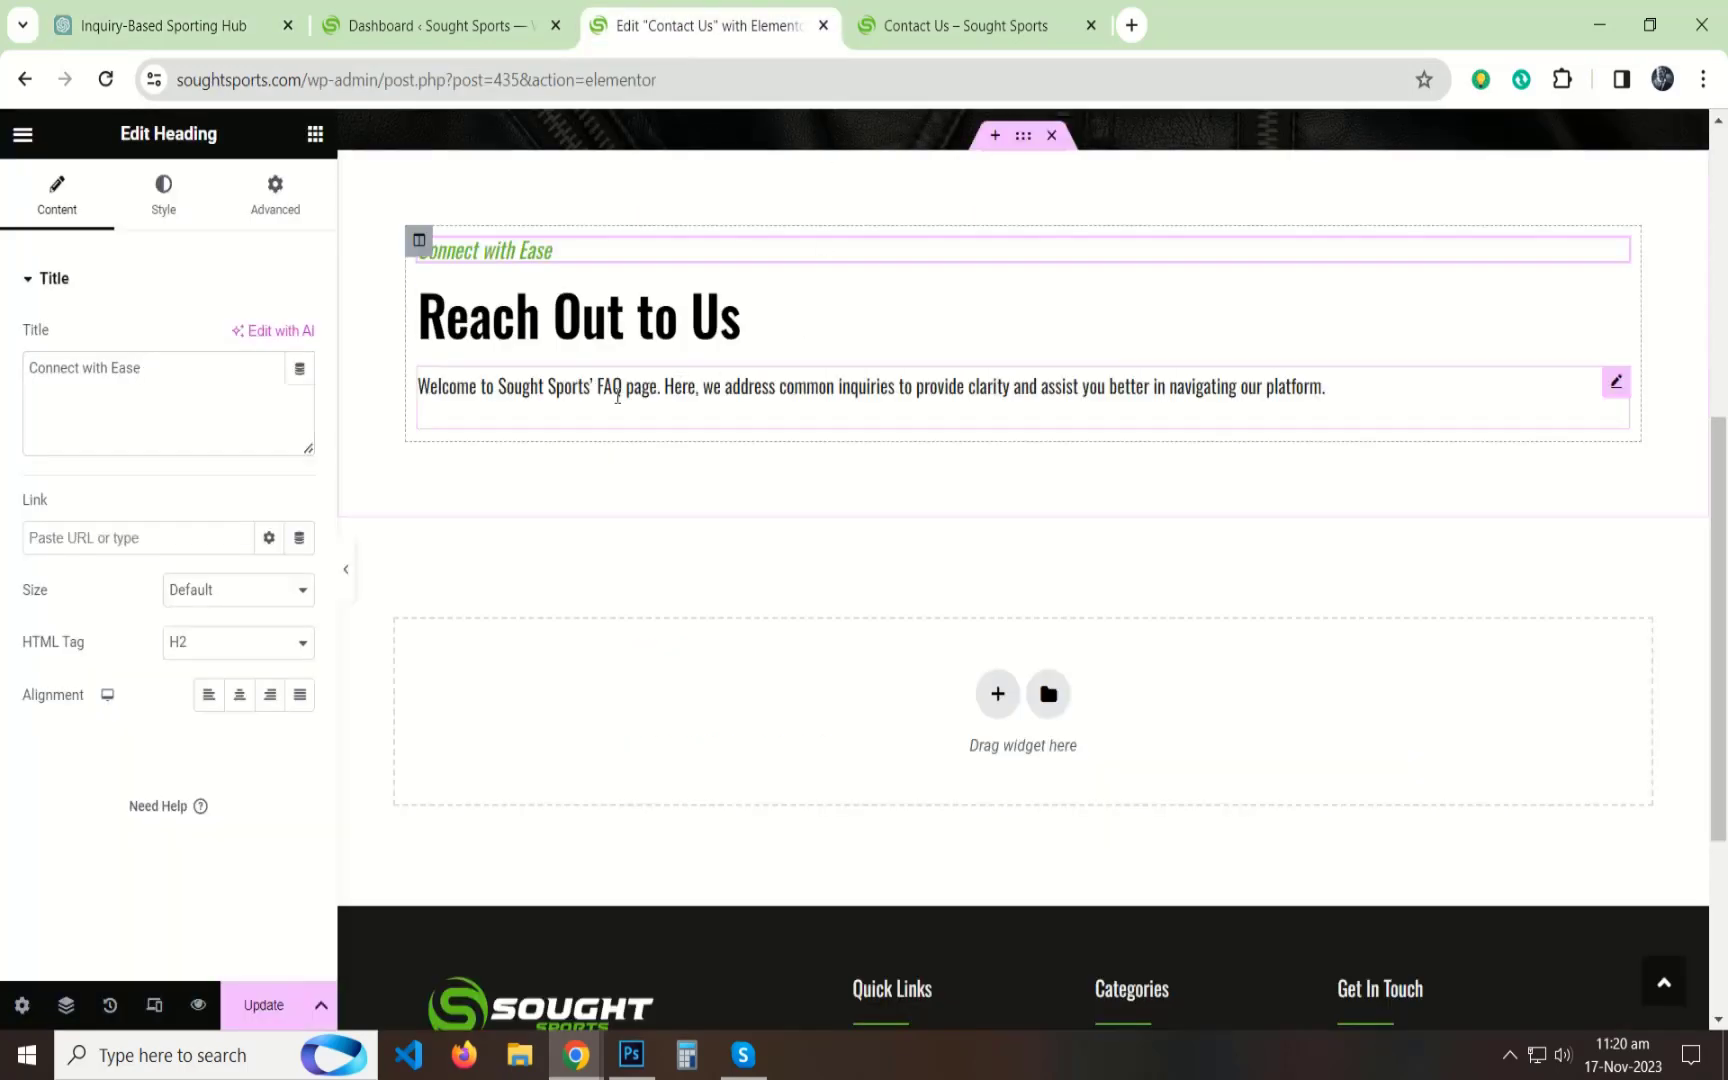
left_click(1325, 388)
left_click(262, 367)
key("ctrl+a")
type("Have questions or need assistance? Get in touch with our dedicated support team. We're here to help you with inquiries, product details, and any other assistance you may require.")
left_click(215, 367)
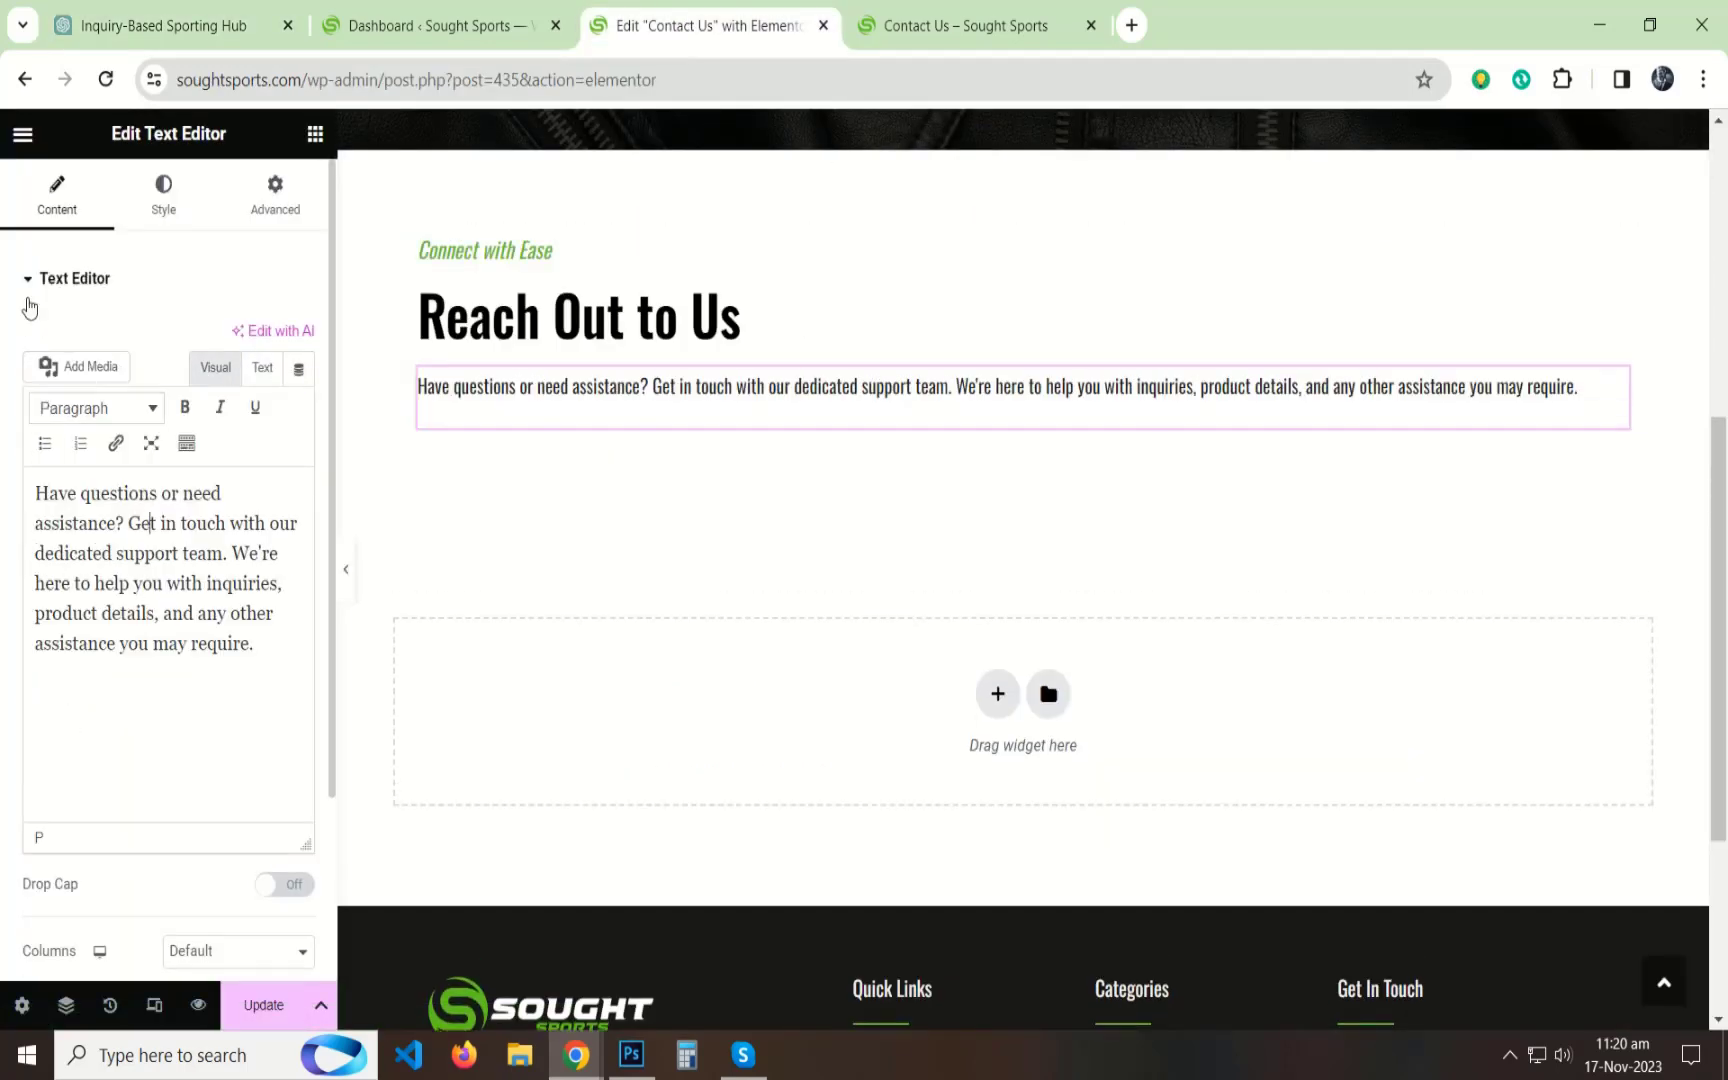
left_click(28, 300)
left_click(245, 1010)
Add a two-column inner section below the "Reach Out to Us" paragraph and set its columns gap to No Gap.
scroll(840, 650, "up", 5)
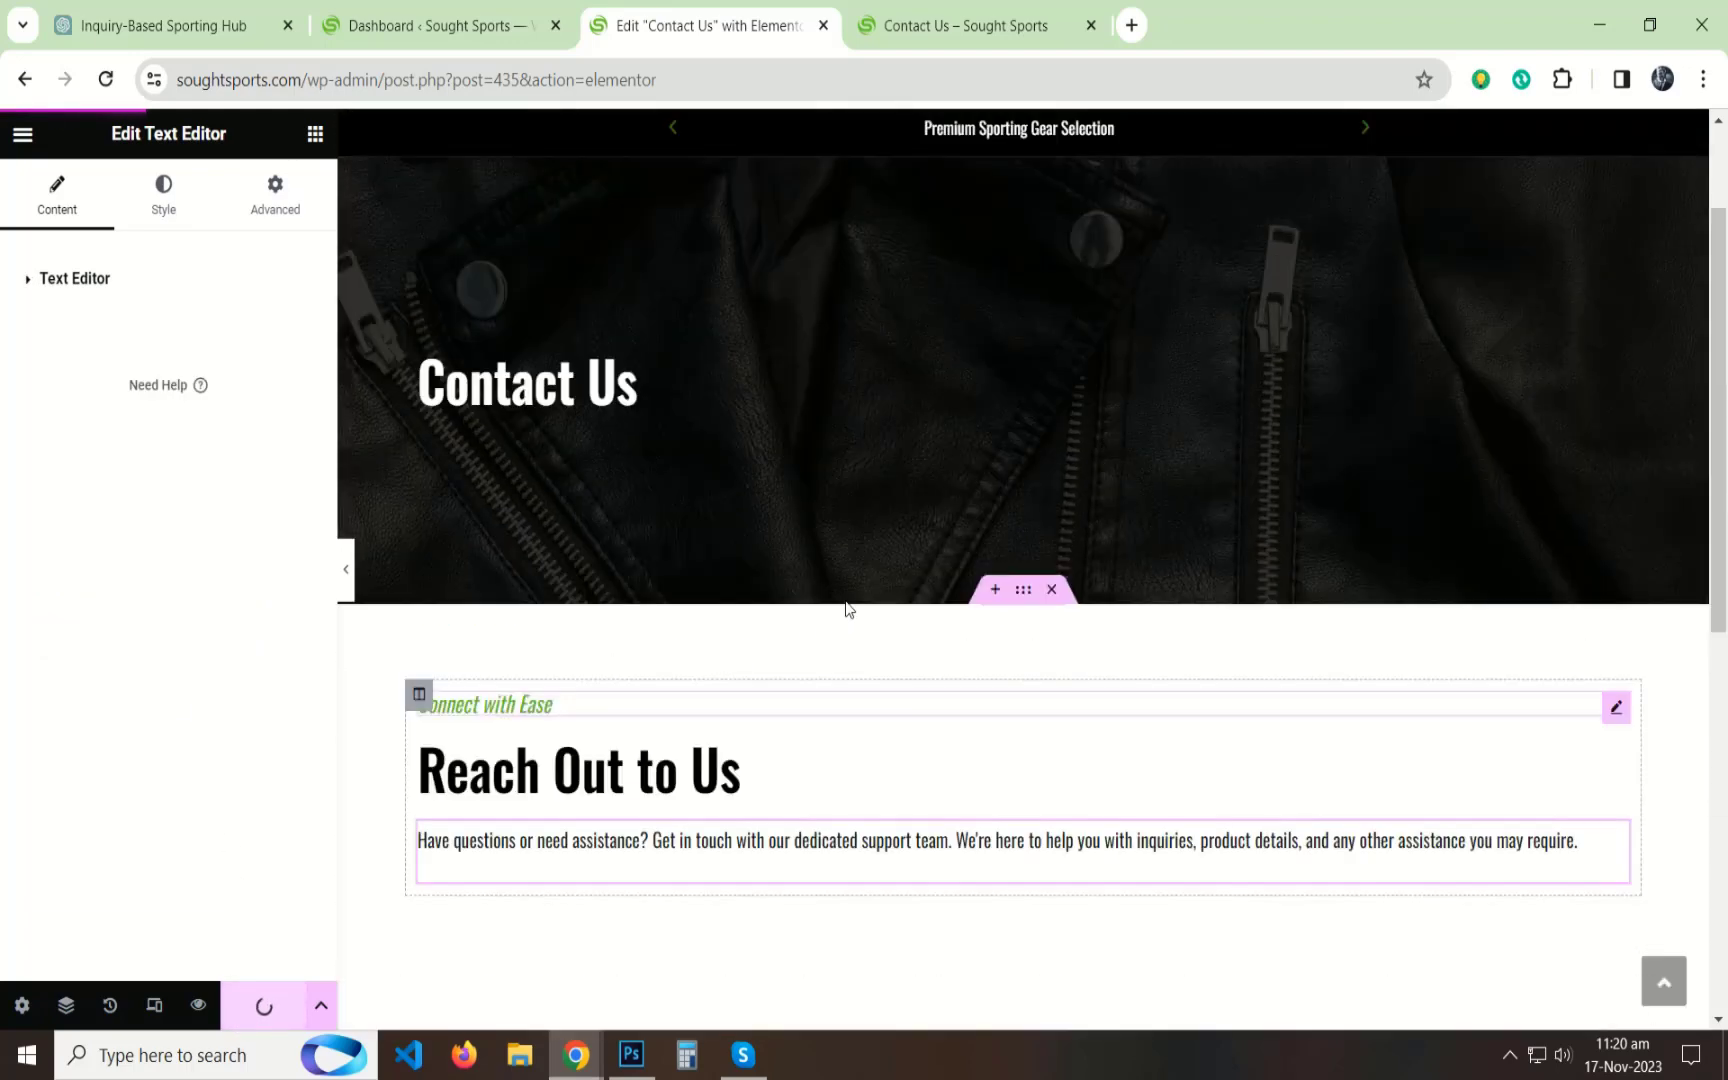
scroll(848, 608, "up", 2)
scroll(910, 582, "down", 5)
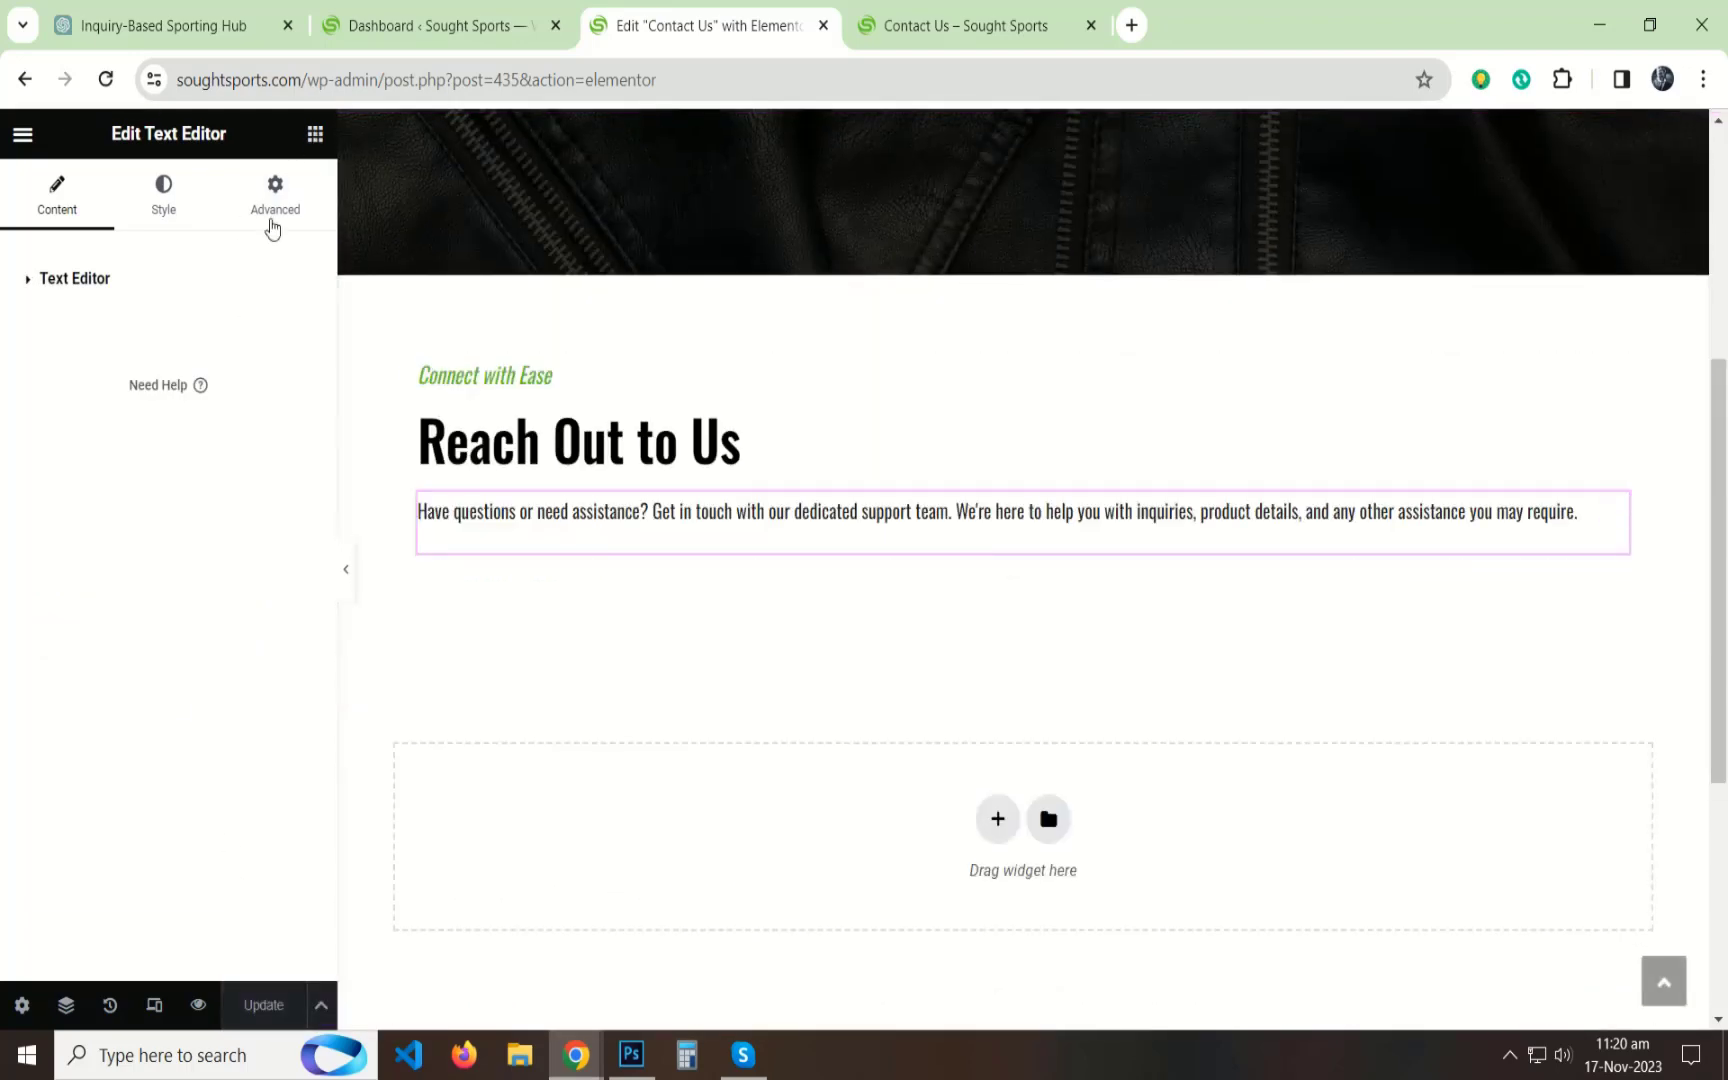
left_click(315, 134)
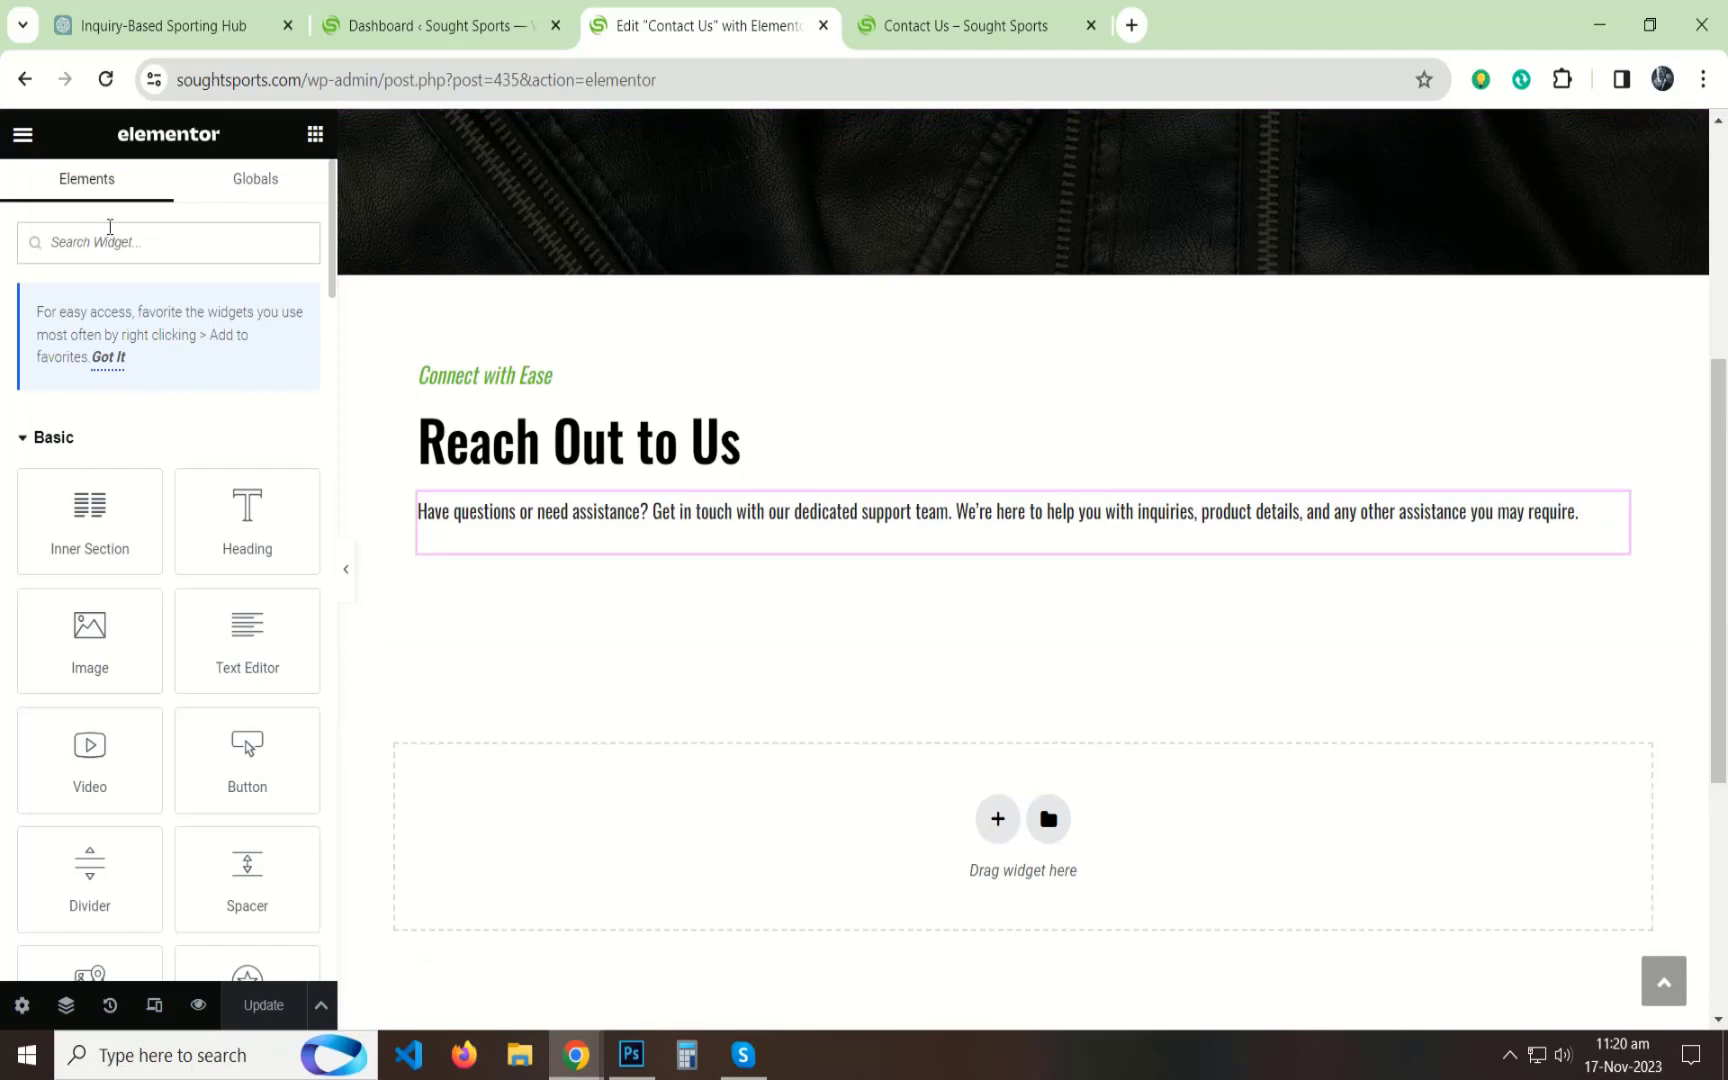
left_click_drag(89, 510, 570, 548)
left_click(202, 467)
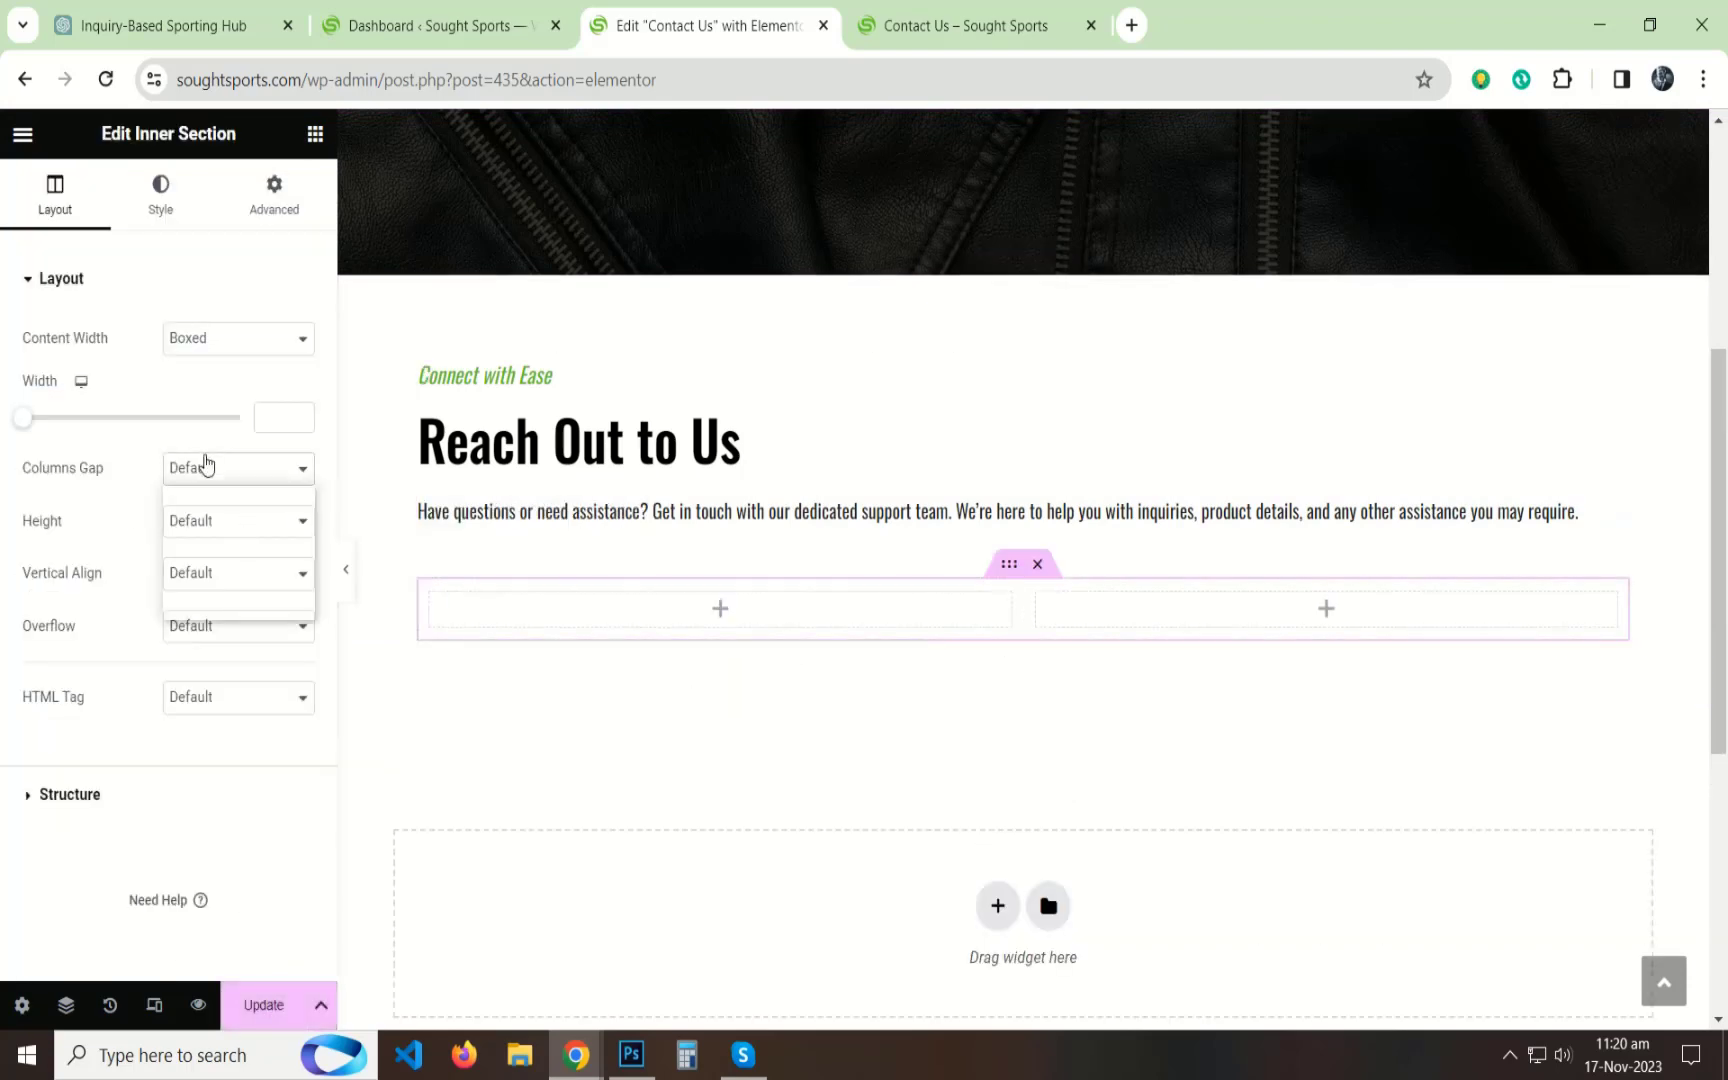
left_click(196, 514)
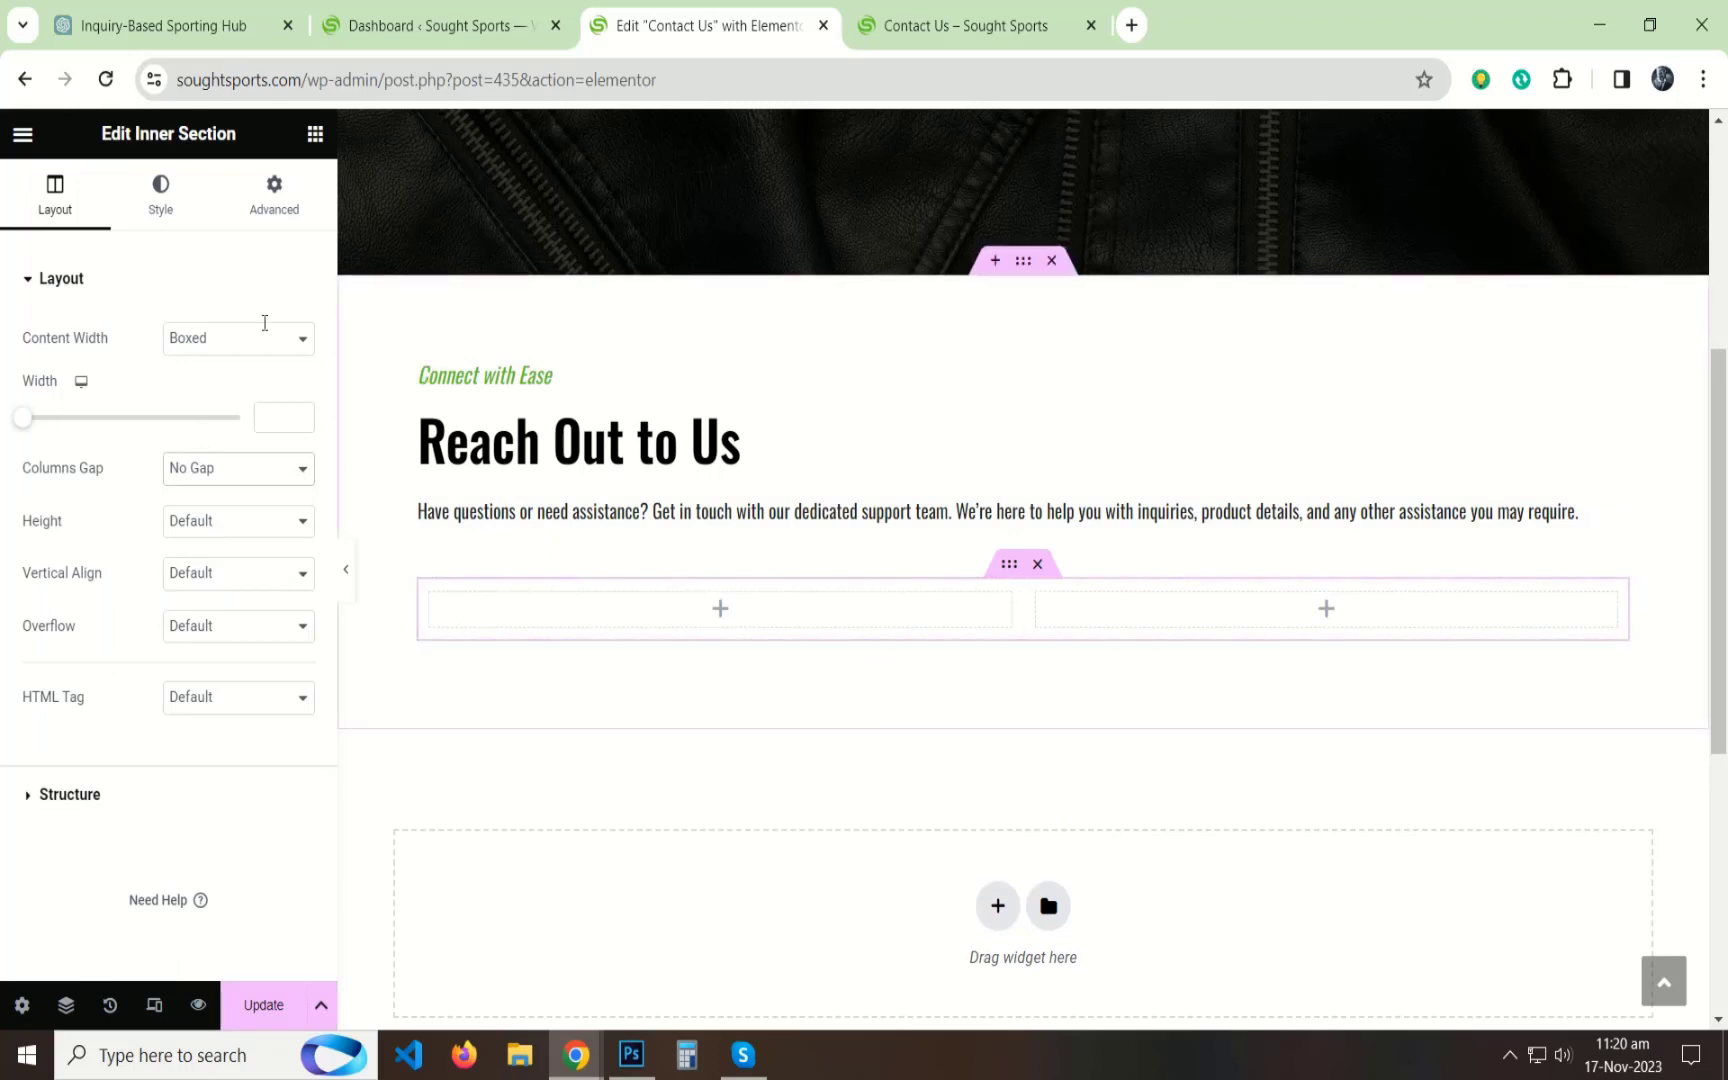
Find the Form widget by searching "form" and place it in the first column of the inner section.
left_click(315, 134)
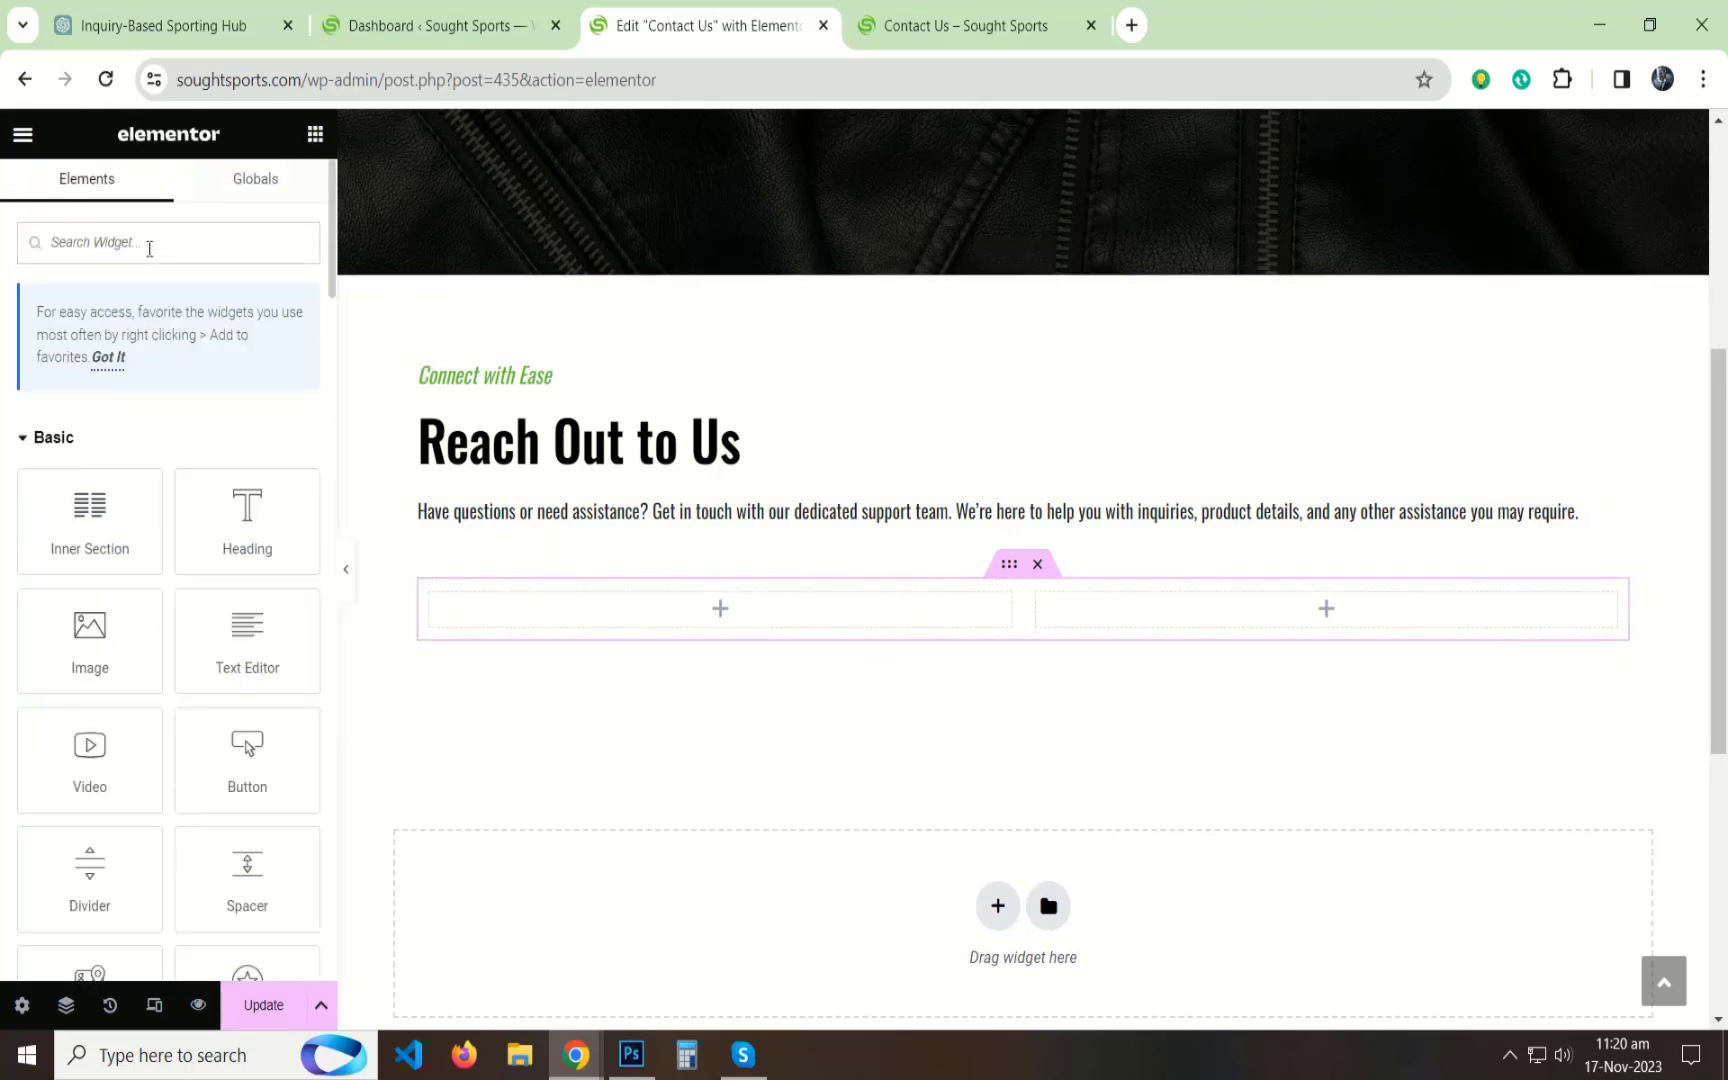
type("form")
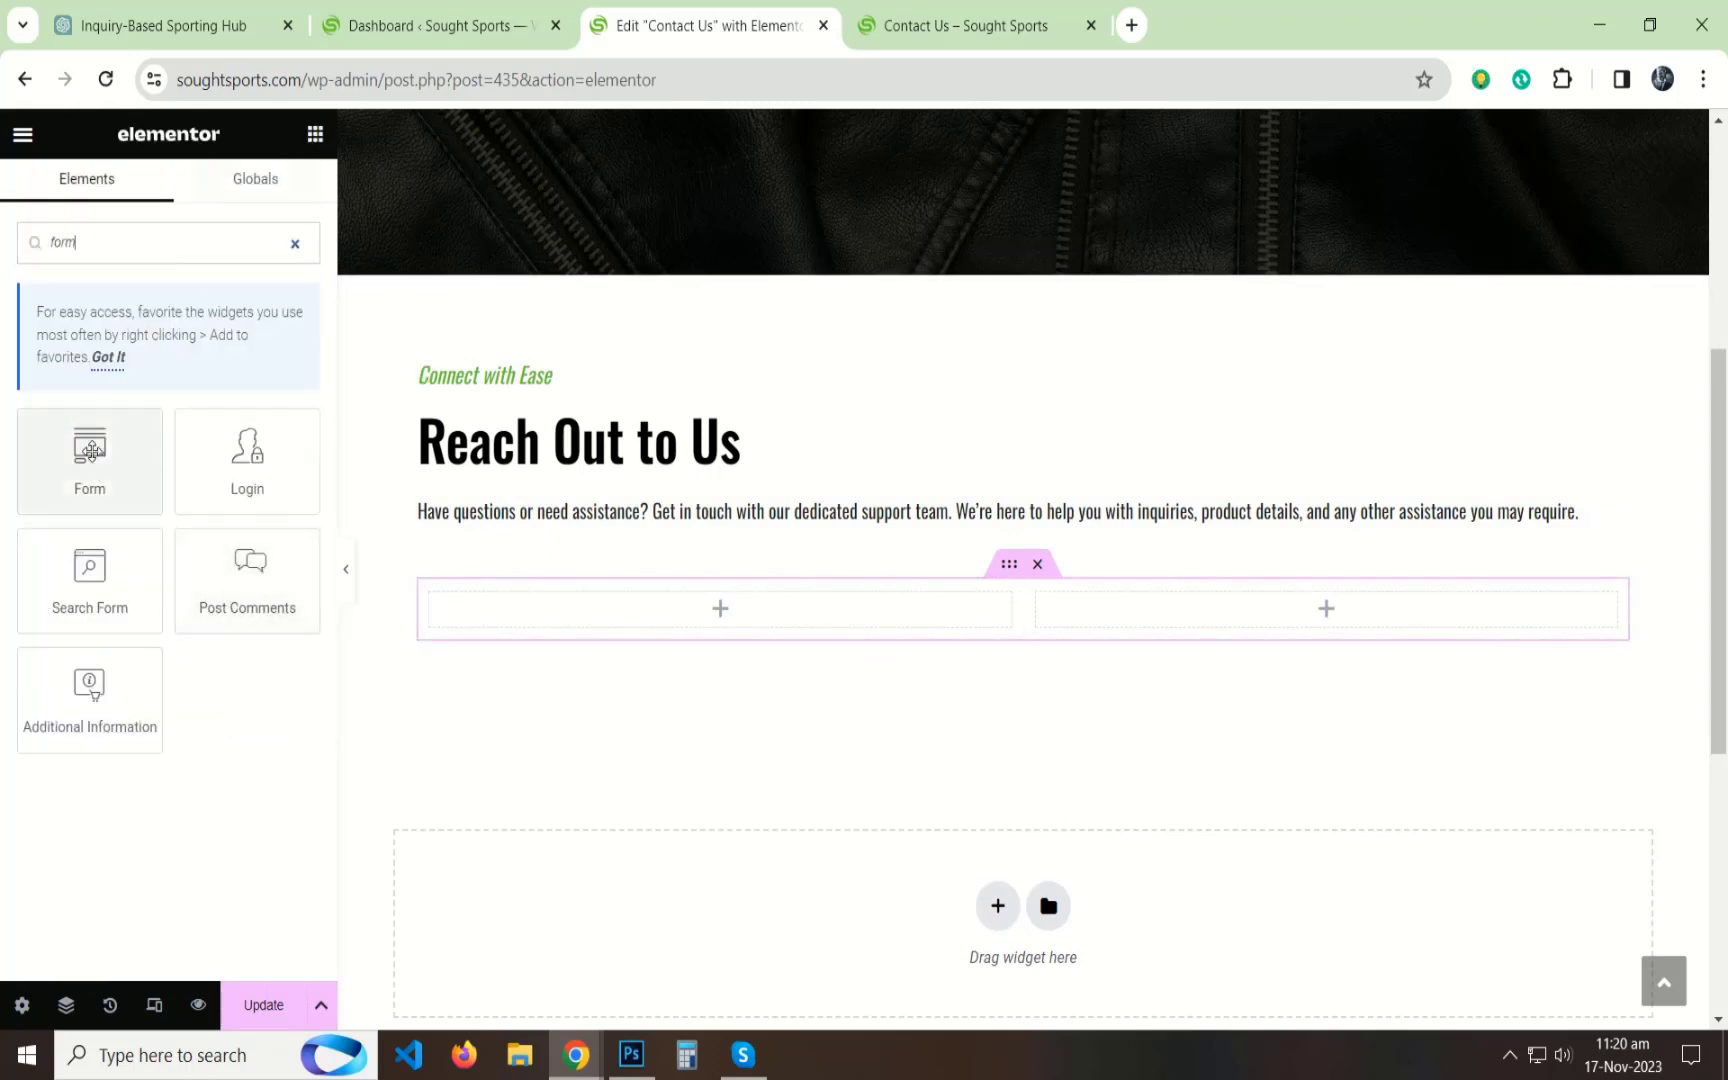
left_click_drag(89, 455, 621, 609)
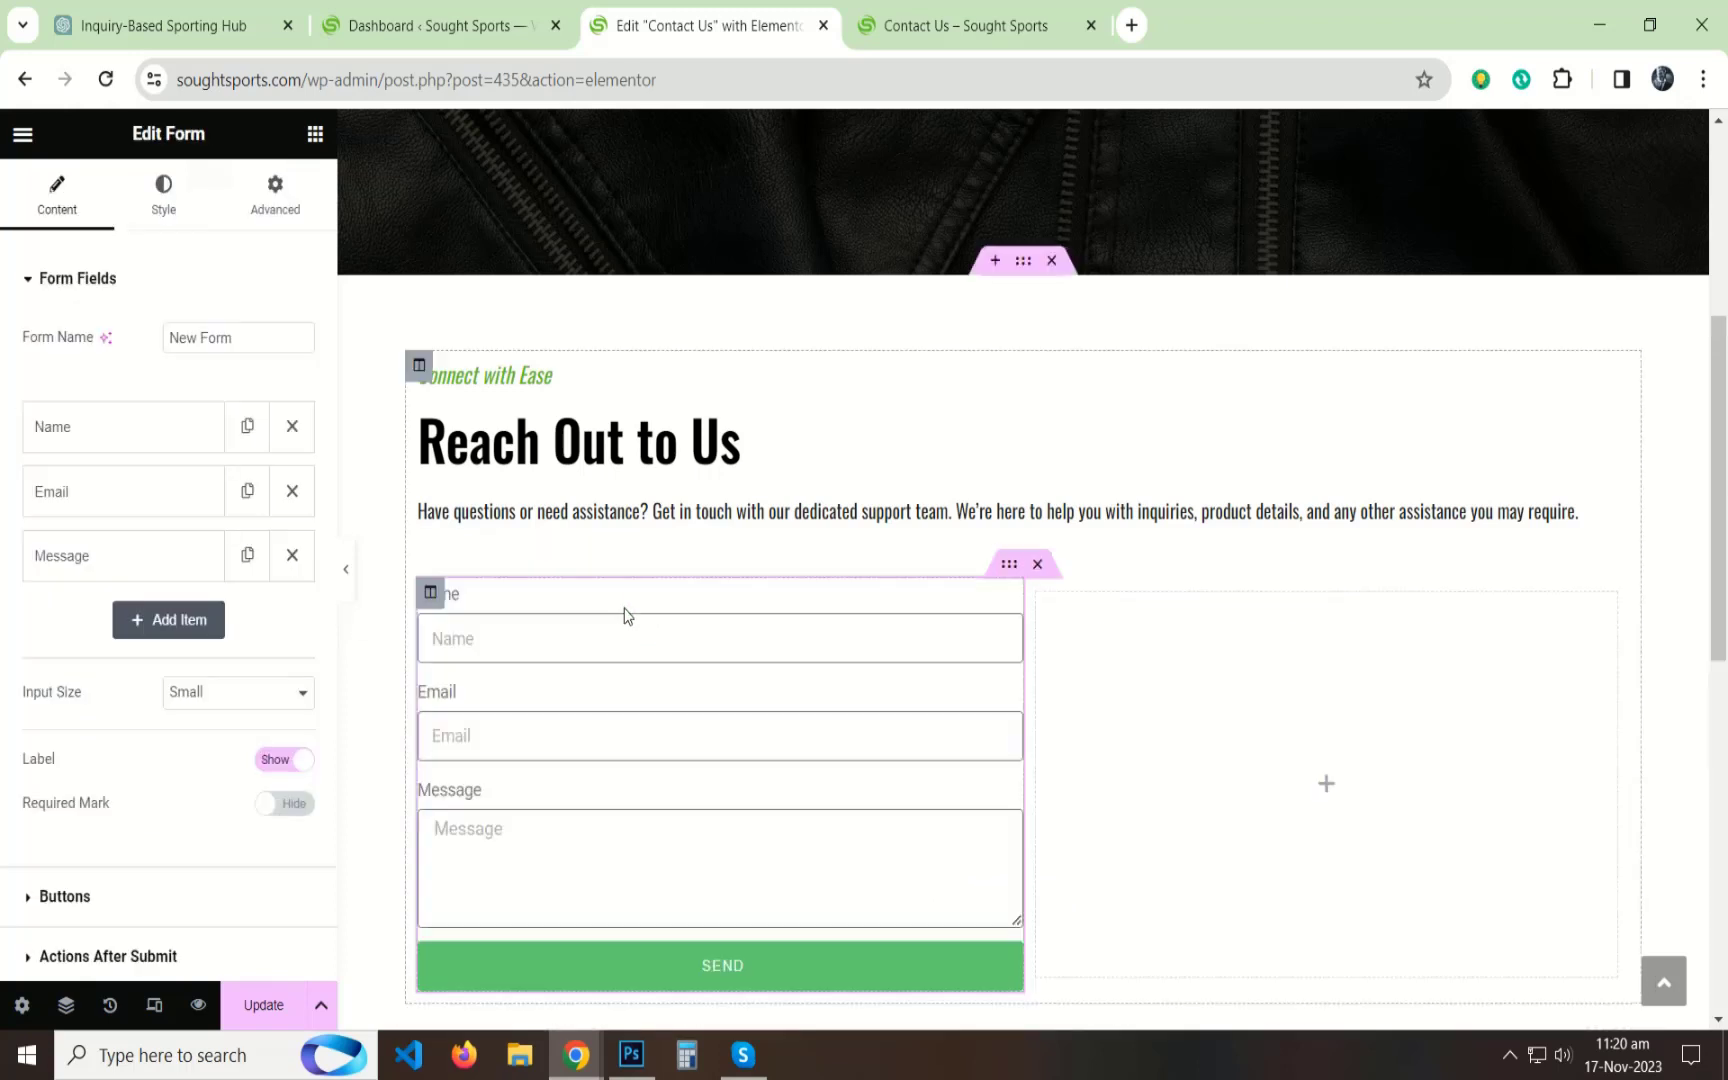
scroll(1007, 586, "down", 1)
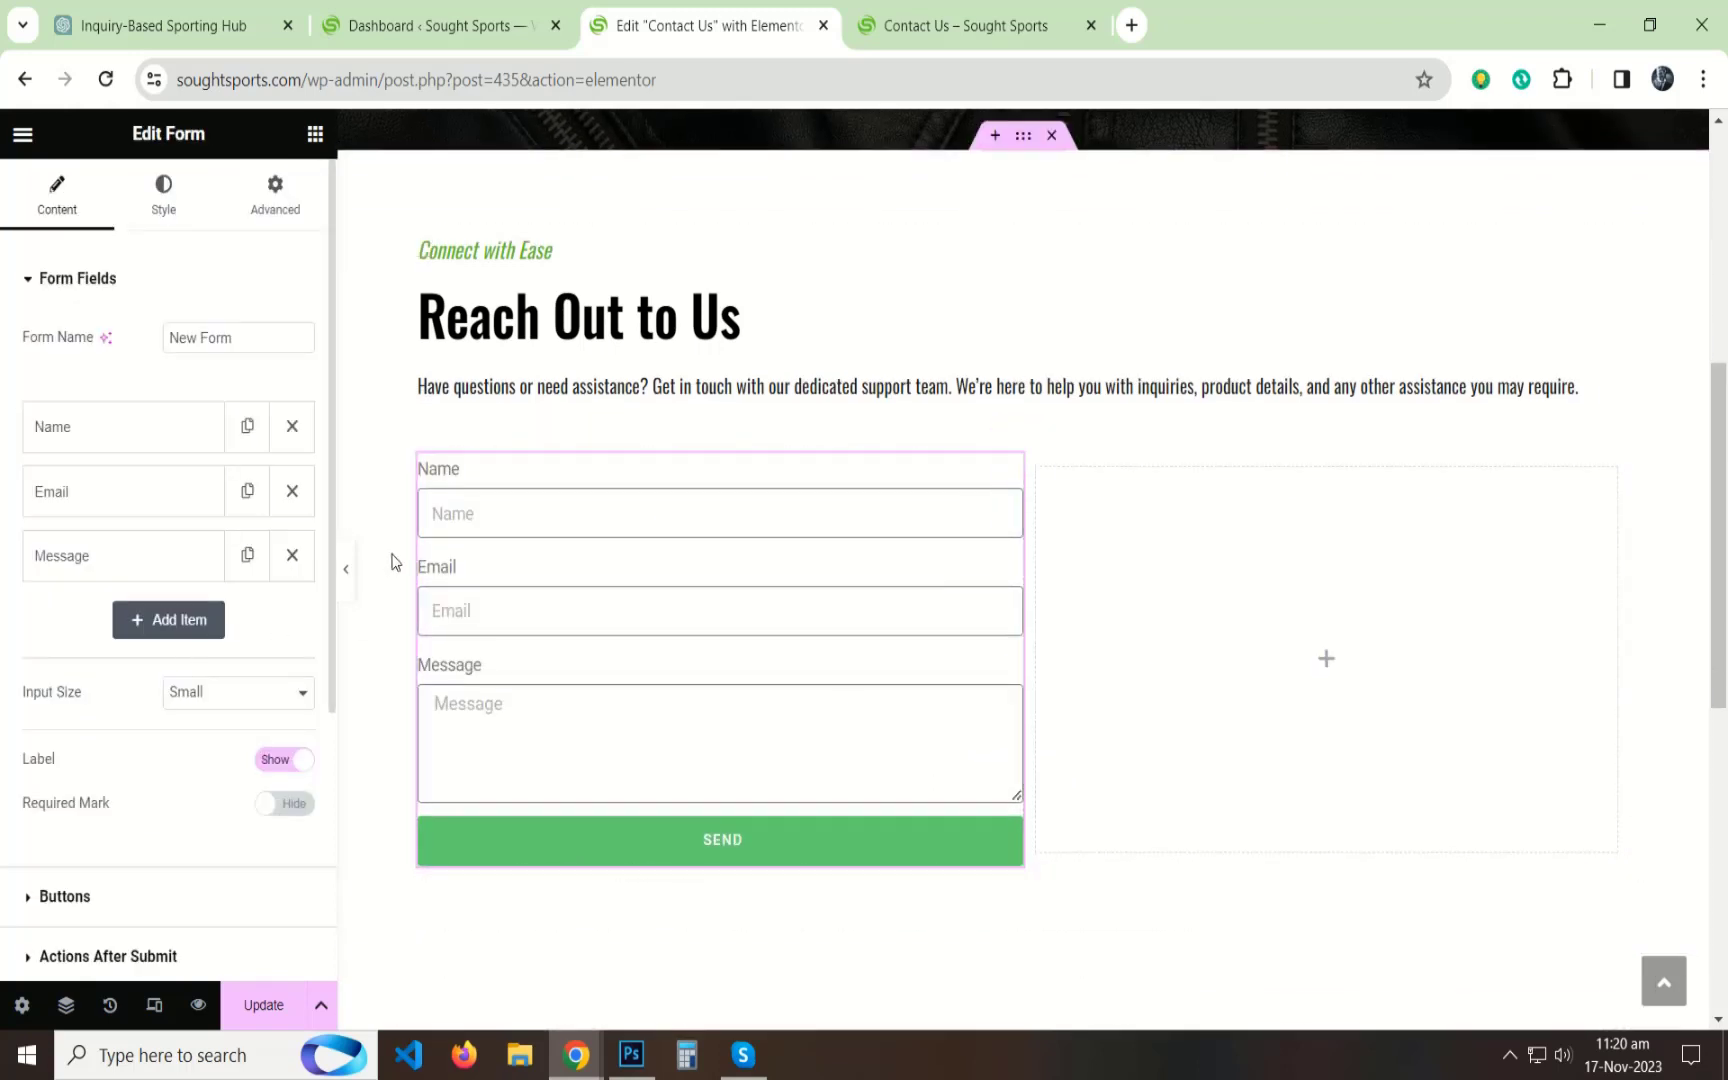
Duplicate the form's Name field and clear the label of the first Name field.
left_click(1058, 490)
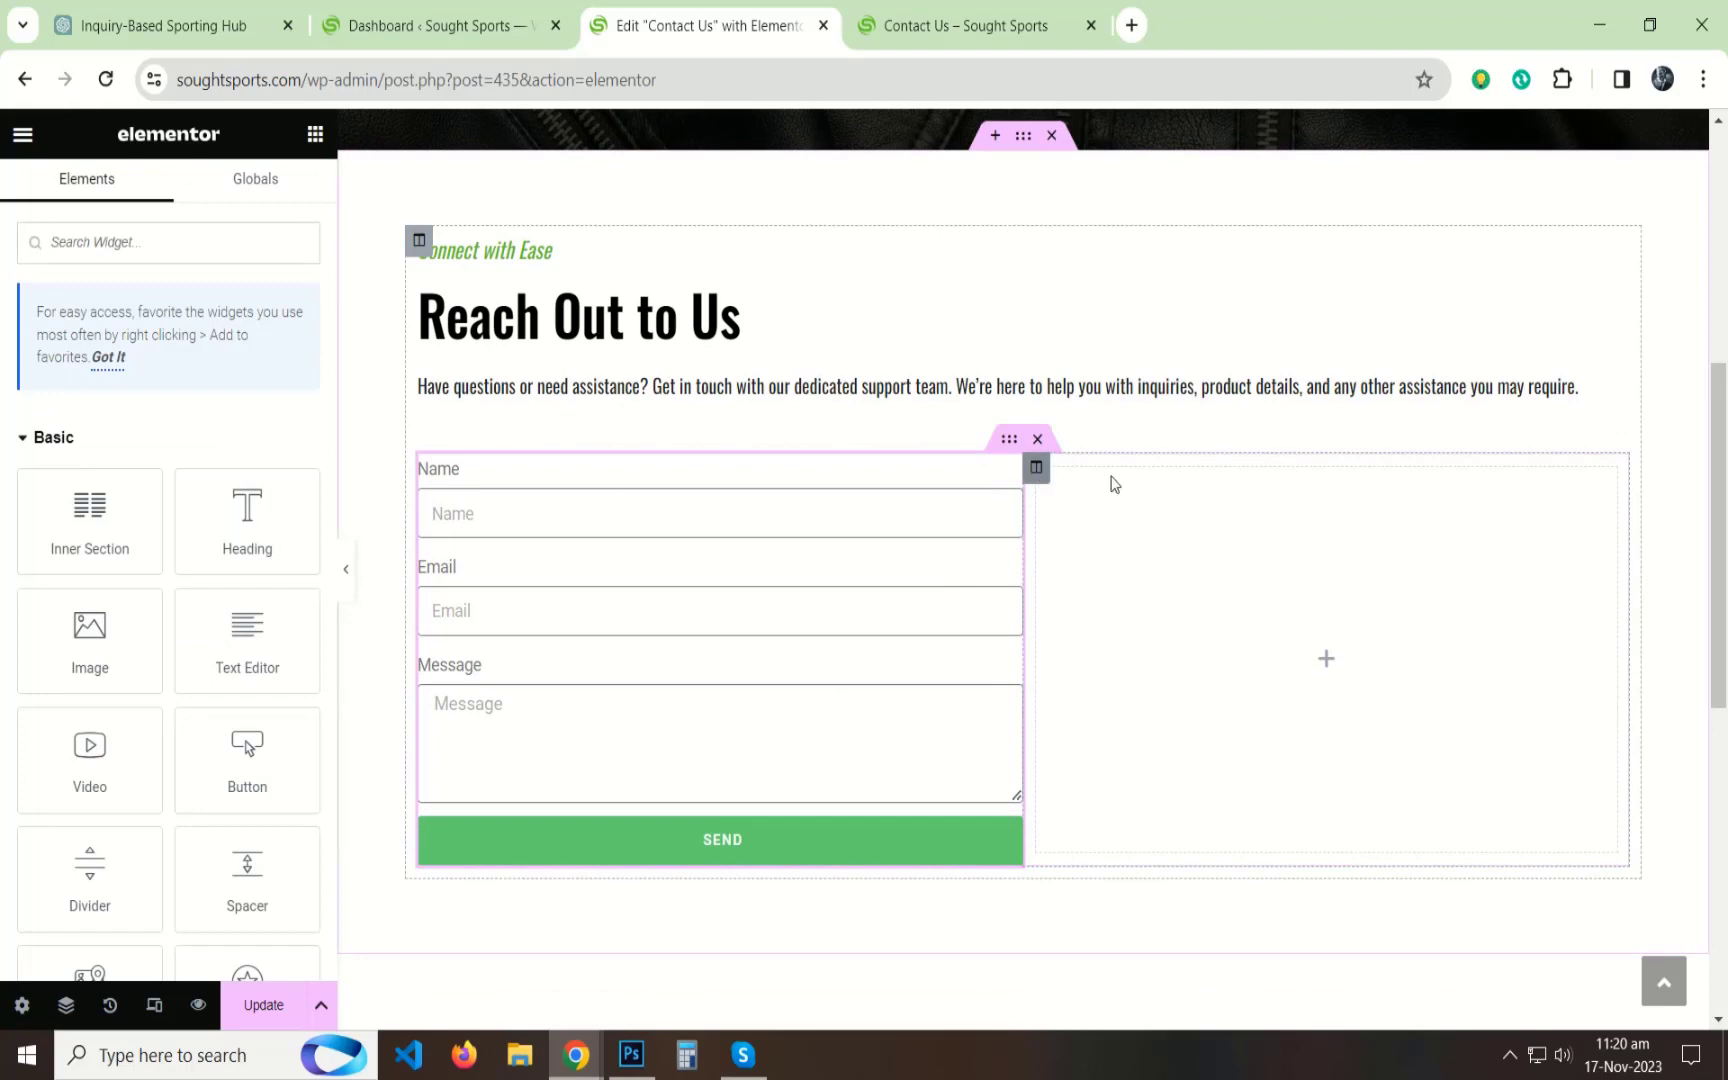
left_click(1036, 467)
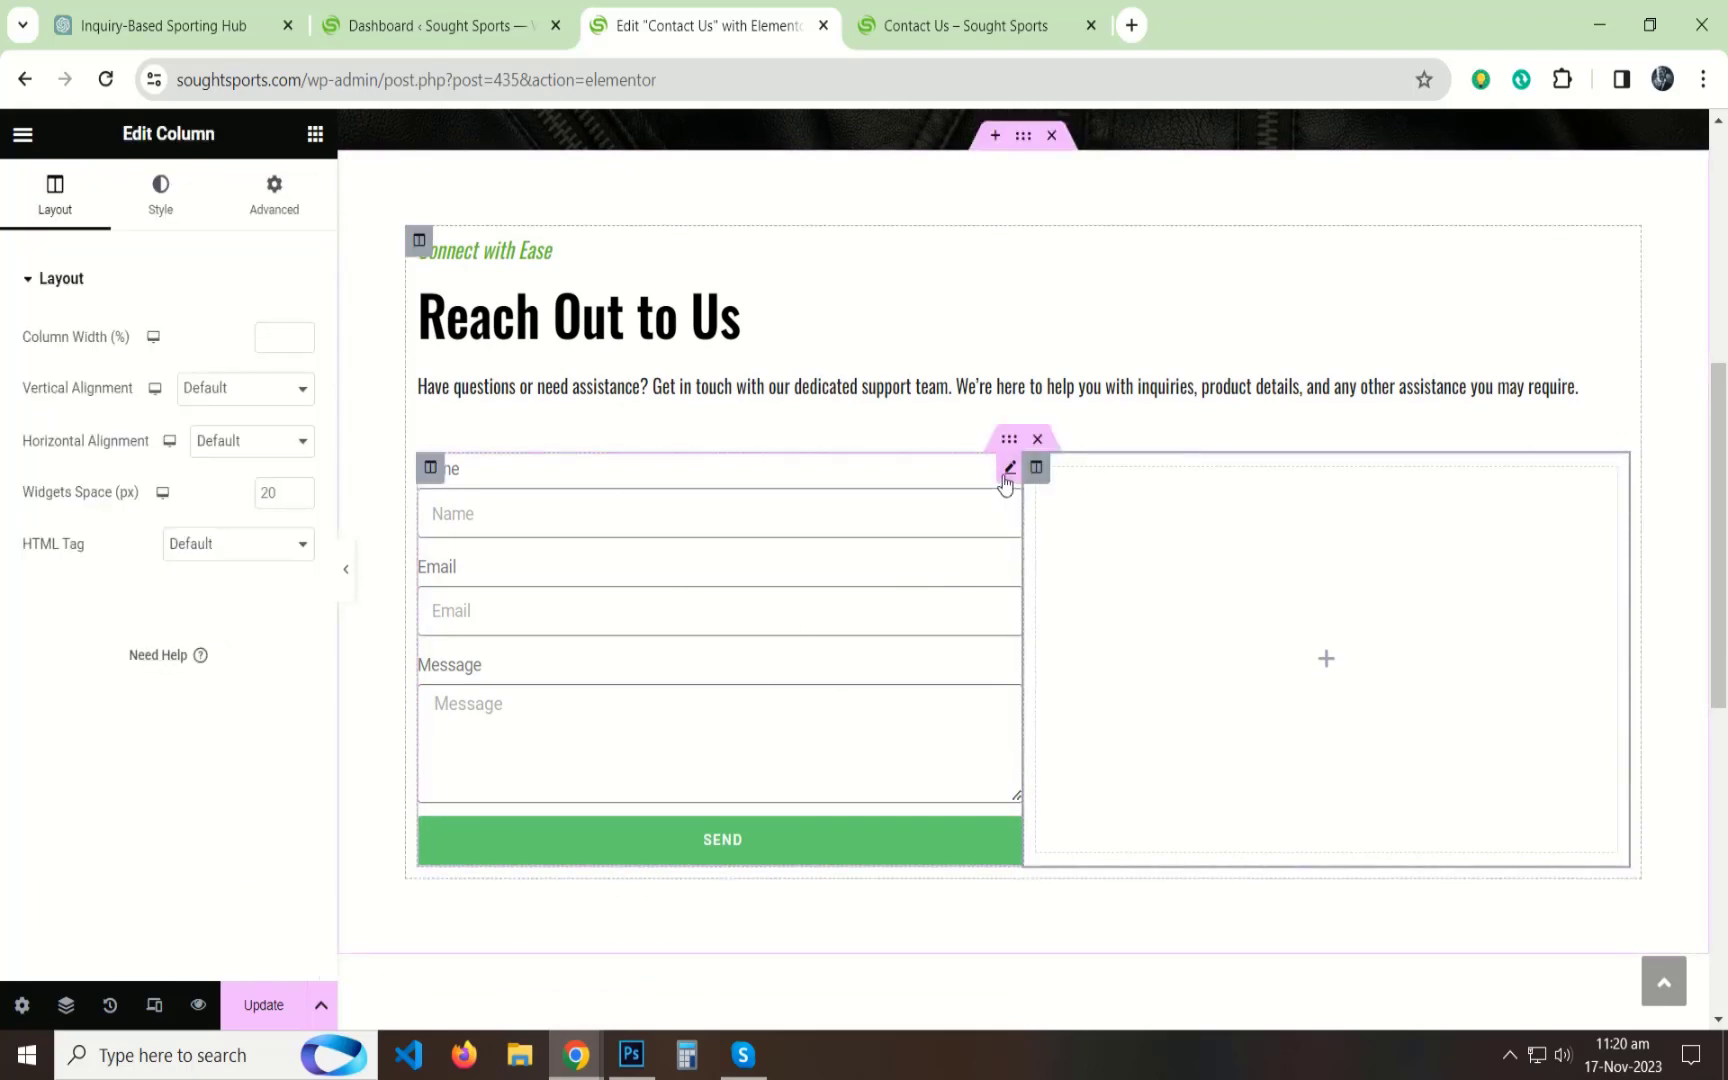
left_click(880, 468)
left_click(247, 426)
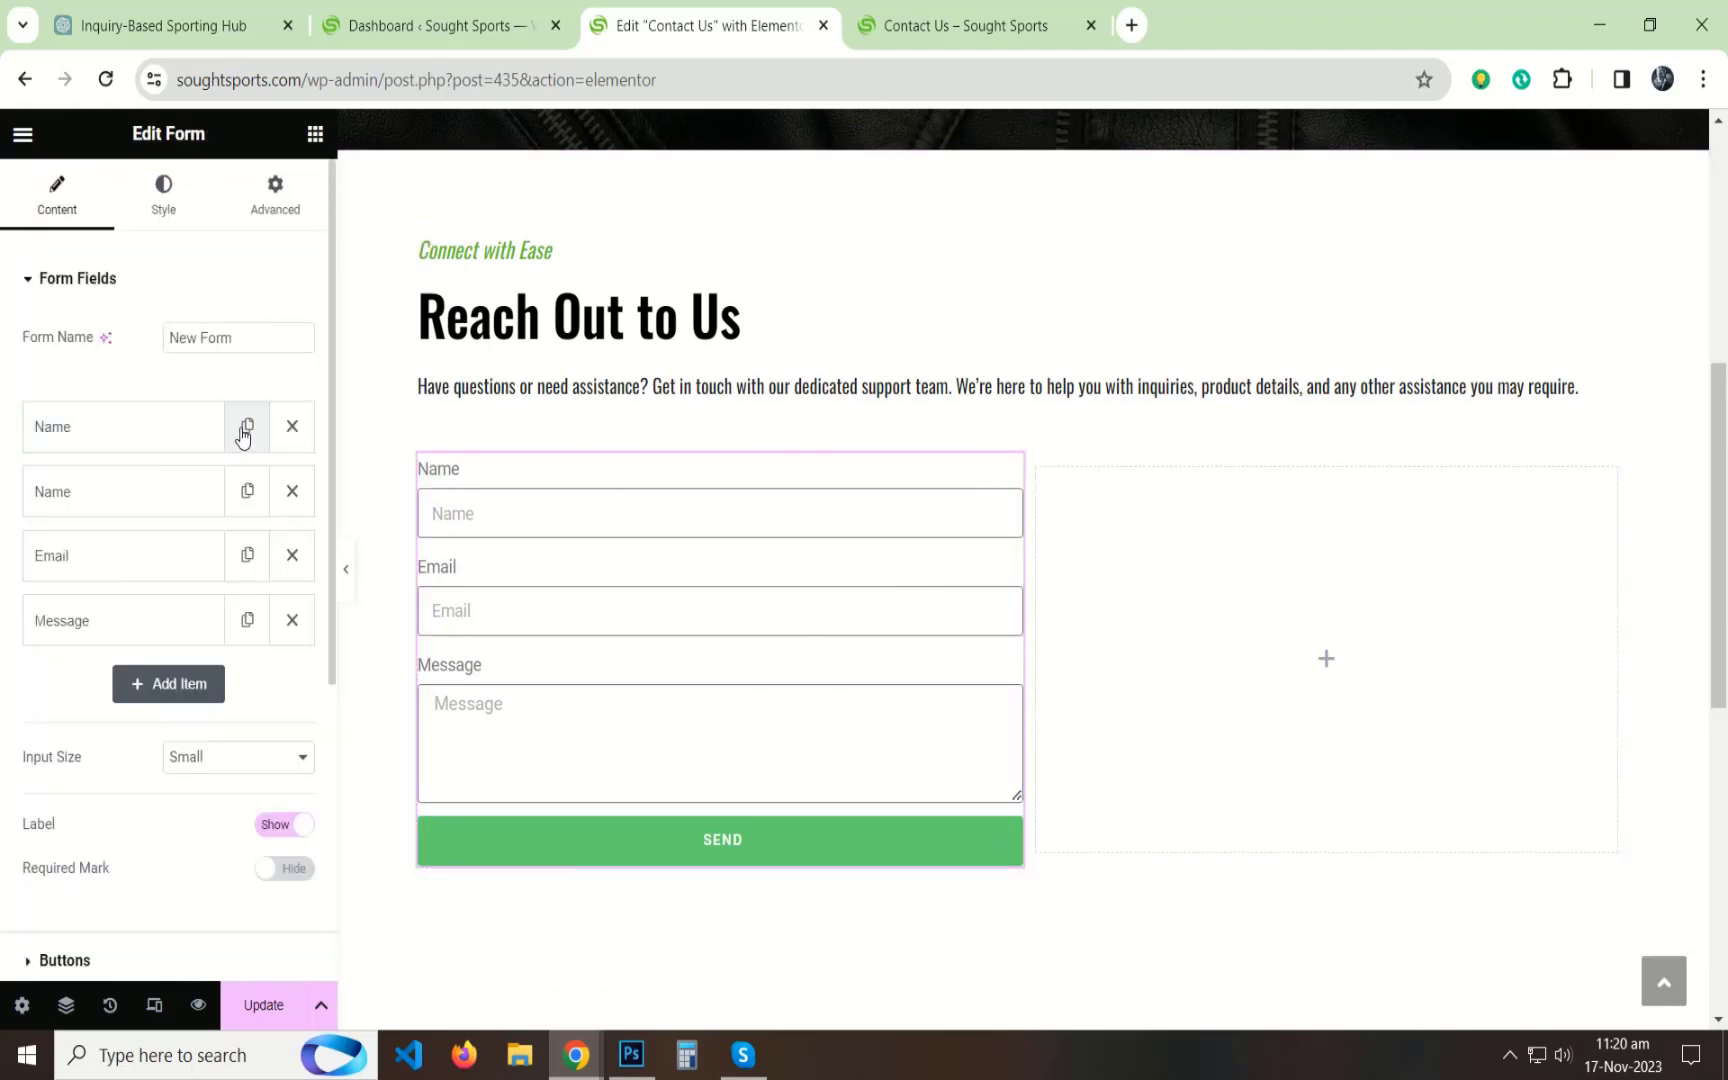
left_click(127, 440)
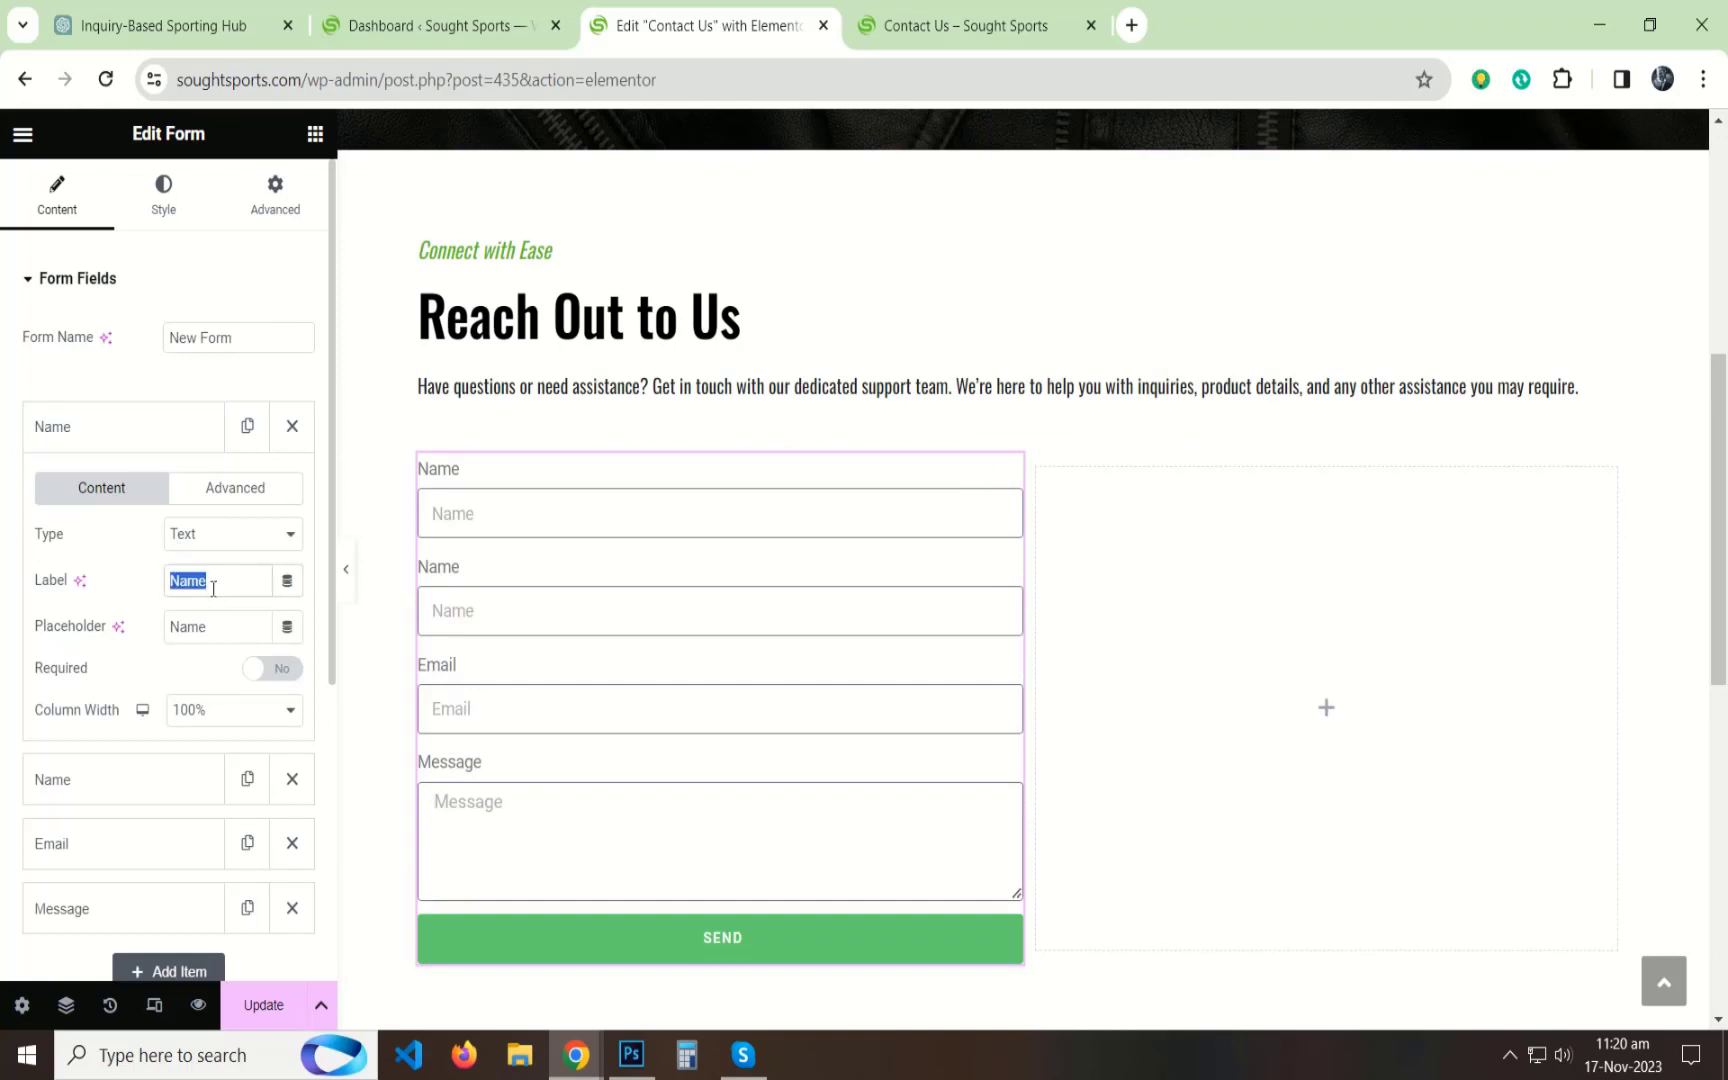
key("BackSpace")
left_click(127, 434)
Turn the second Name field into a Tel field with an empty label and the placeholder "Phone".
left_click(120, 495)
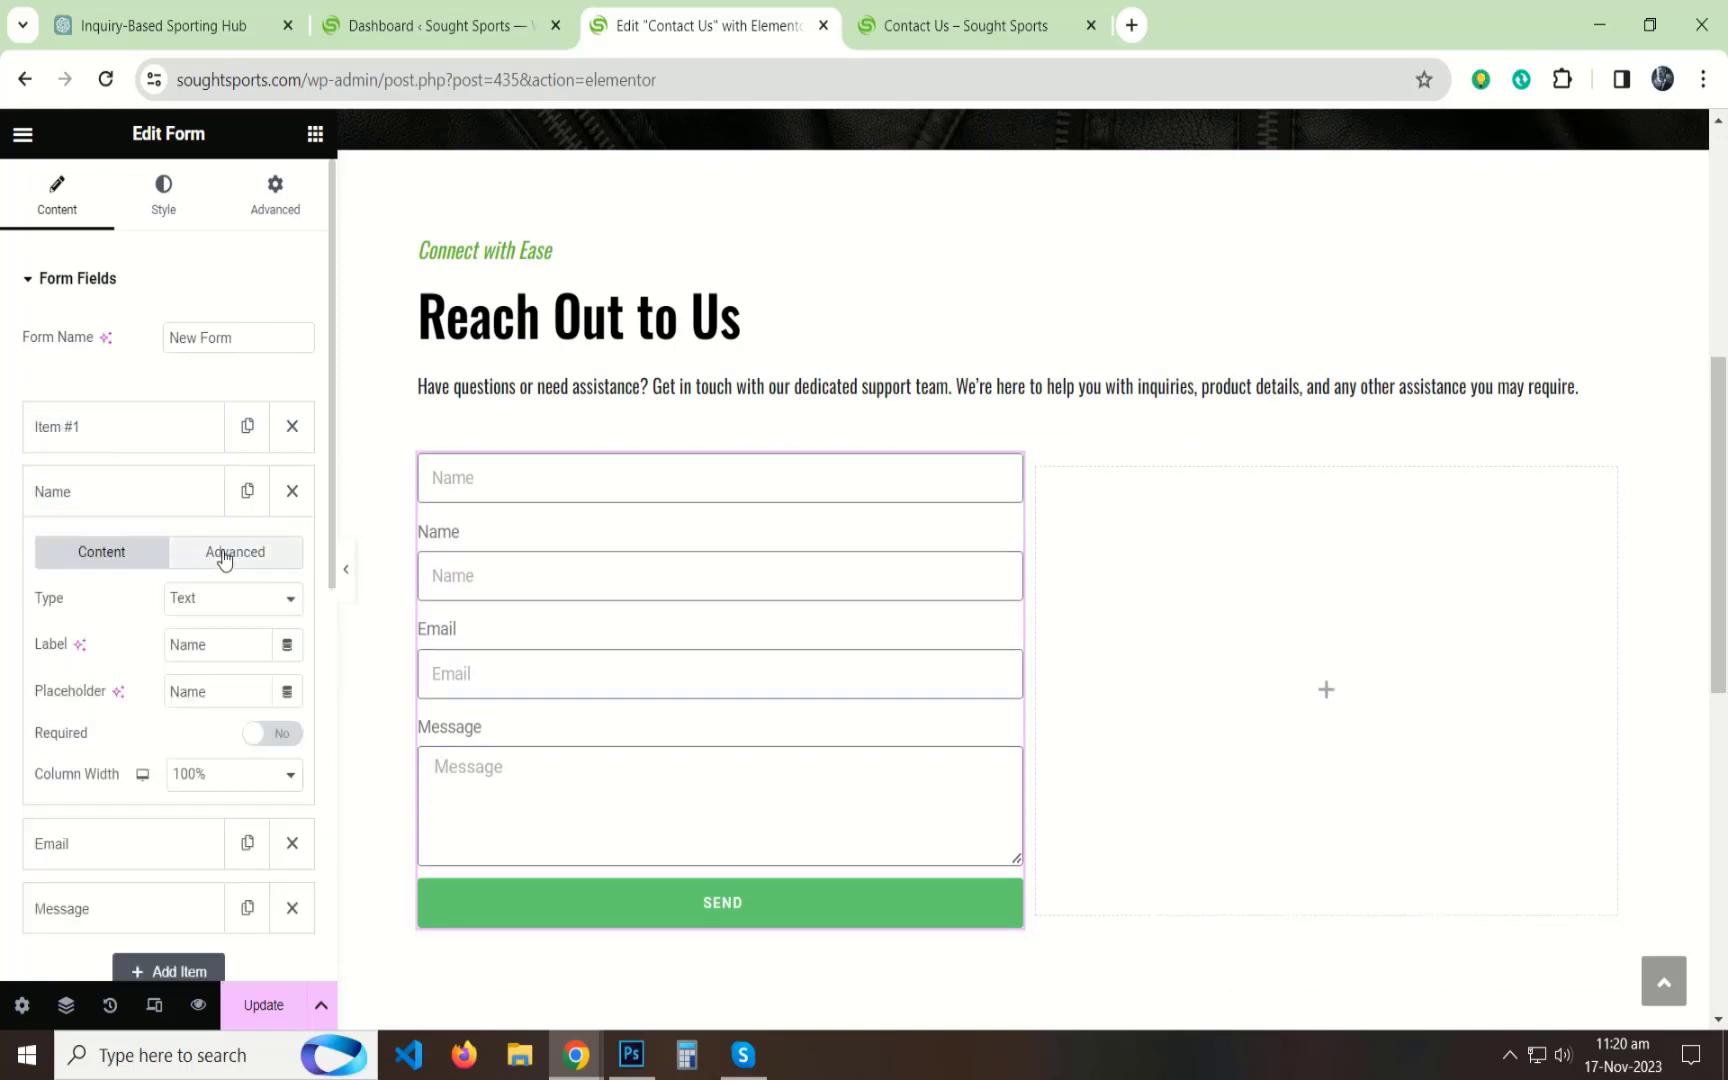
left_click(203, 608)
left_click(195, 698)
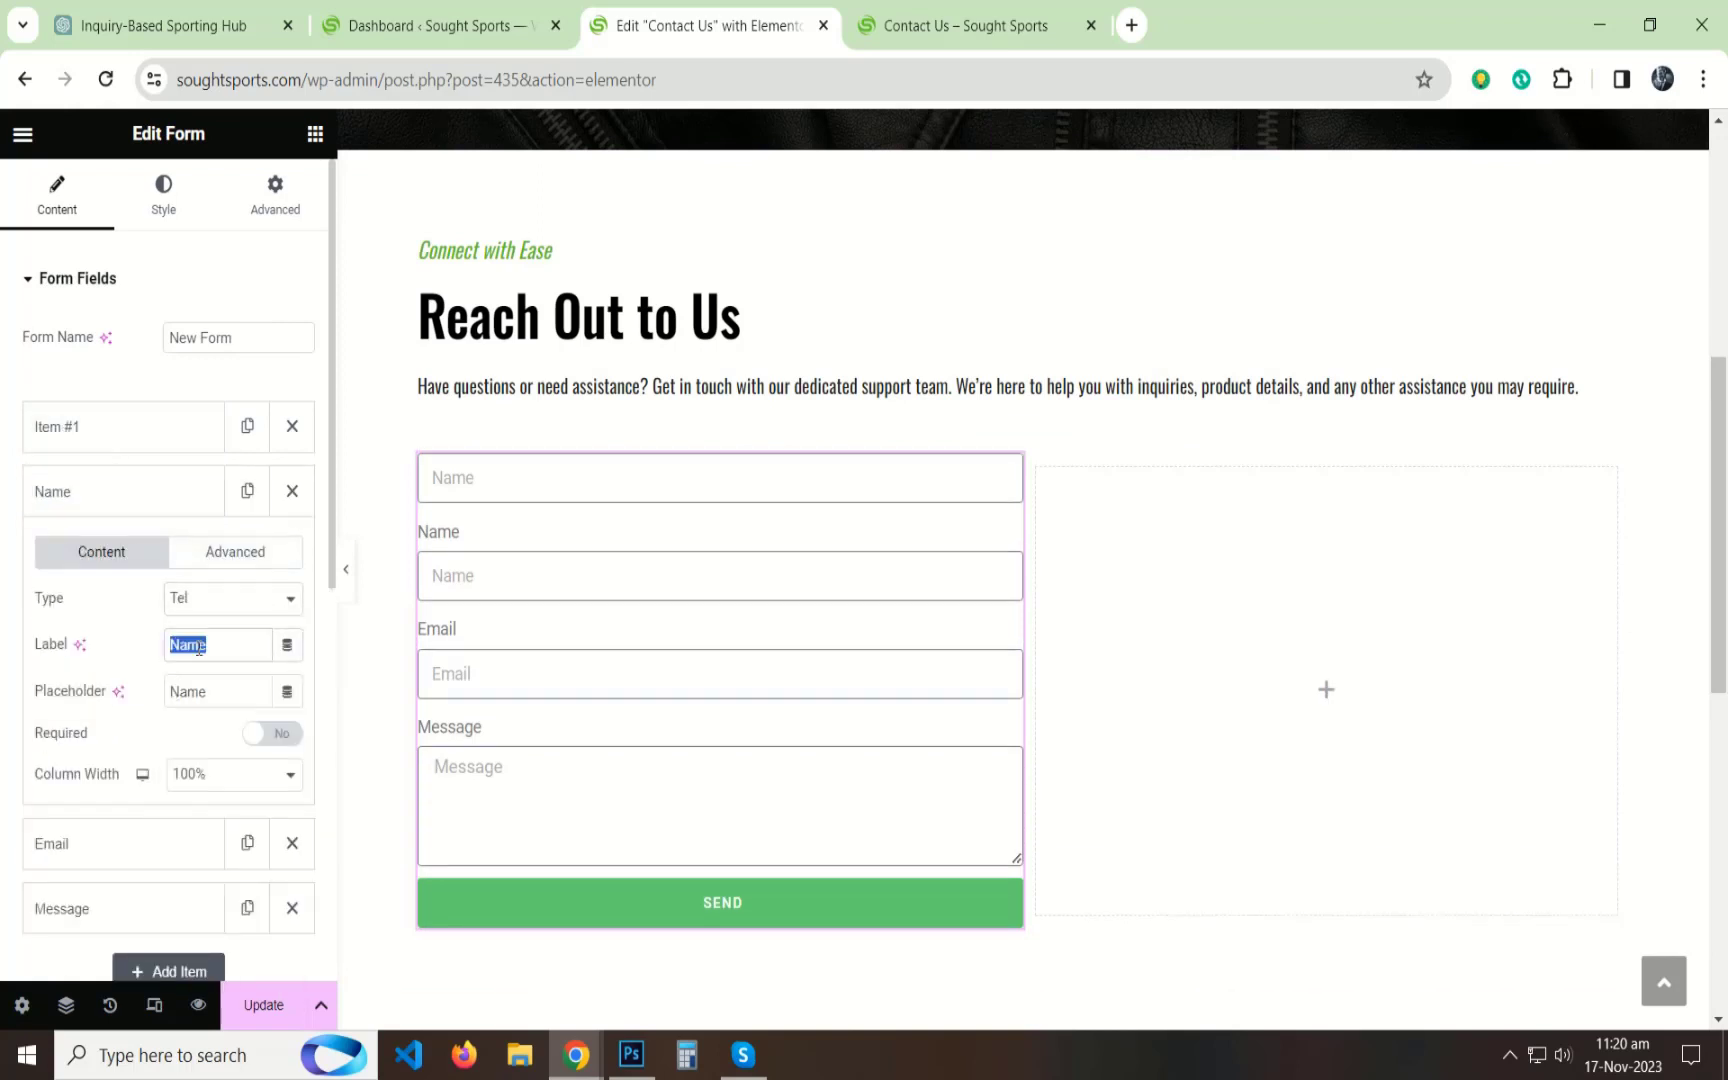
key("BackSpace")
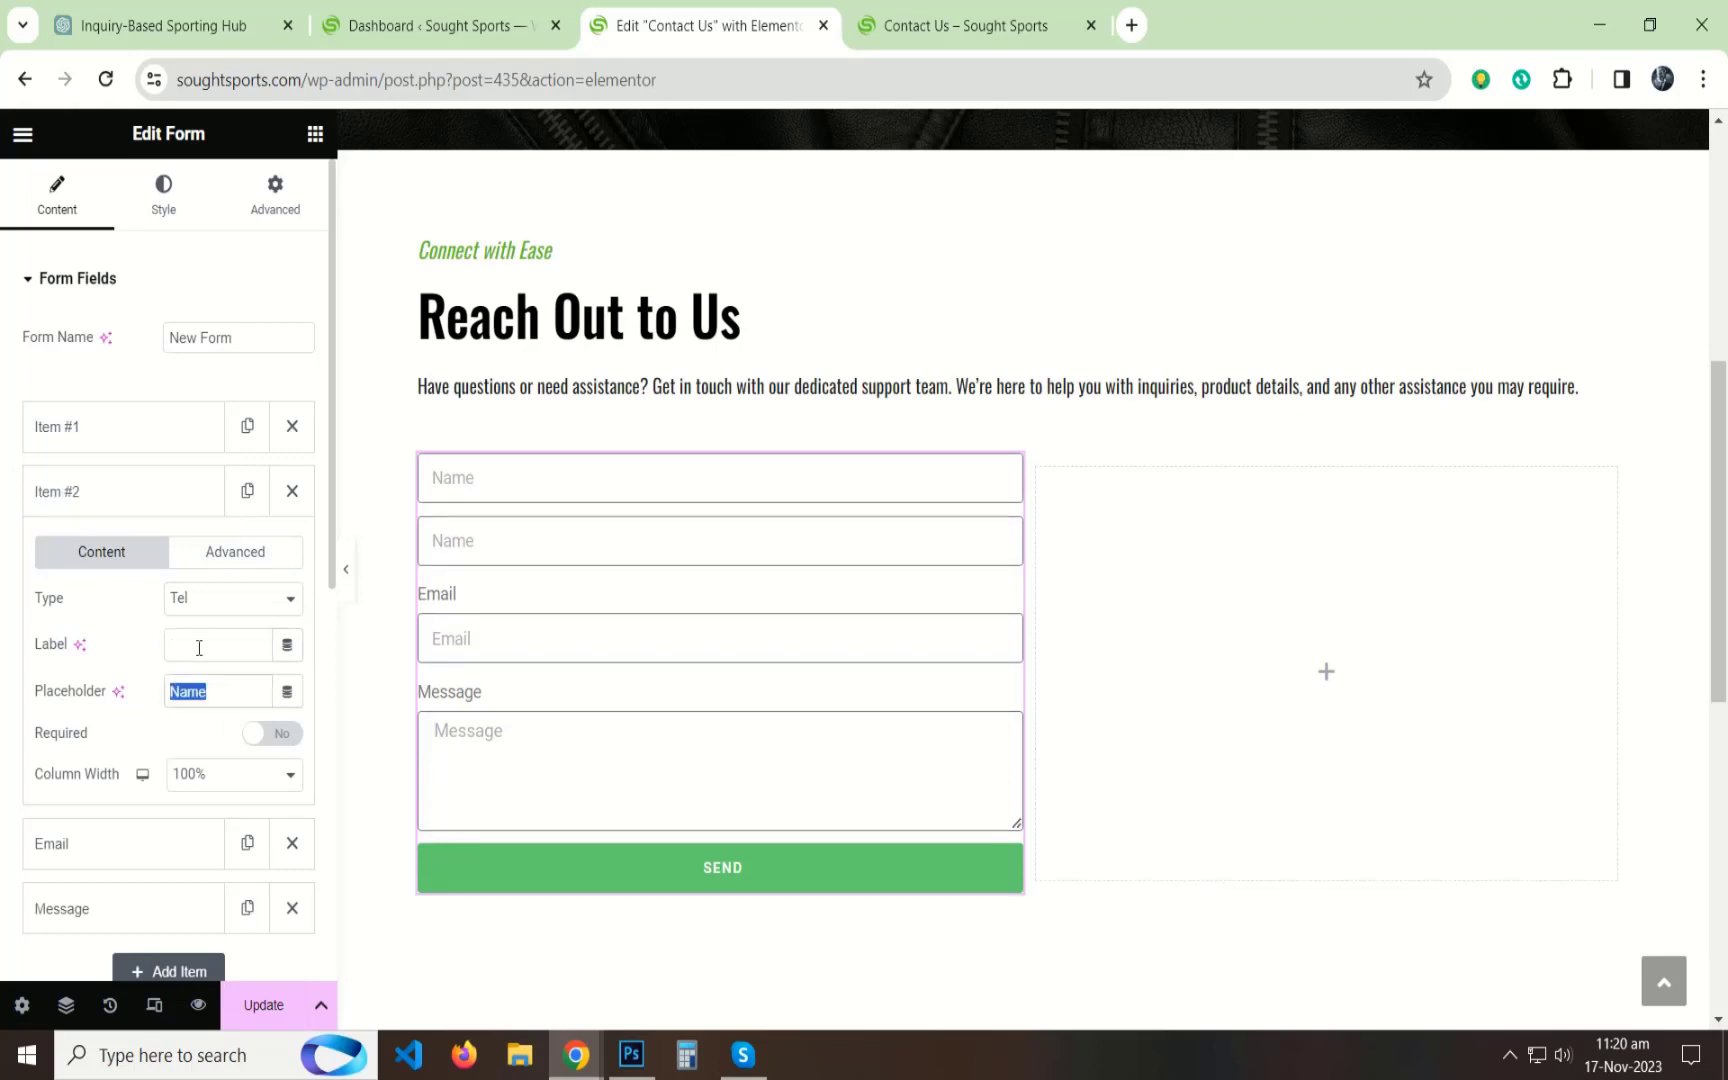
type("Phone")
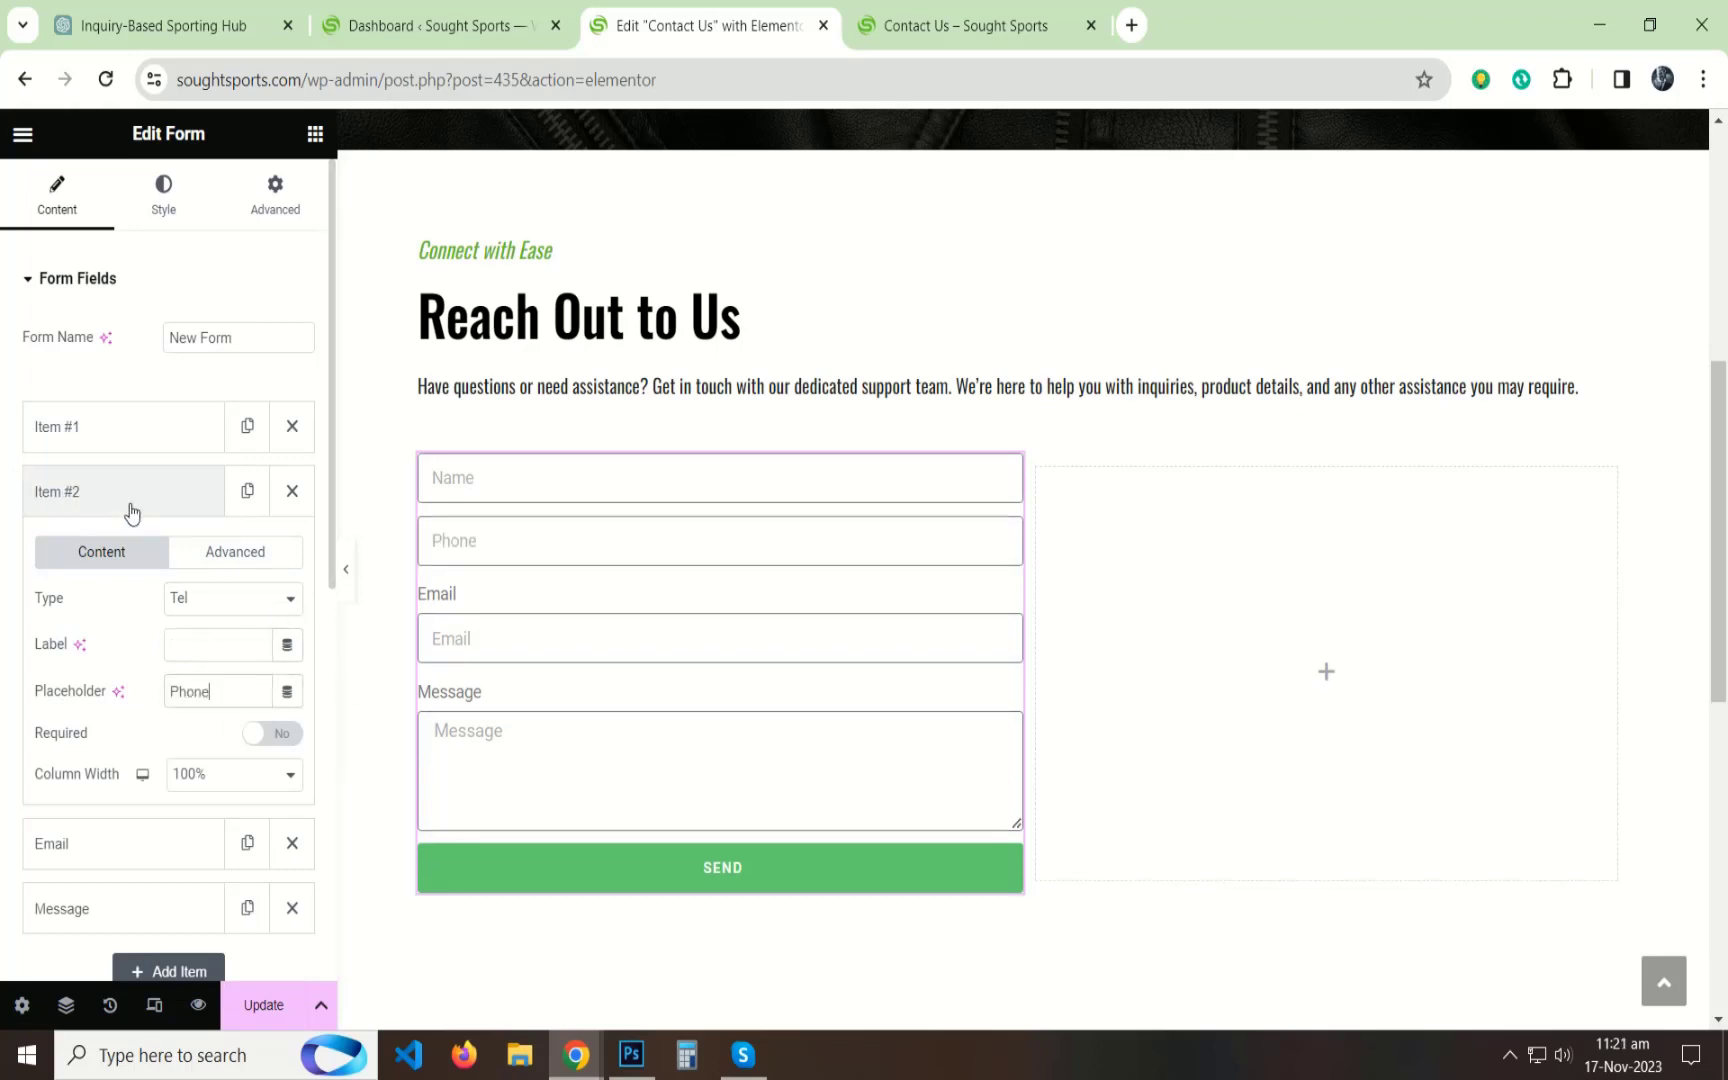
left_click(127, 502)
Clear the labels of the form's Email and Message fields, keeping their placeholders.
left_click(127, 558)
double_click(202, 709)
key("BackSpace")
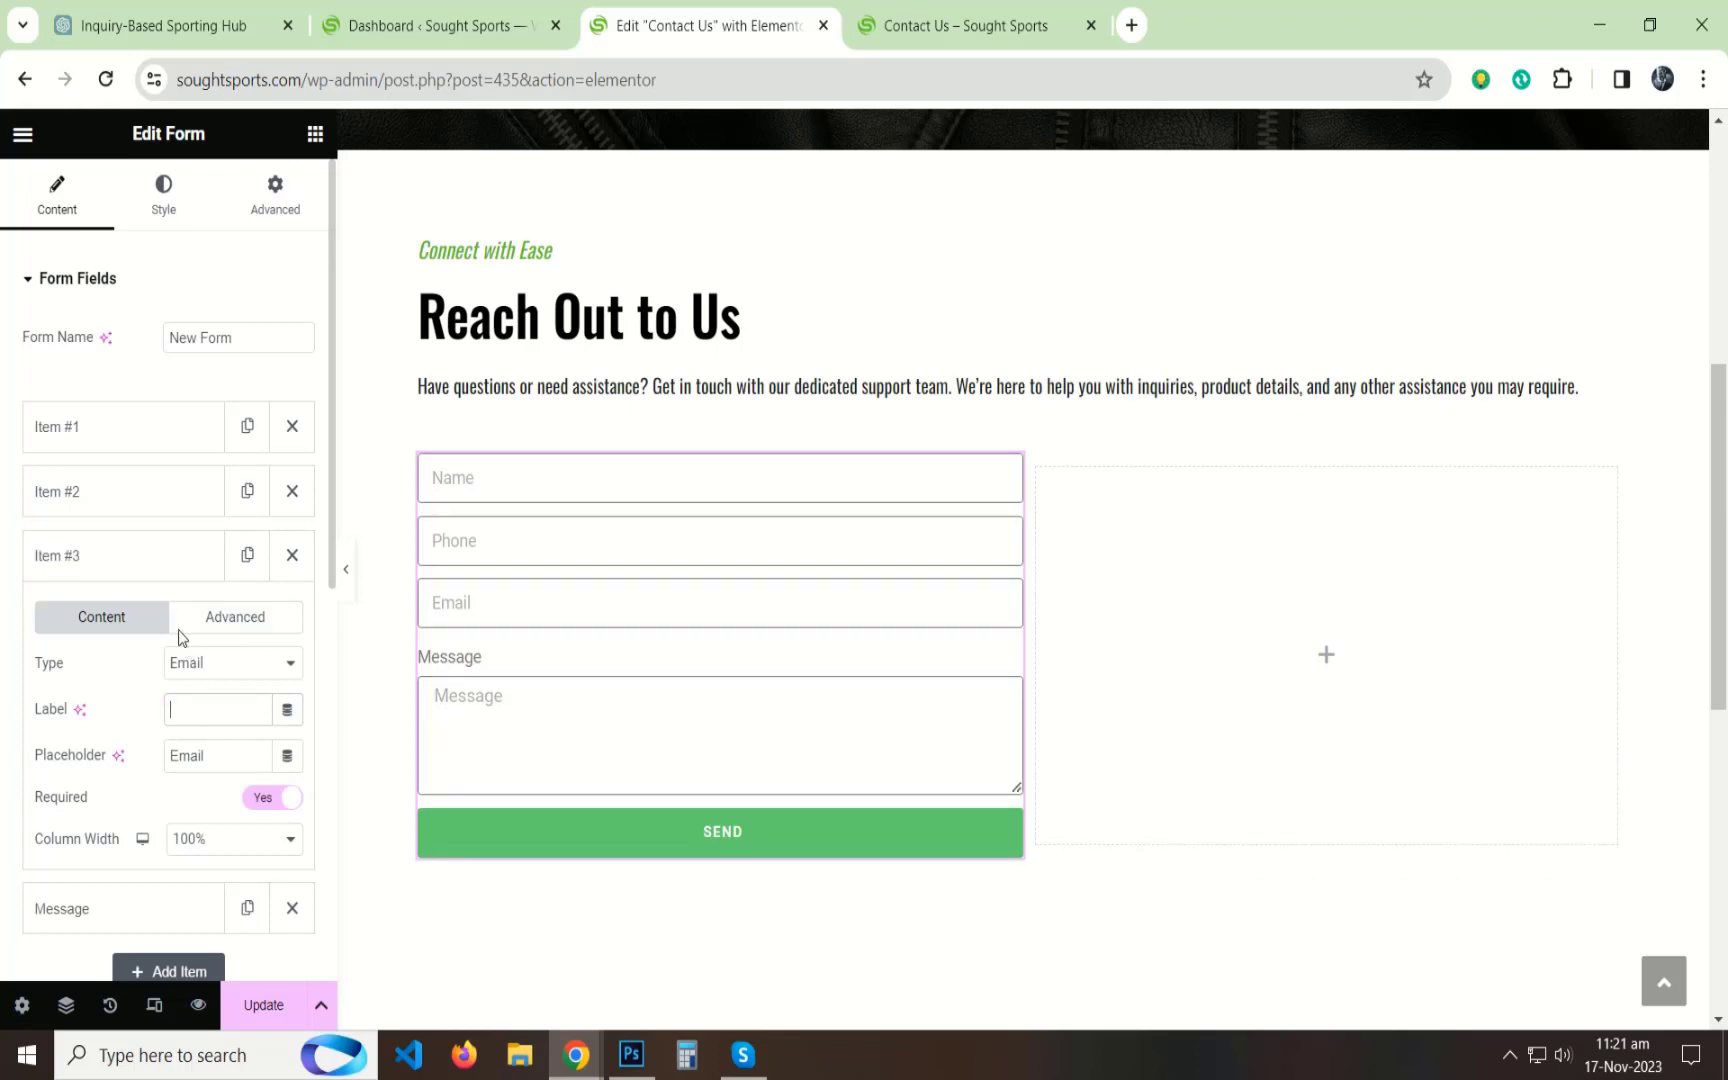
left_click(120, 555)
left_click(104, 619)
key("BackSpace")
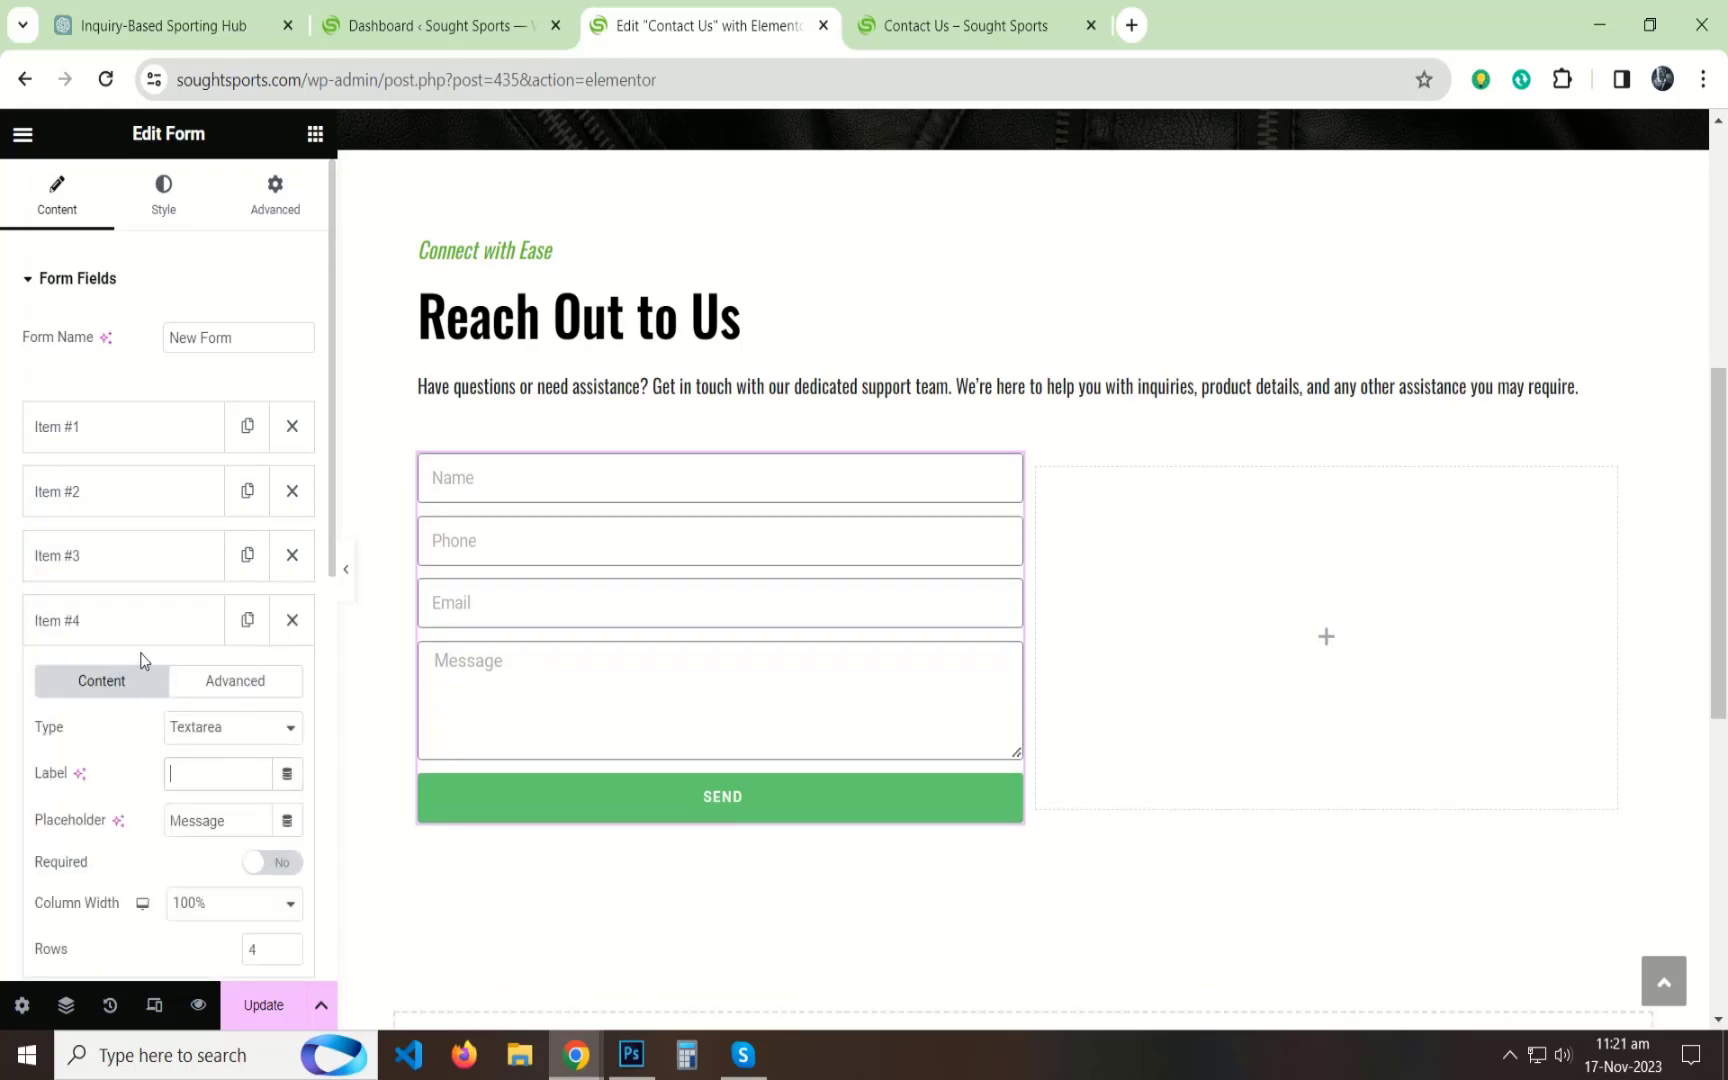
left_click(130, 620)
Change the form's submit button text to "Submit Now".
scroll(77, 447, "down", 4)
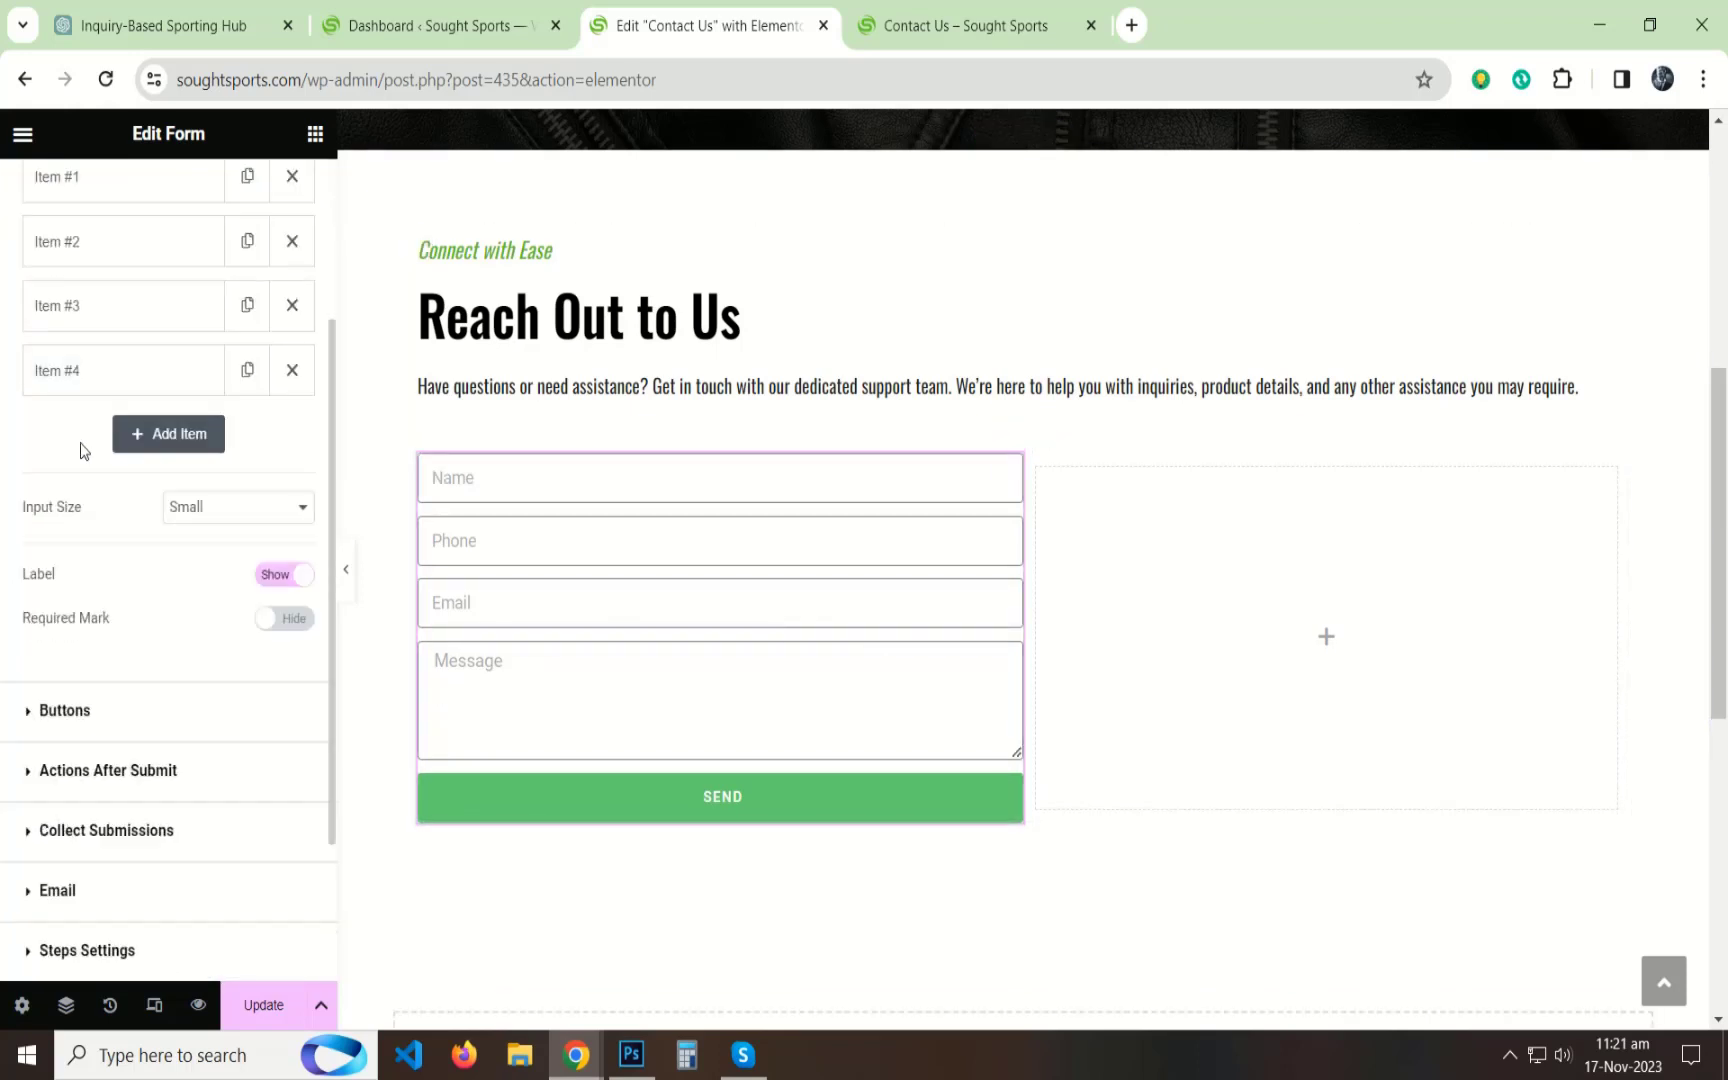
left_click(64, 588)
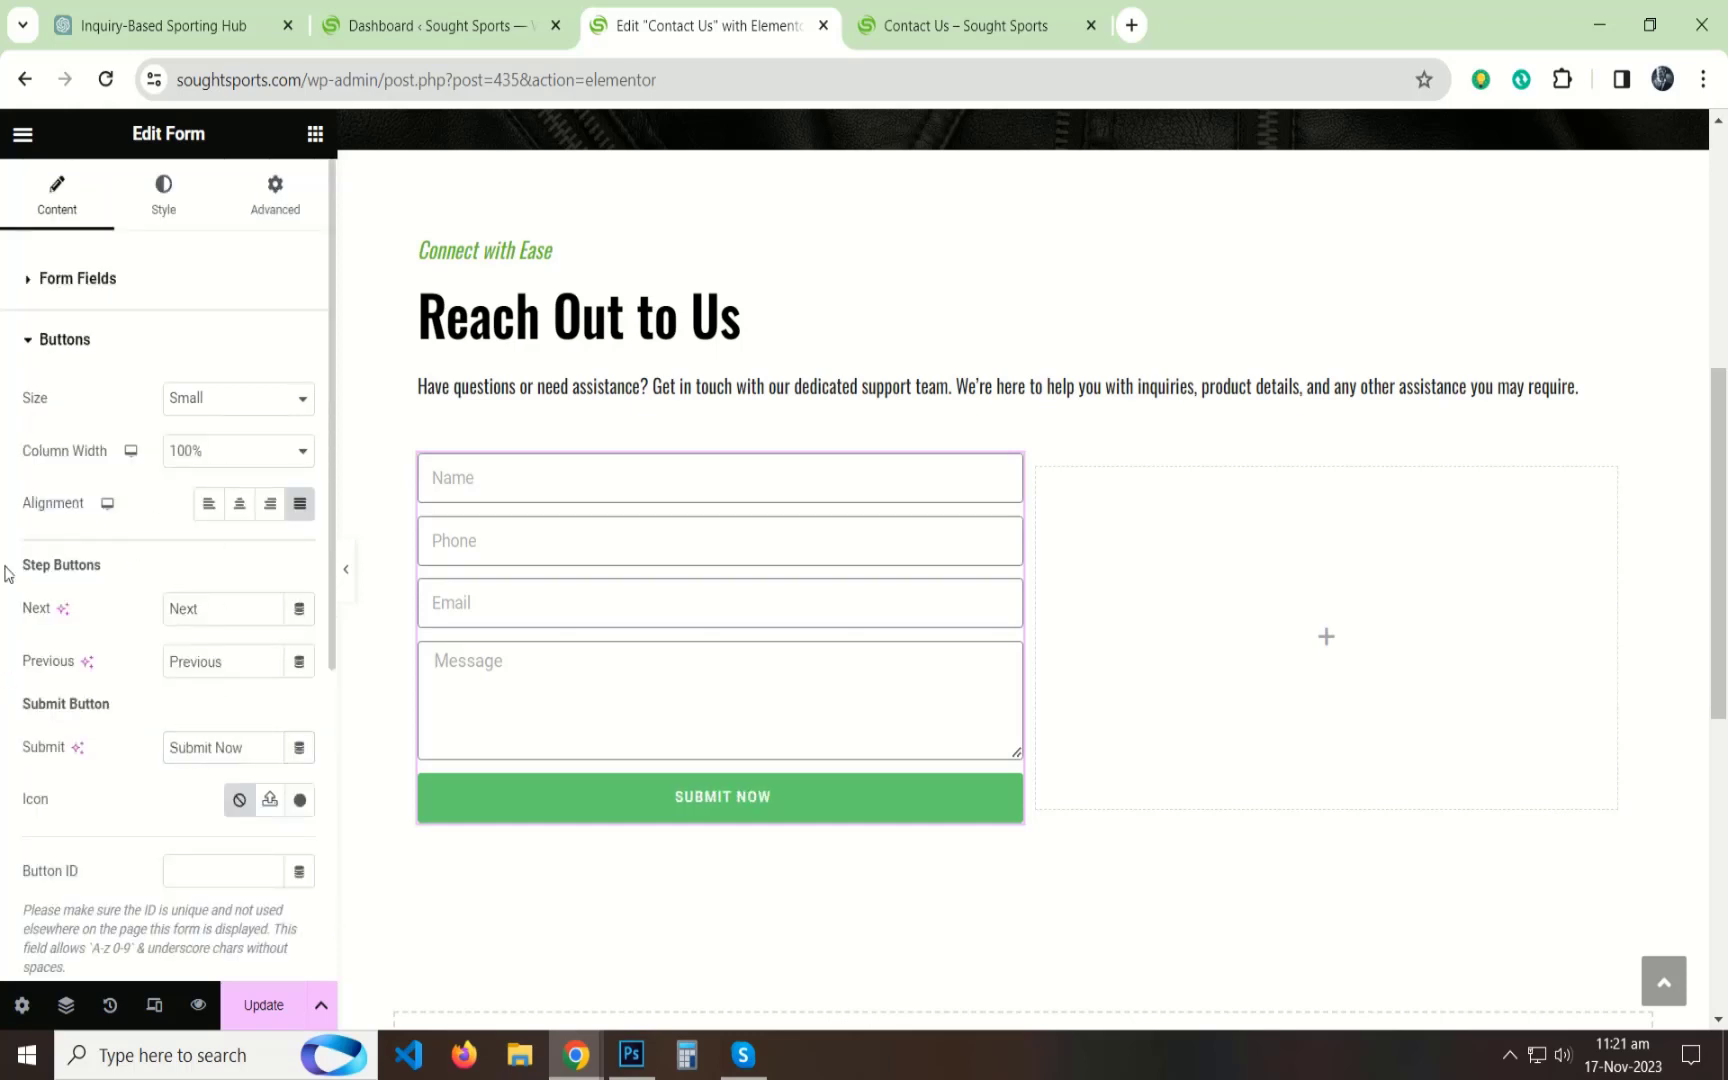
left_click(33, 342)
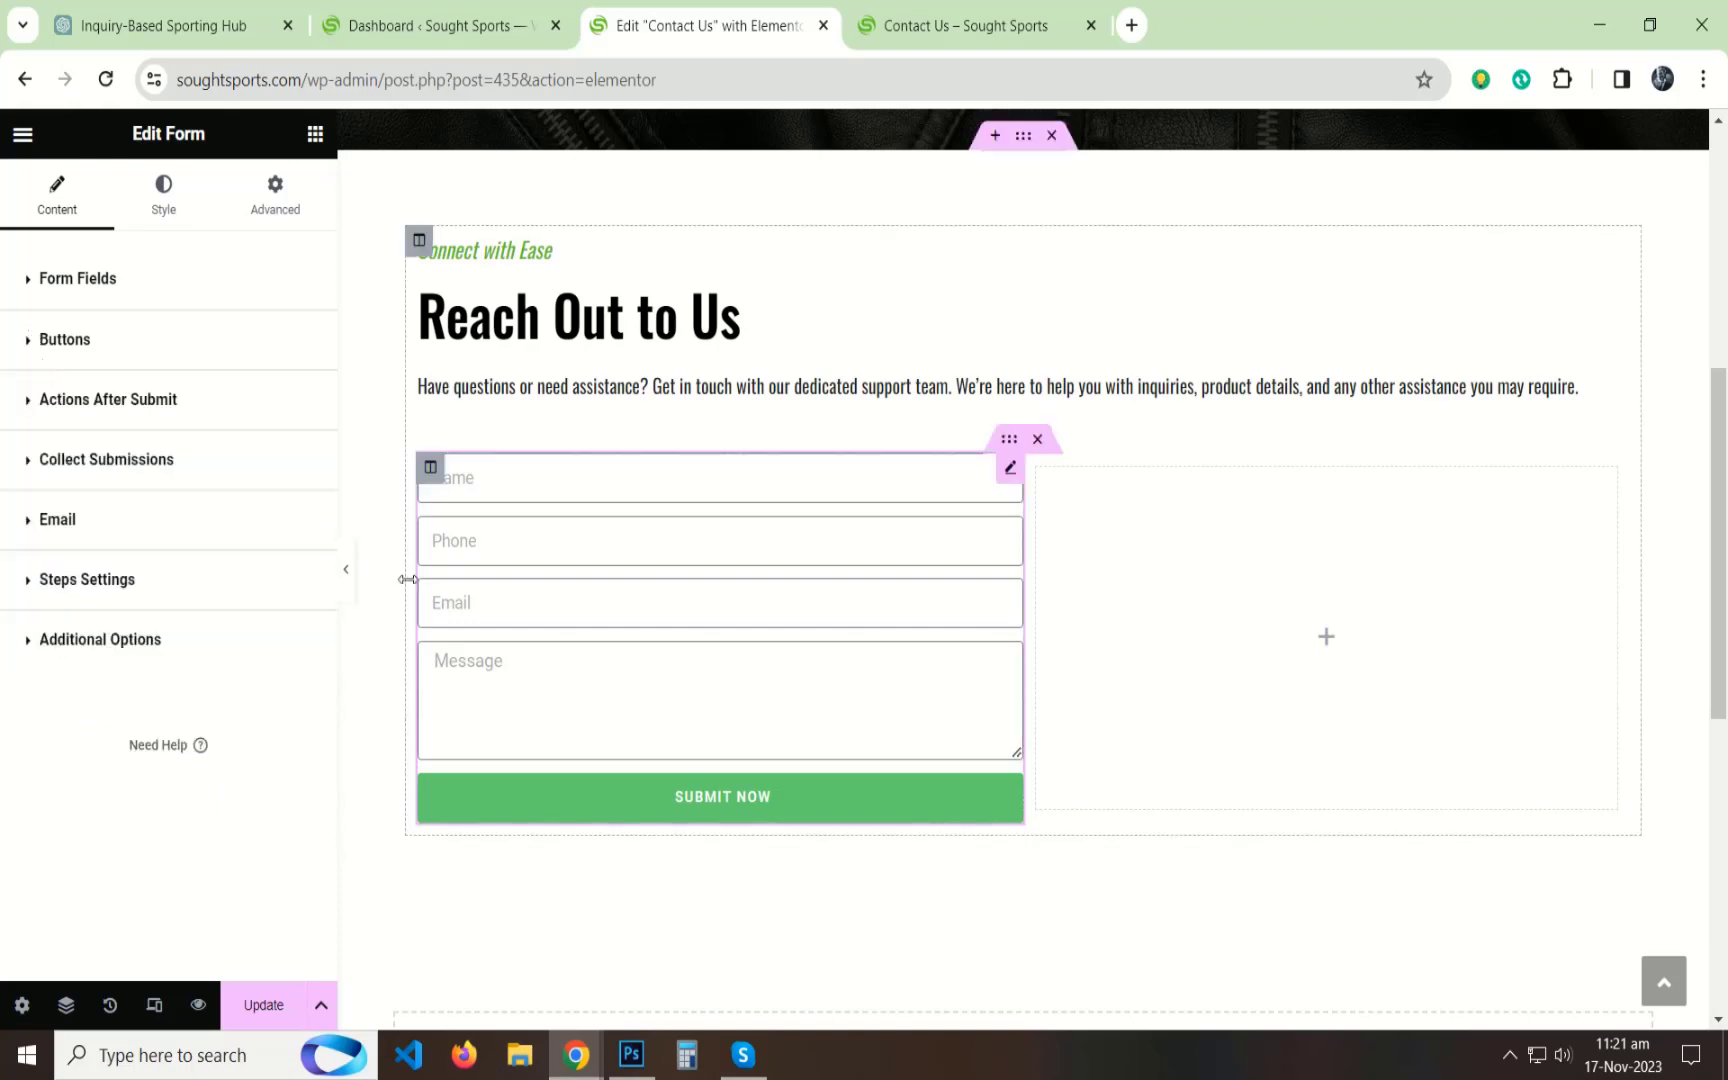
Update the page, then reload the live Contact Us page and review the contact form.
left_click(346, 569)
left_click(4, 568)
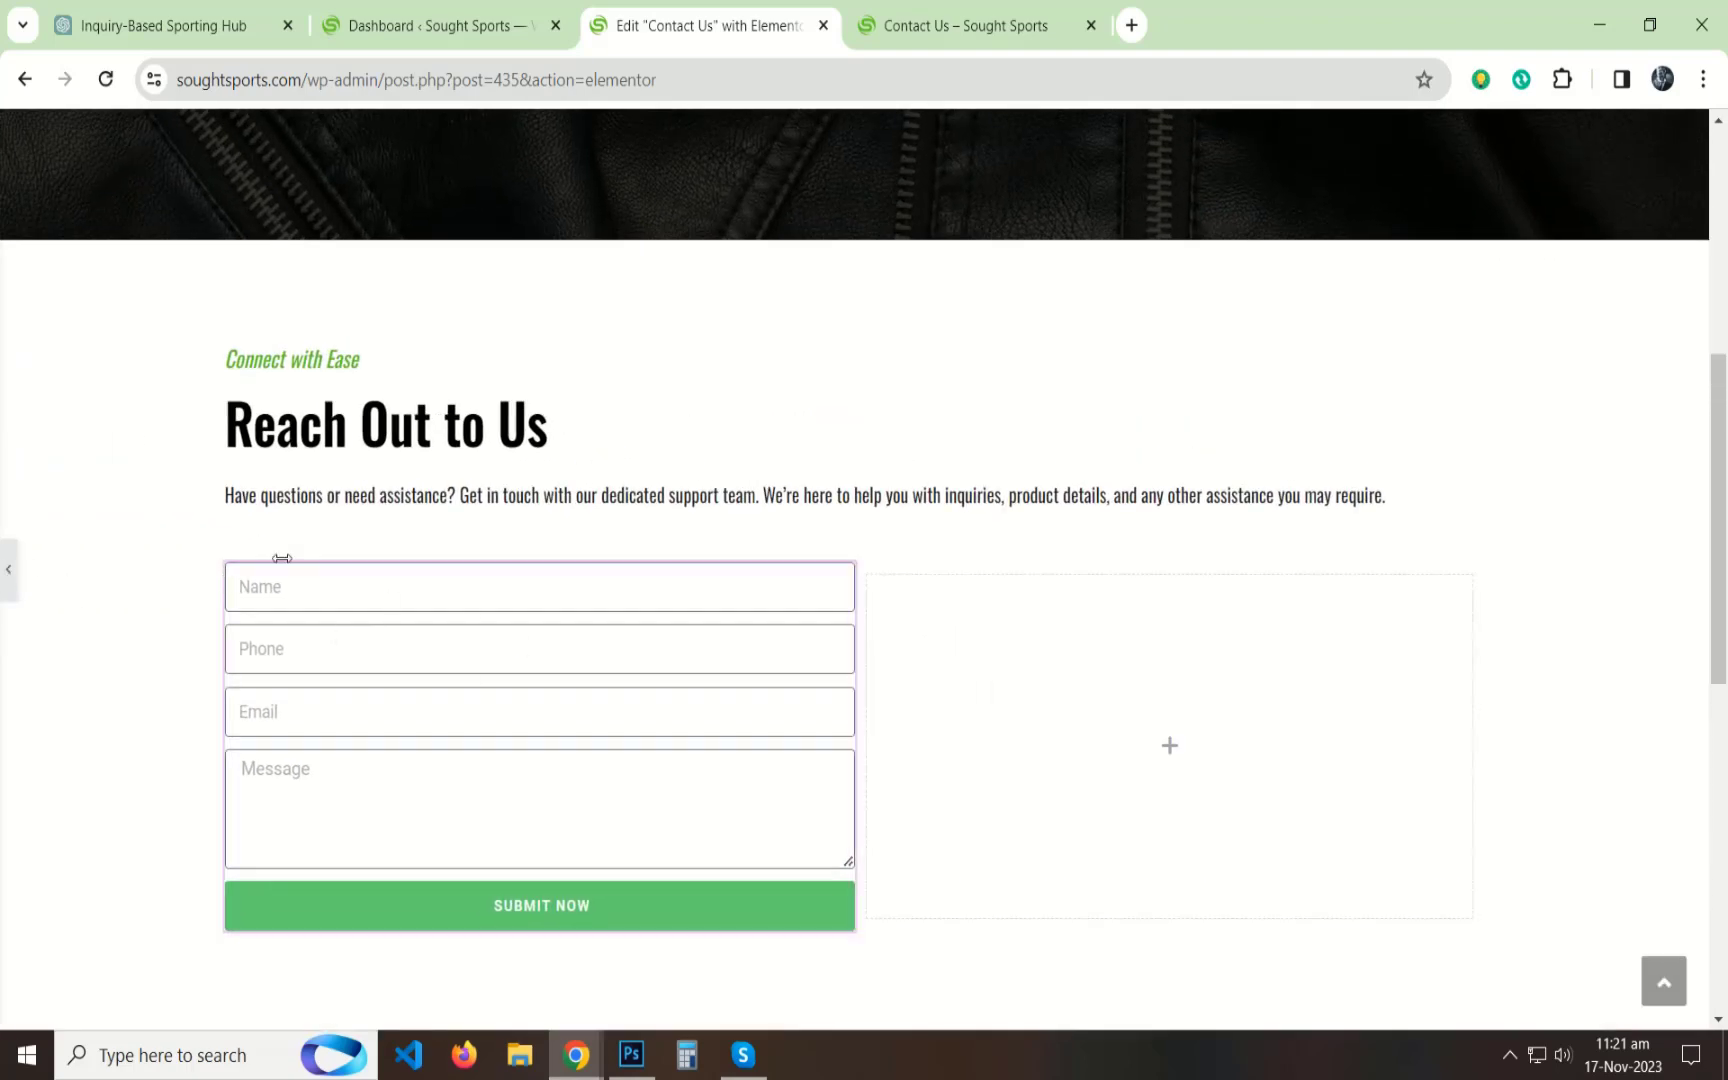
left_click(251, 1005)
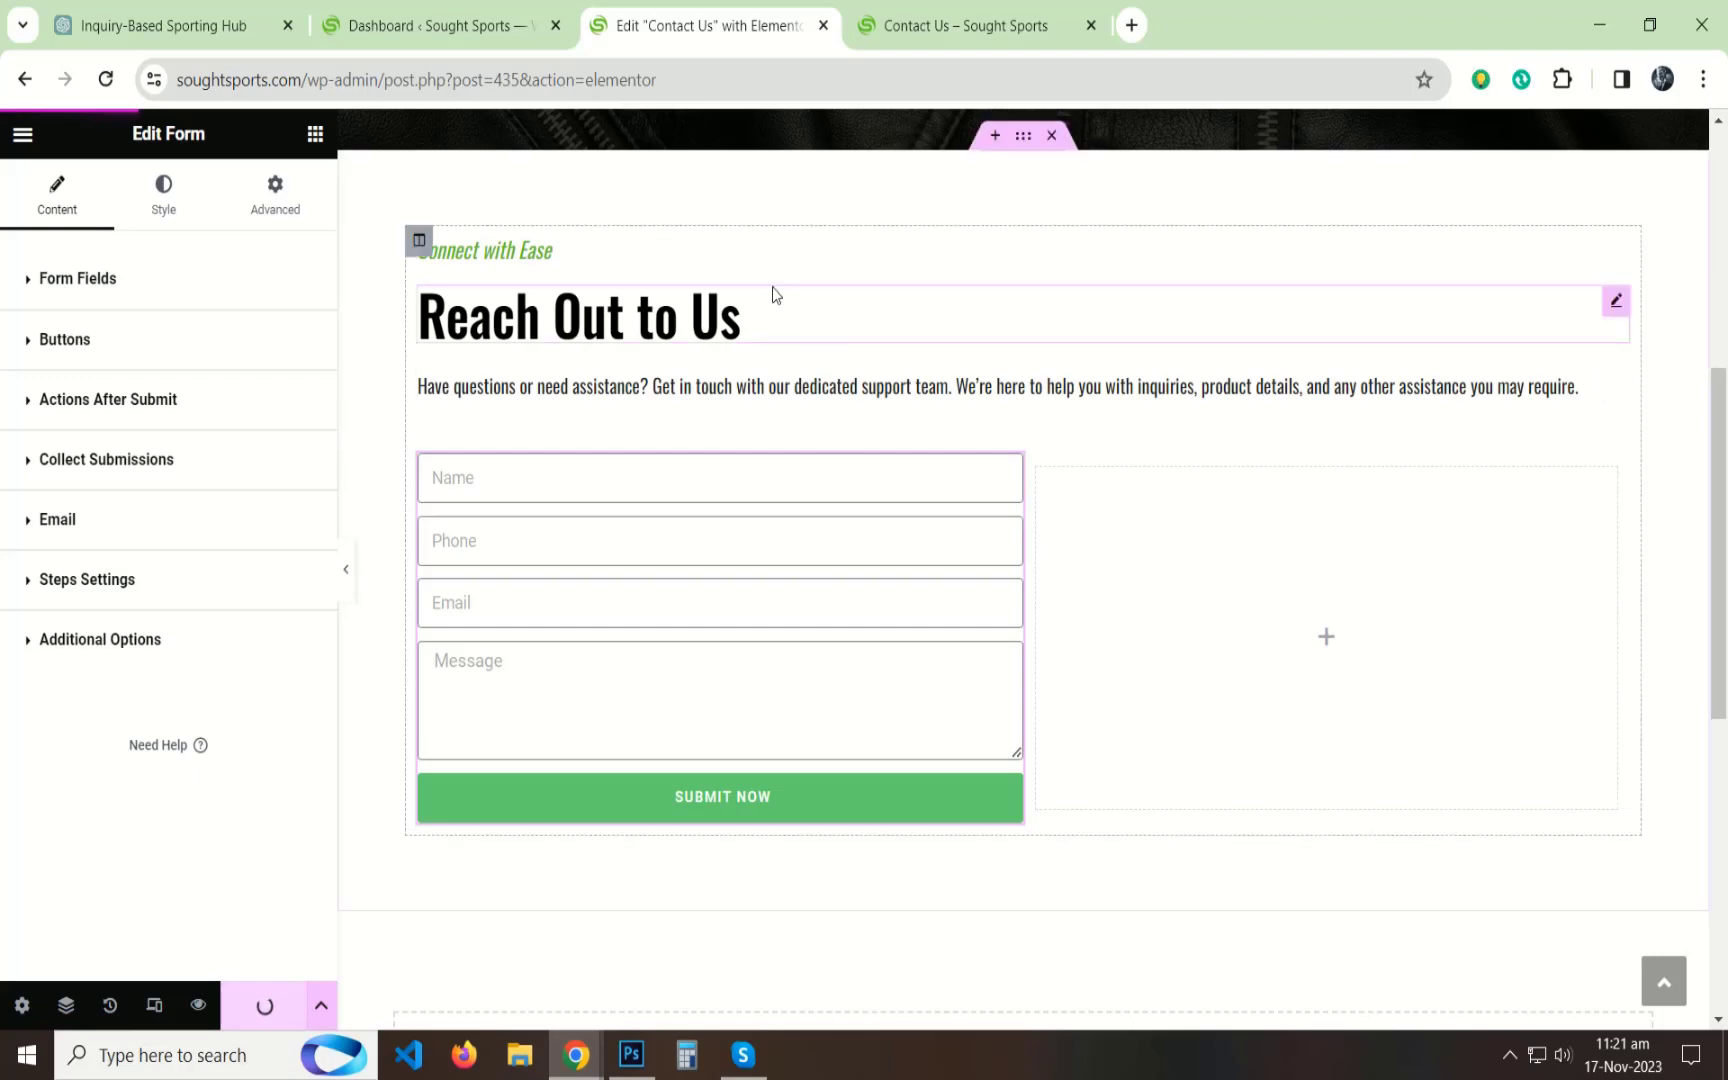
left_click(965, 25)
left_click(104, 82)
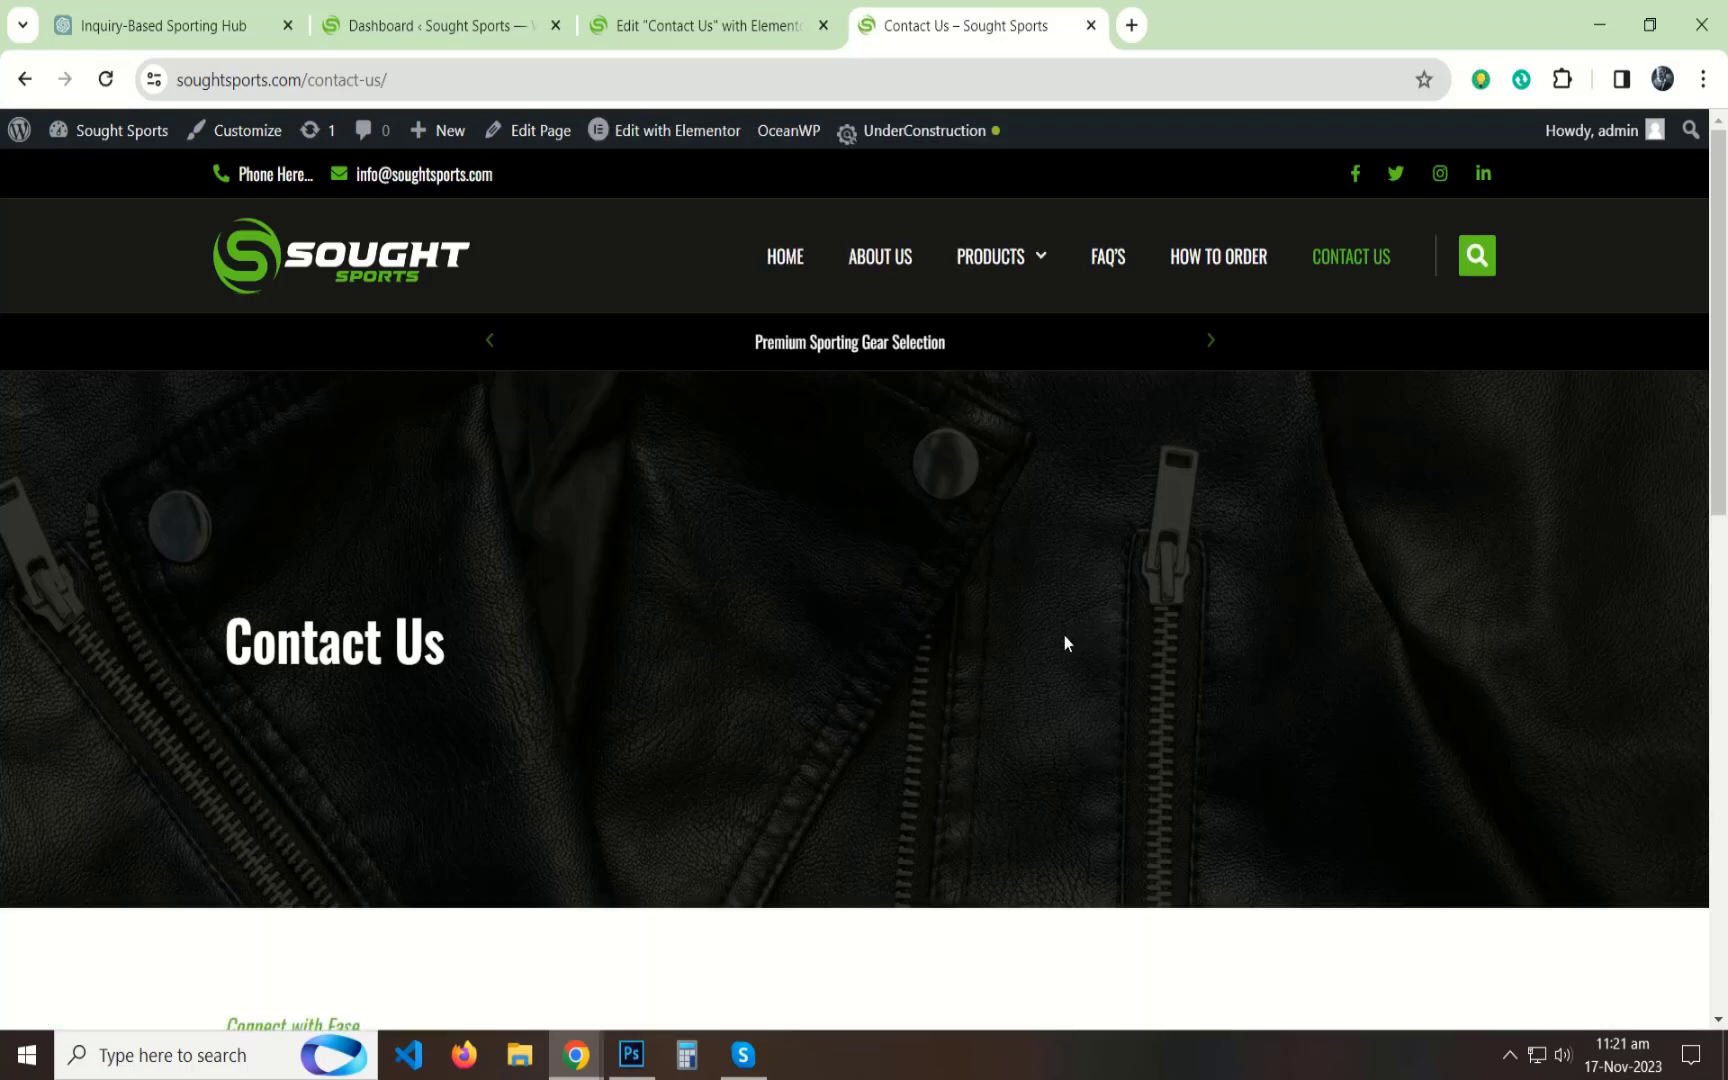
scroll(980, 560, "down", 7)
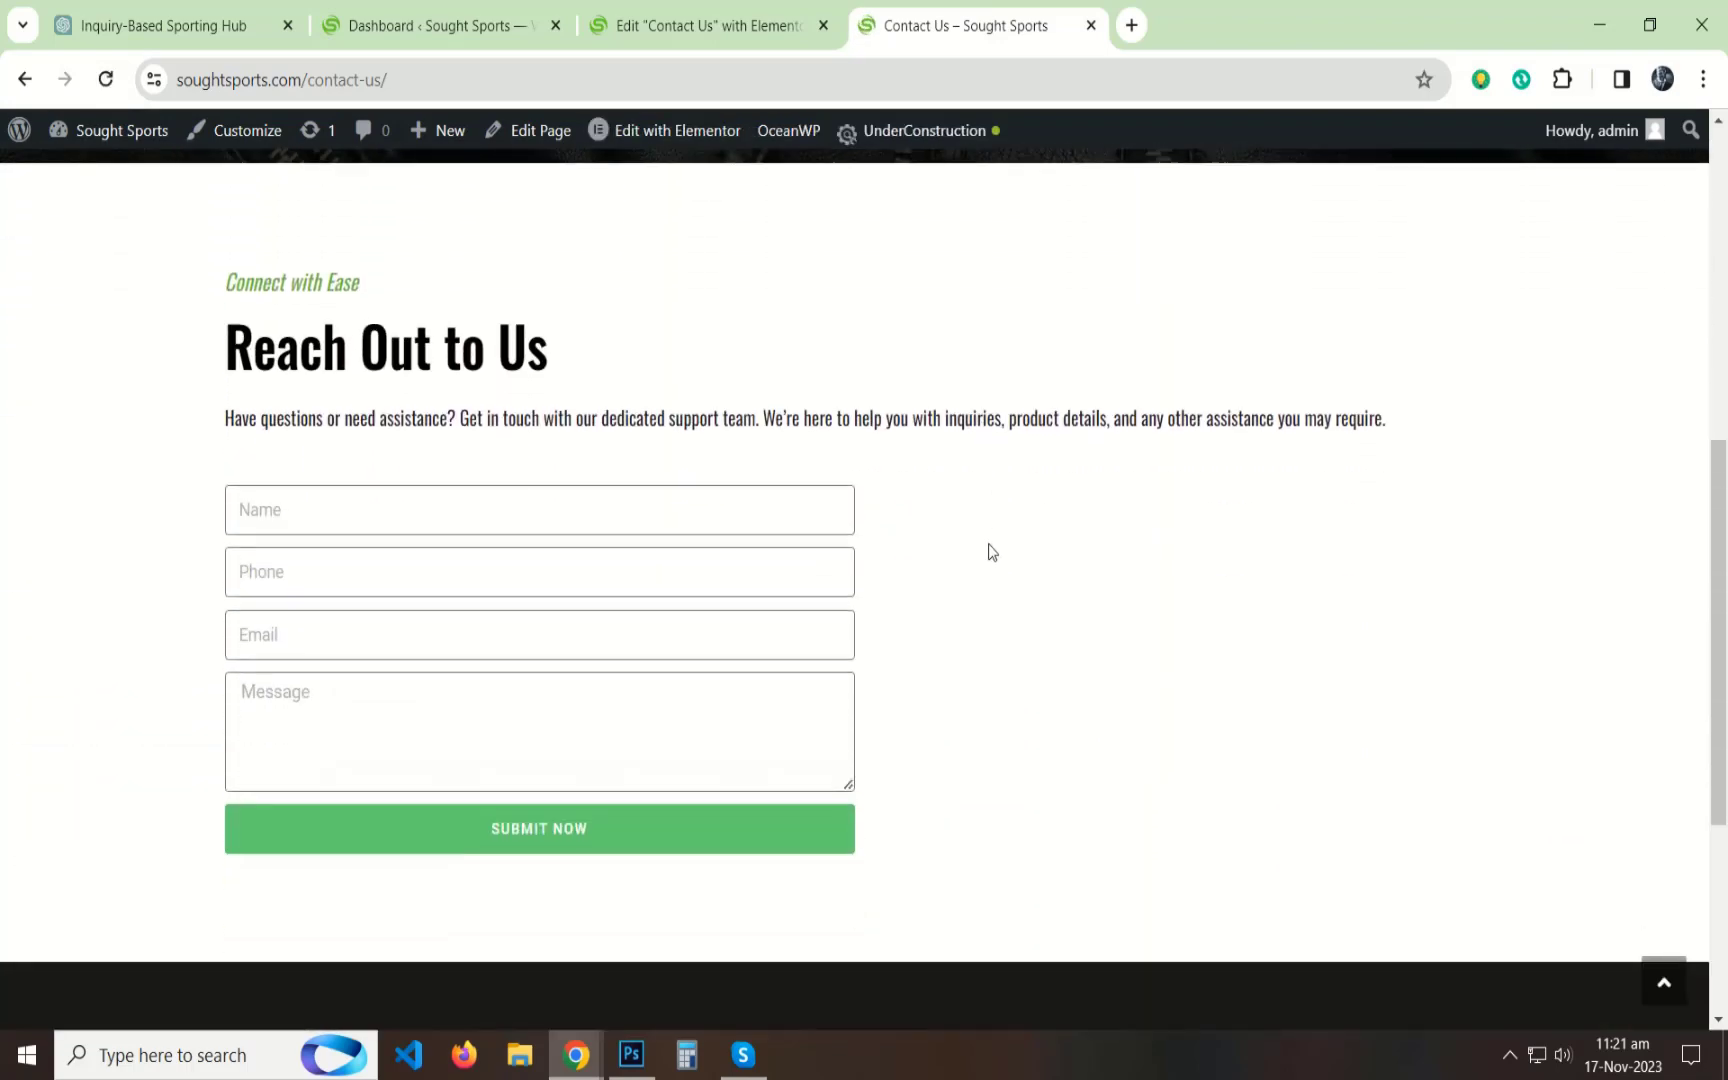
scroll(990, 550, "up", 7)
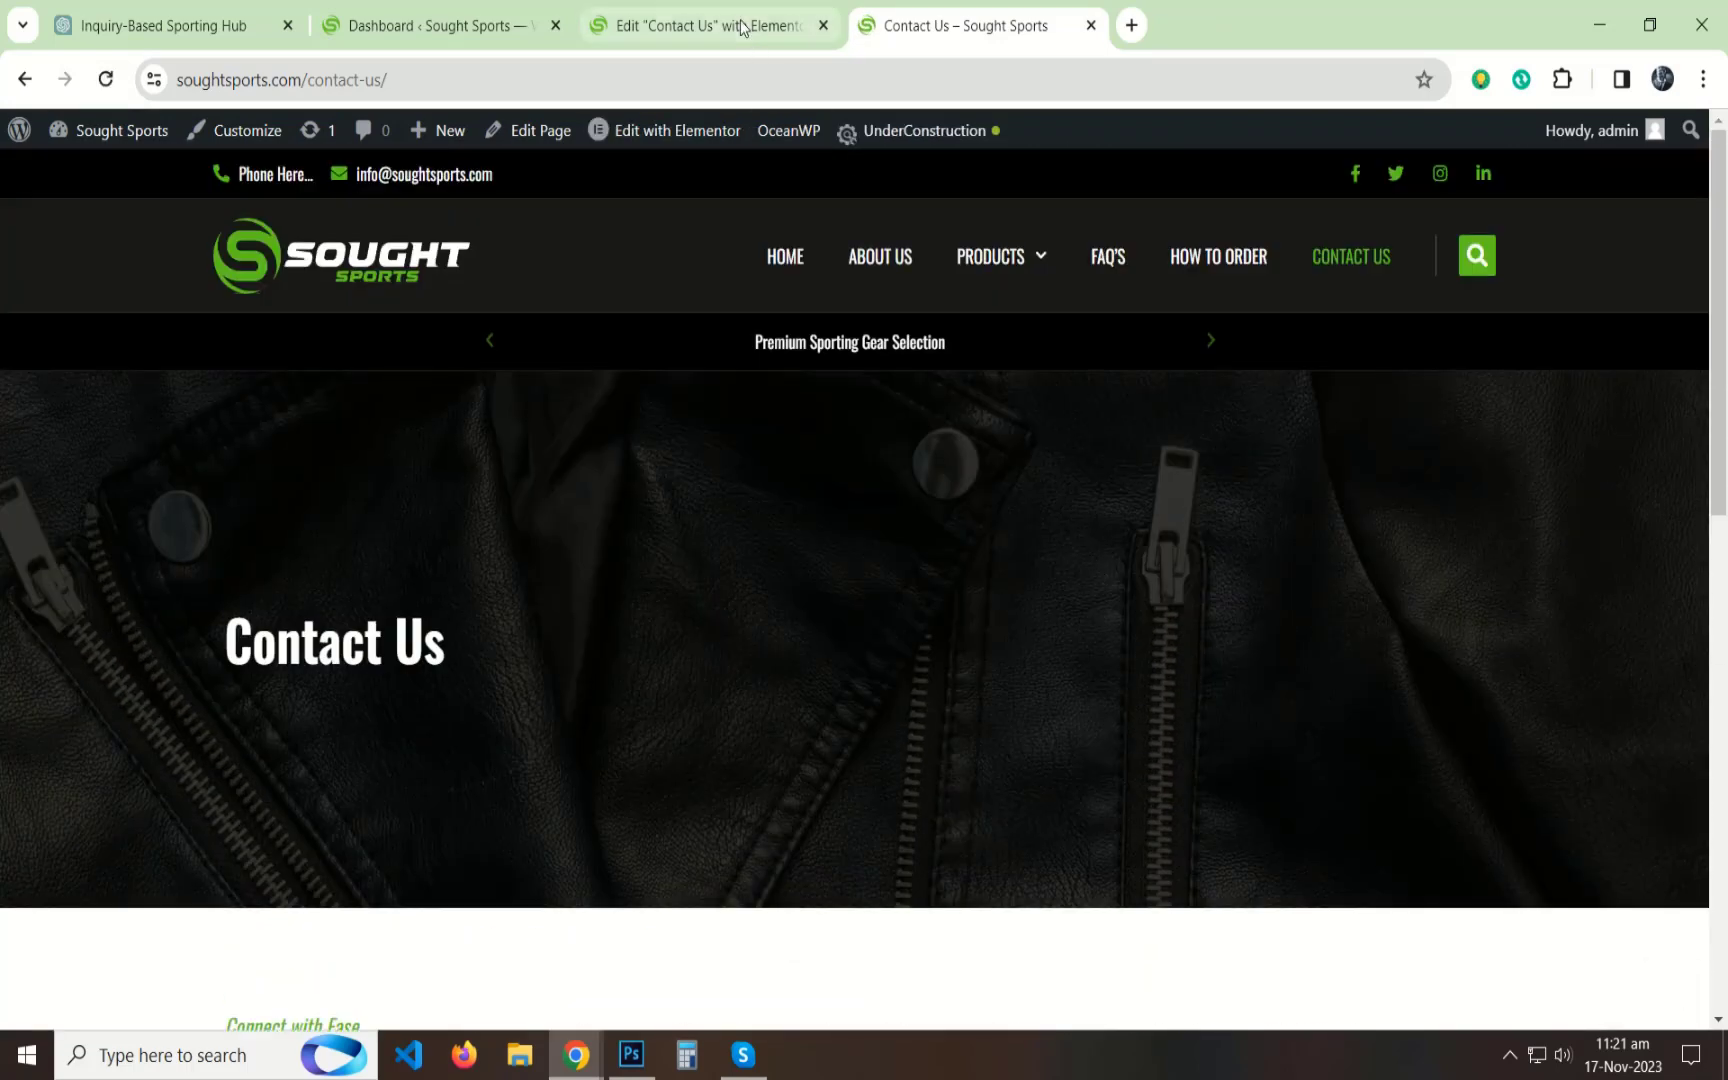
Return to the Elementor editor and set the form's field text color to black, #000000.
left_click(720, 25)
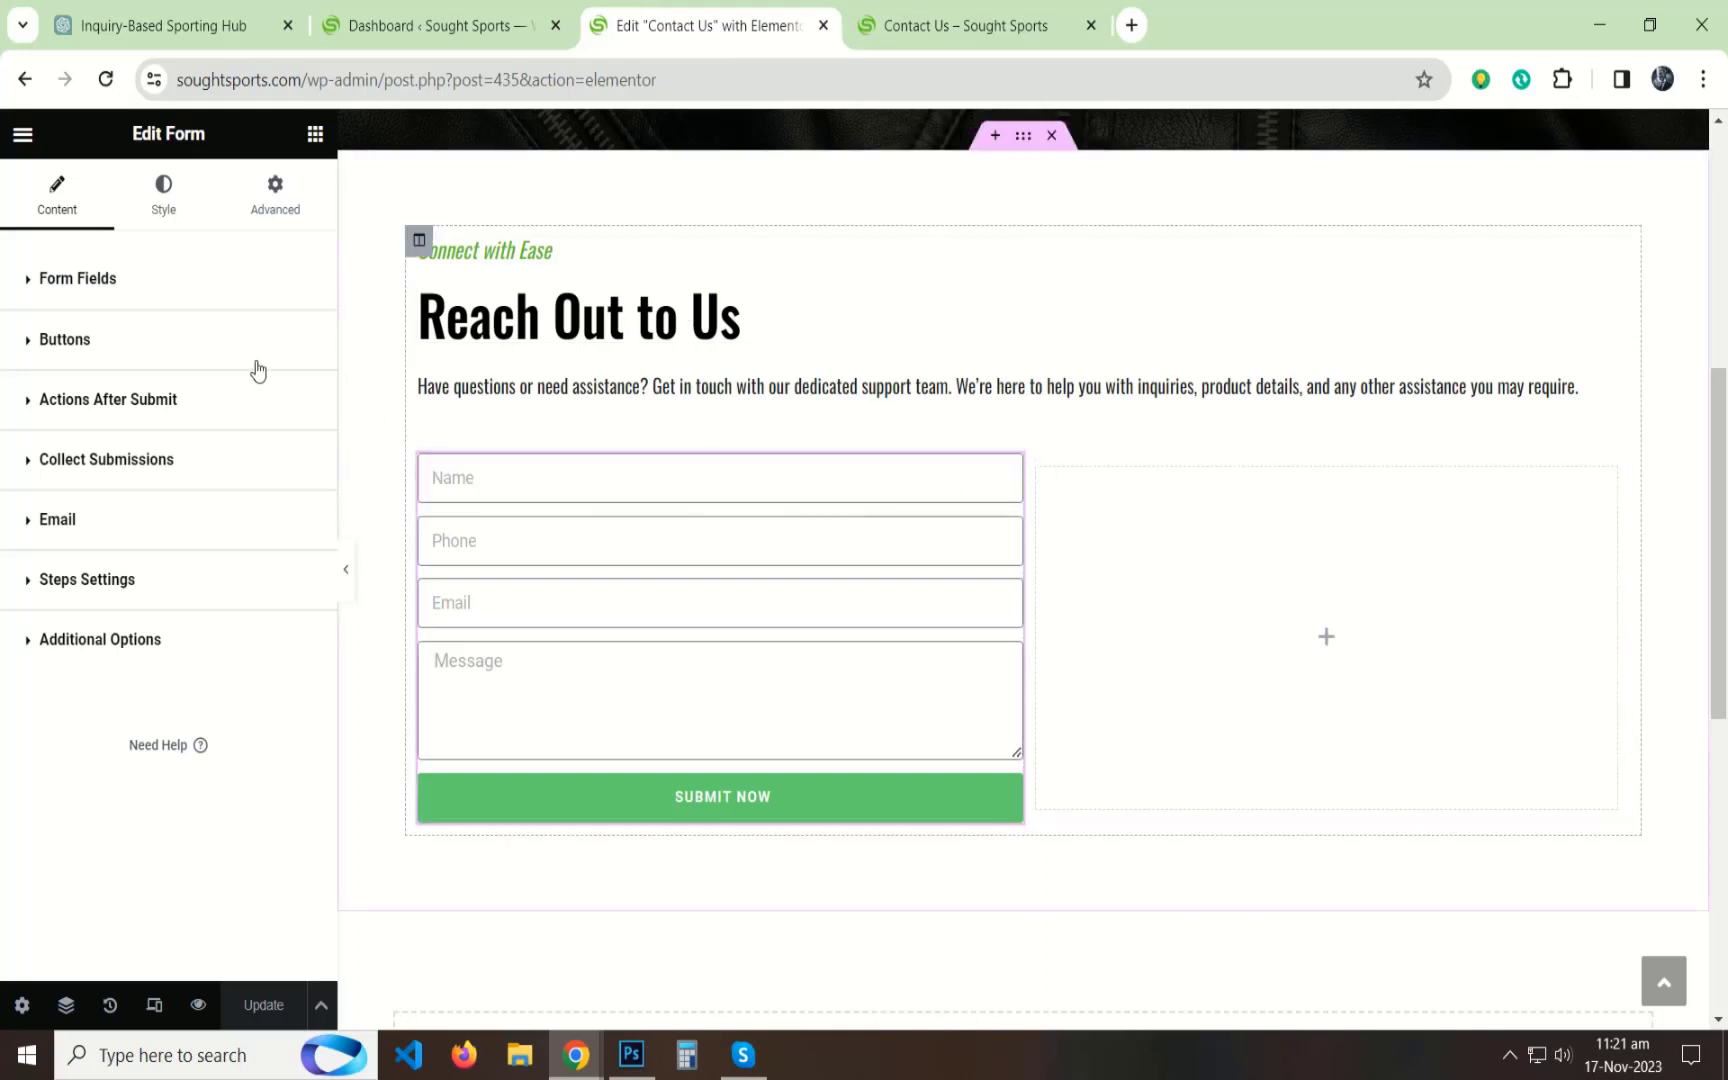
left_click(177, 224)
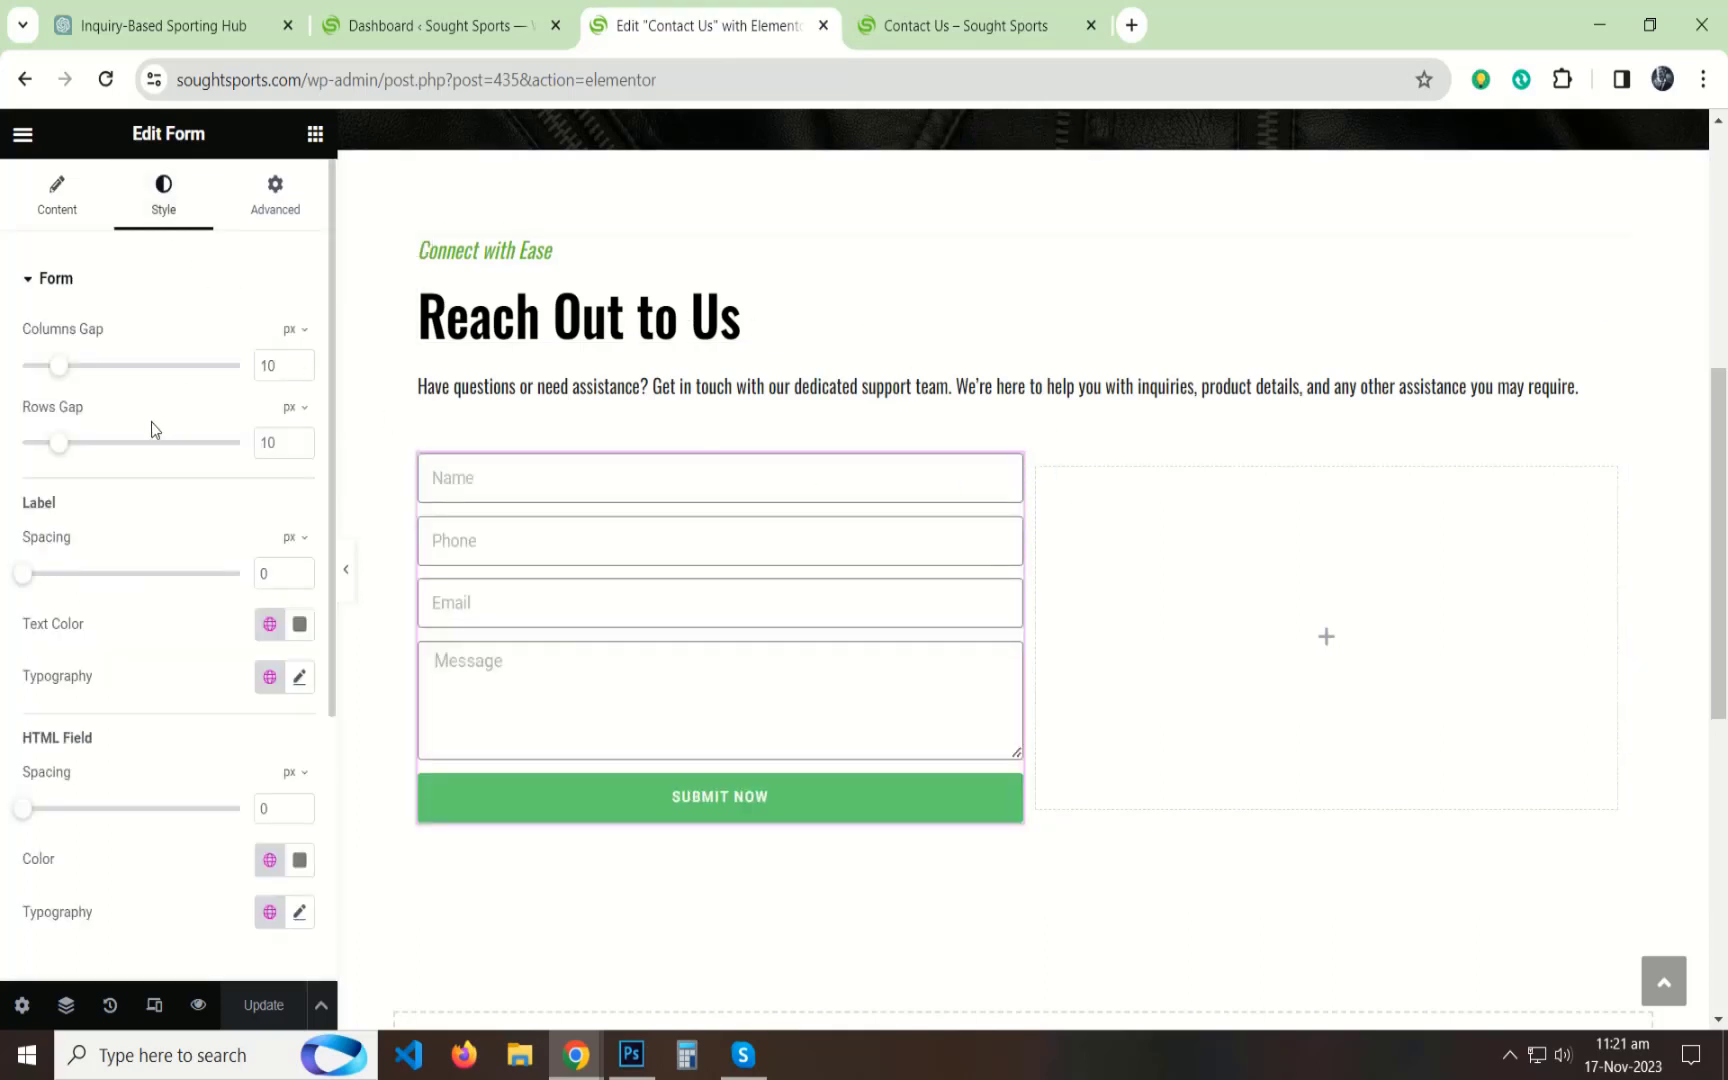
scroll(154, 460, "down", 4)
left_click(65, 650)
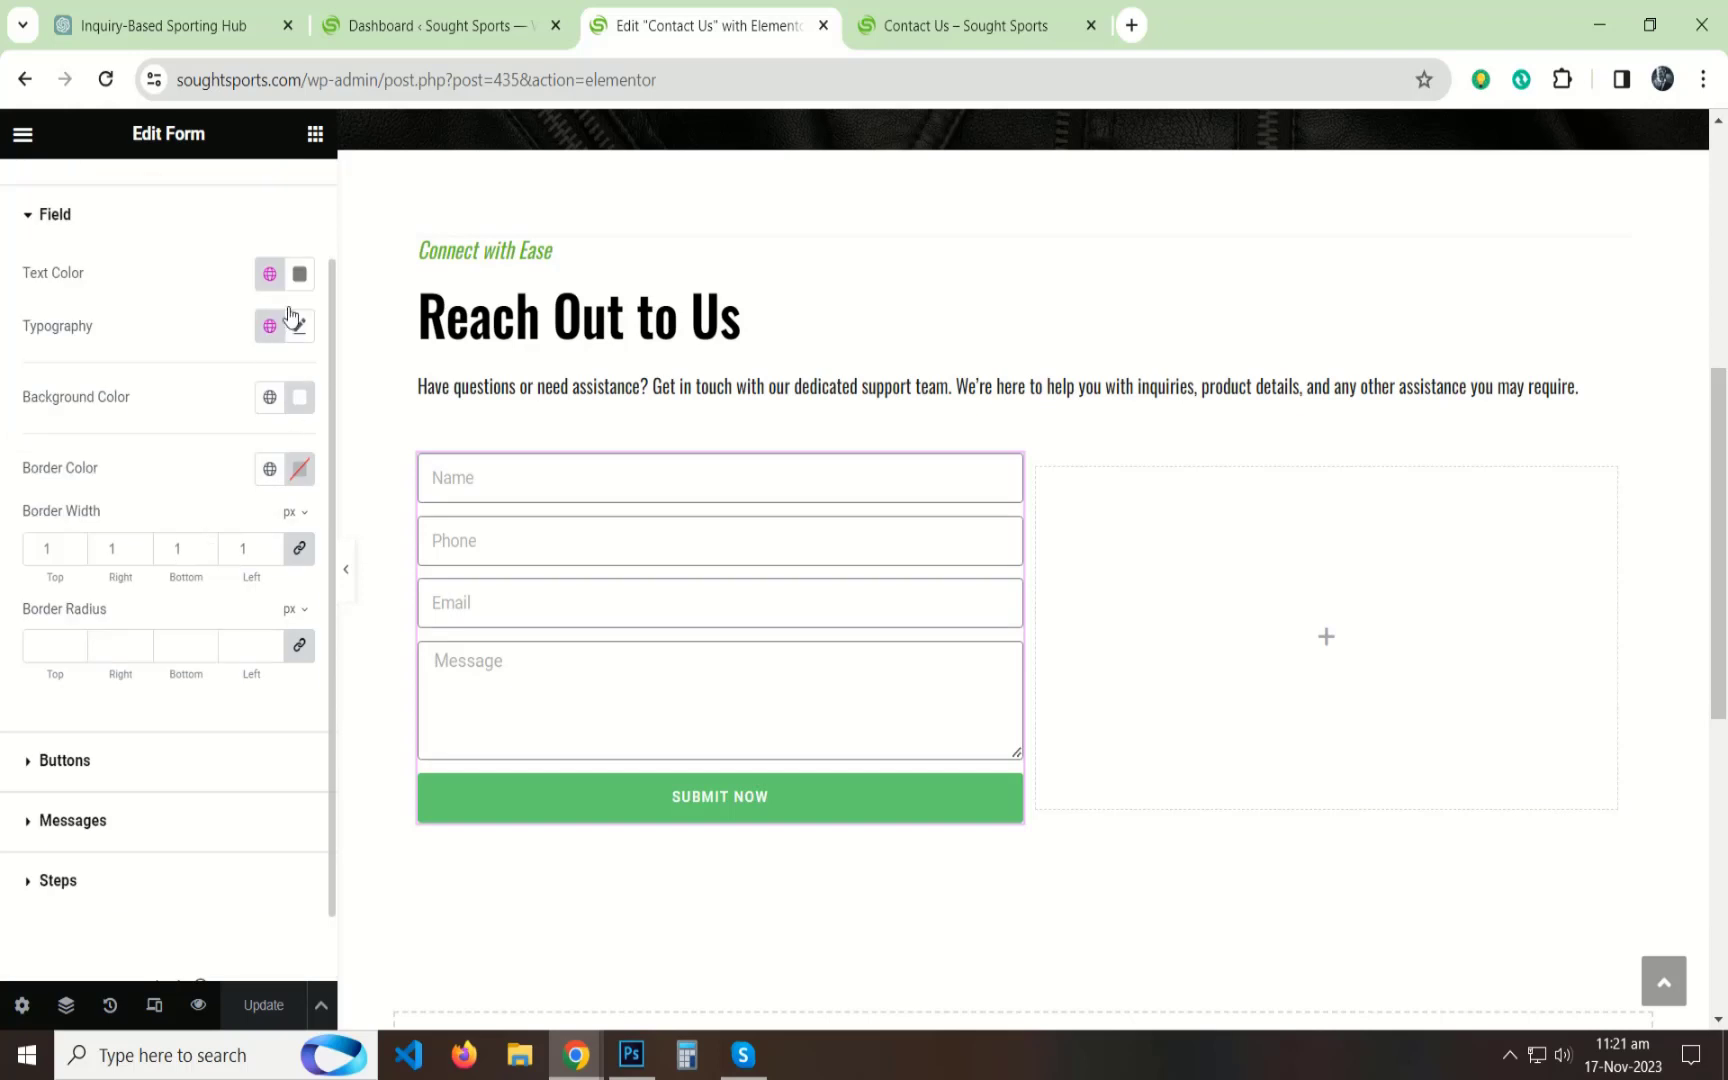
left_click(299, 273)
left_click_drag(209, 532, 62, 625)
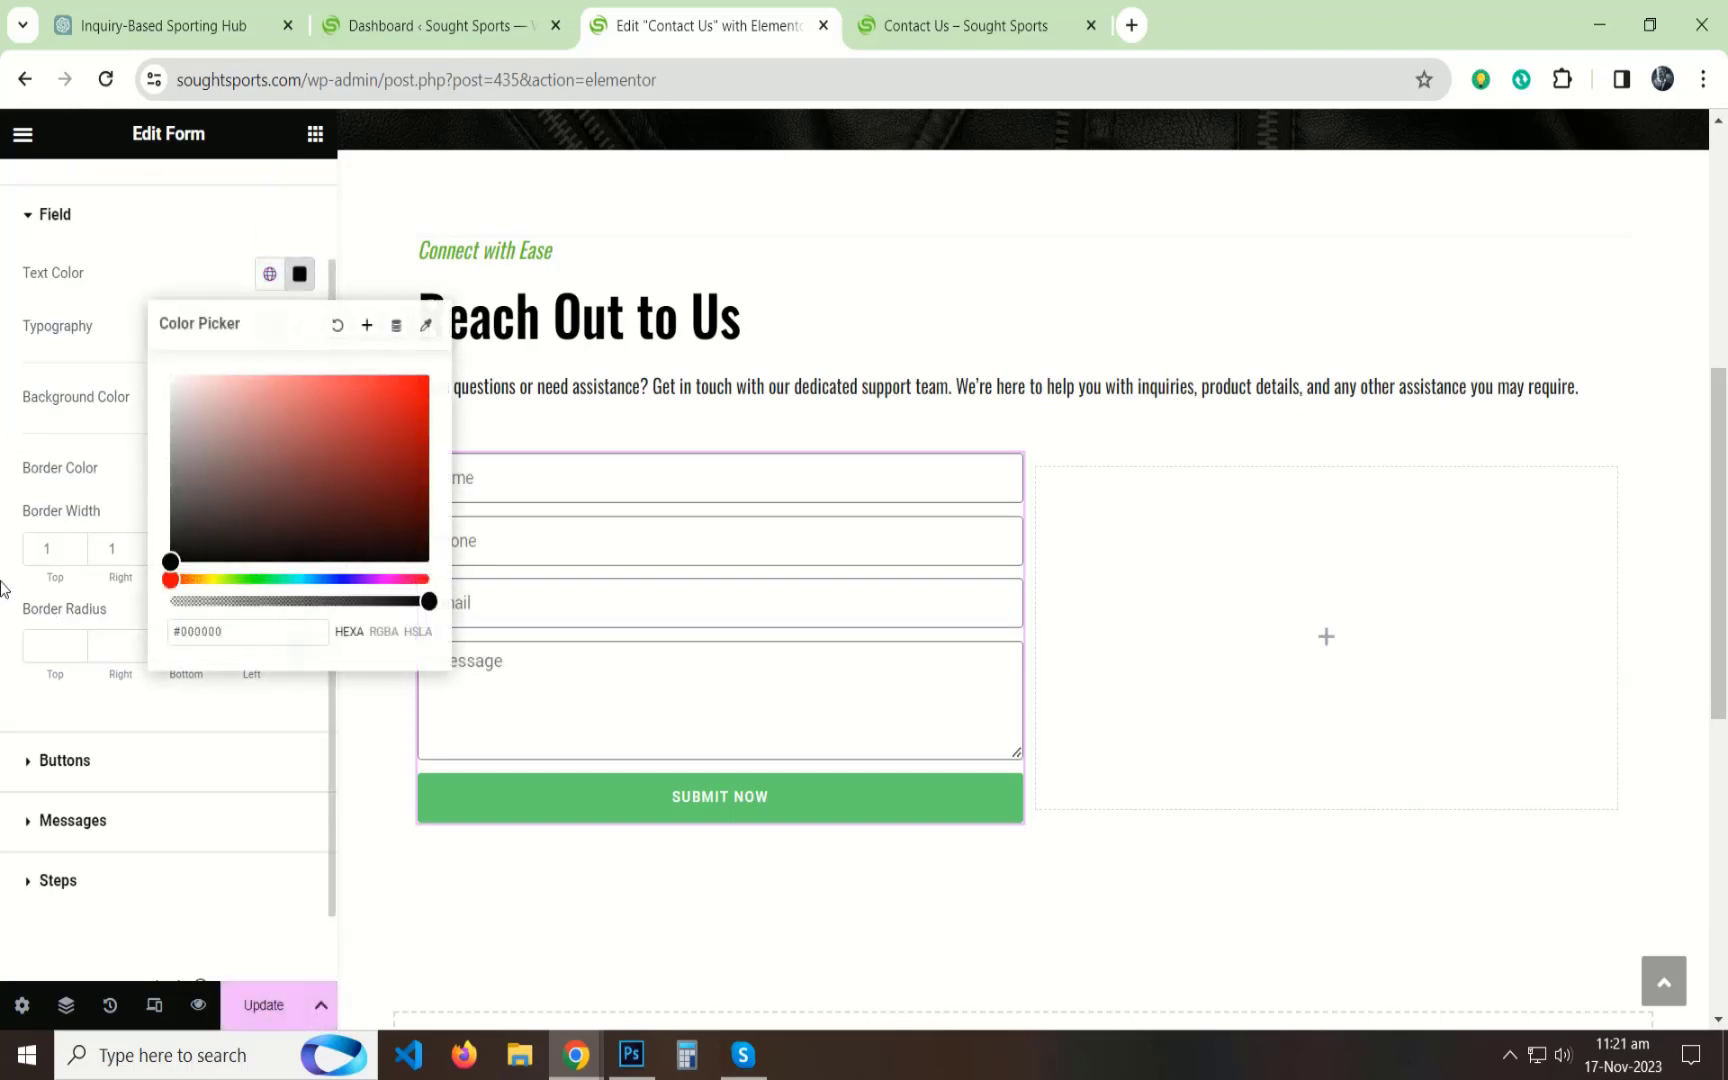
Set the form field typography to the Oswald font family at a size of 15 px.
left_click(299, 330)
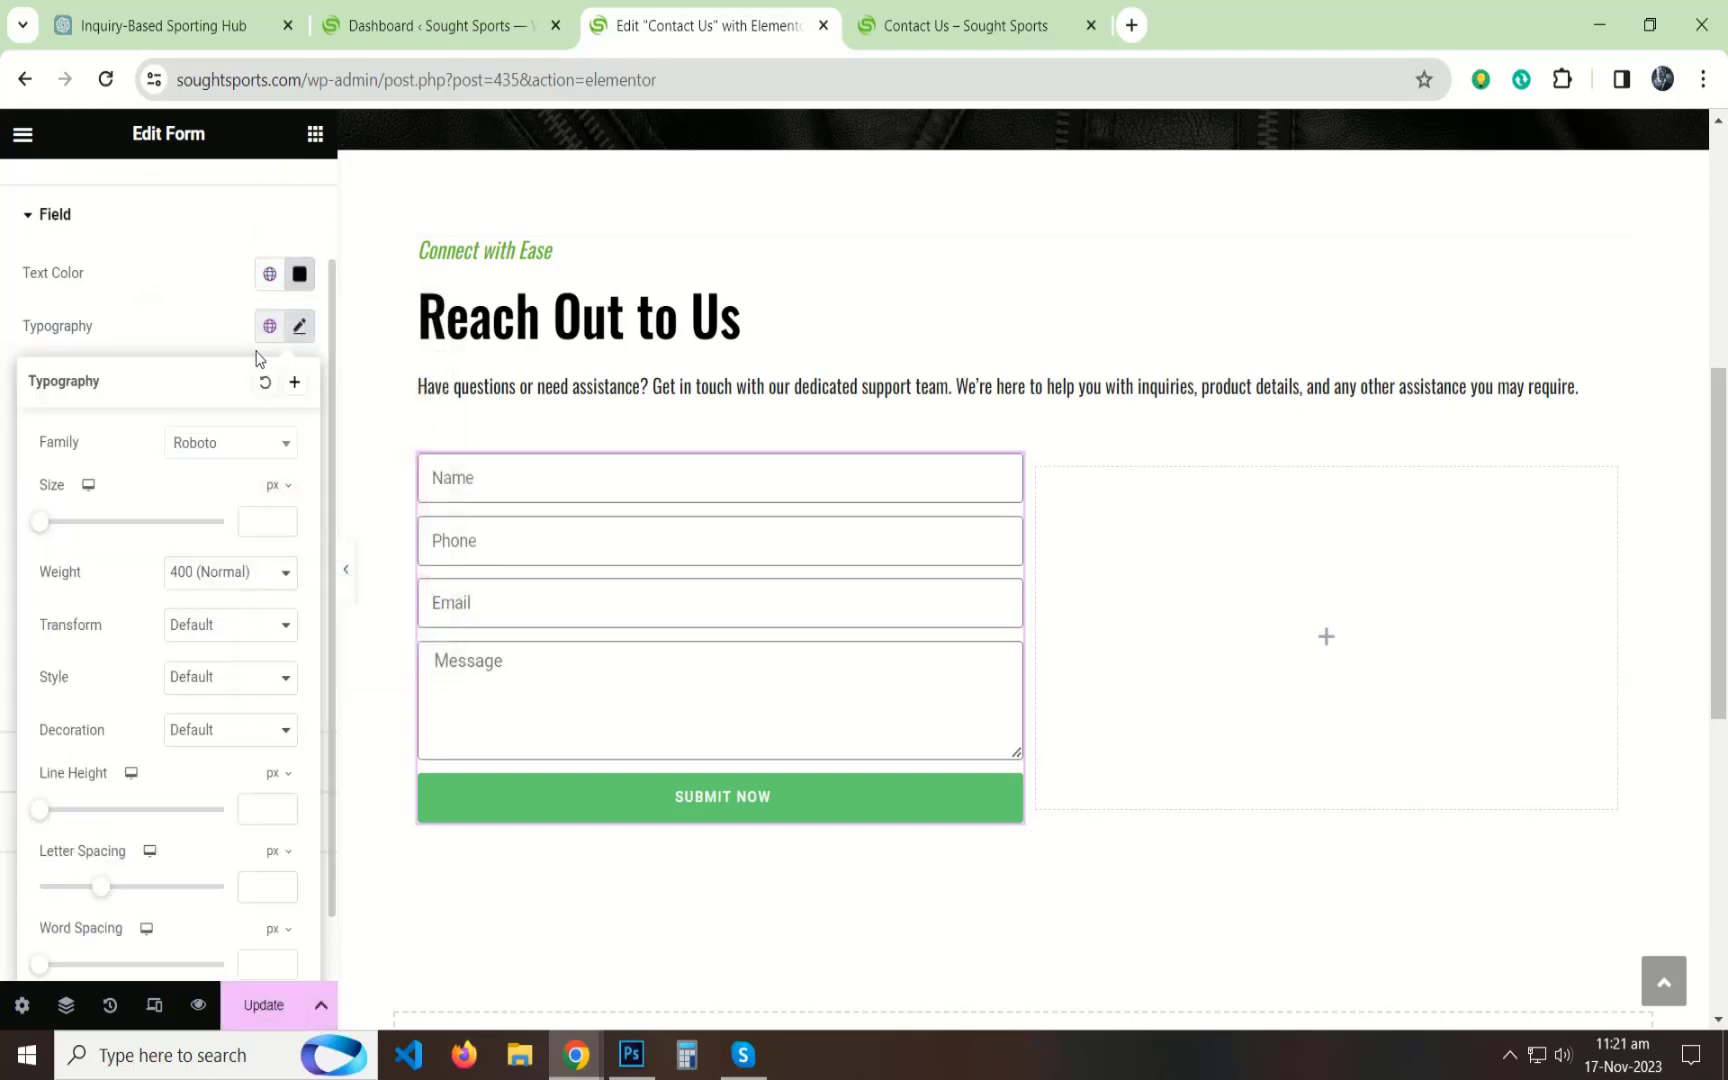
left_click(209, 447)
type("oswald")
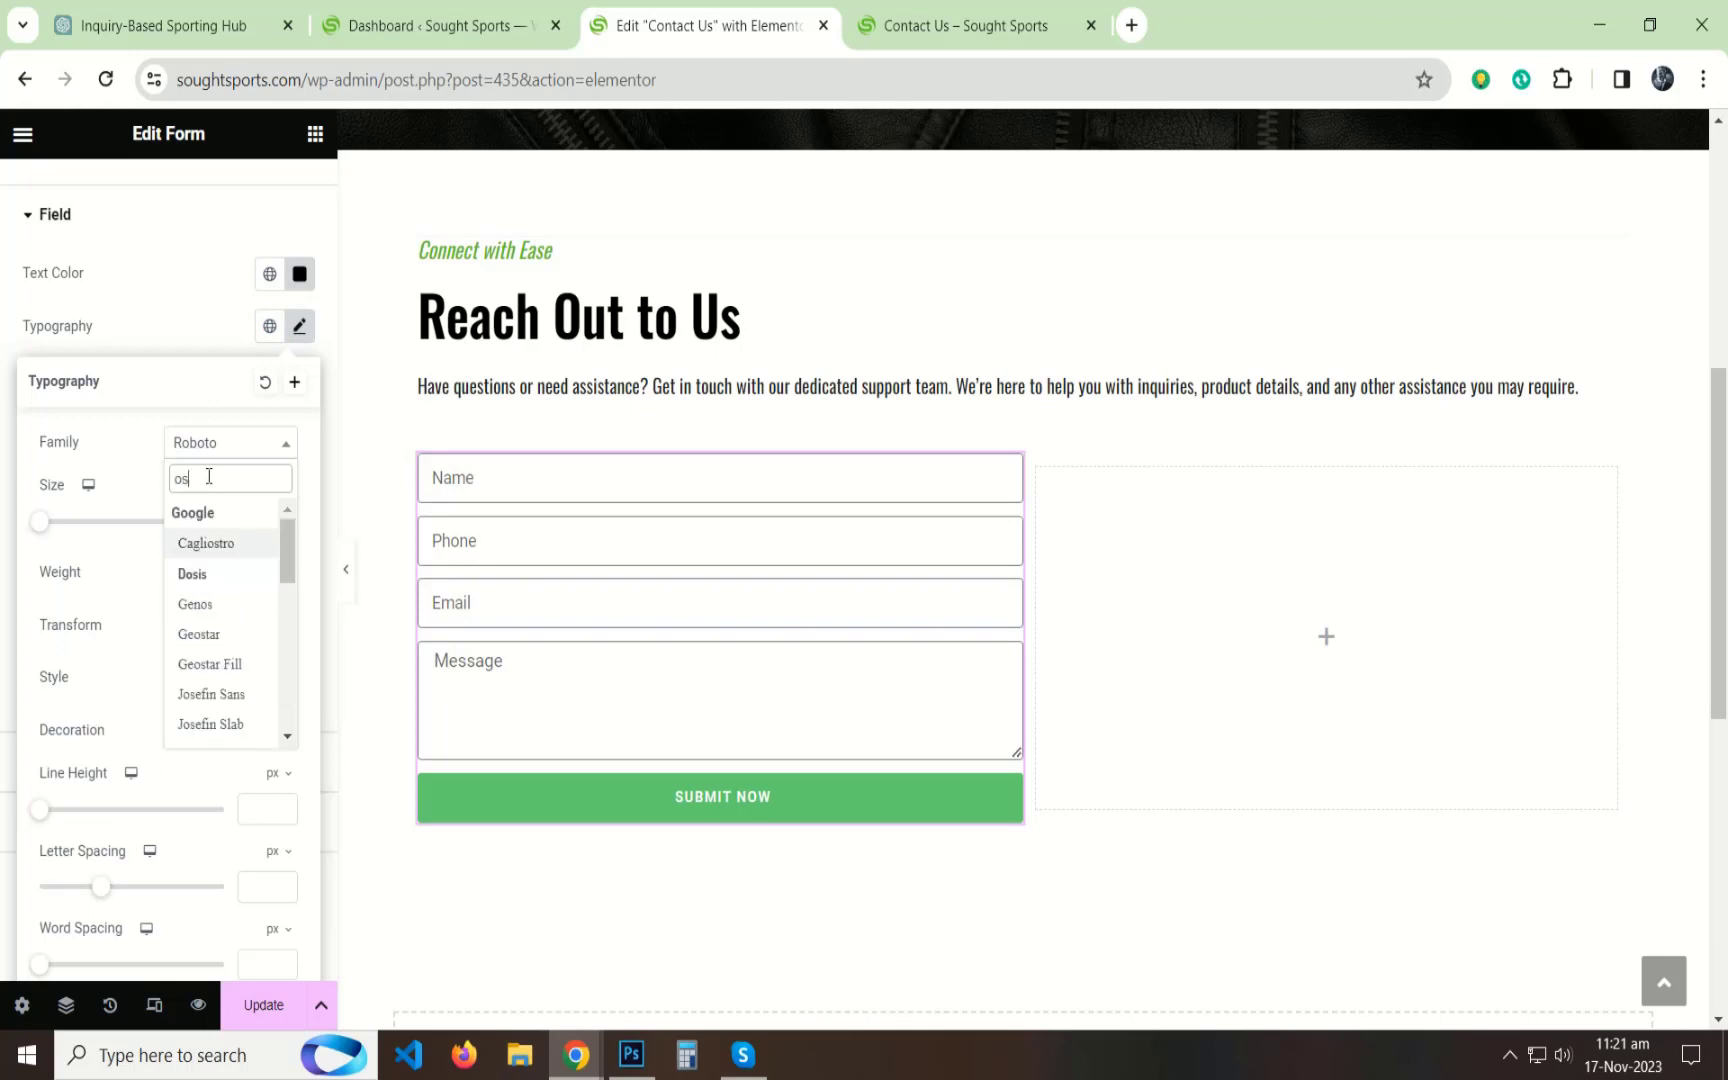
key("Return")
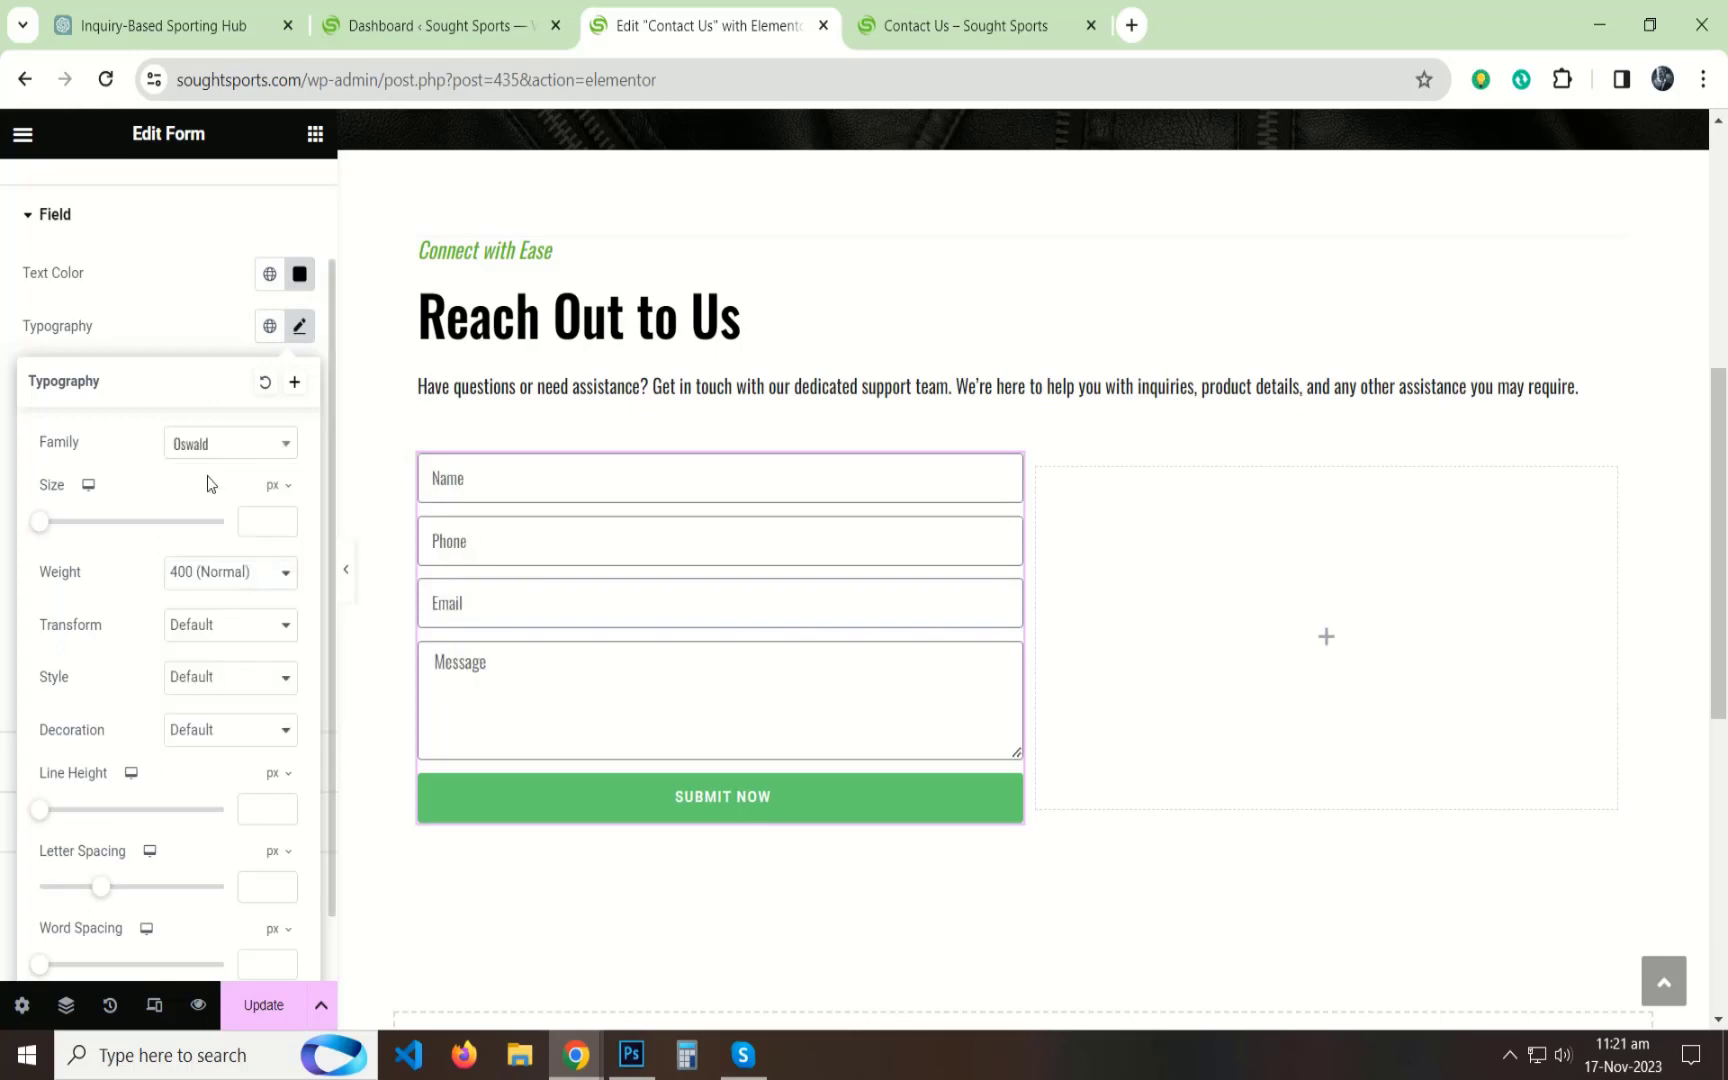
left_click(255, 514)
type("15")
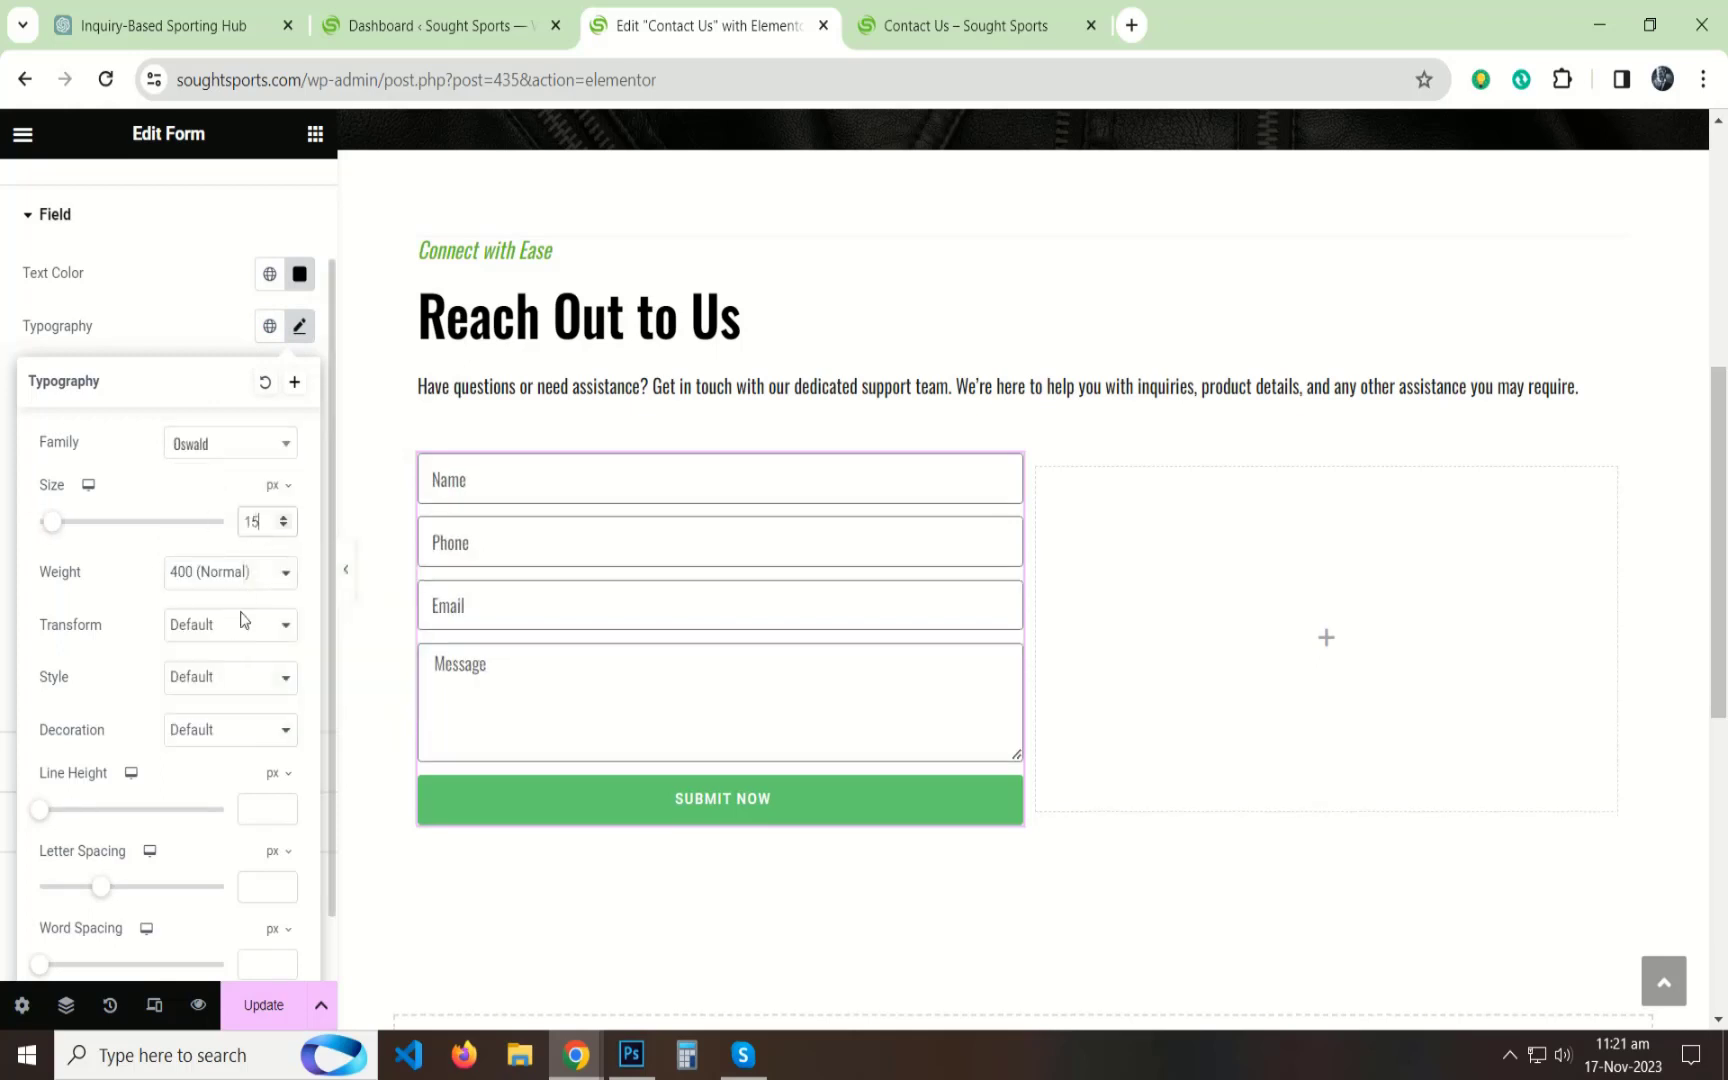
Set the form field line height to 45 px and the field border radius to 0.
left_click(259, 817)
type("45")
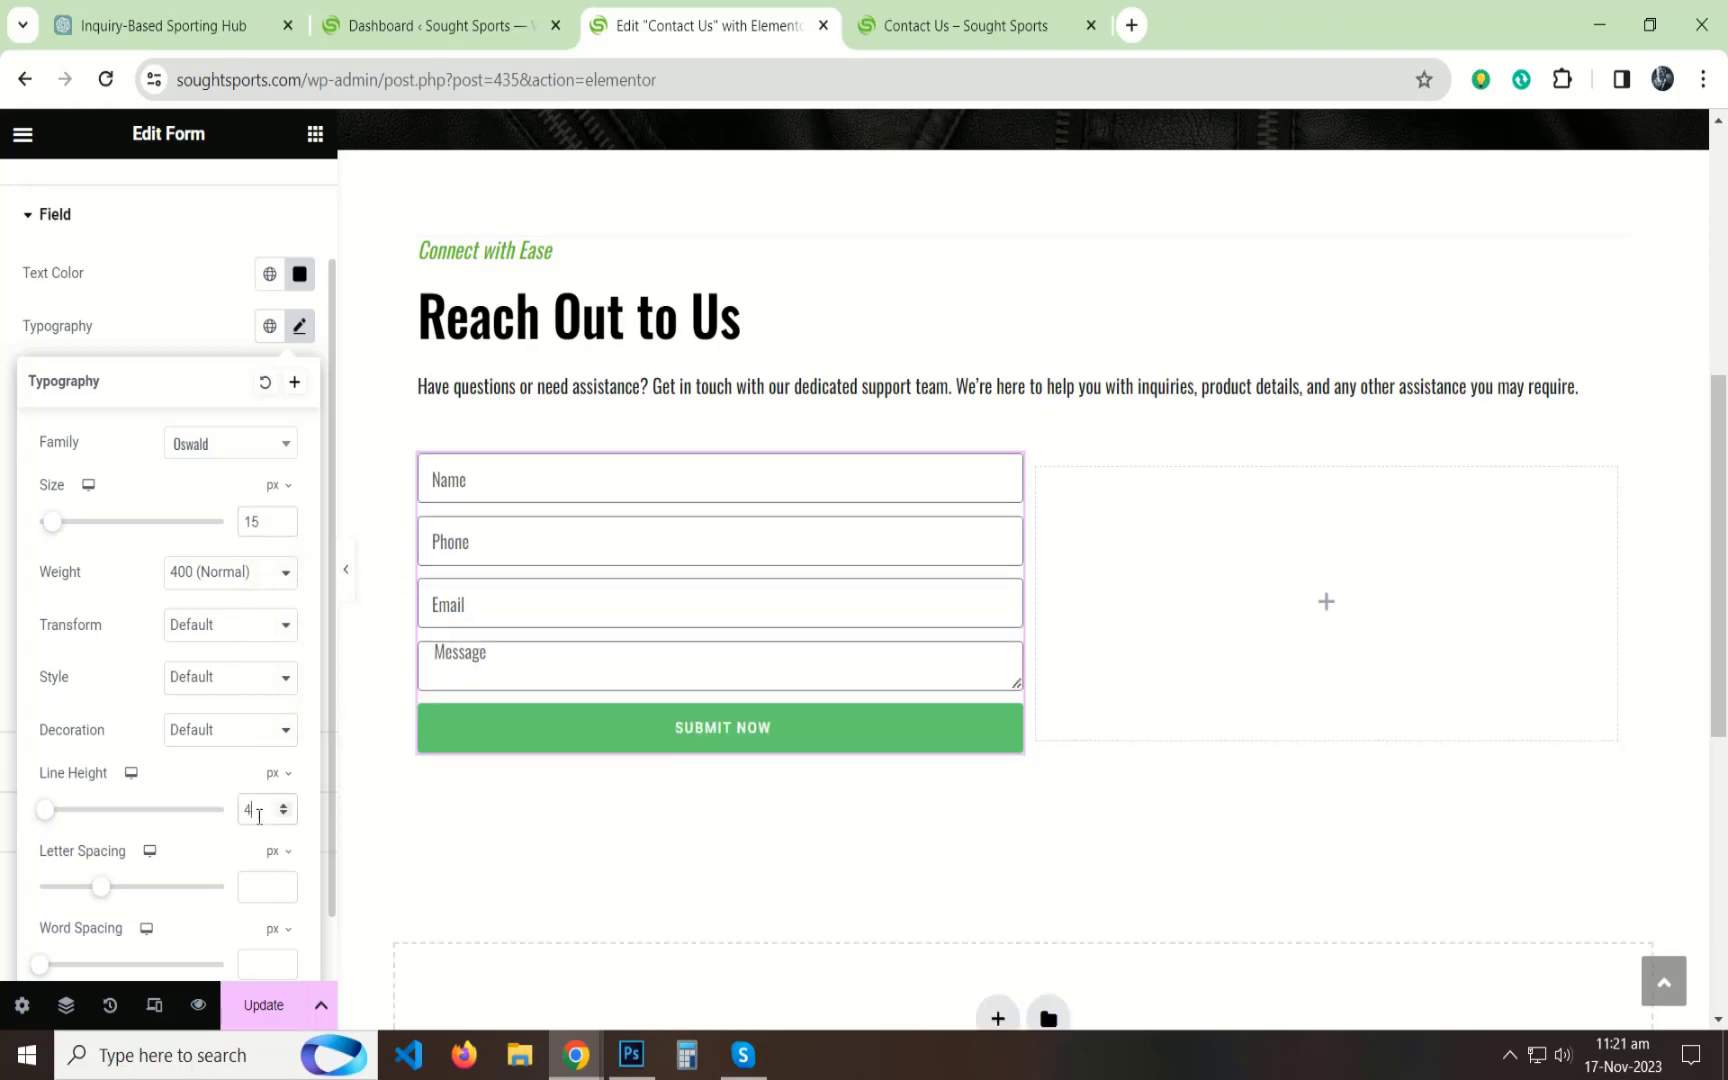
left_click(0, 597)
scroll(1092, 667, "down", 2)
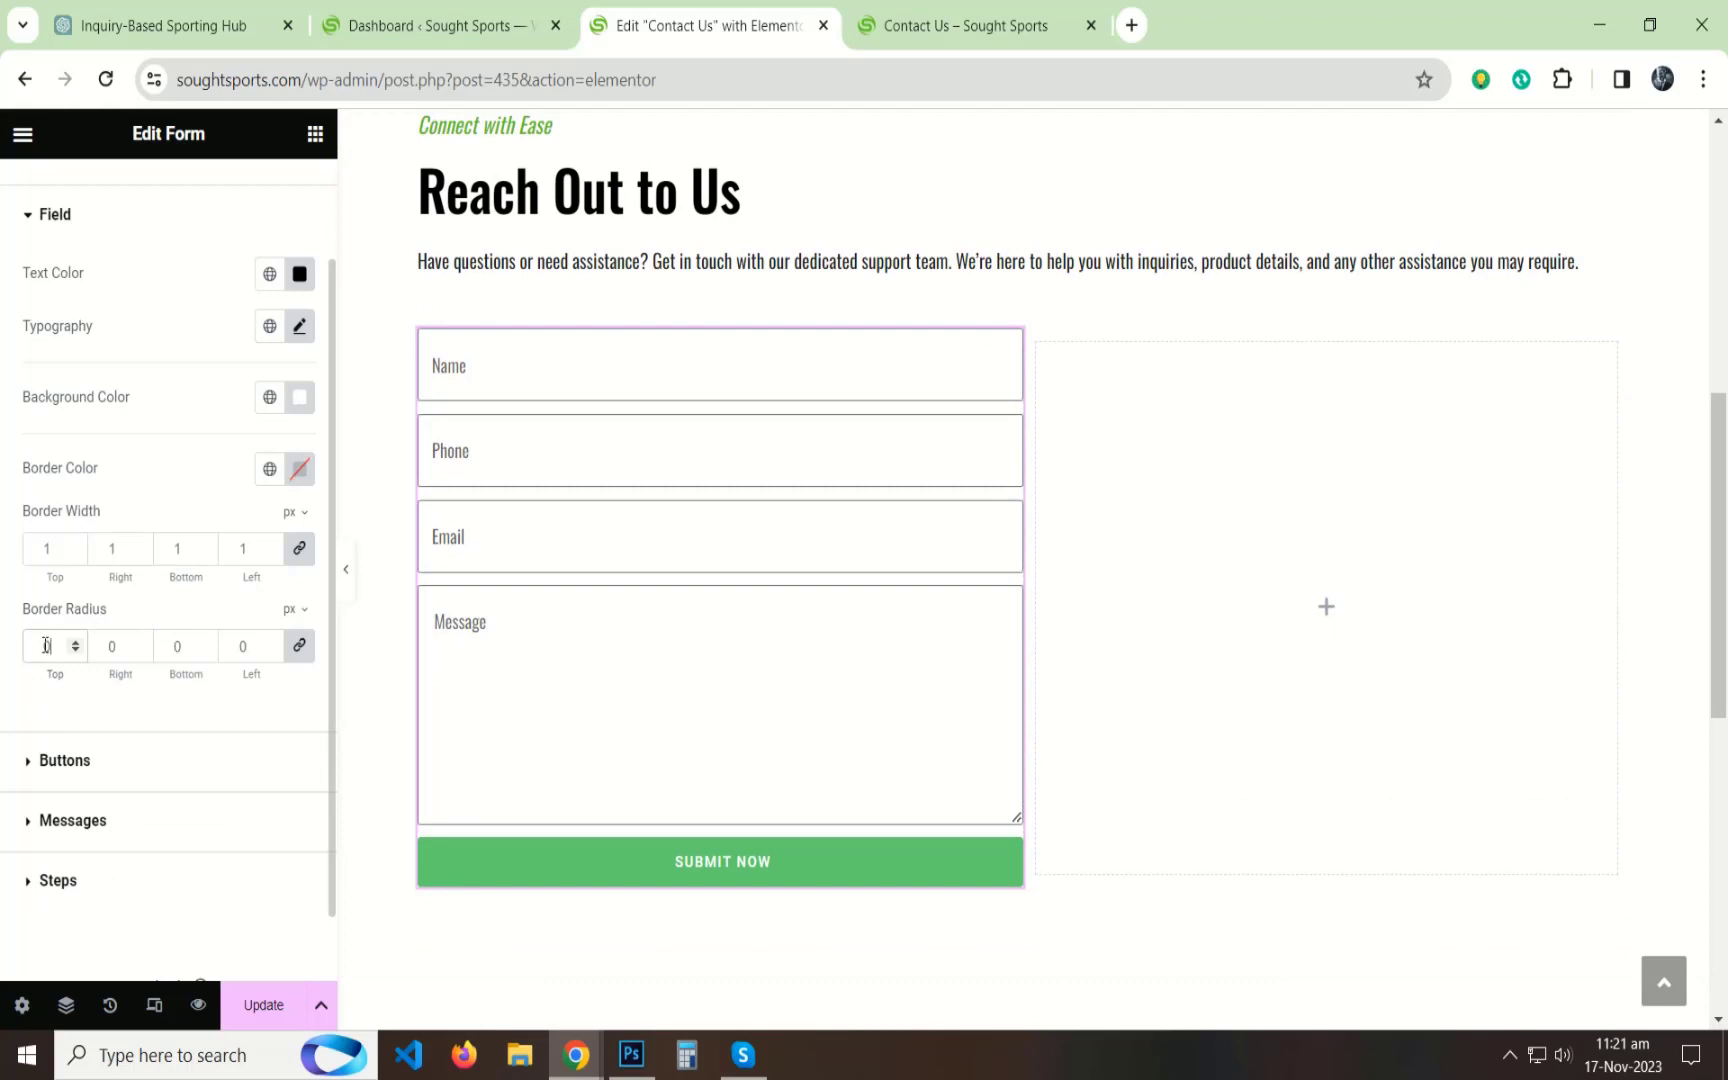
Set the form fields' border color to light gray, #E3E3E3, and preview the form without the editing panel.
left_click(297, 470)
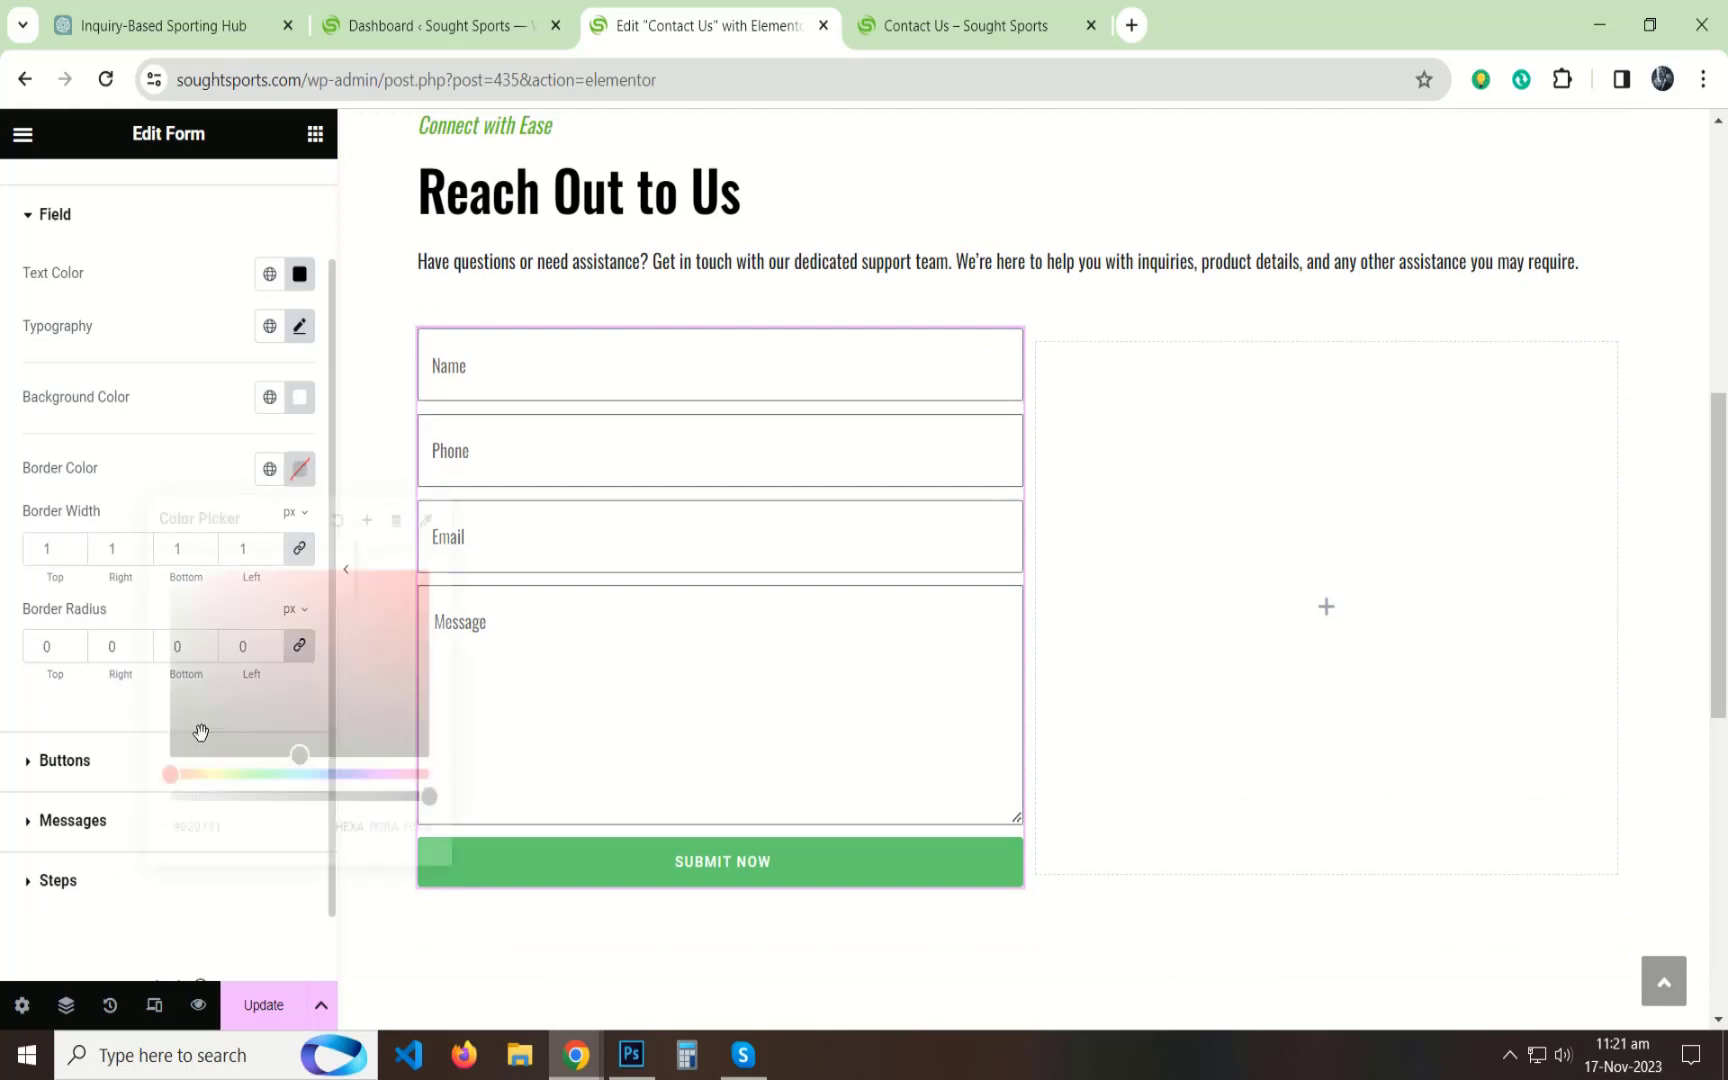
left_click_drag(324, 600, 84, 597)
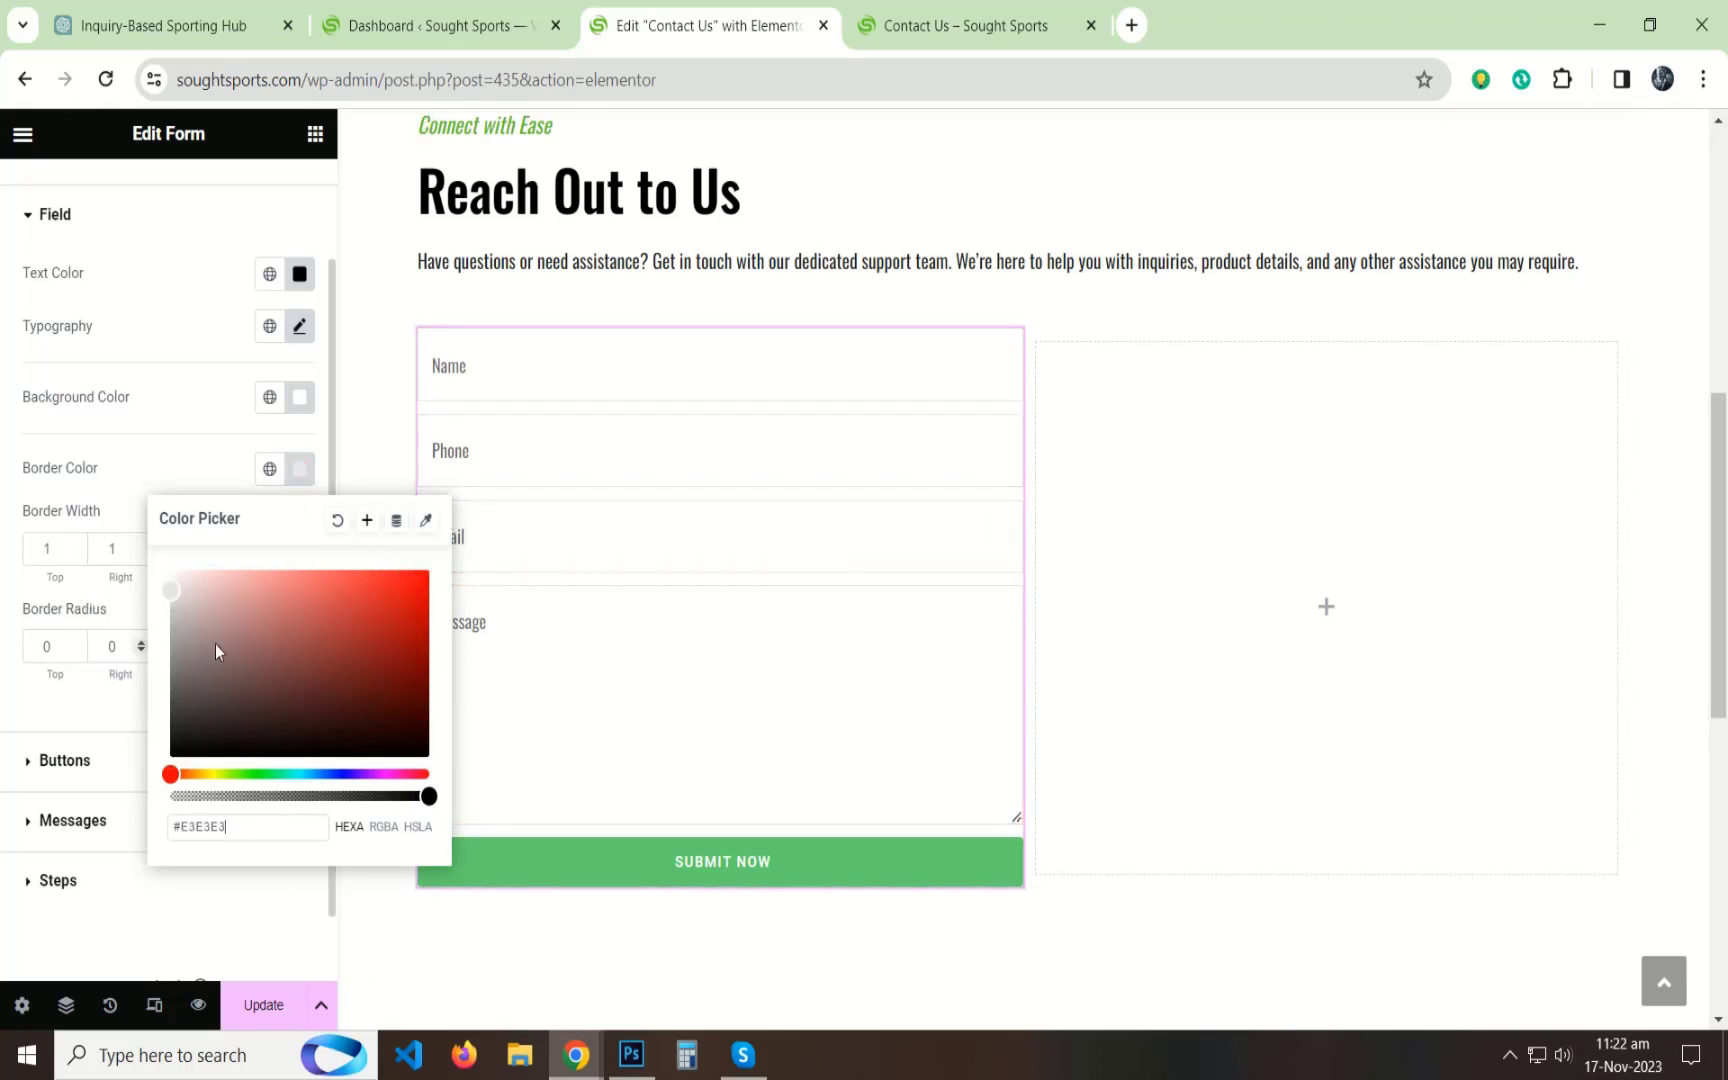
left_click(3, 676)
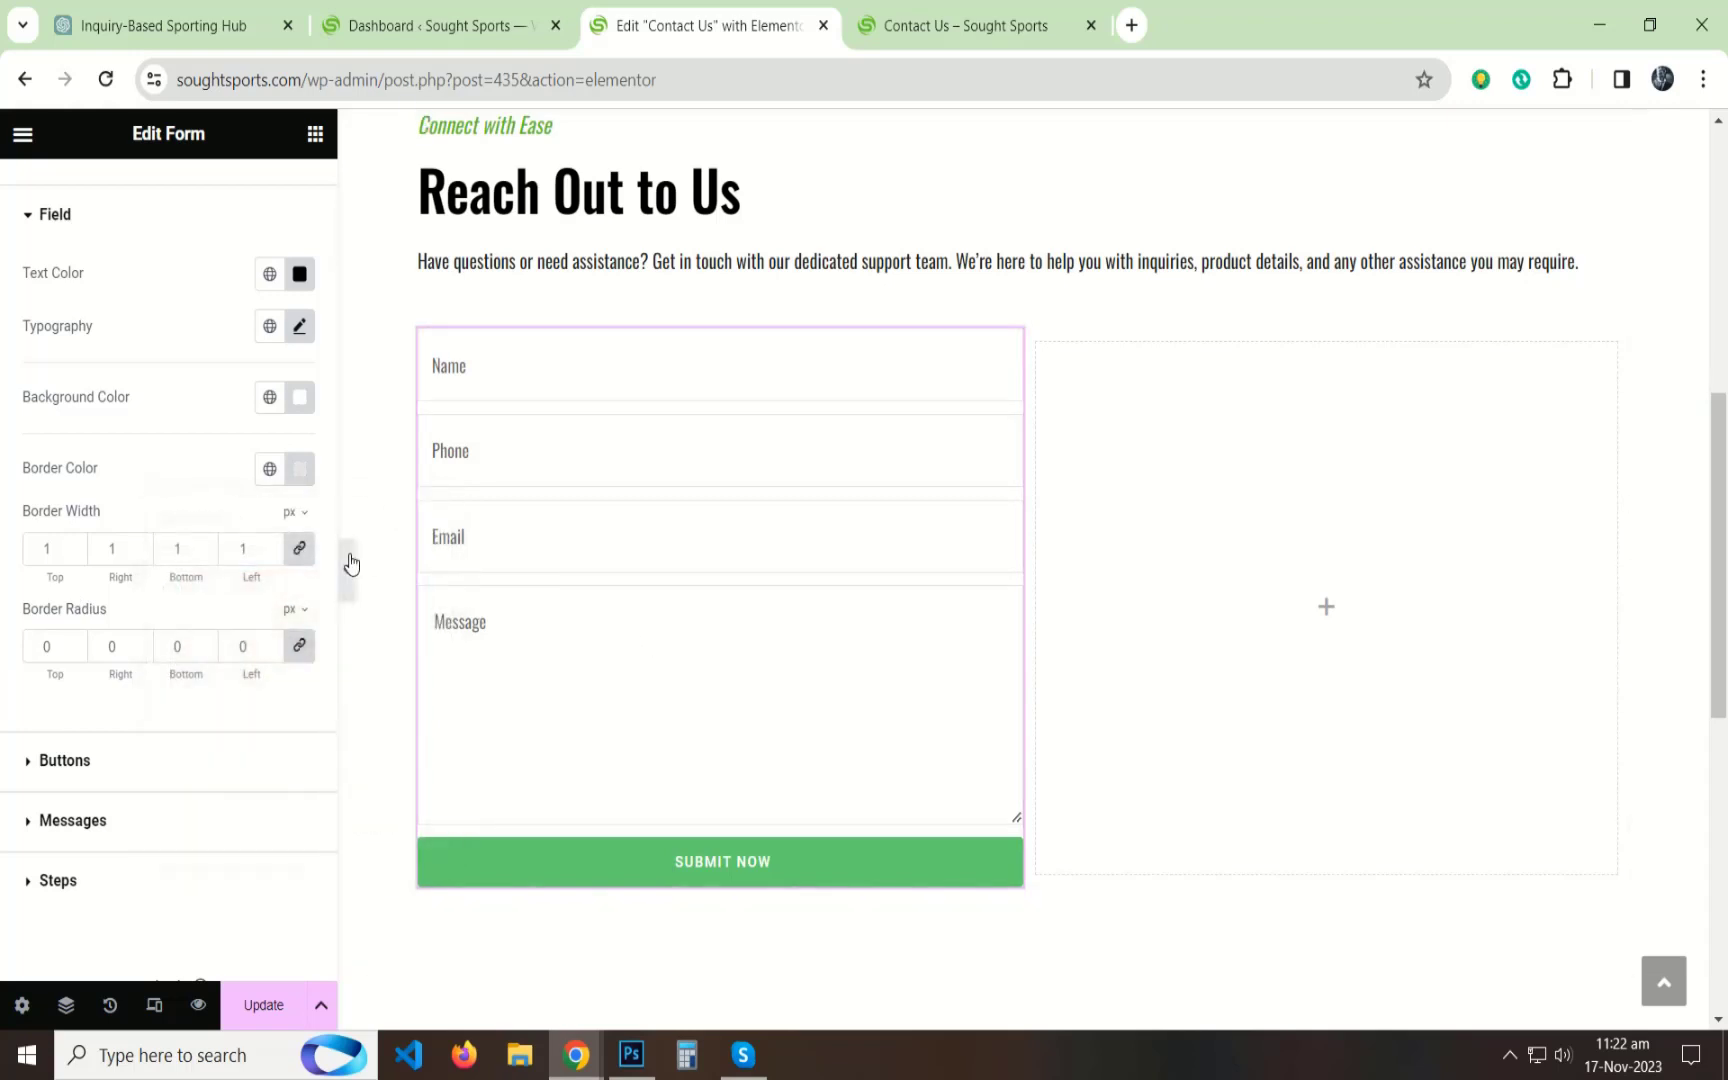
left_click(351, 565)
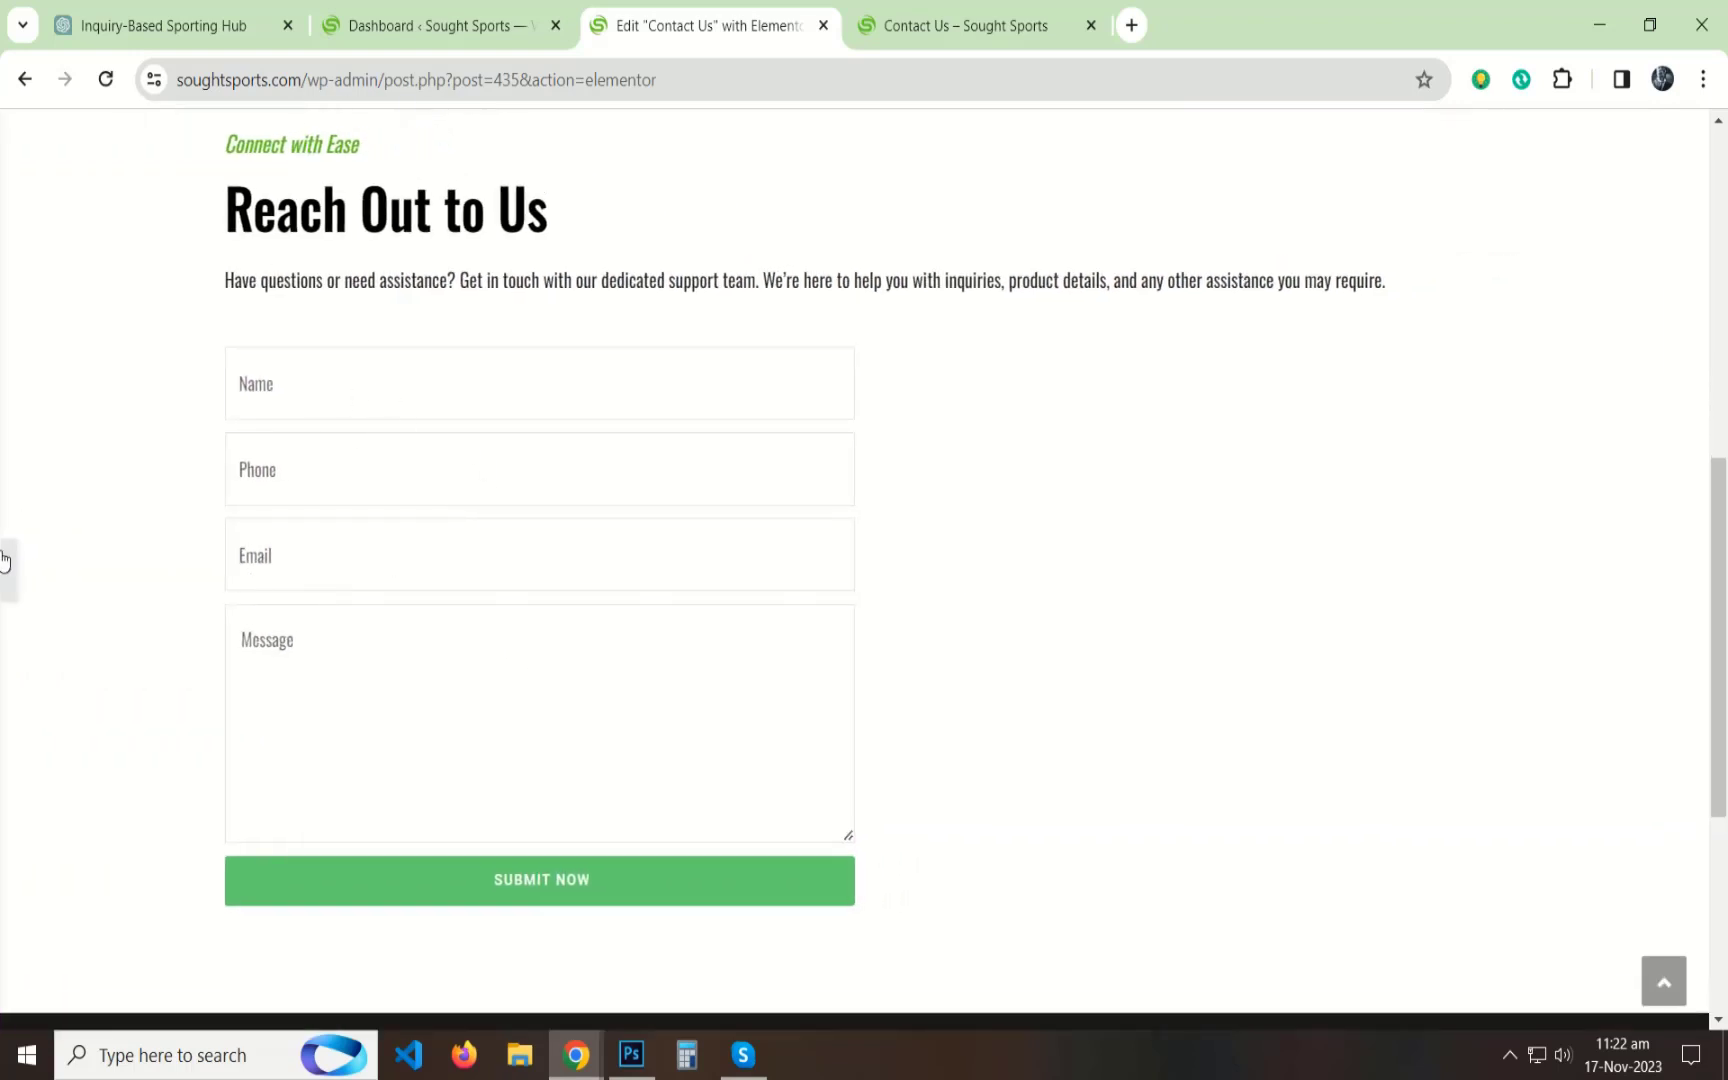
left_click(4, 565)
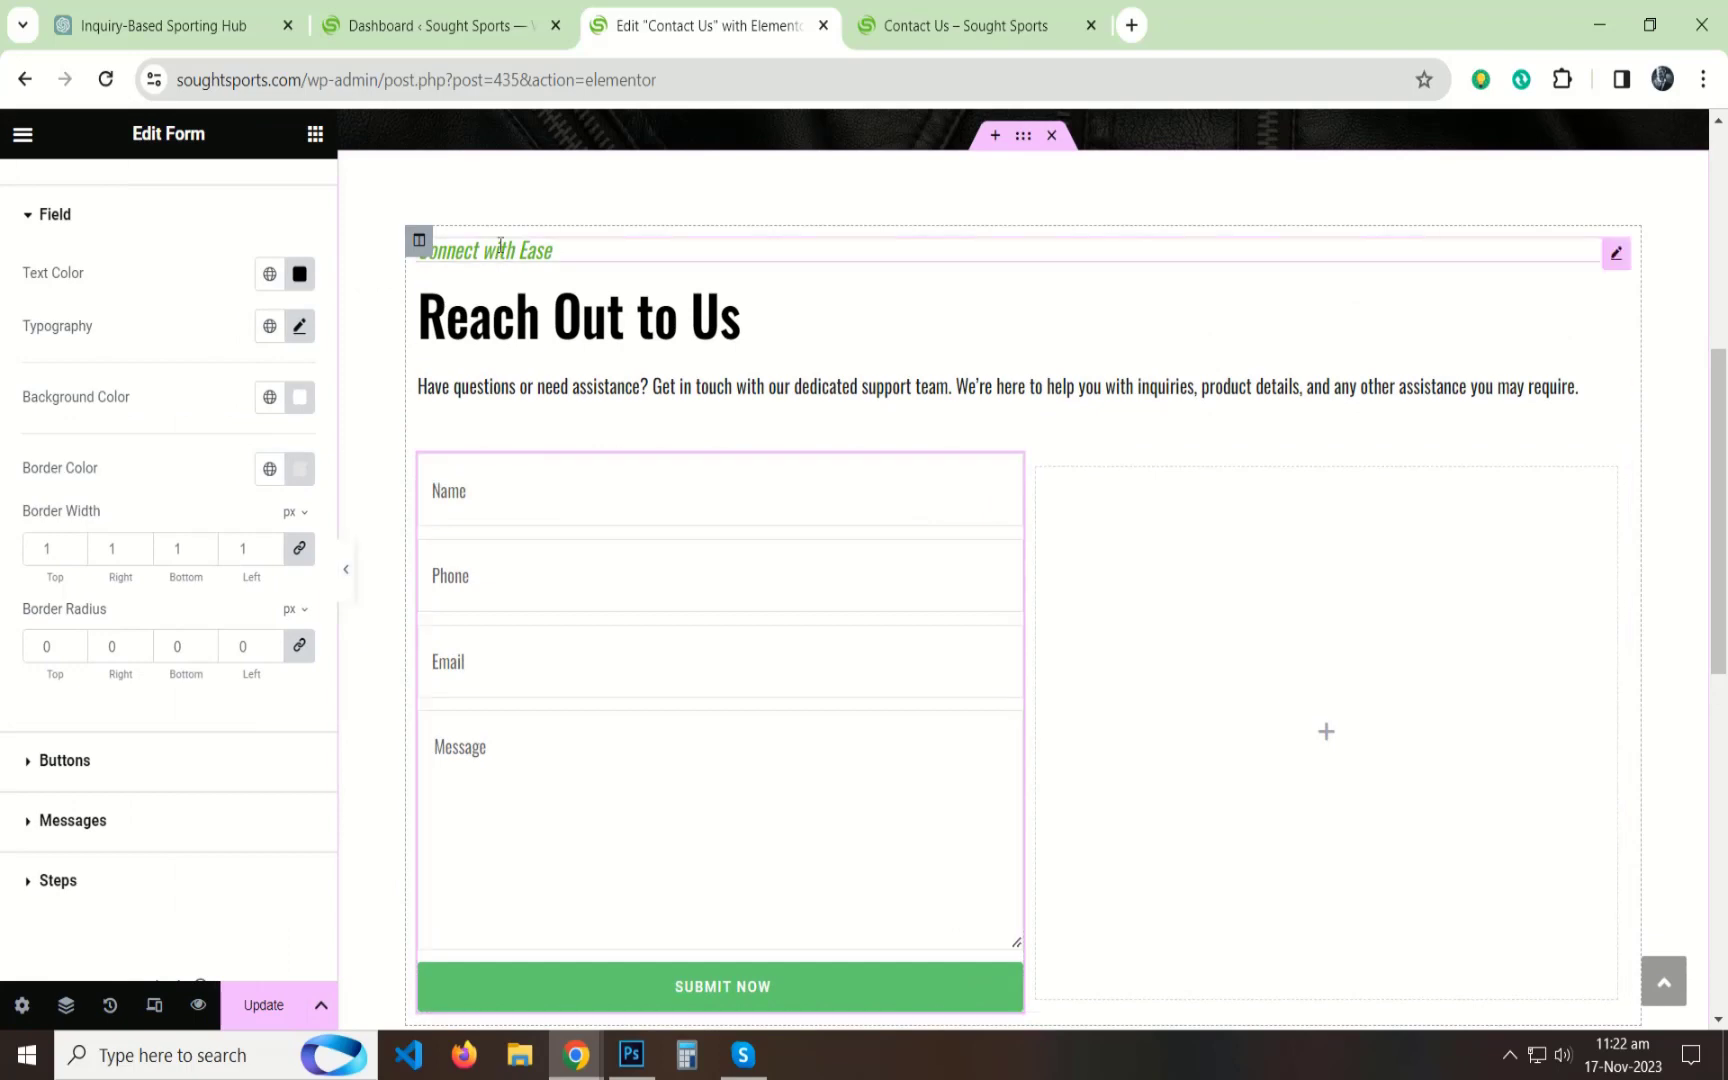
Look up the text color code of the "Connect with Ease" heading.
left_click(500, 244)
left_click(160, 195)
left_click(300, 340)
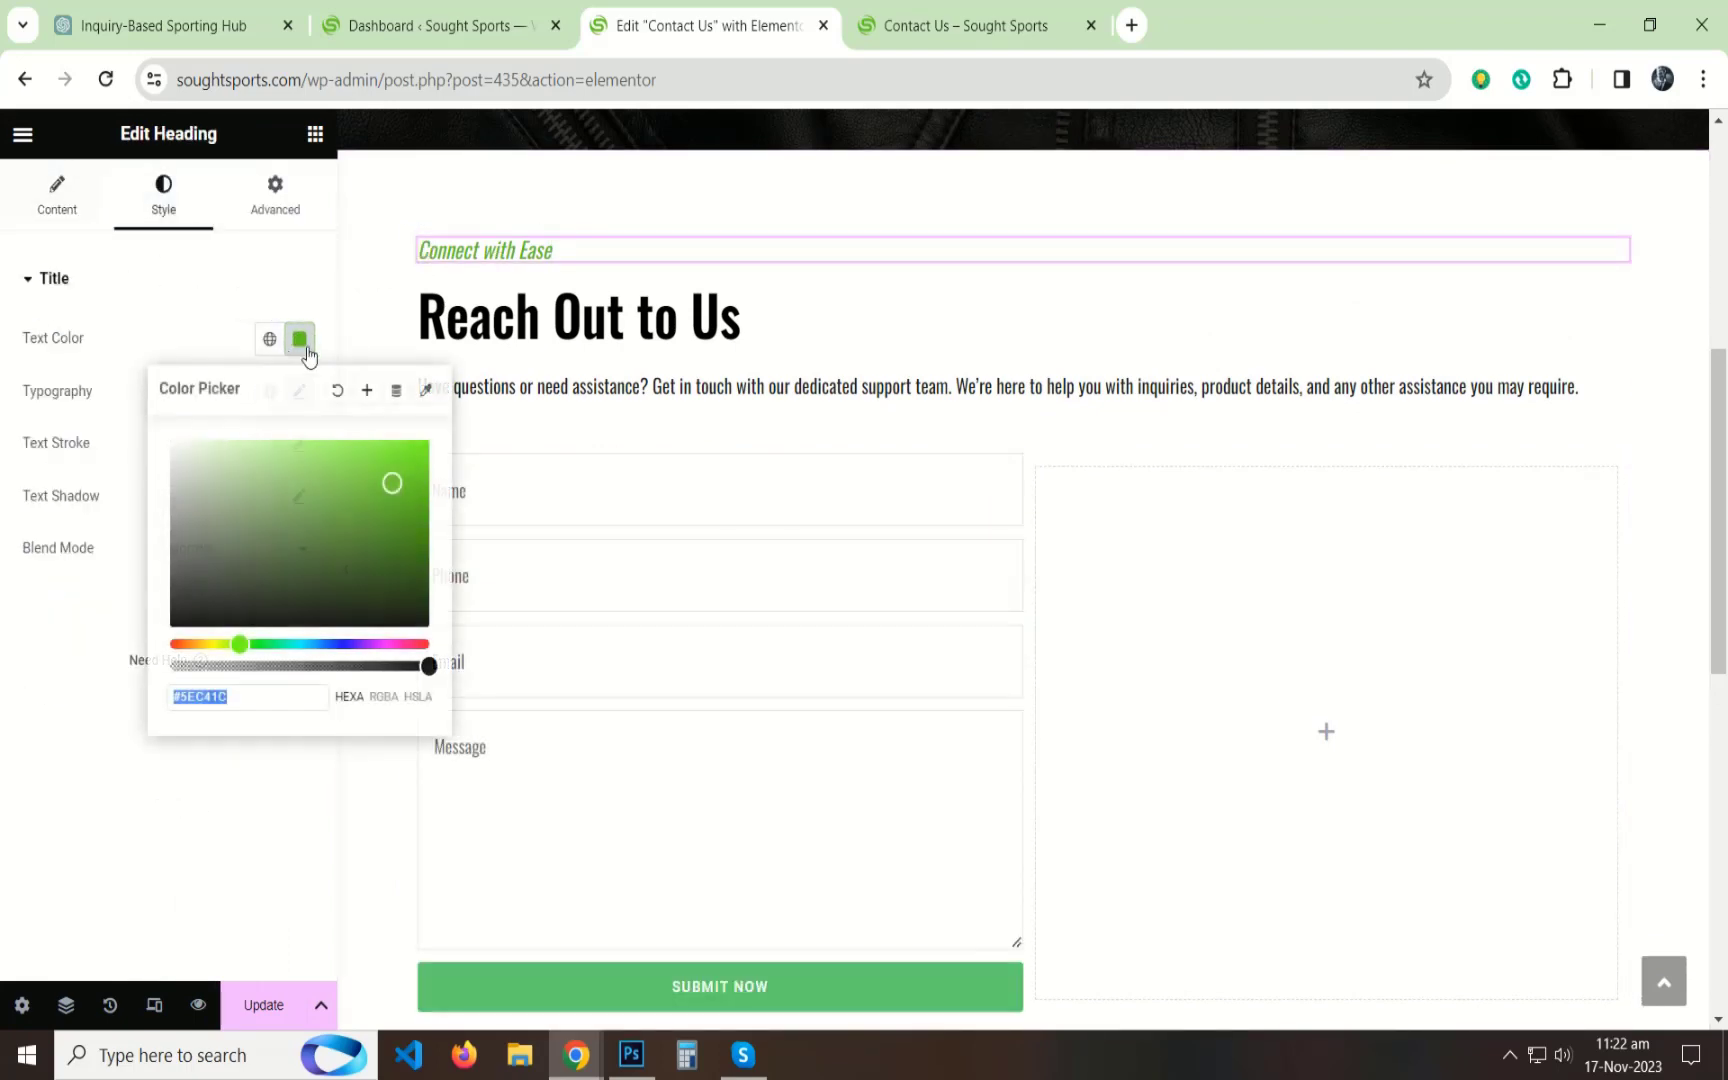
left_click(19, 713)
Set the background colors of the form's Next & Submit button and Previous button to black, #000000.
scroll(852, 598, "down", 3)
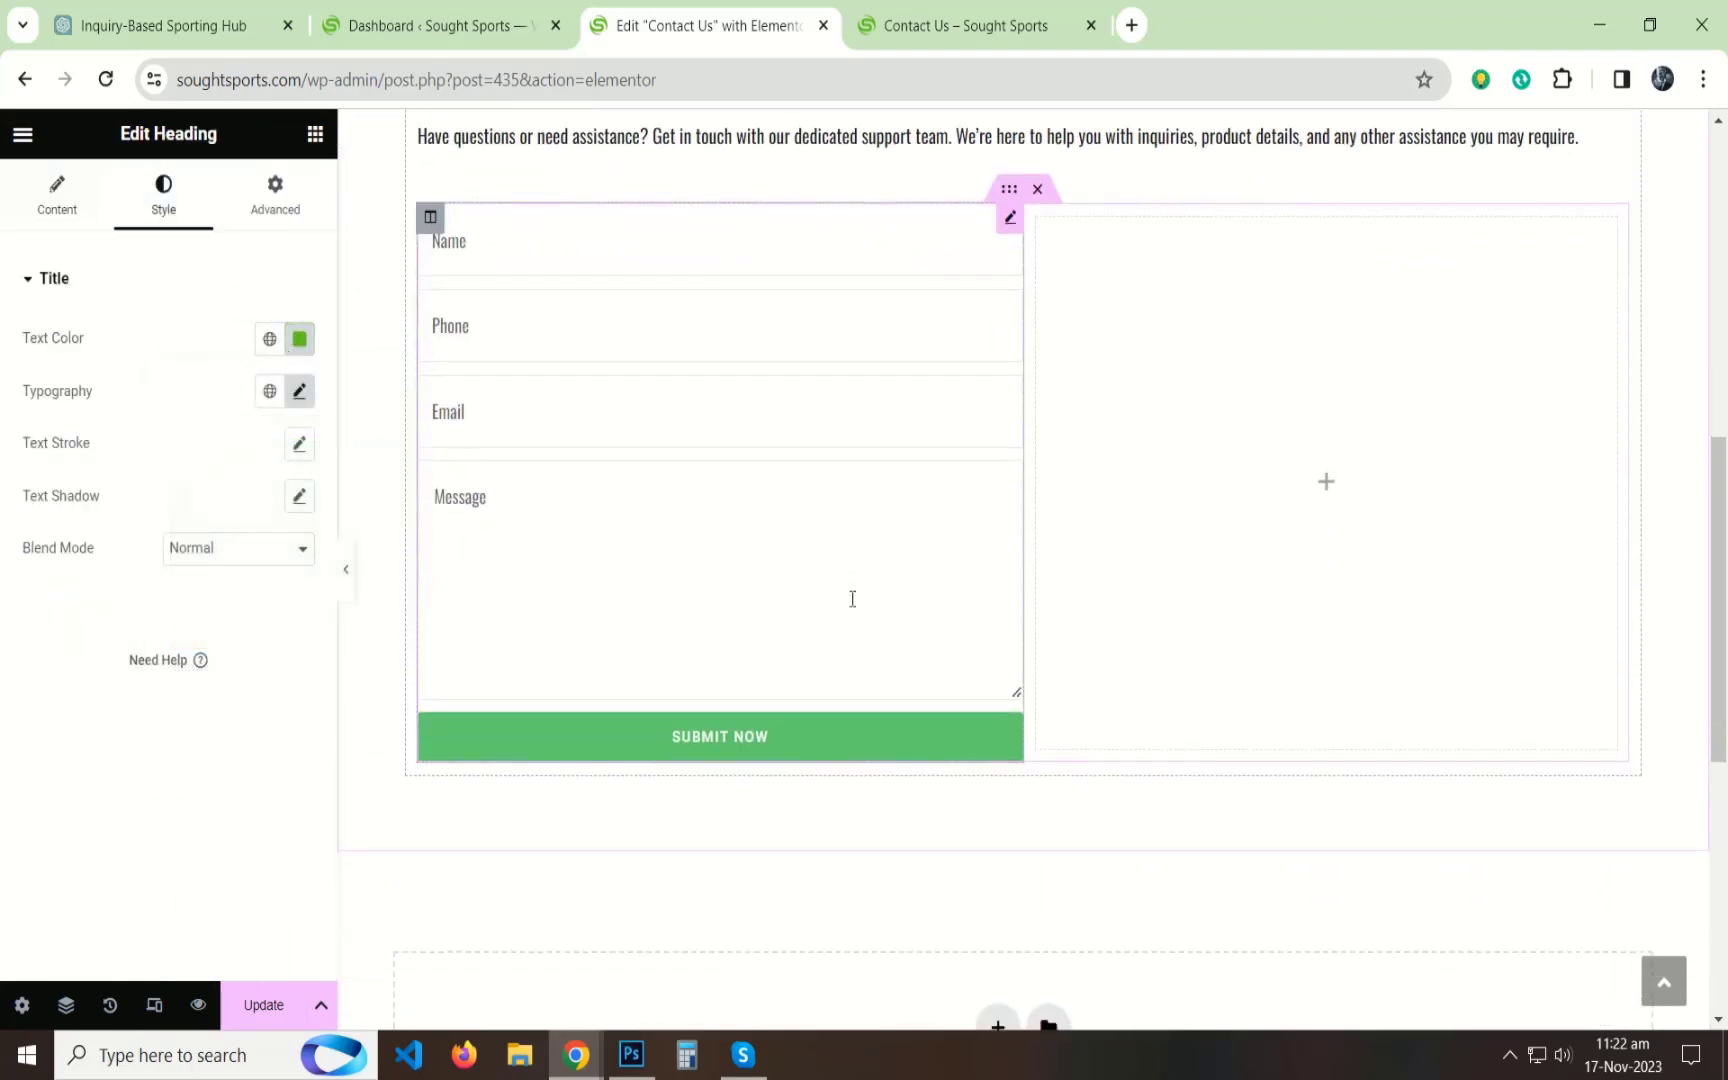
scroll(852, 600, "down", 1)
scroll(820, 610, "up", 2)
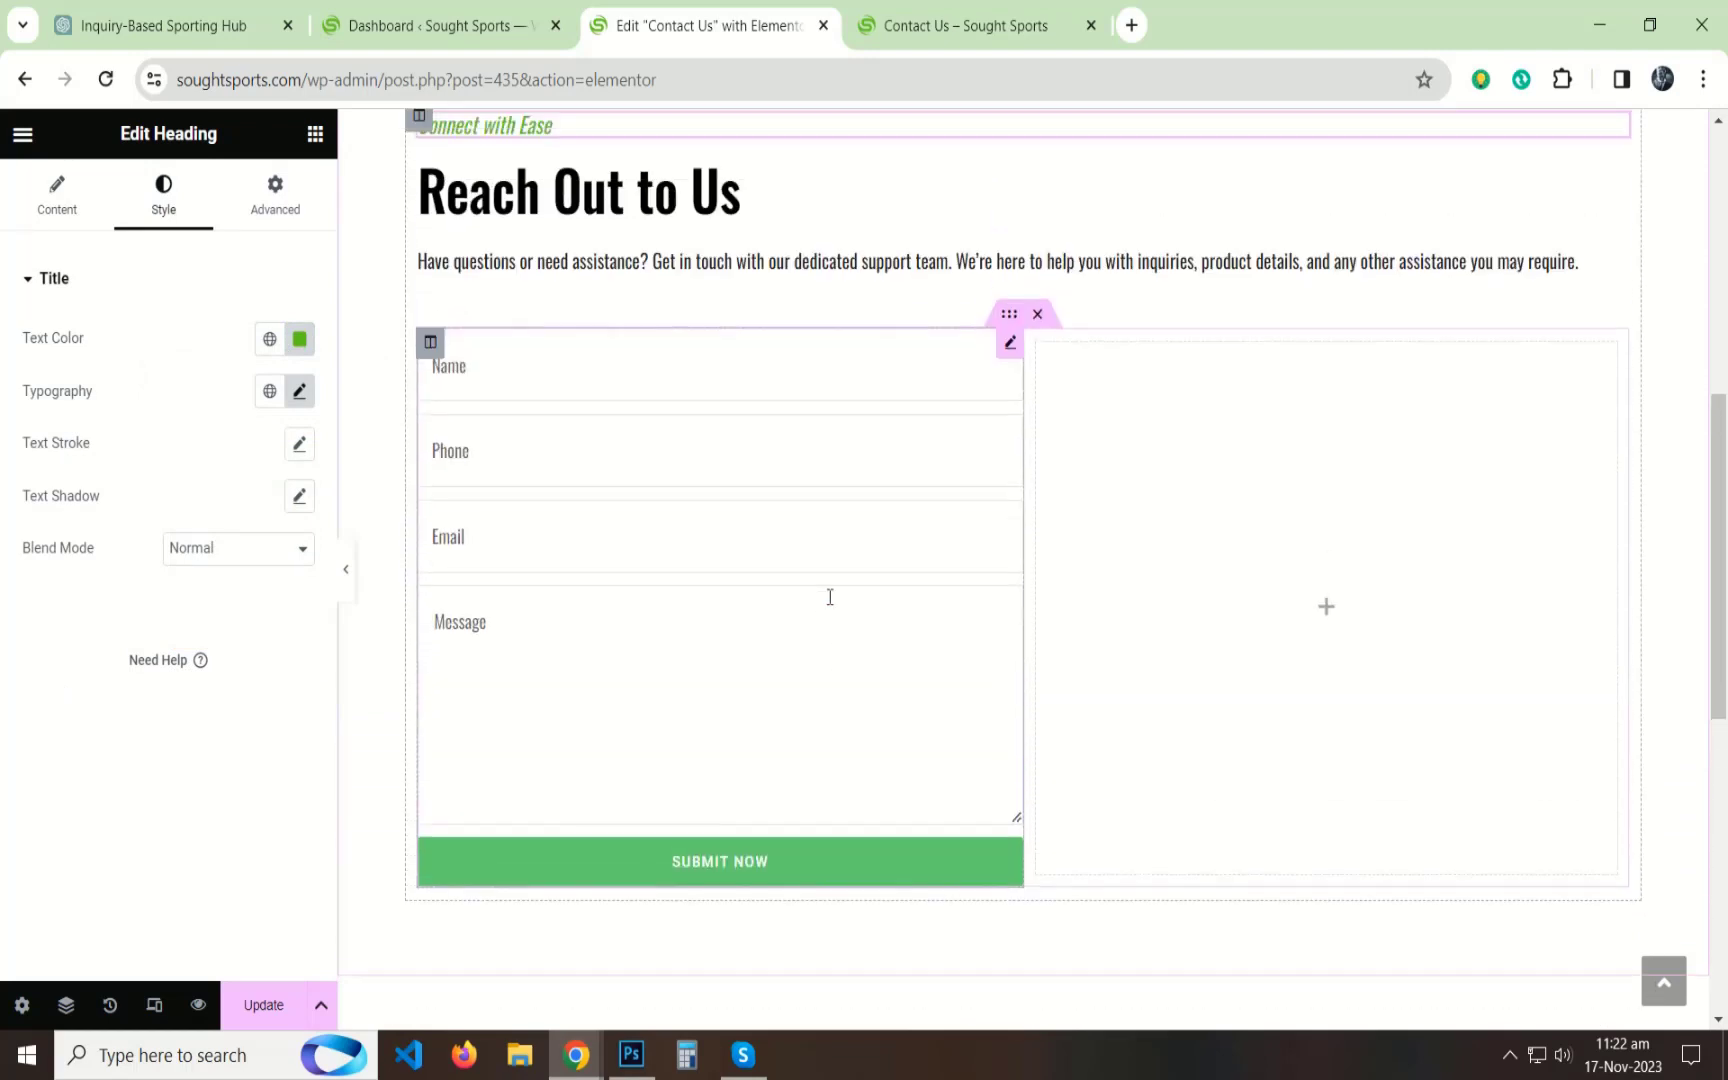
left_click(1008, 346)
left_click(27, 298)
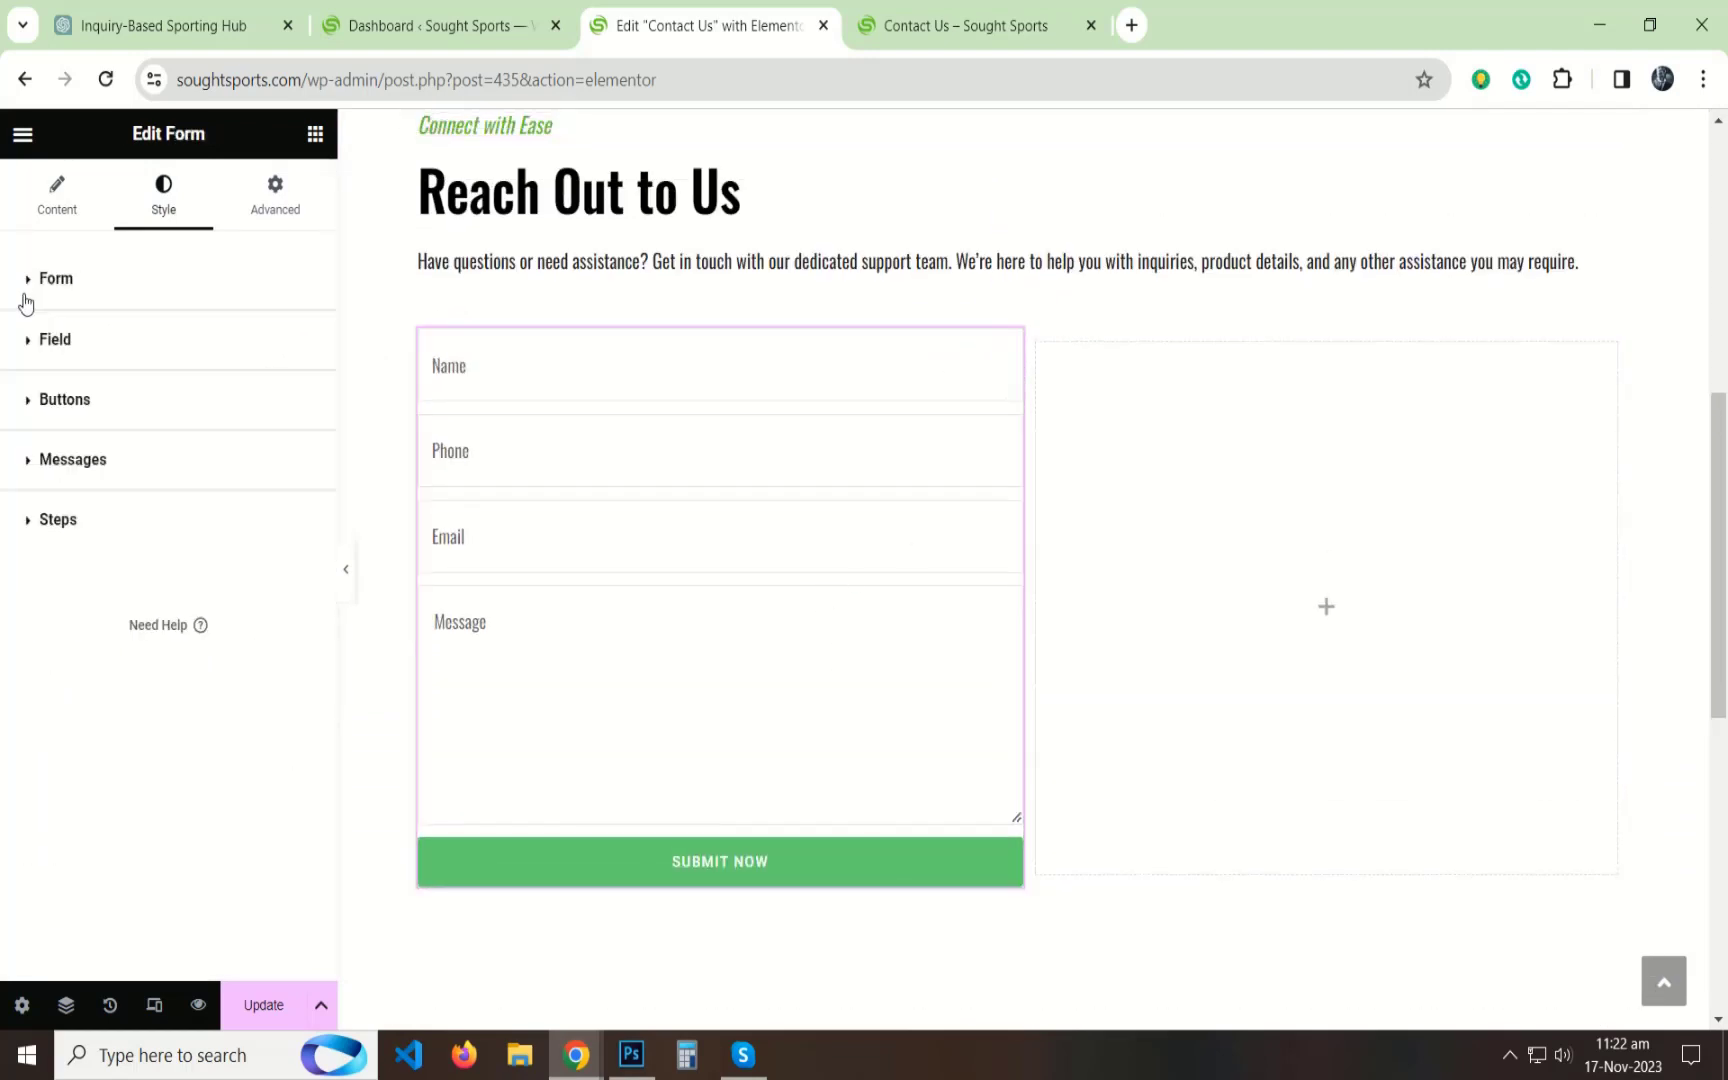
left_click(65, 400)
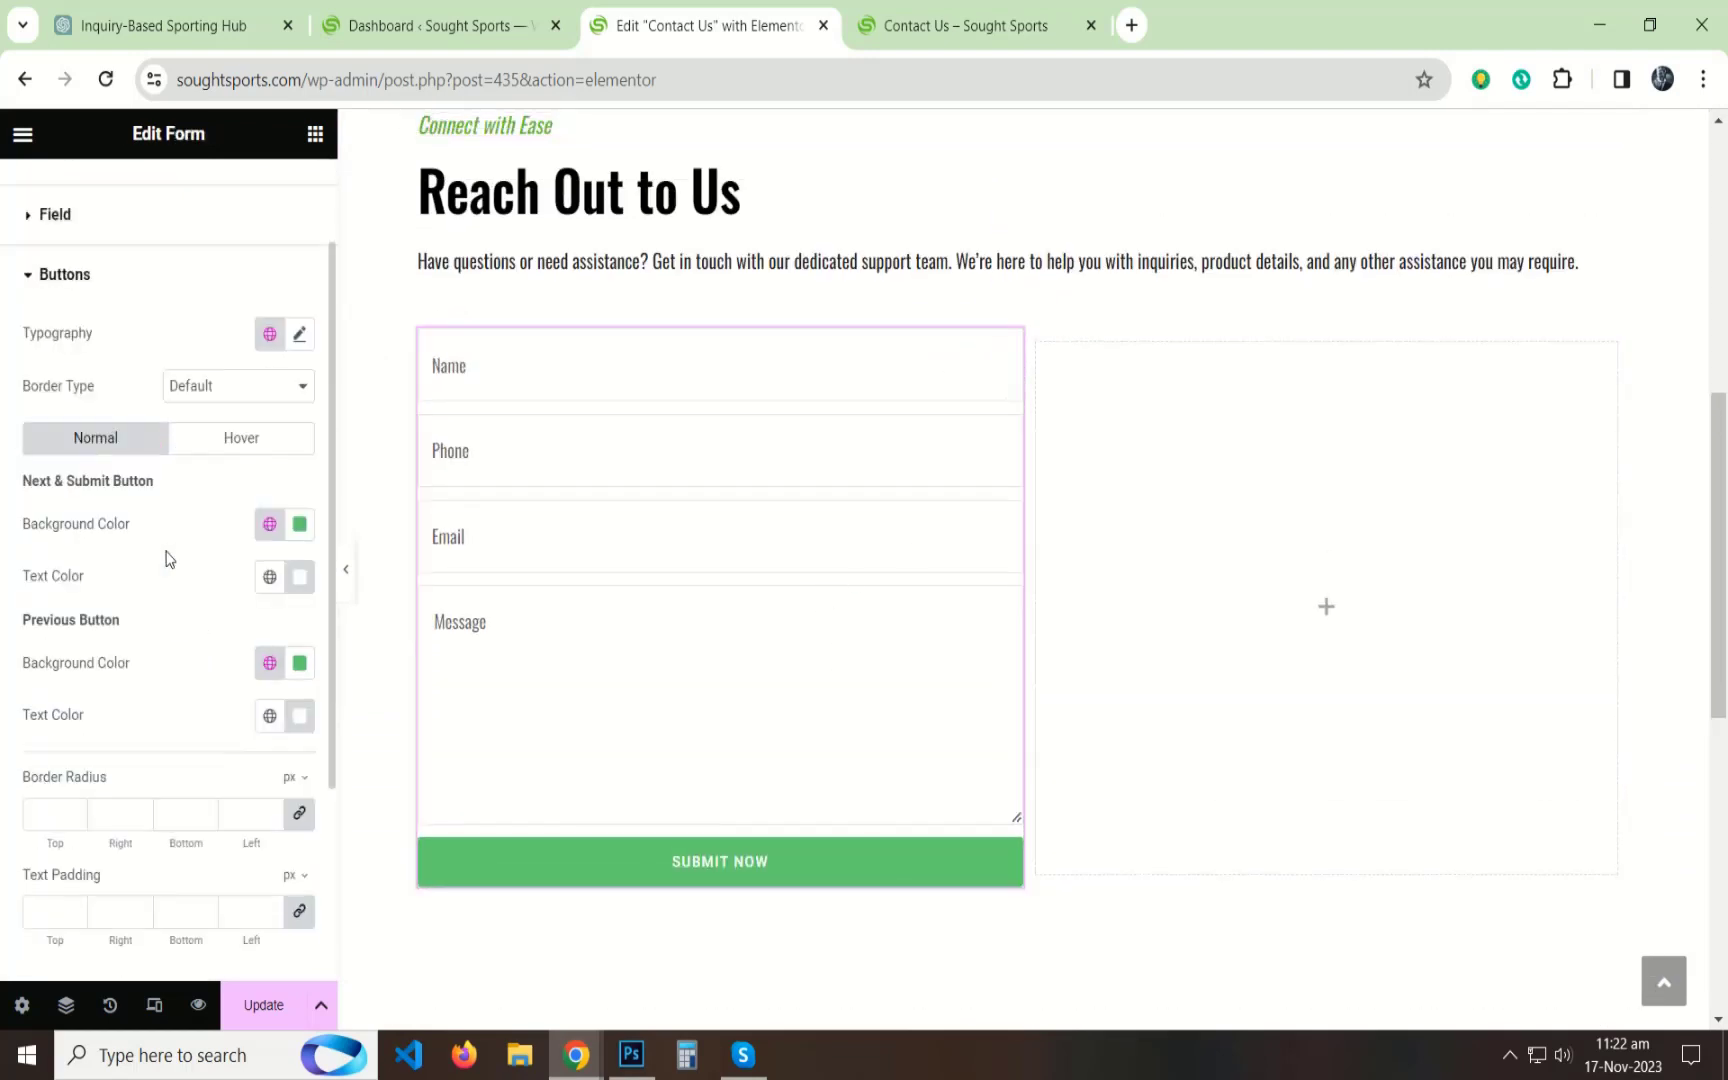
scroll(167, 560, "down", 1)
left_click(298, 538)
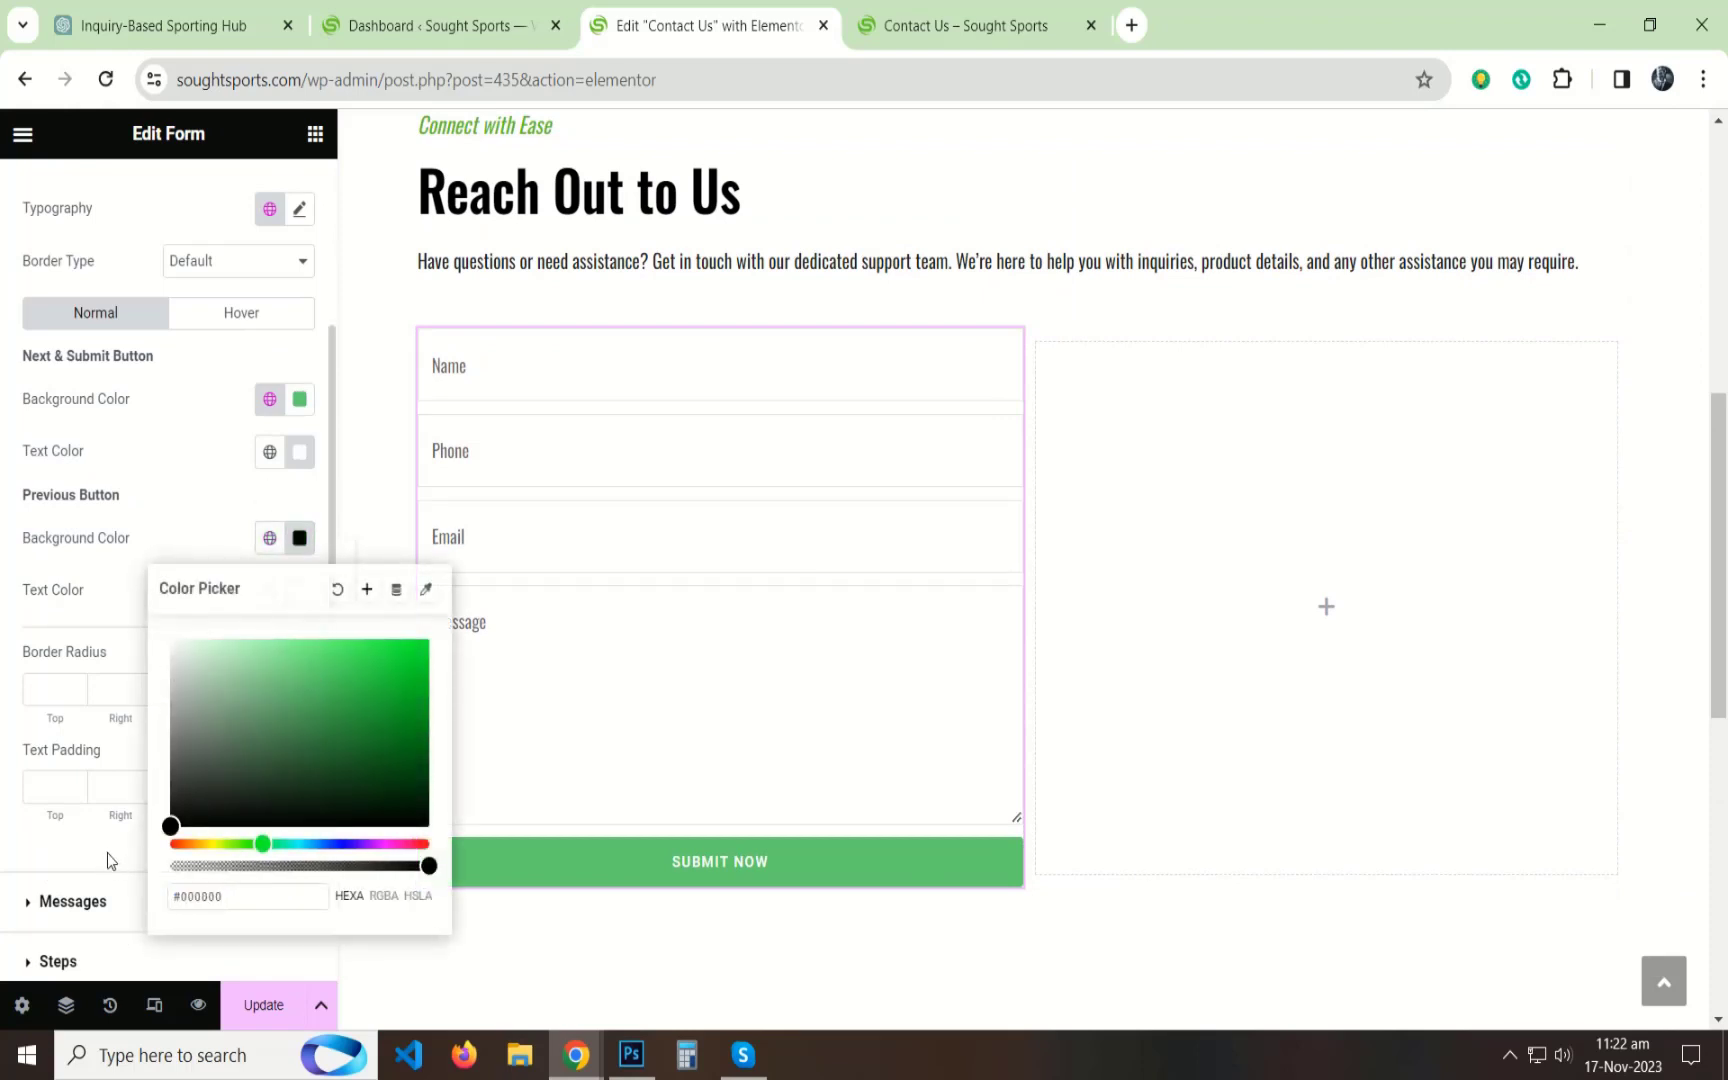
left_click(298, 399)
left_click(298, 399)
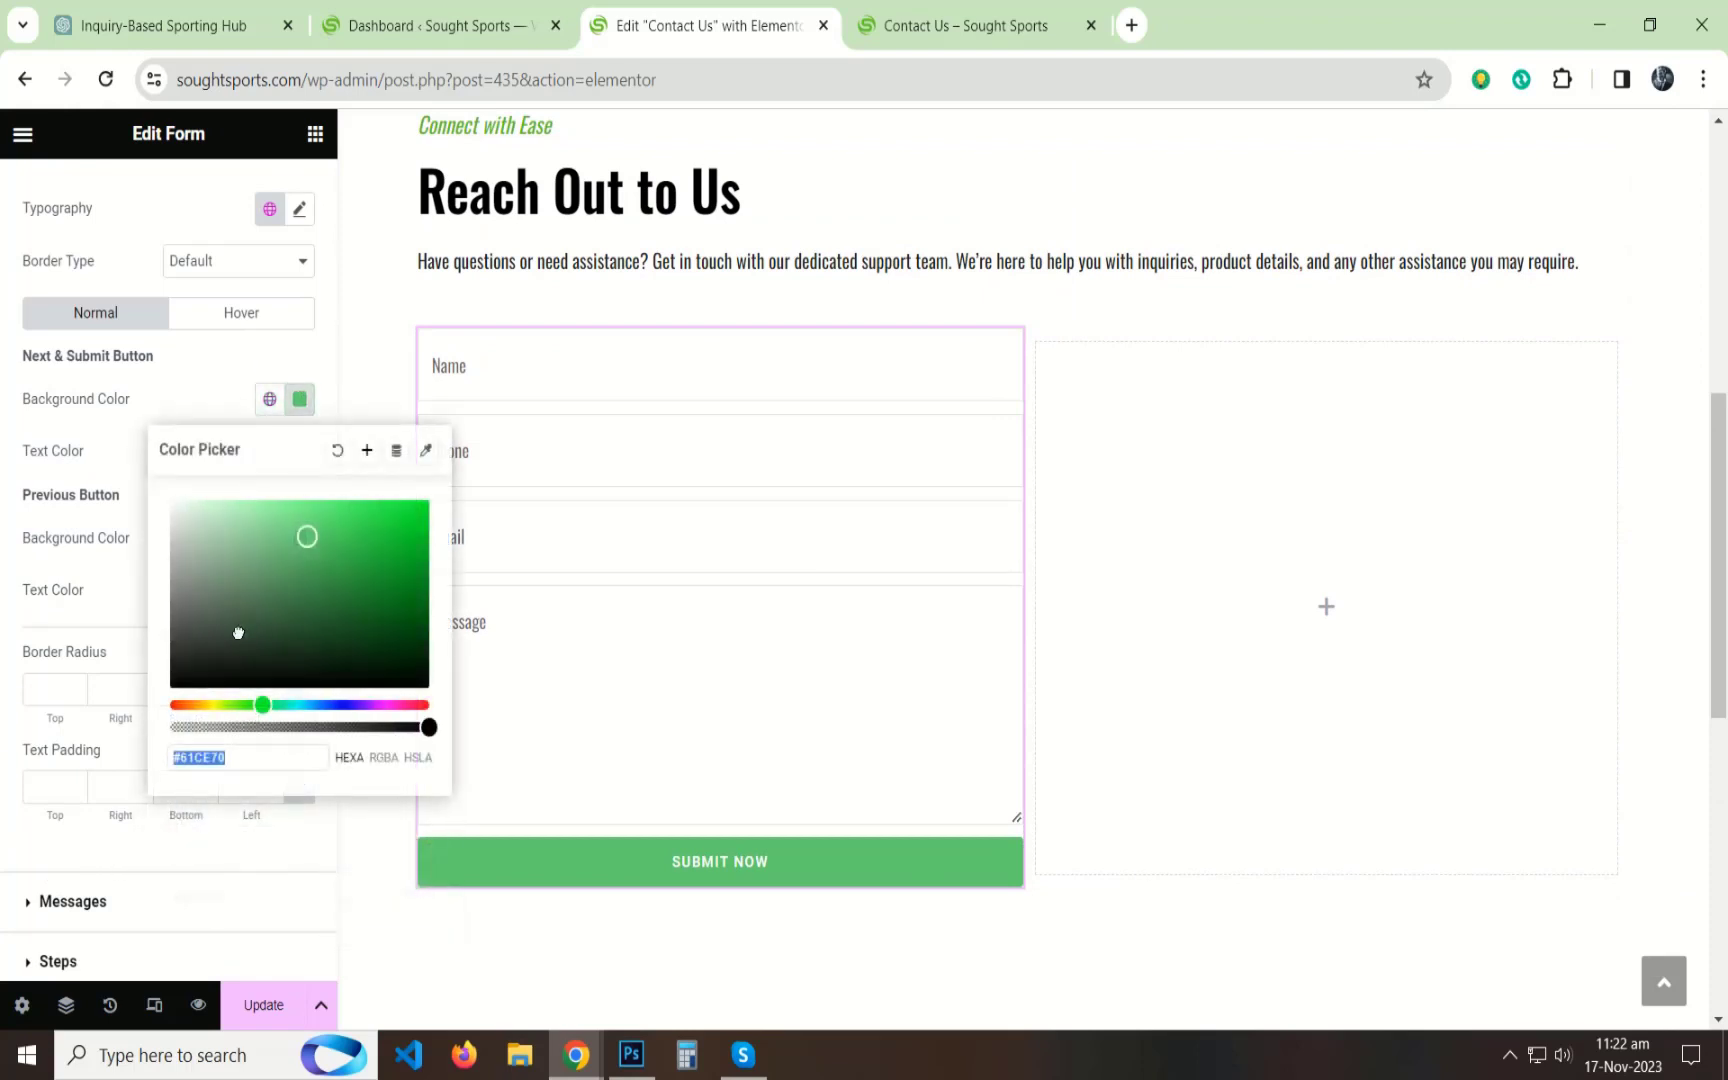
type("#000000")
left_click(62, 778)
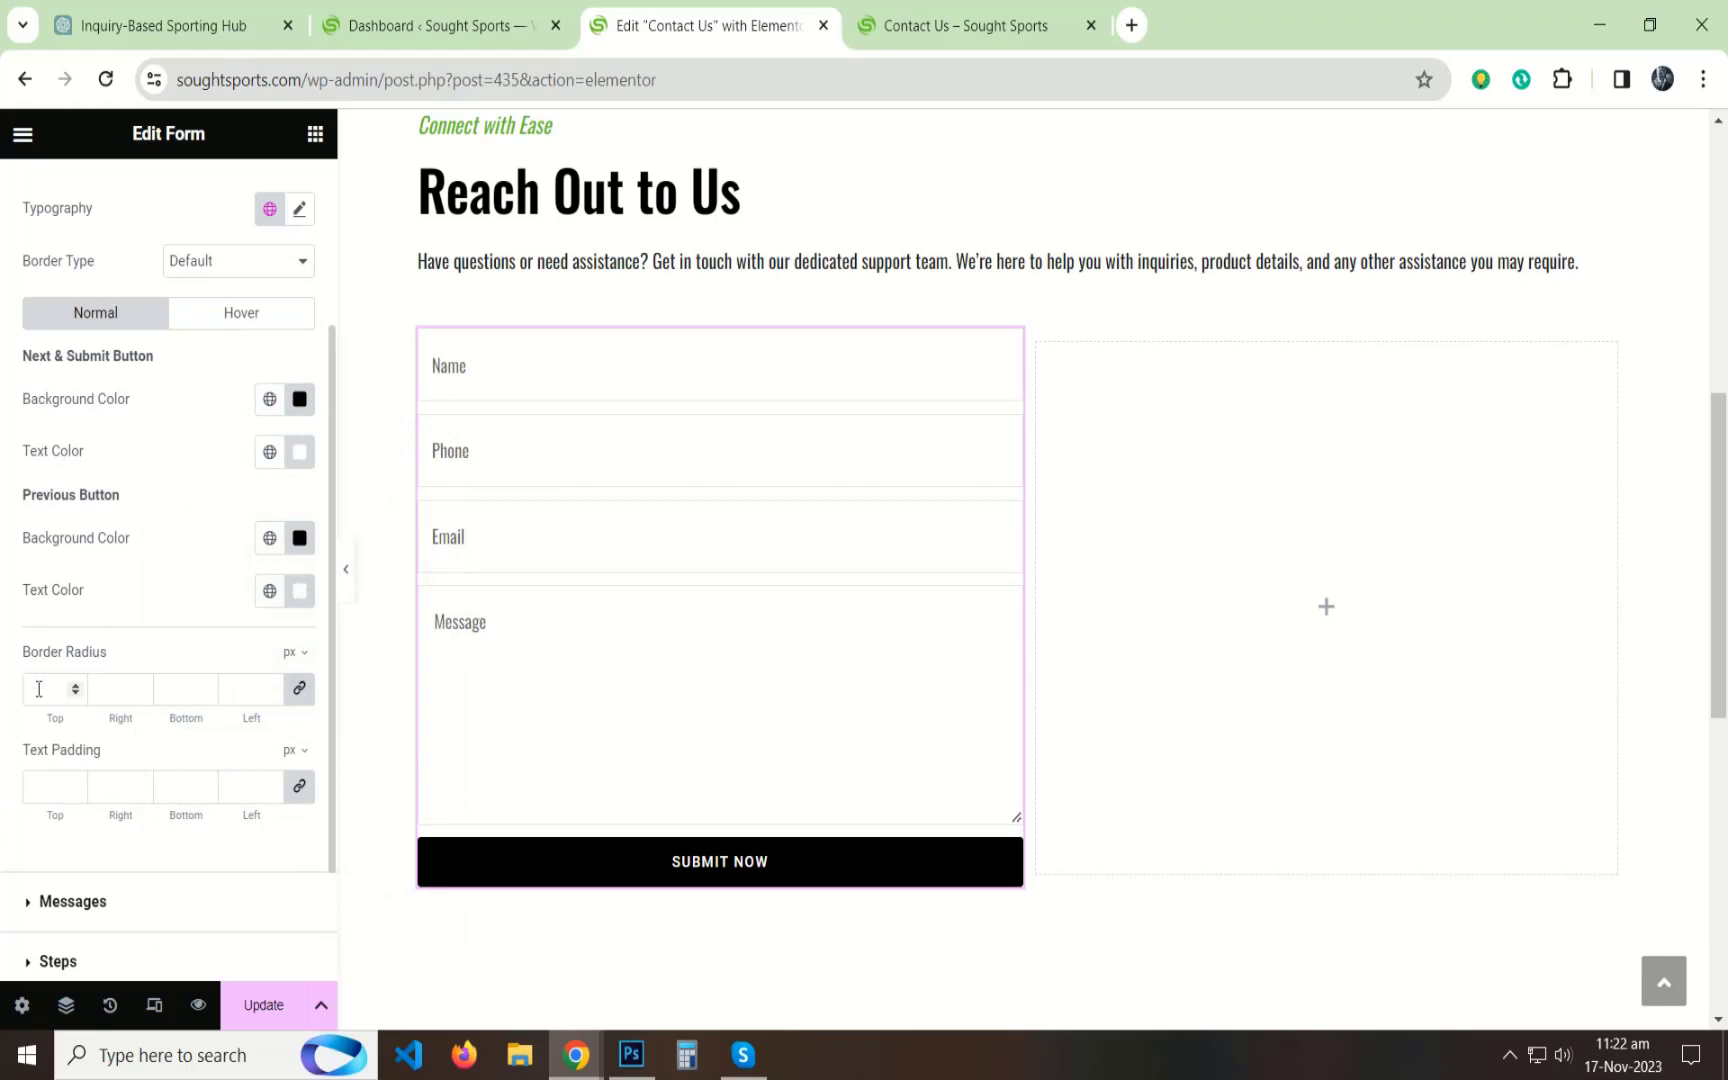
Set the form button border radius to 0 and its typography to Oswald, 15 px, weight 400 (Normal).
left_click(299, 211)
left_click(216, 330)
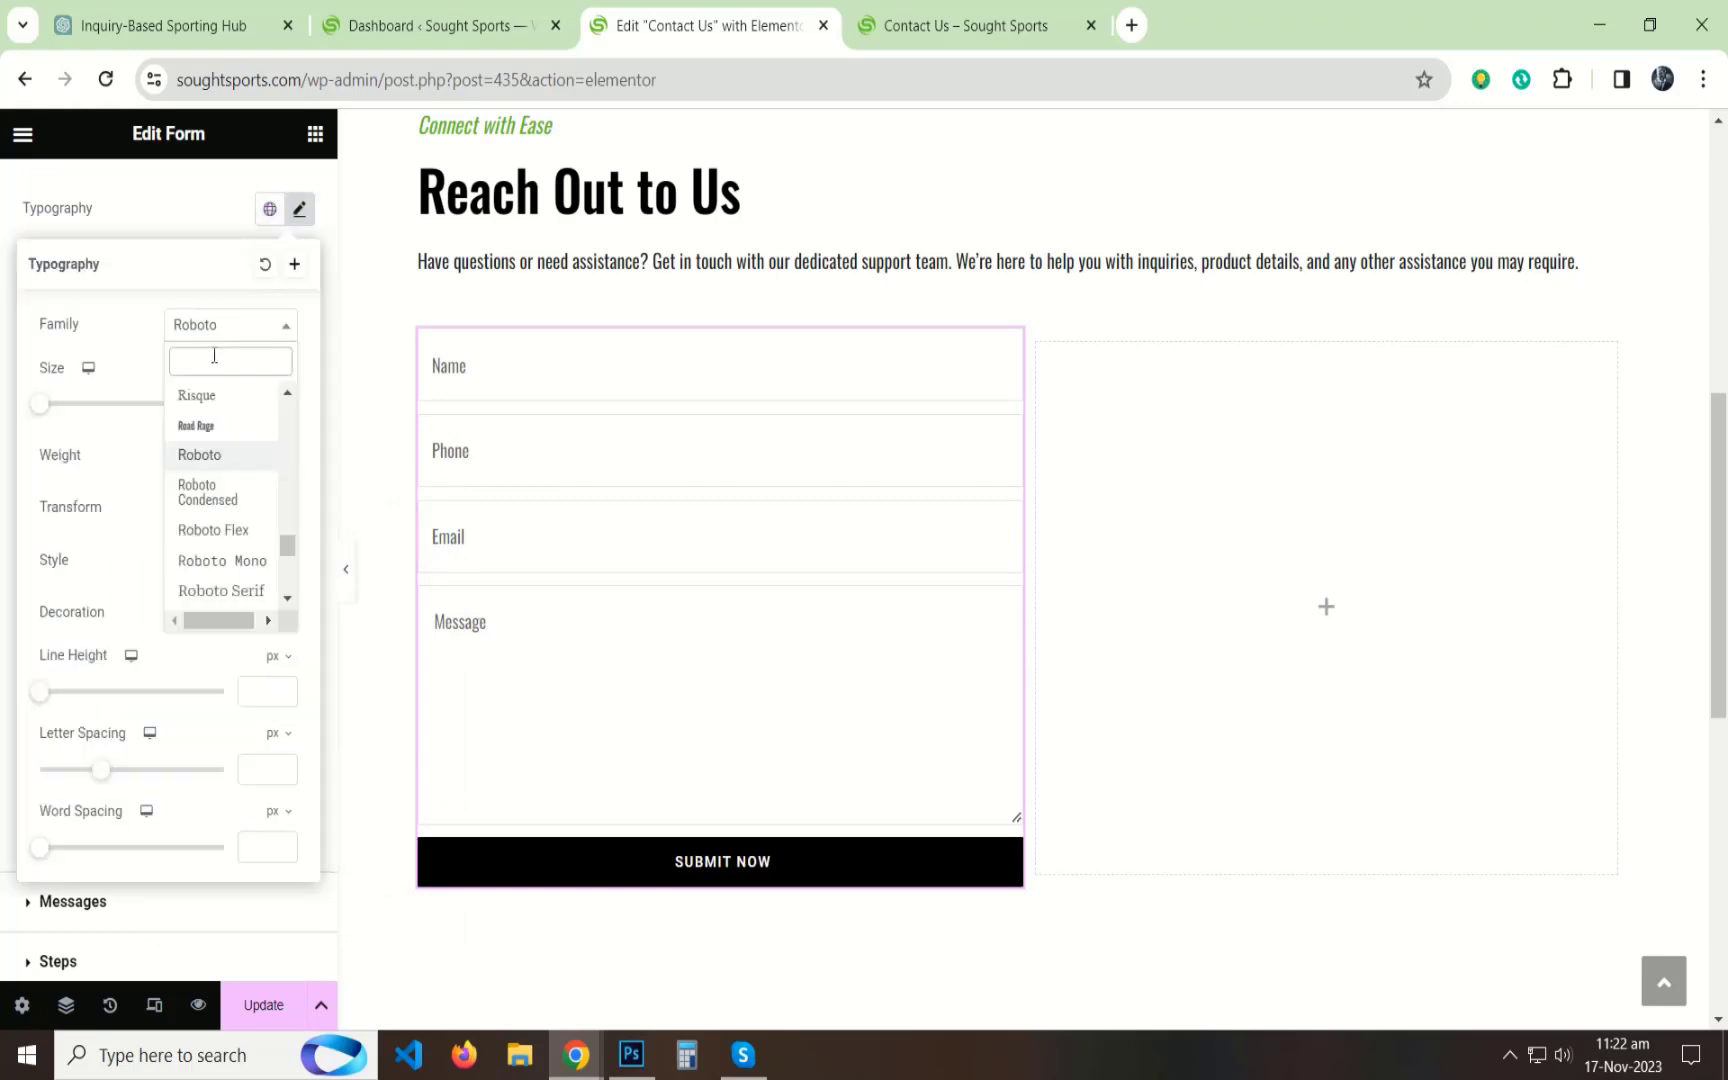
type("osw")
key("Return")
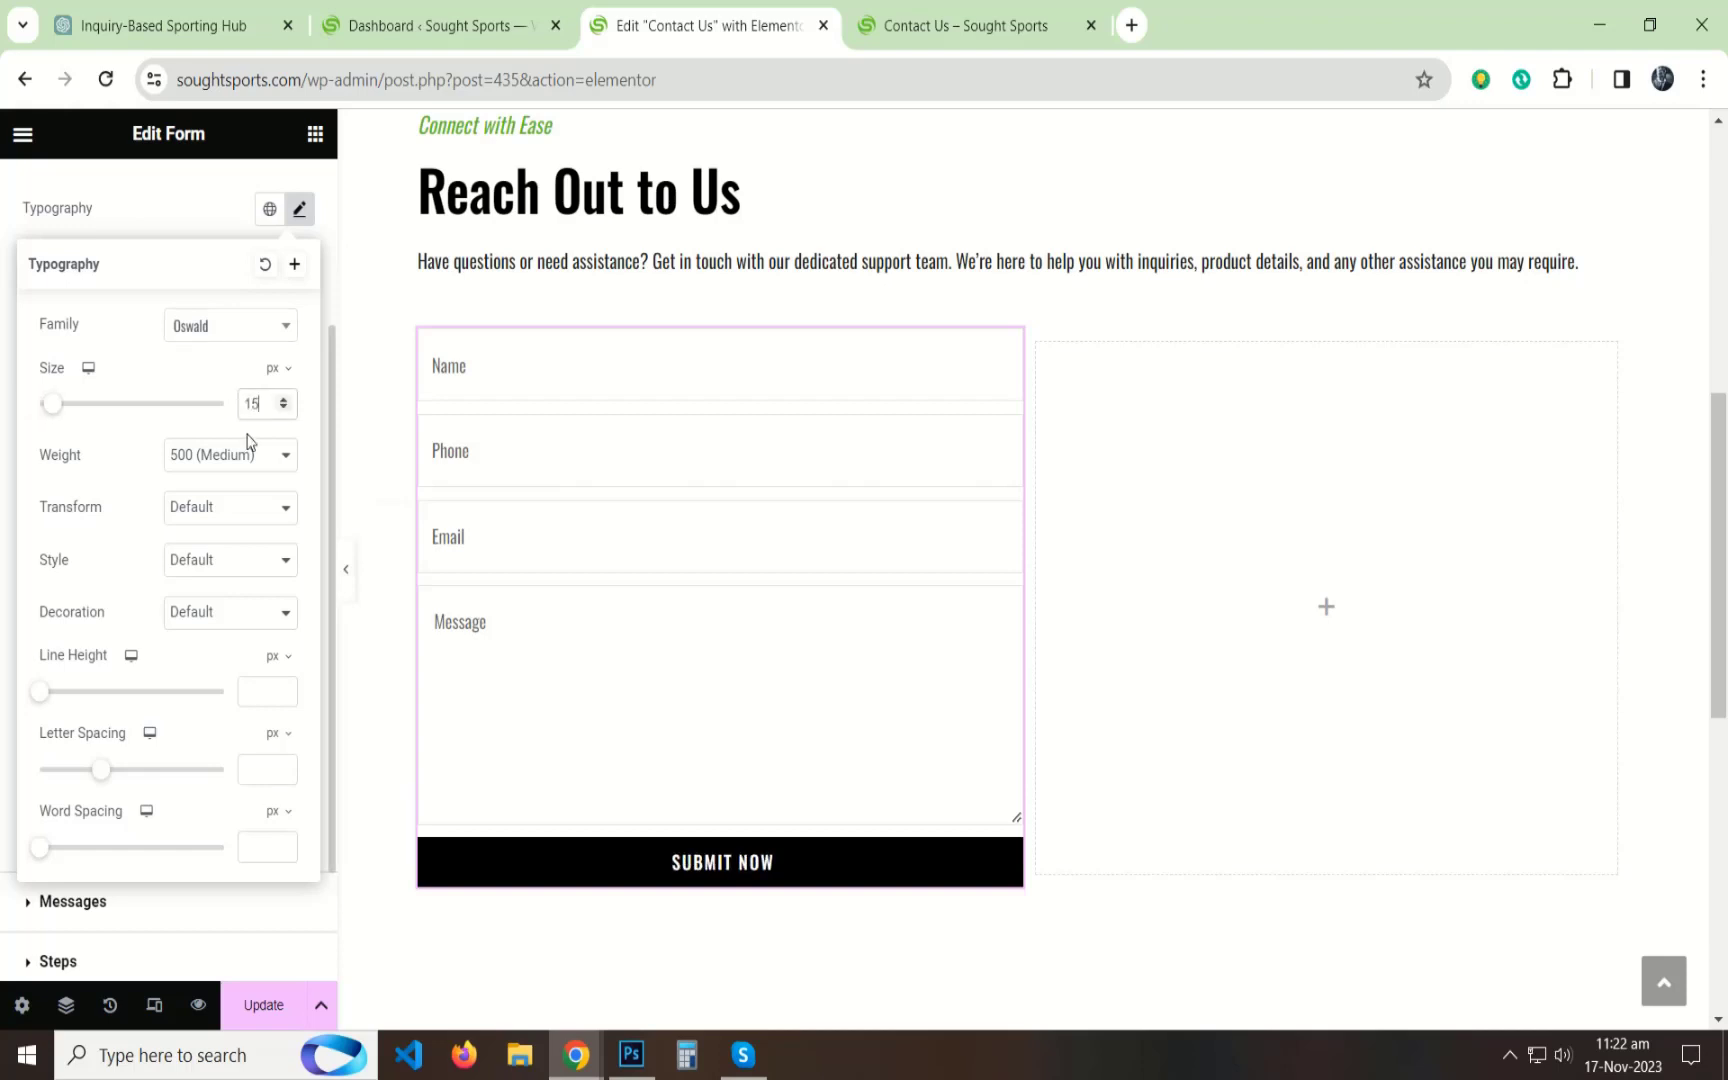
left_click(218, 462)
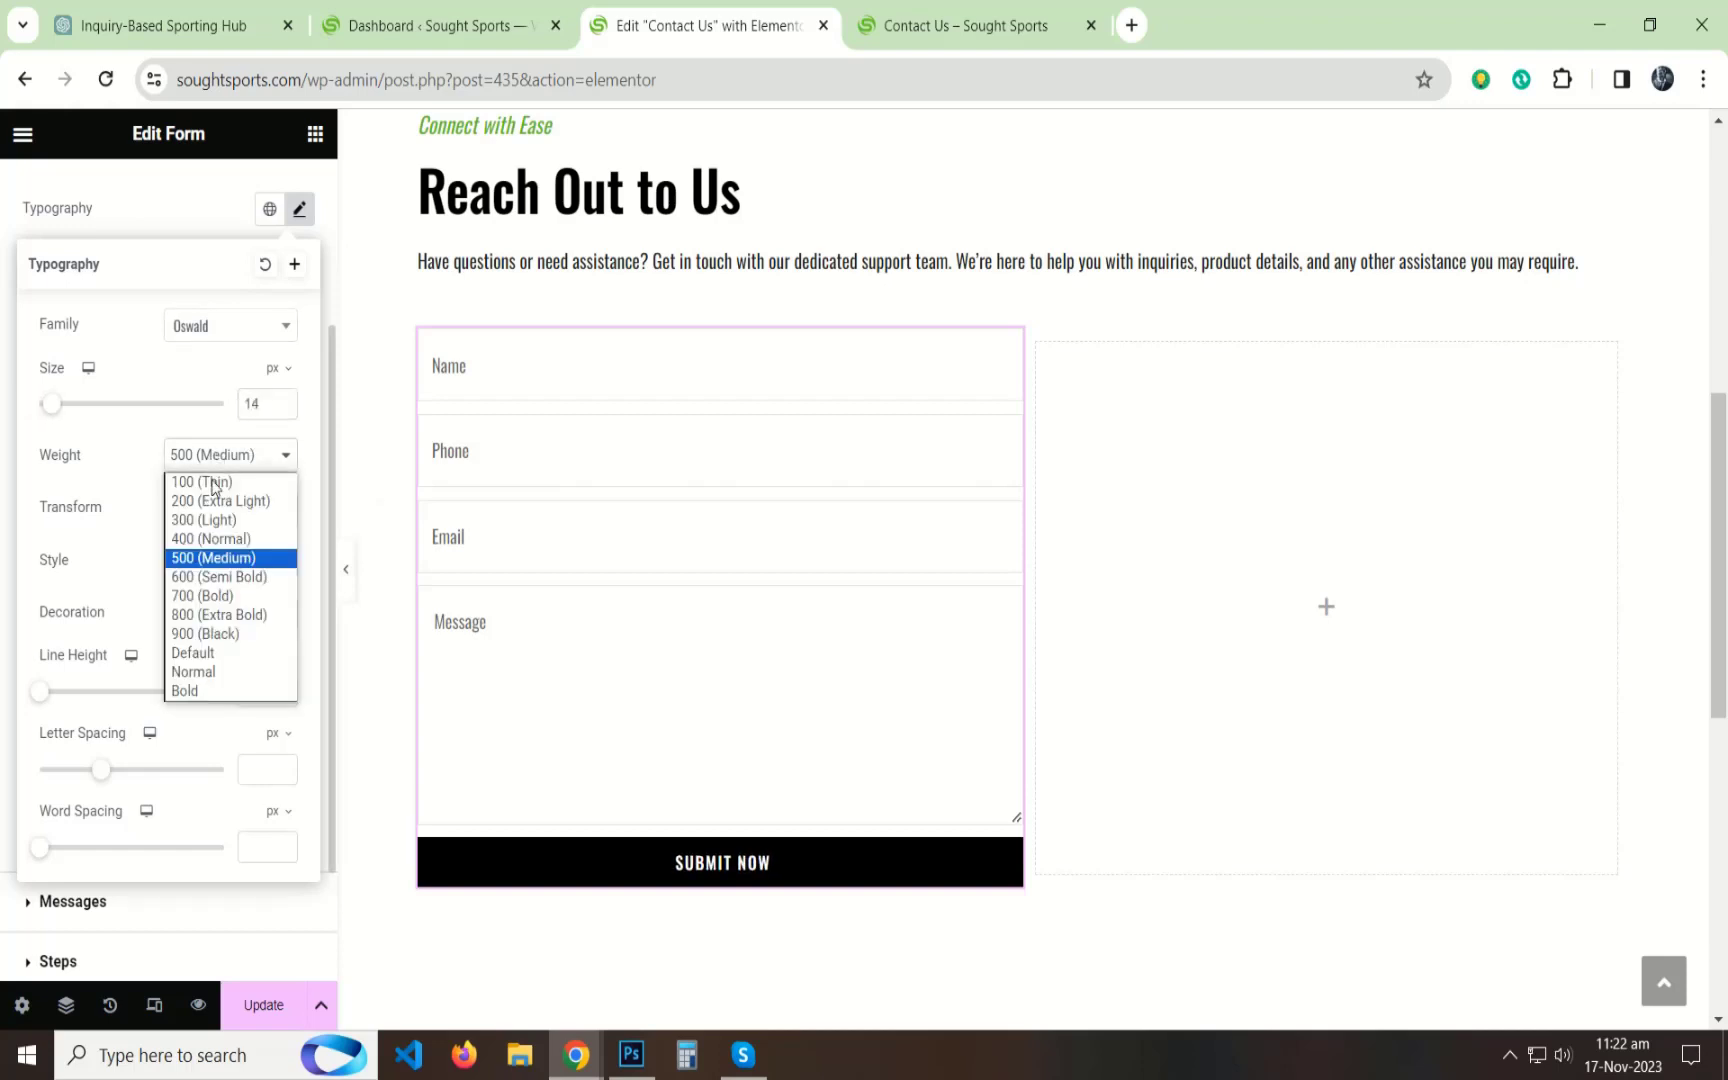
left_click(203, 538)
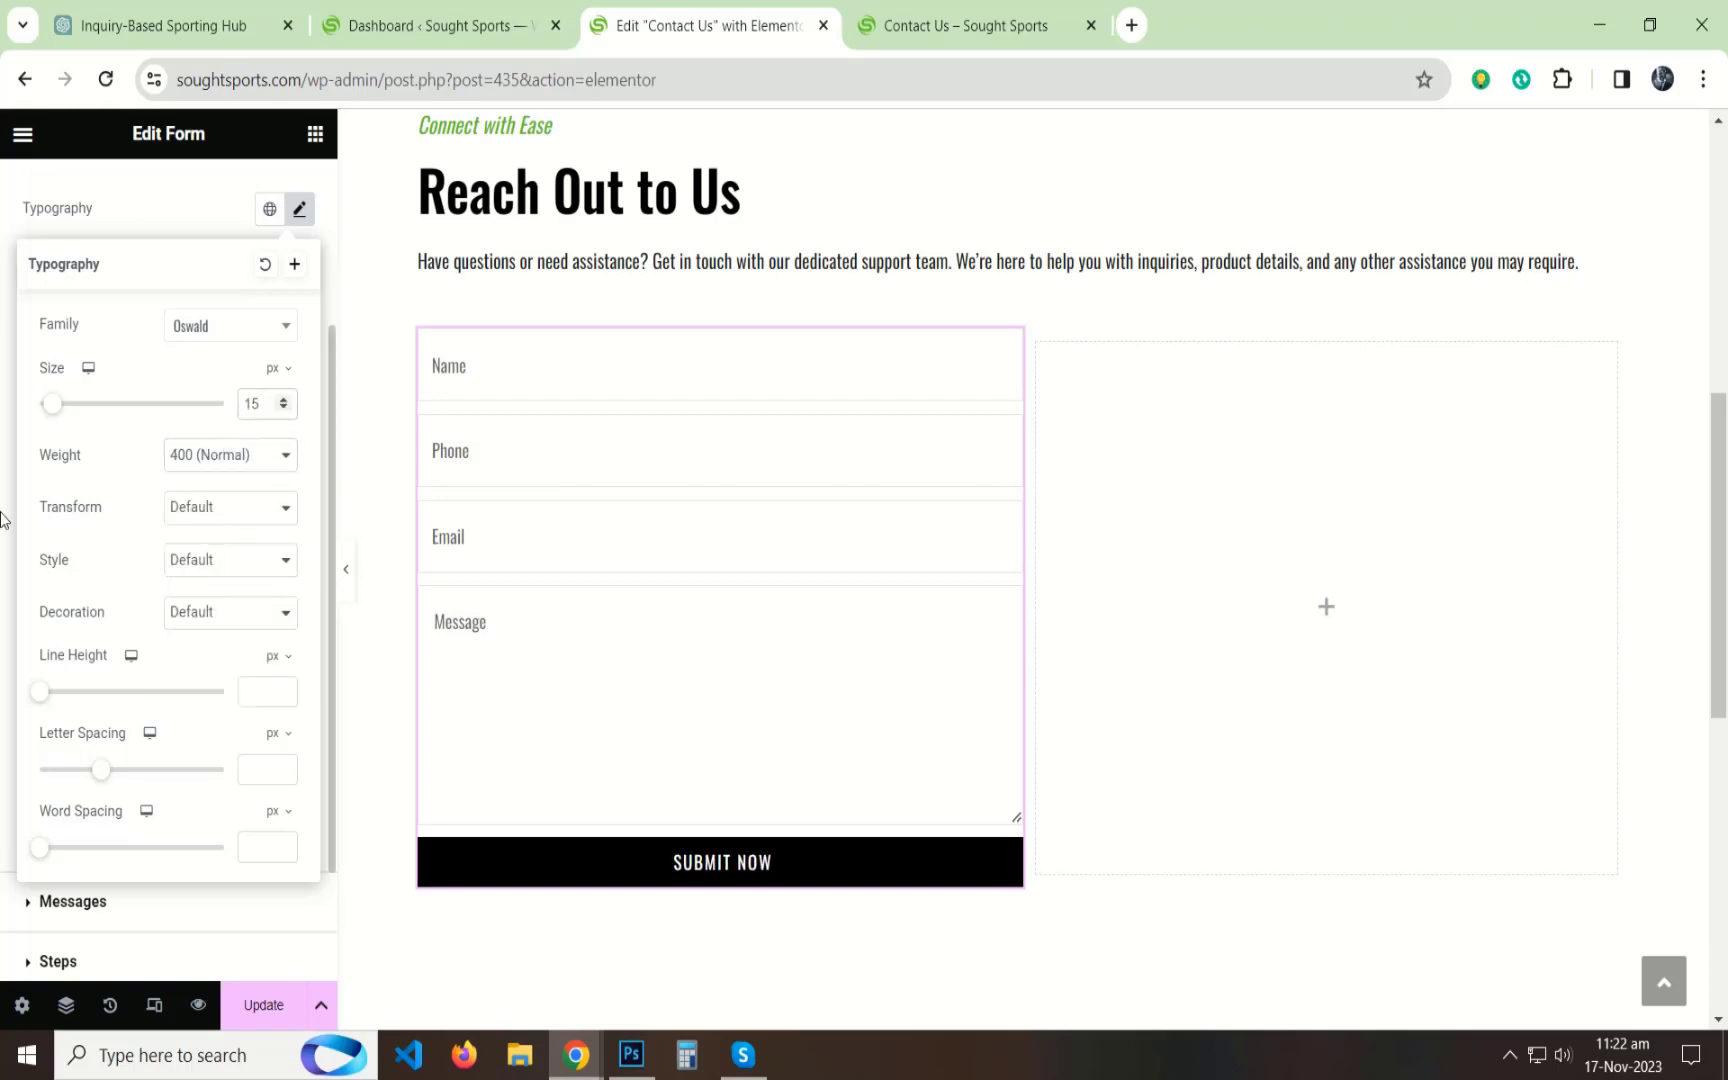
Set the form button typography's line height to 45 px.
left_click(252, 688)
type("4")
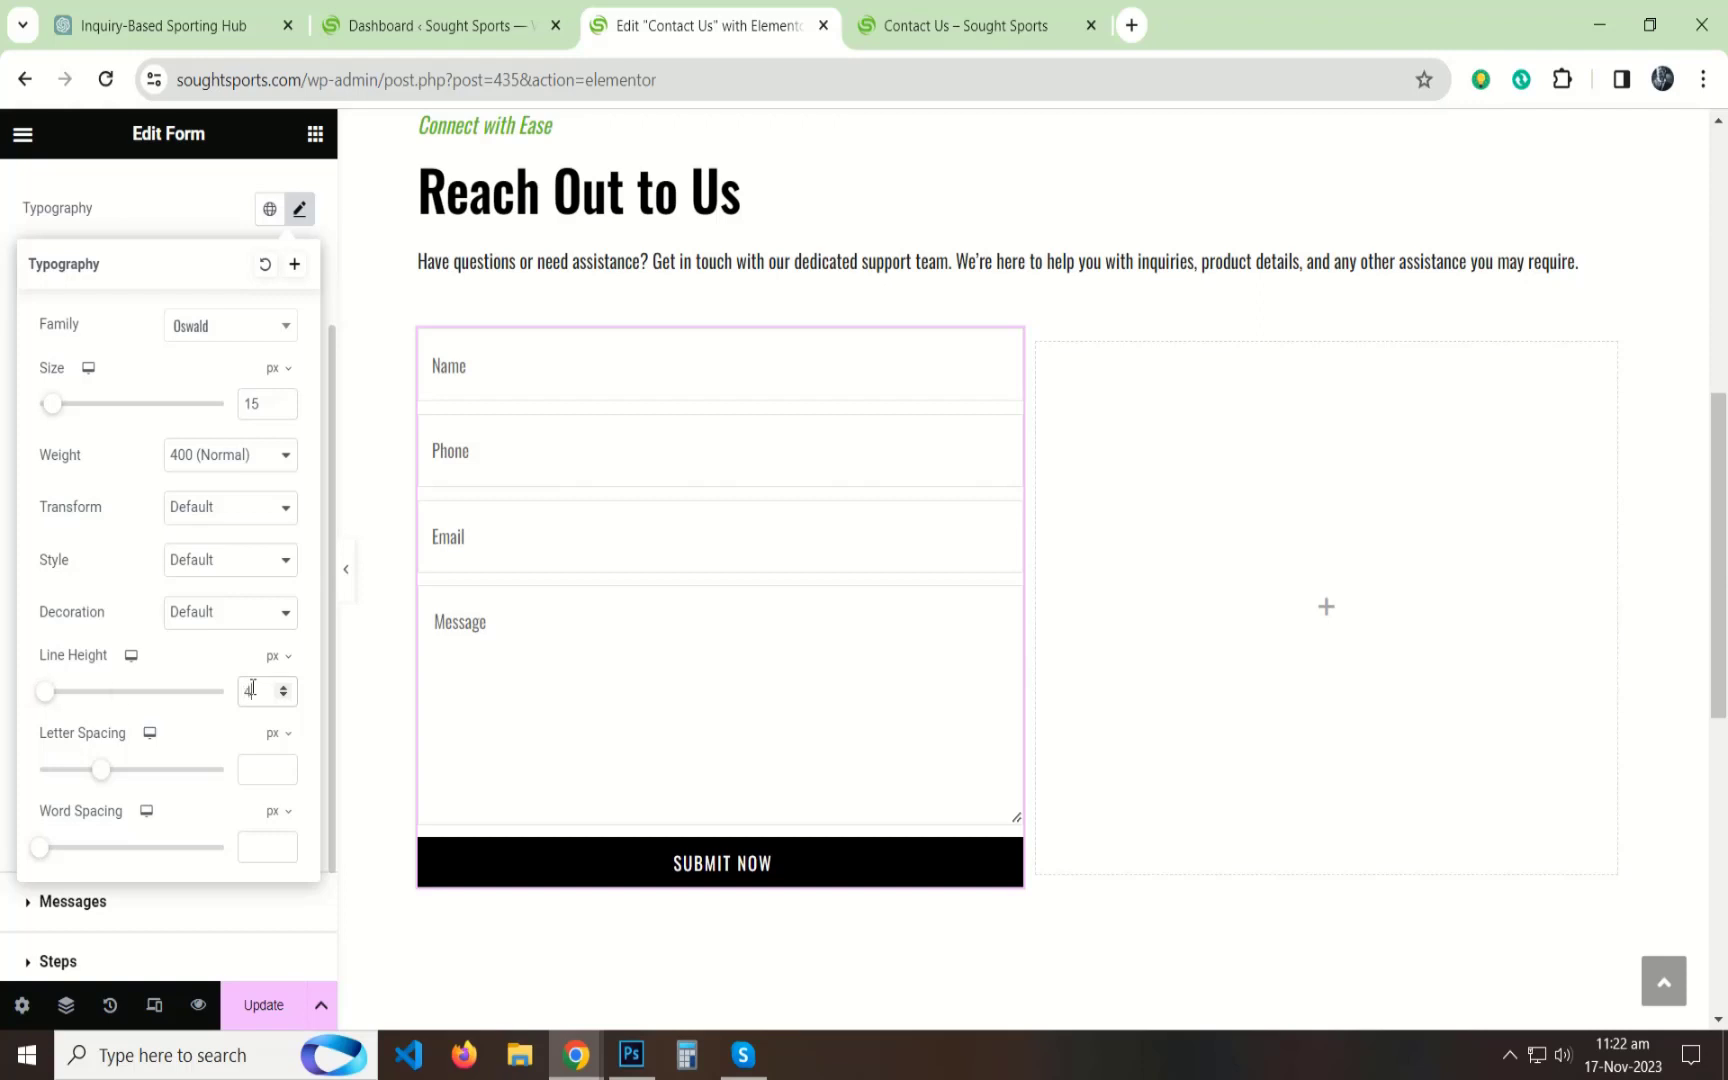
type("5")
left_click(2, 730)
scroll(5, 556, "up", 3)
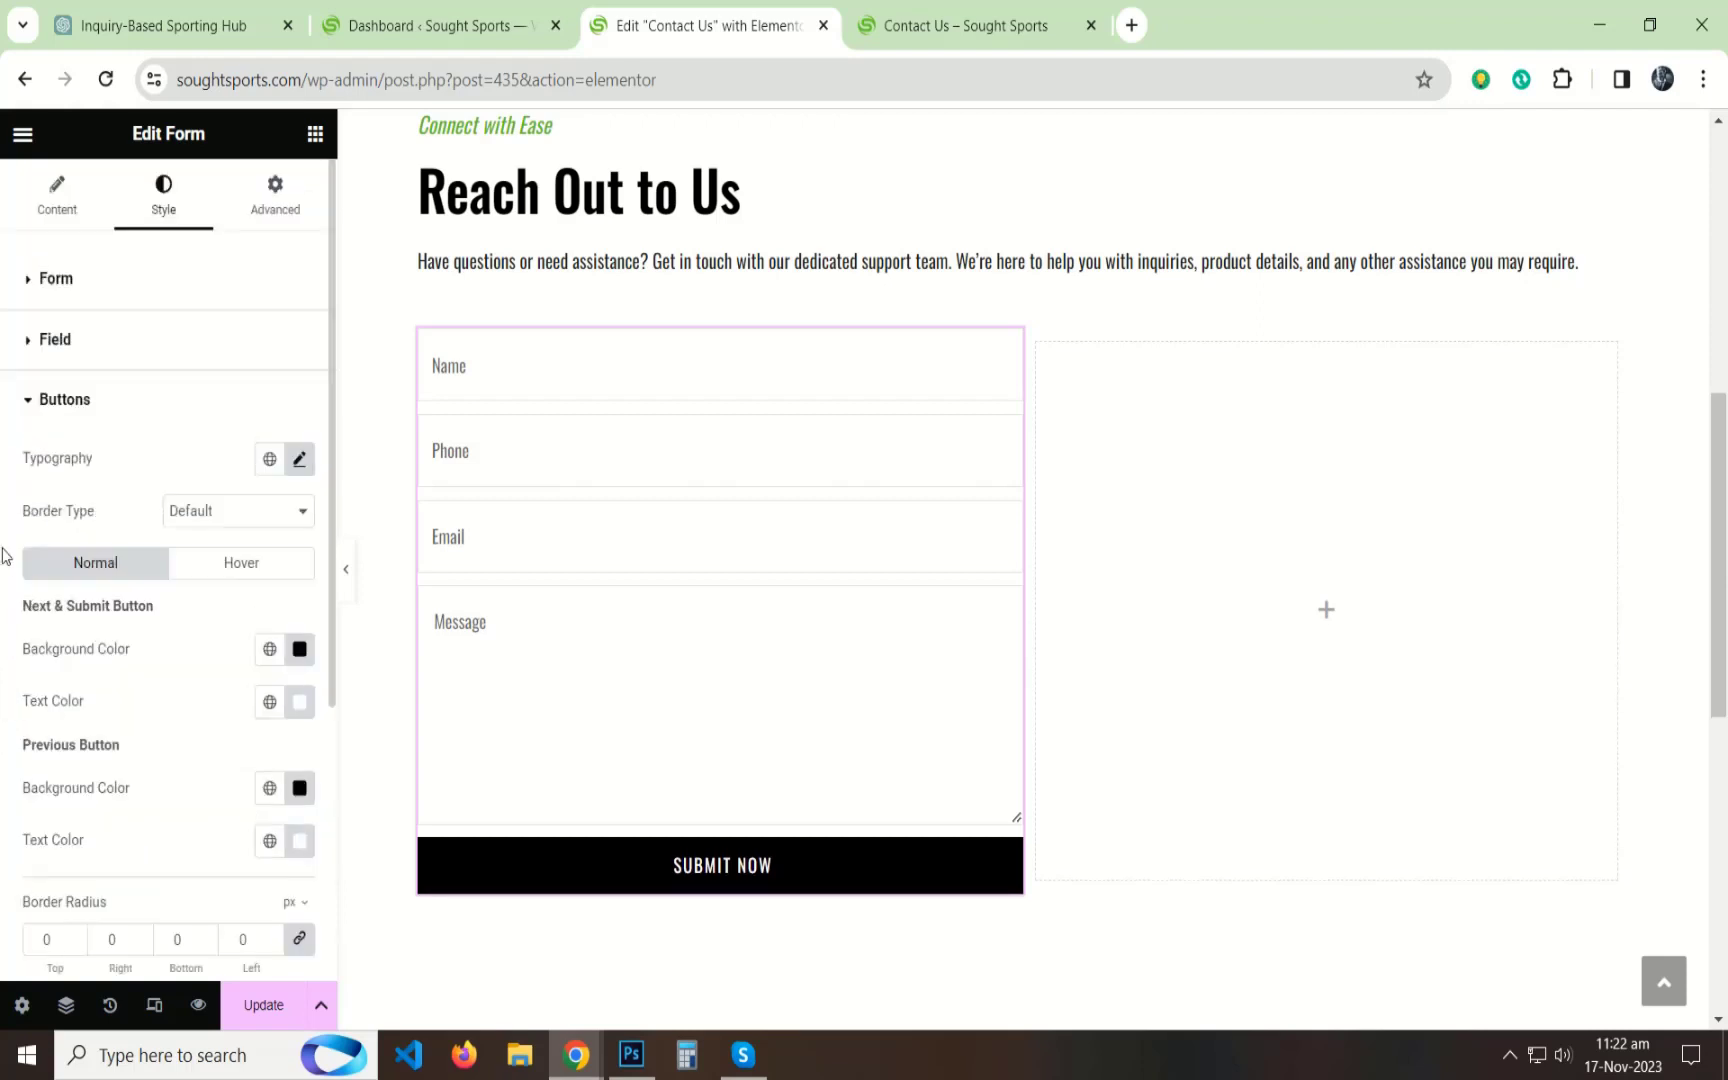
left_click(22, 405)
Update the Contact Us page and preview the styled form without the editing panel.
left_click(298, 1006)
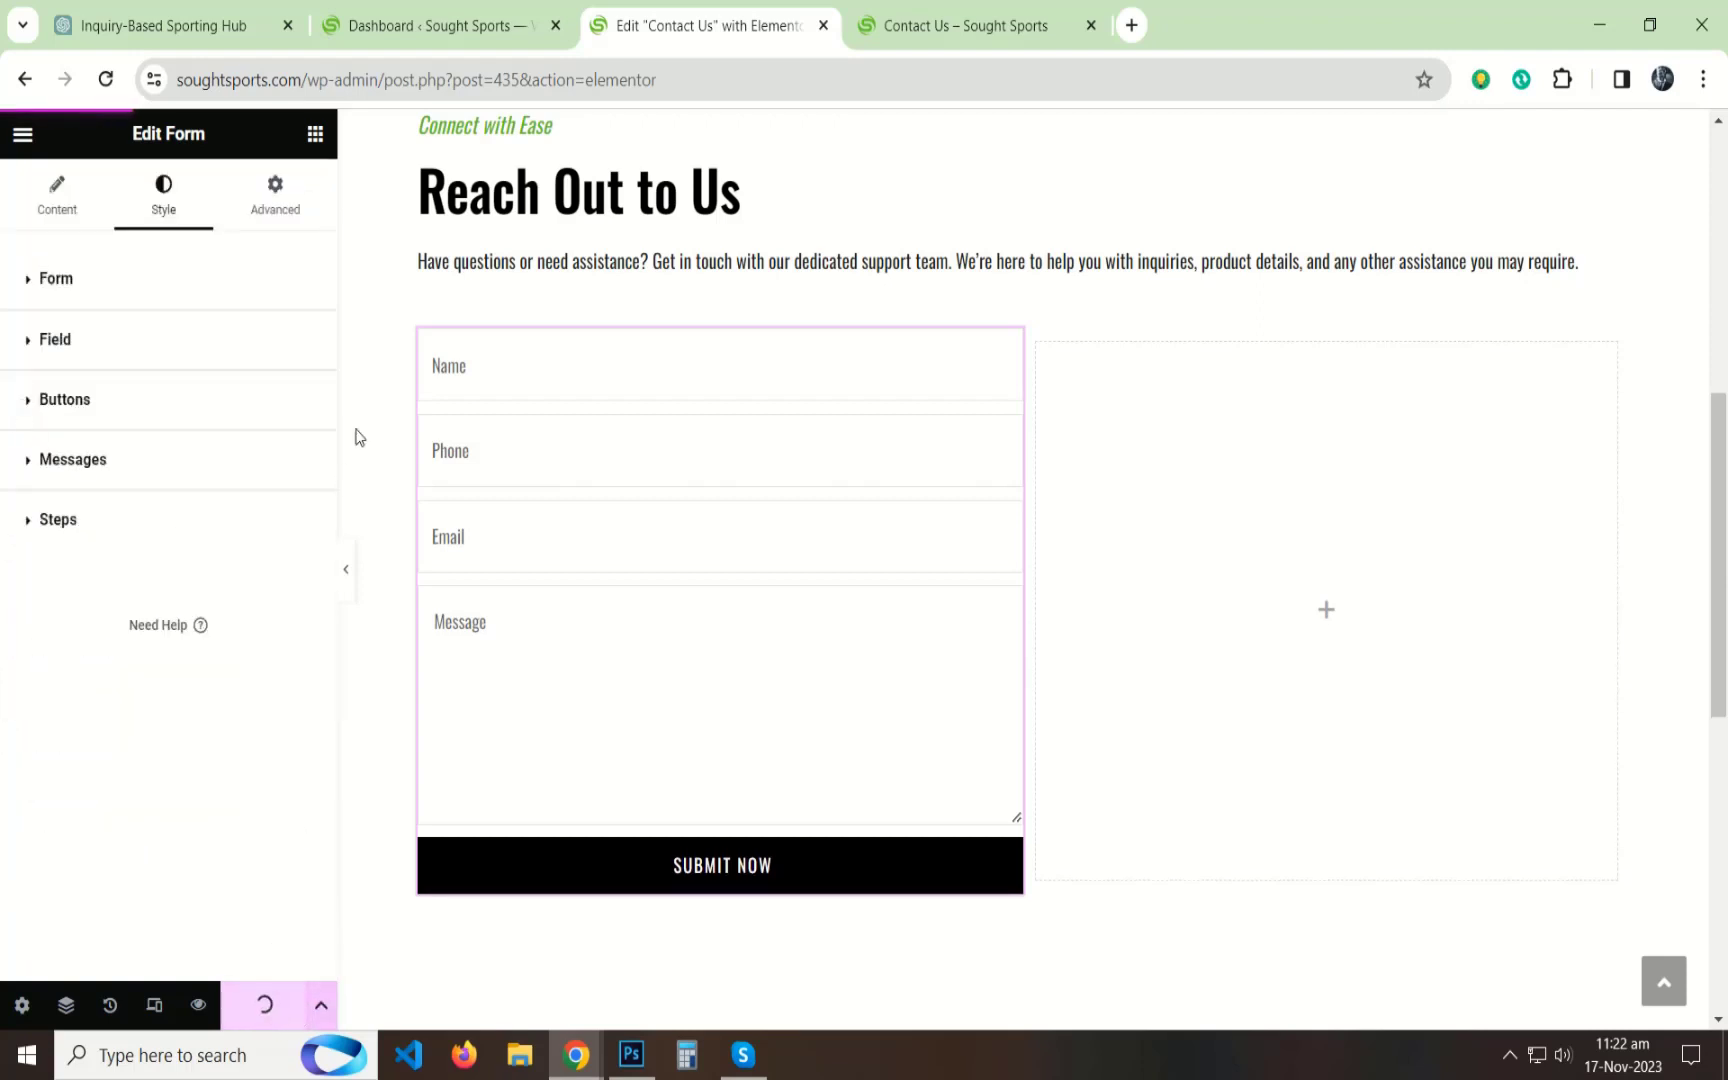
left_click(350, 582)
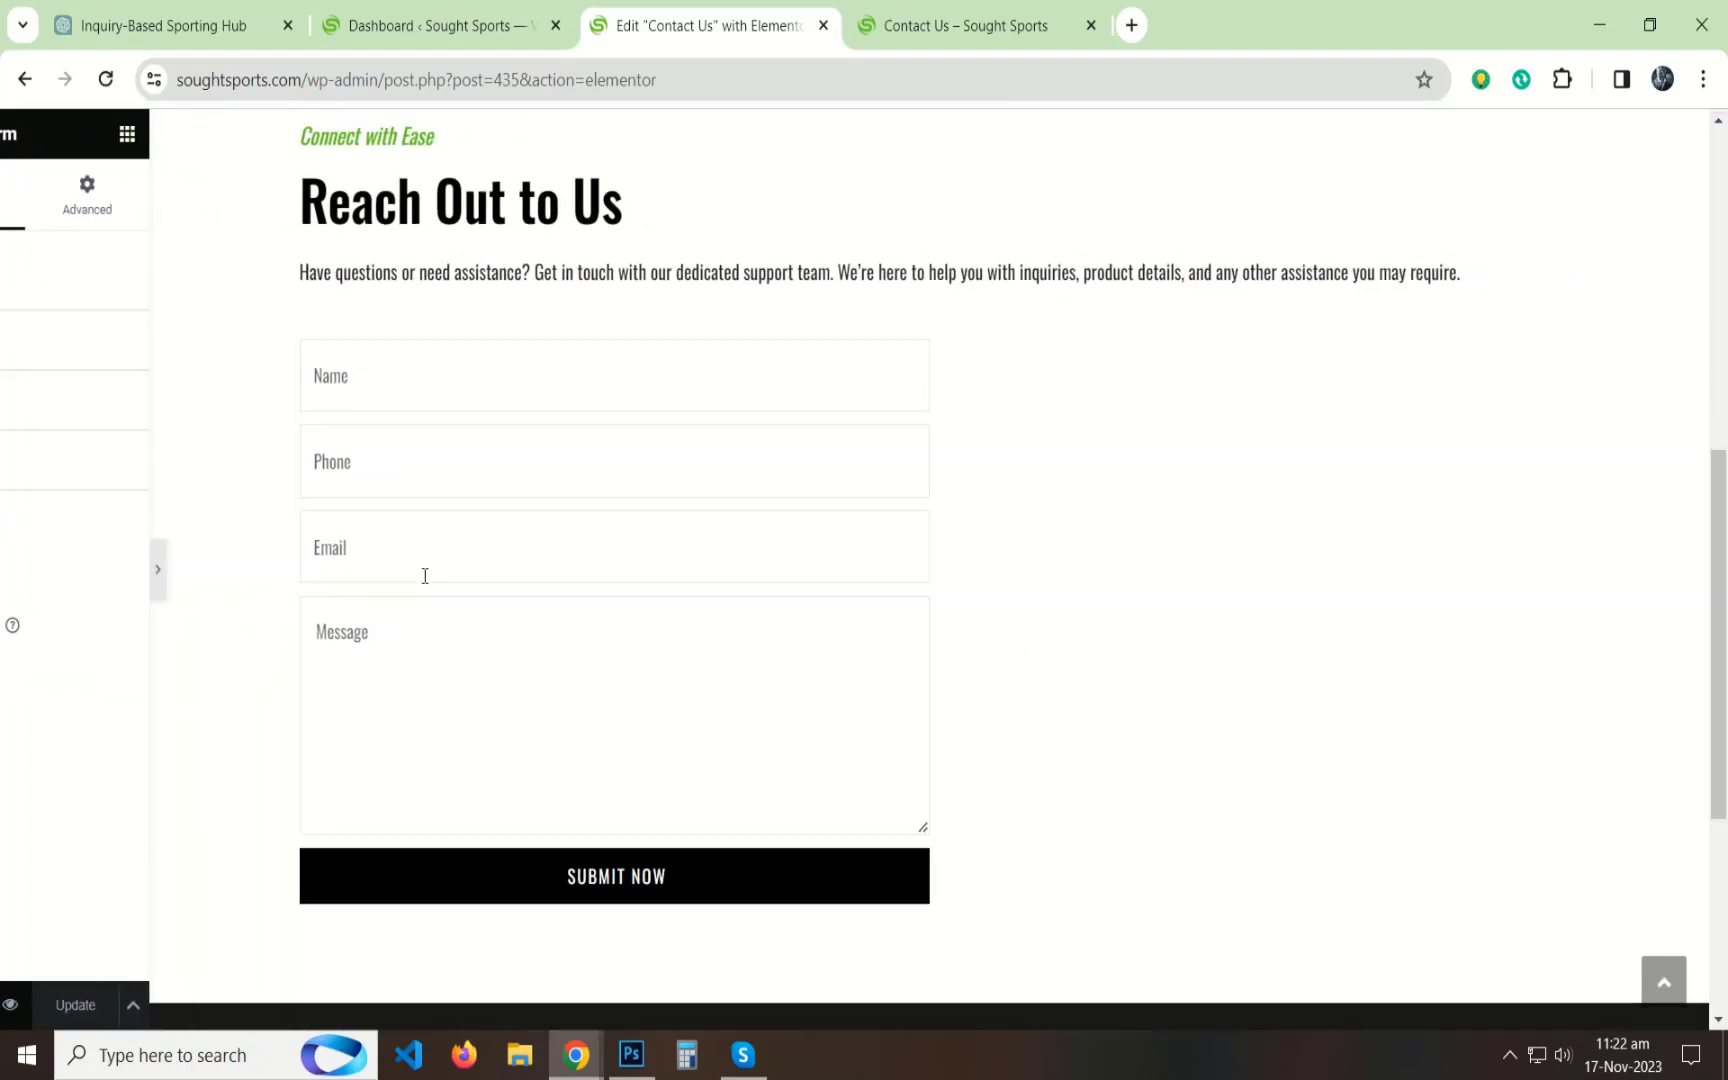
scroll(684, 518, "up", 3)
scroll(690, 520, "down", 3)
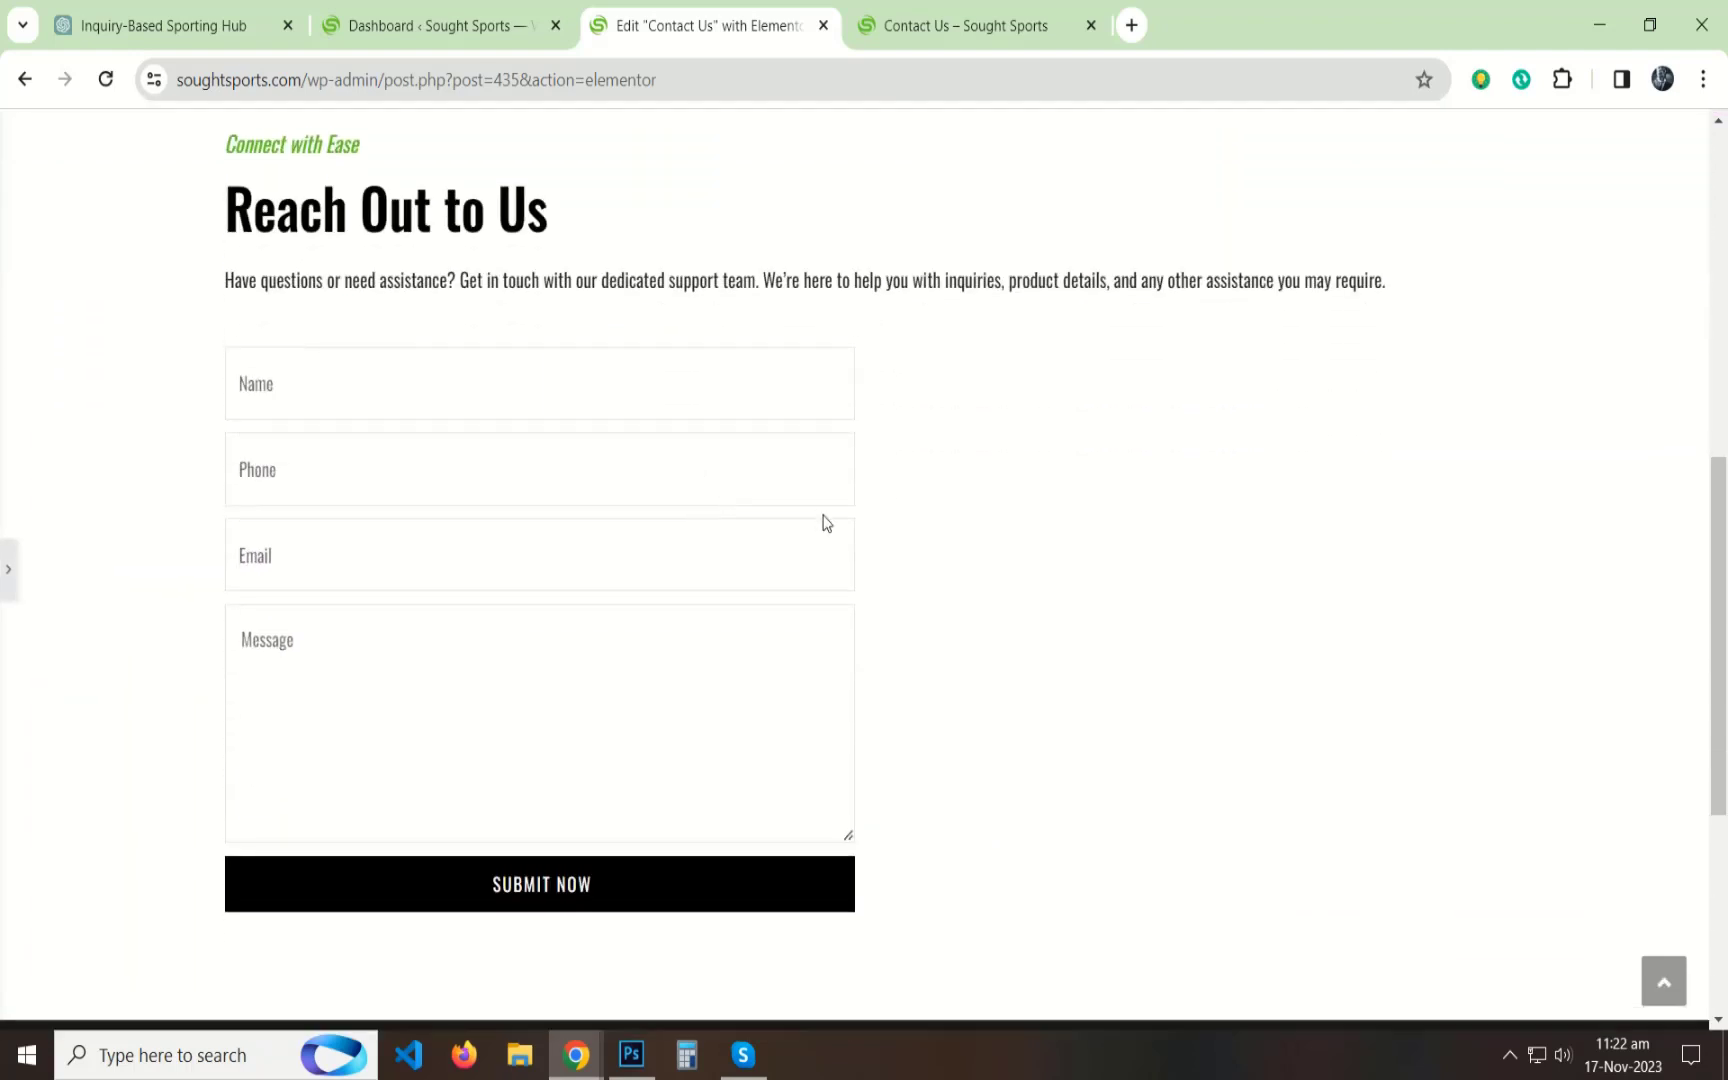
scroll(826, 522, "up", 1)
left_click(8, 560)
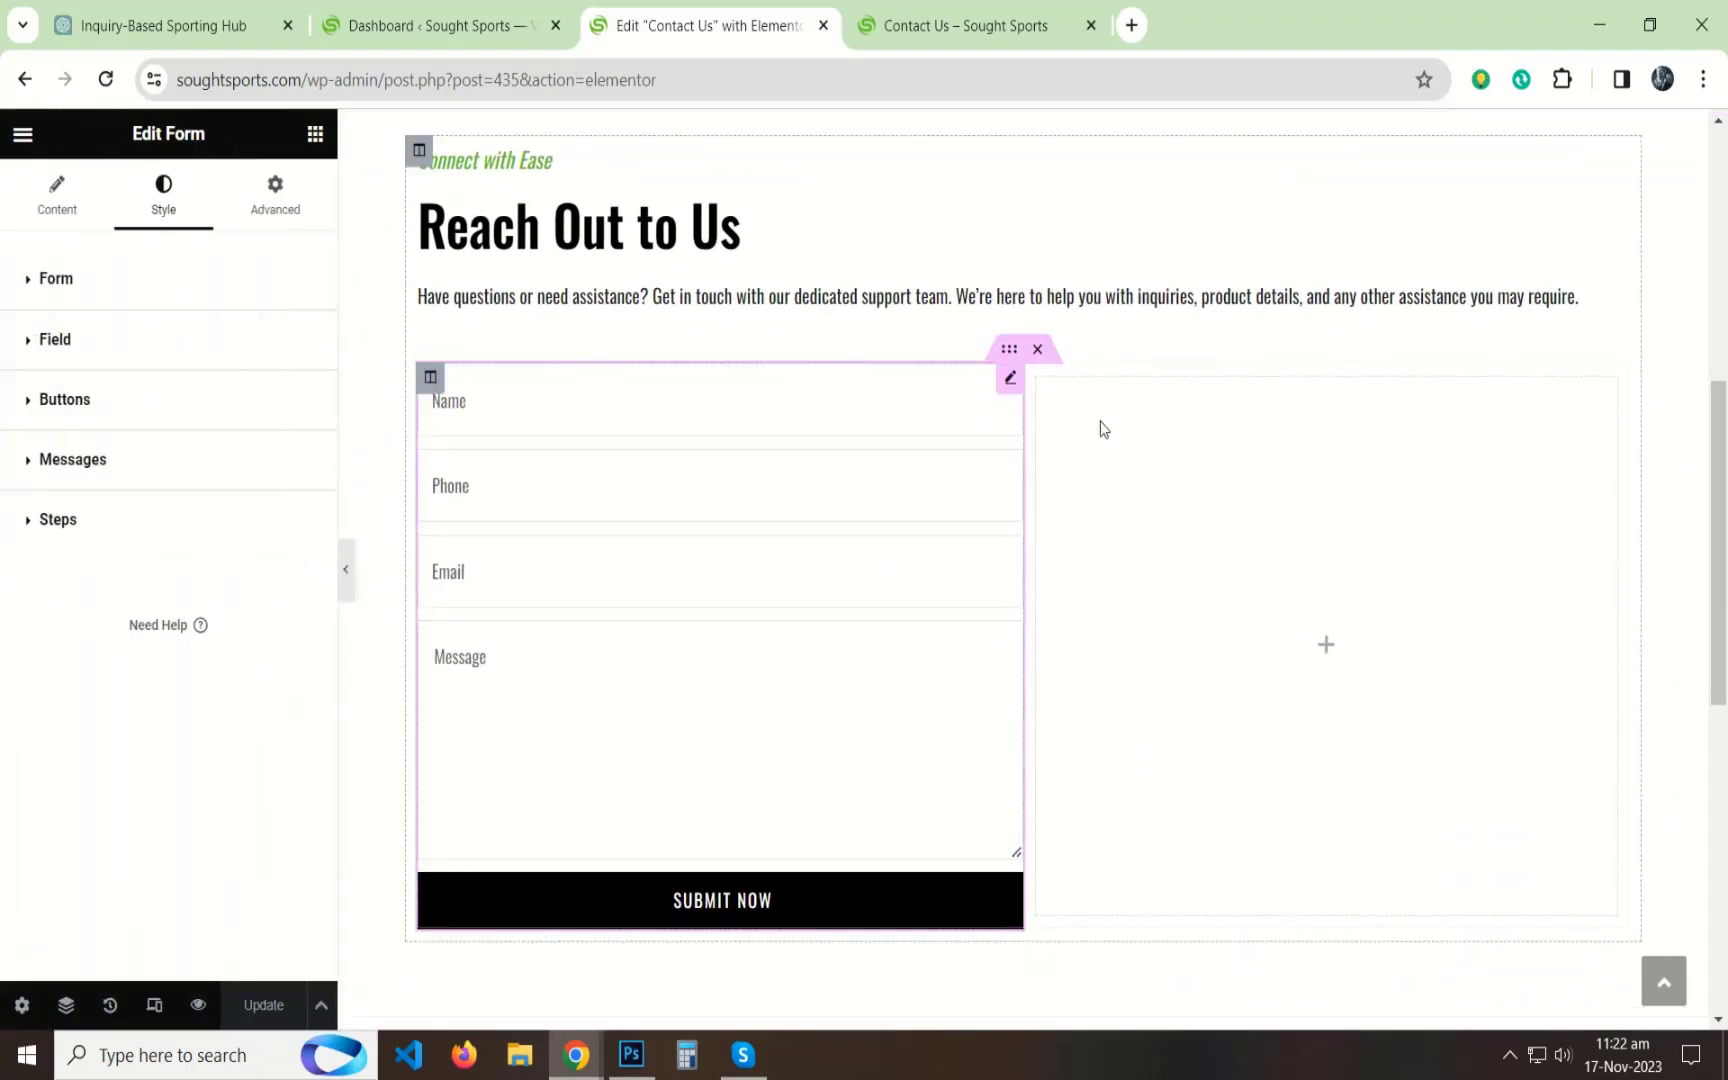
Open the site's homepage in a new tab from the WordPress dashboard, and reload the live Contact Us page to review the form.
left_click(450, 26)
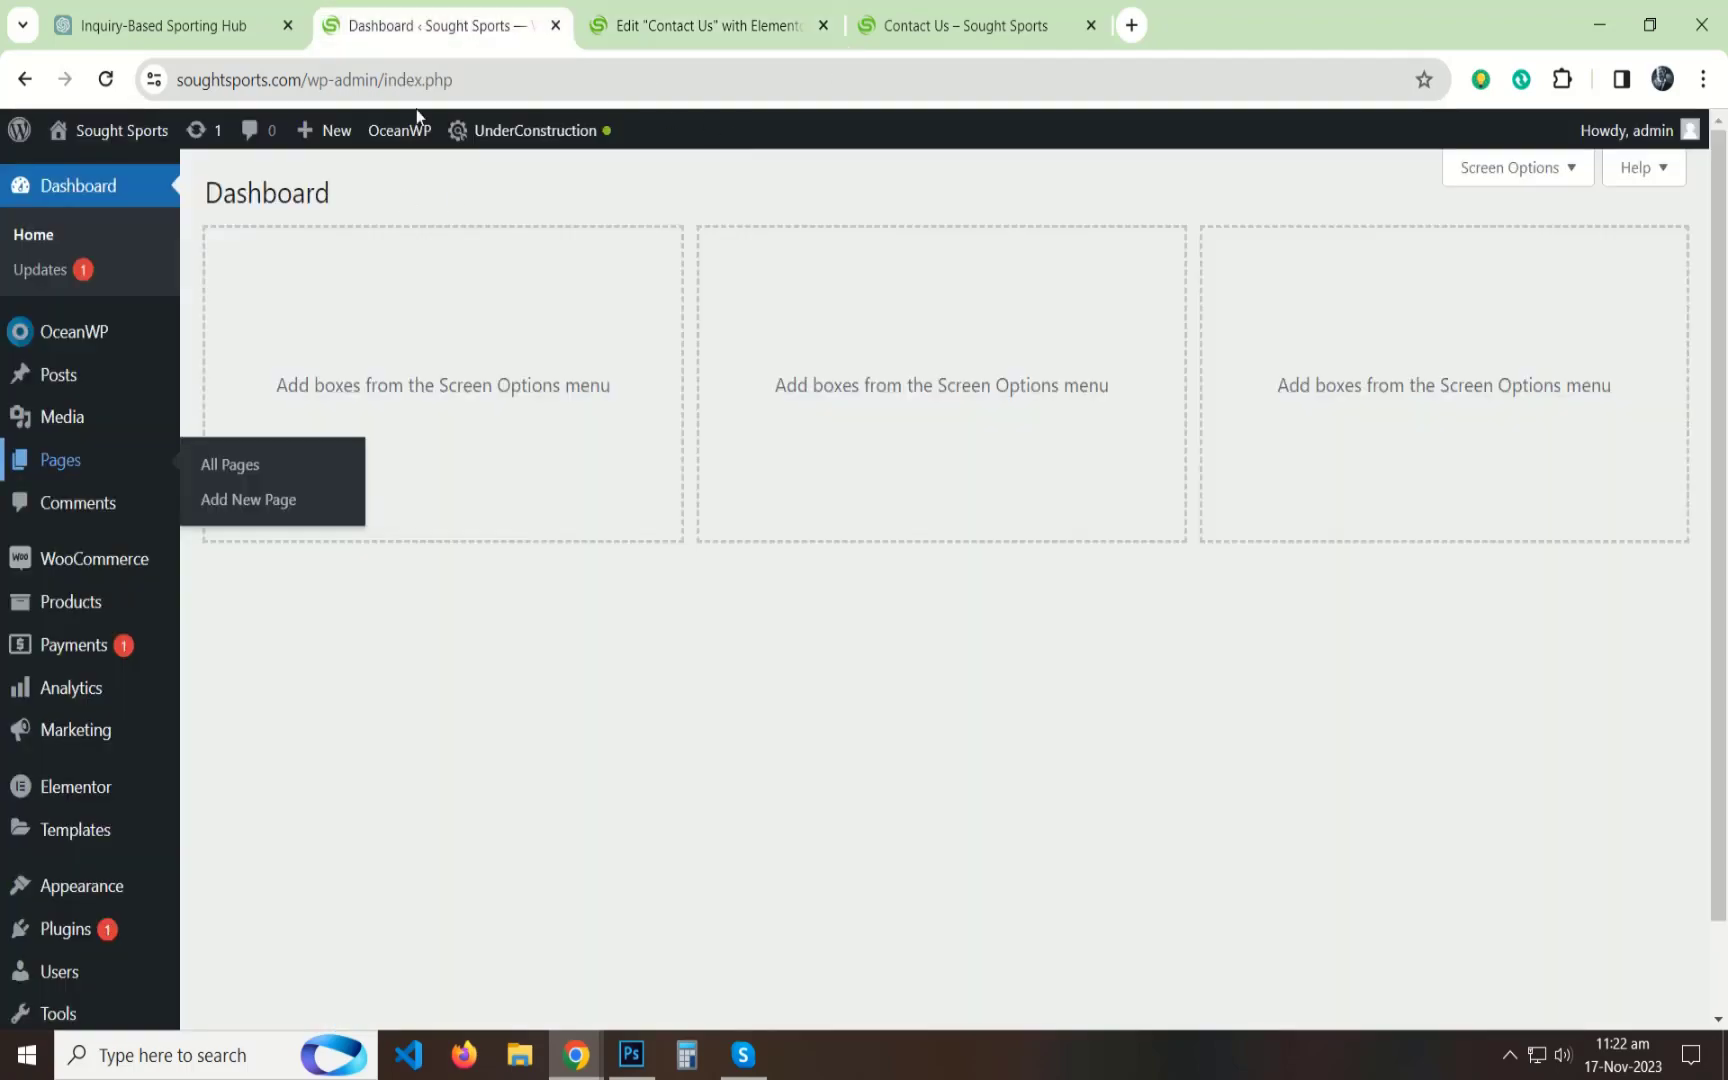
middle_click(87, 138)
left_click(1227, 14)
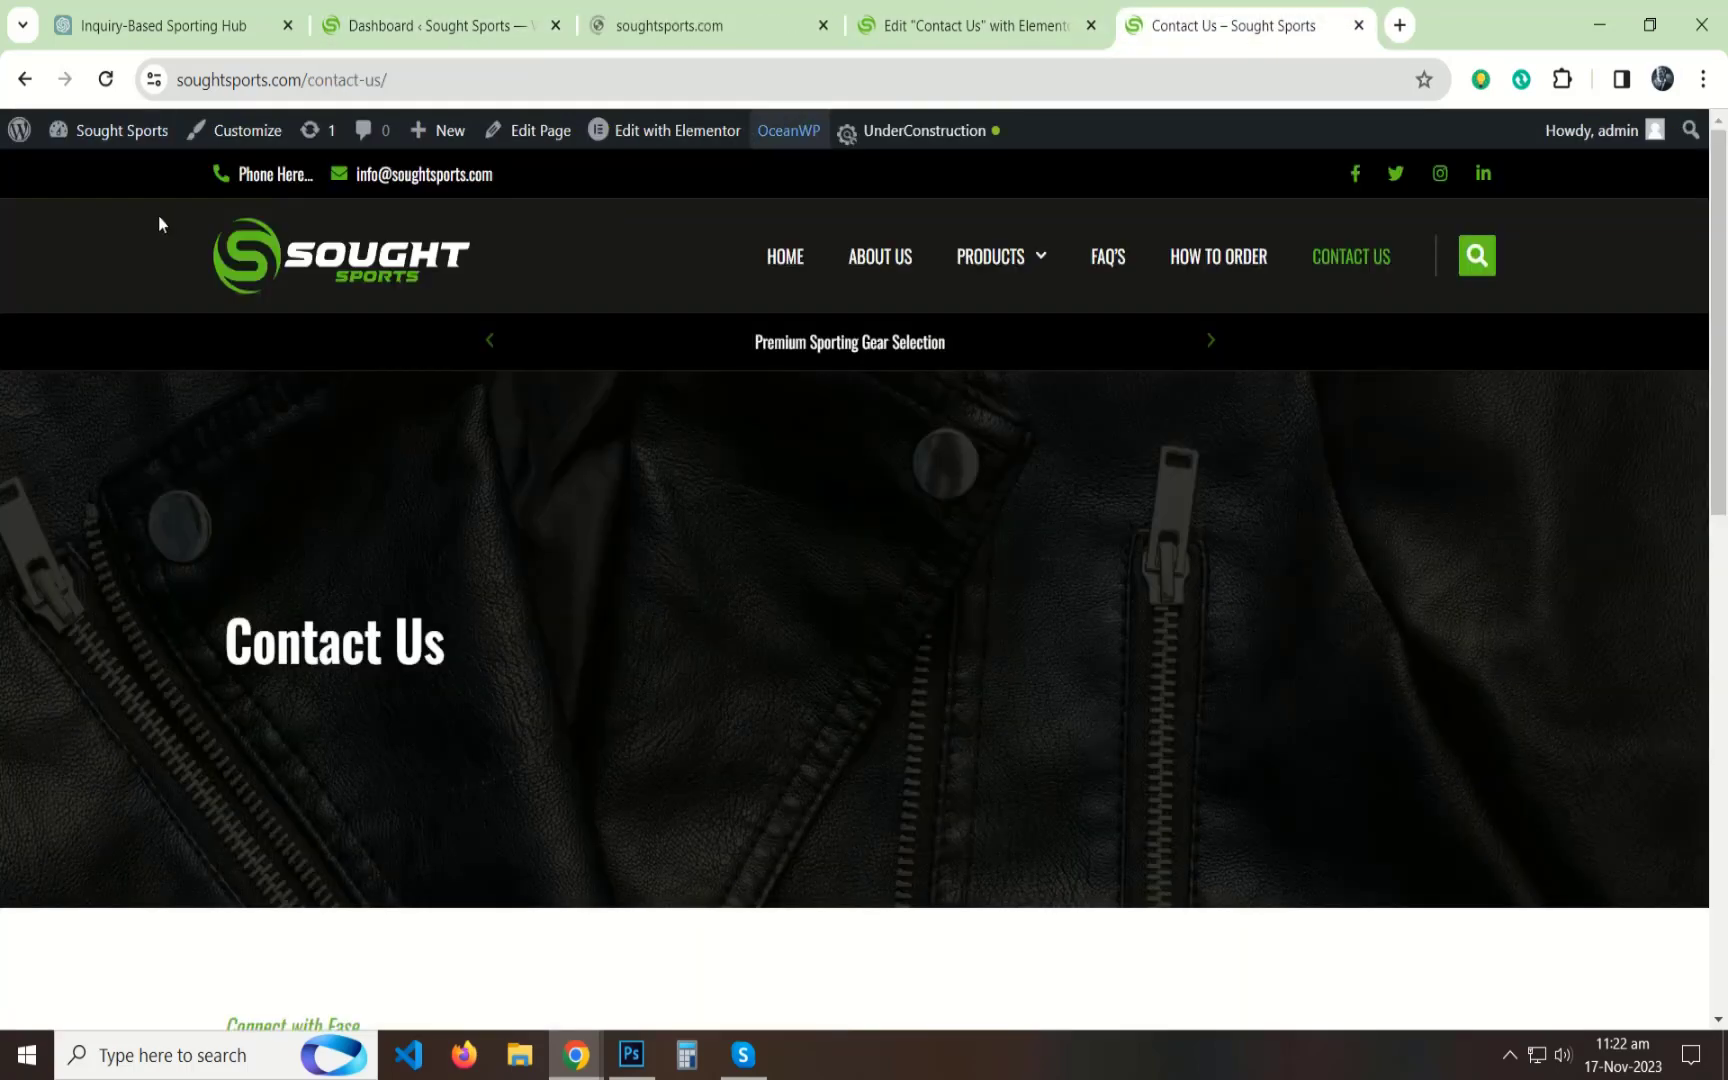
left_click(106, 80)
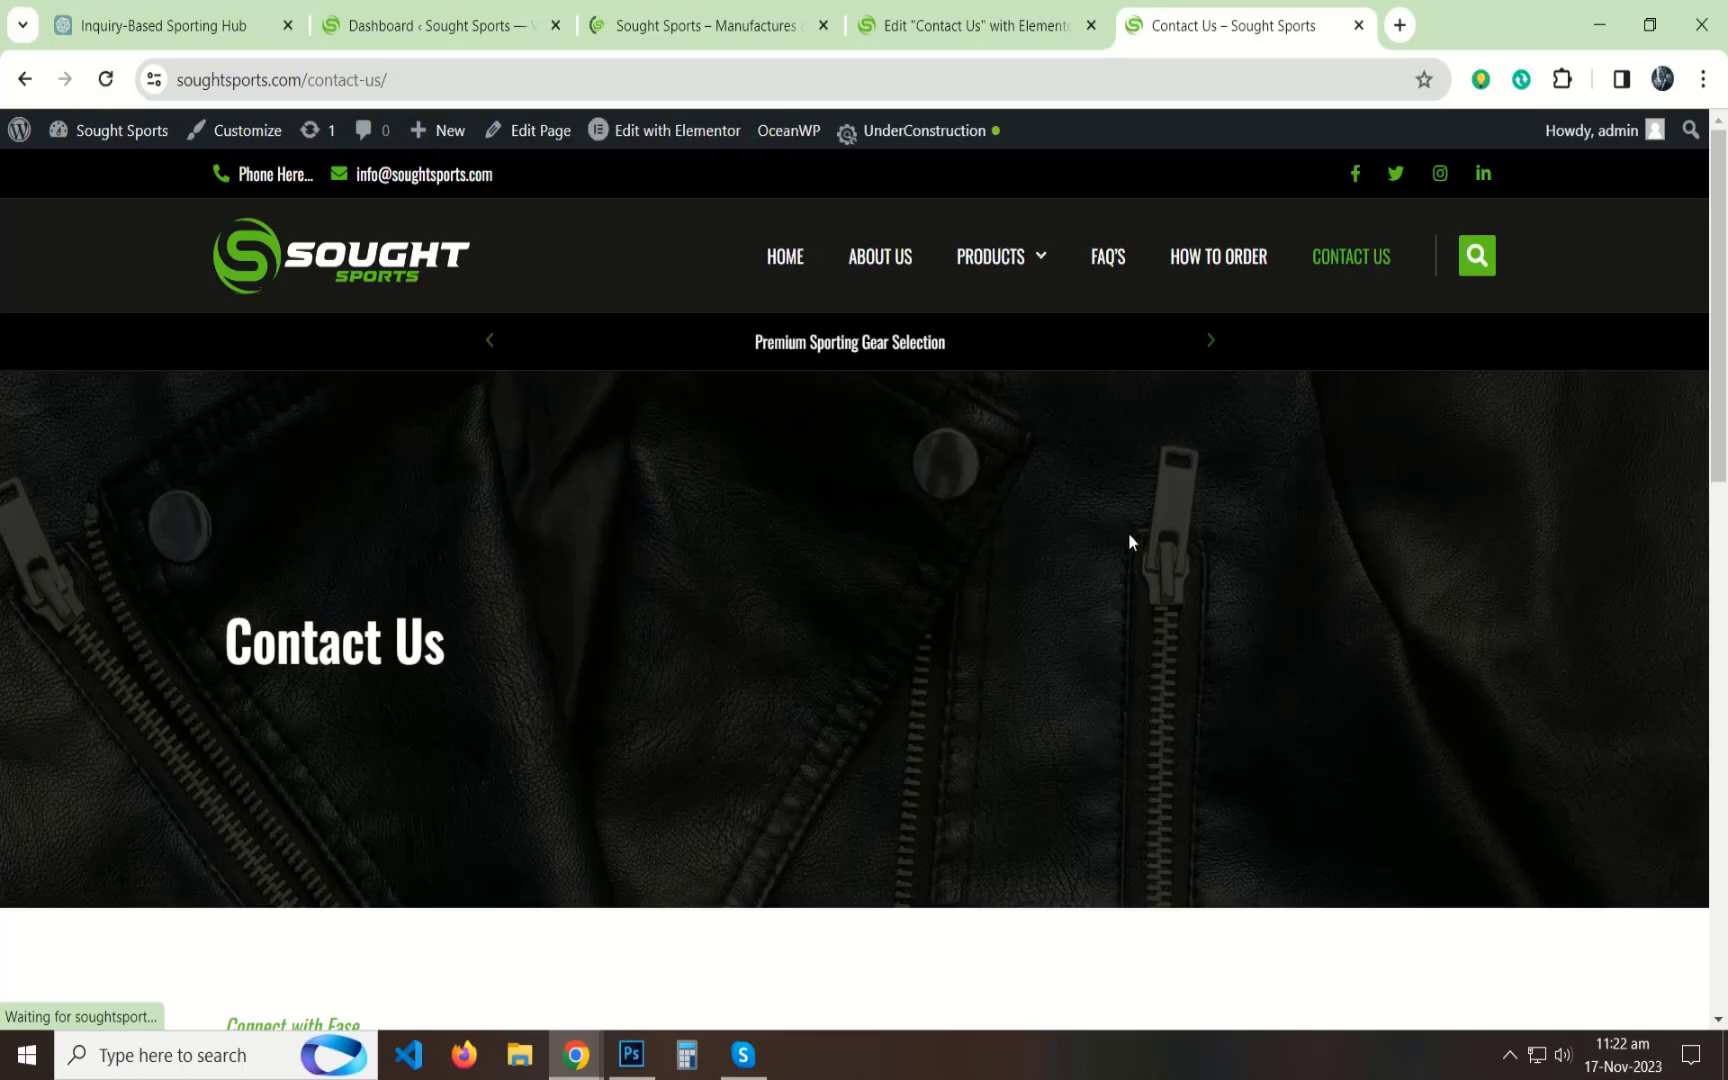
scroll(849, 471, "down", 8)
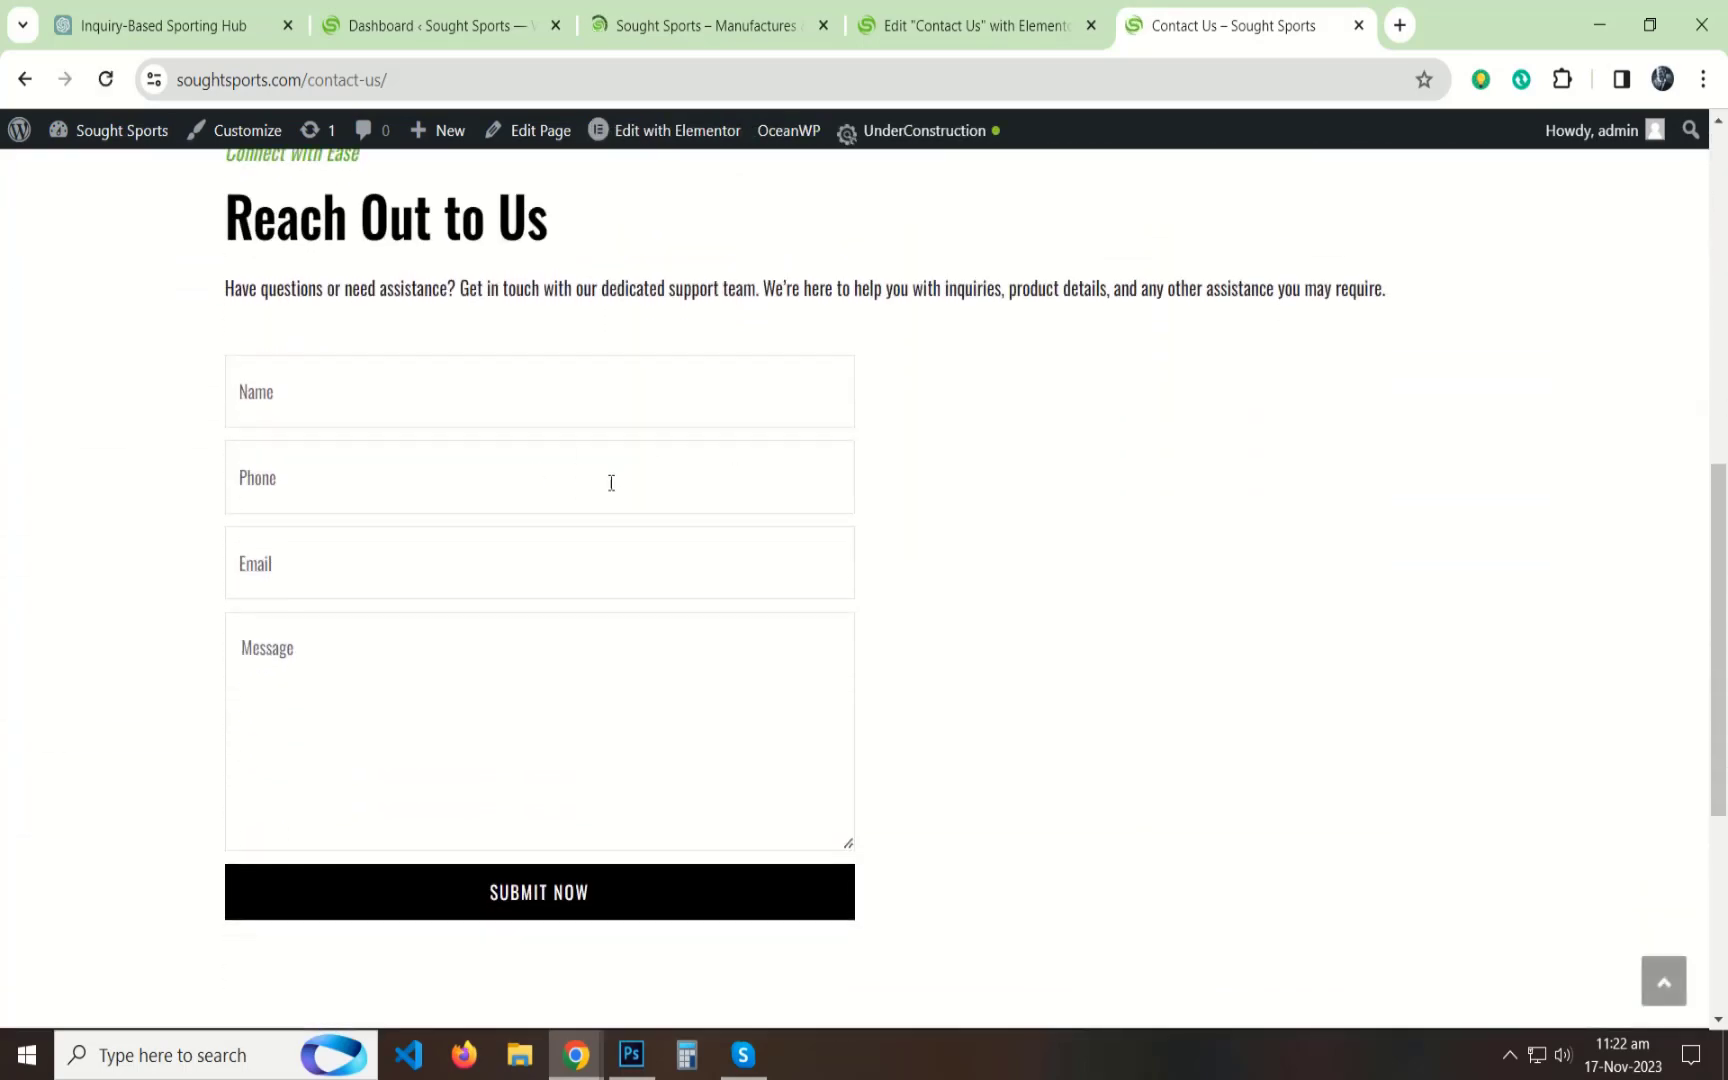
scroll(412, 570, "down", 1)
scroll(557, 696, "up", 10)
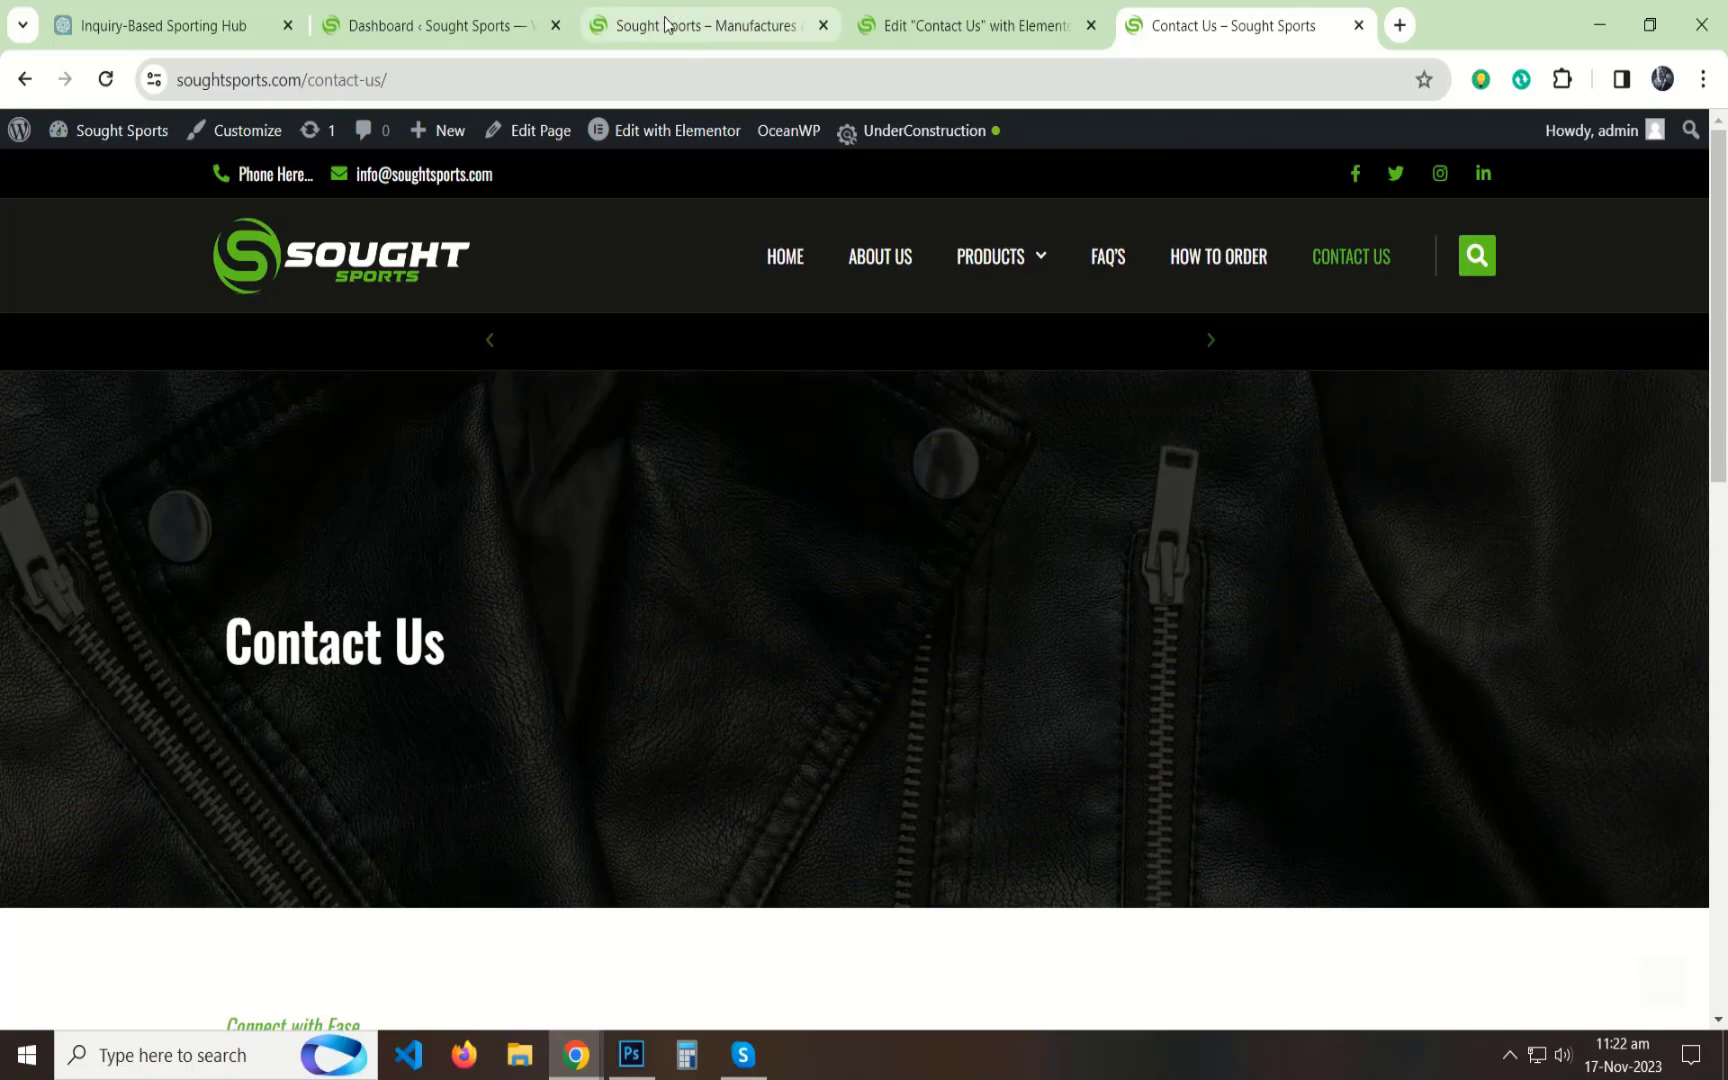
Review the homepage down to its footer contact details and open the Footer template for editing in Elementor.
left_click(666, 22)
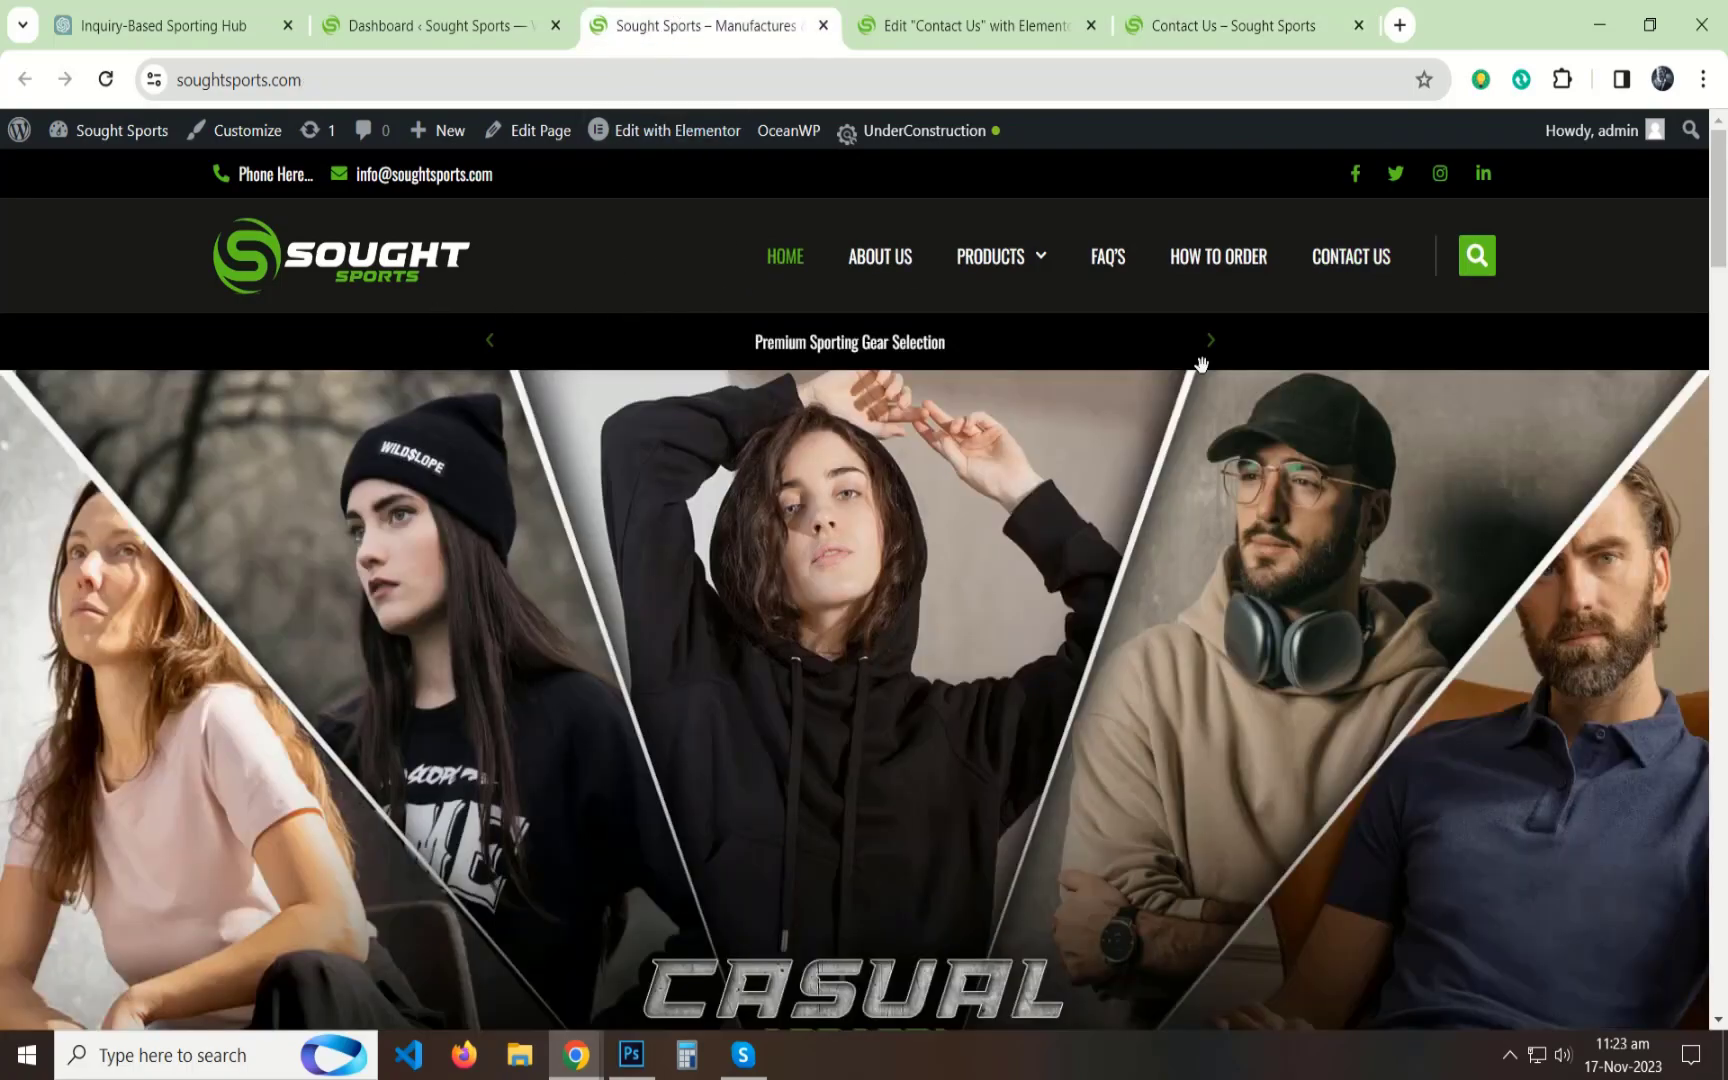
scroll(1201, 364, "down", 20)
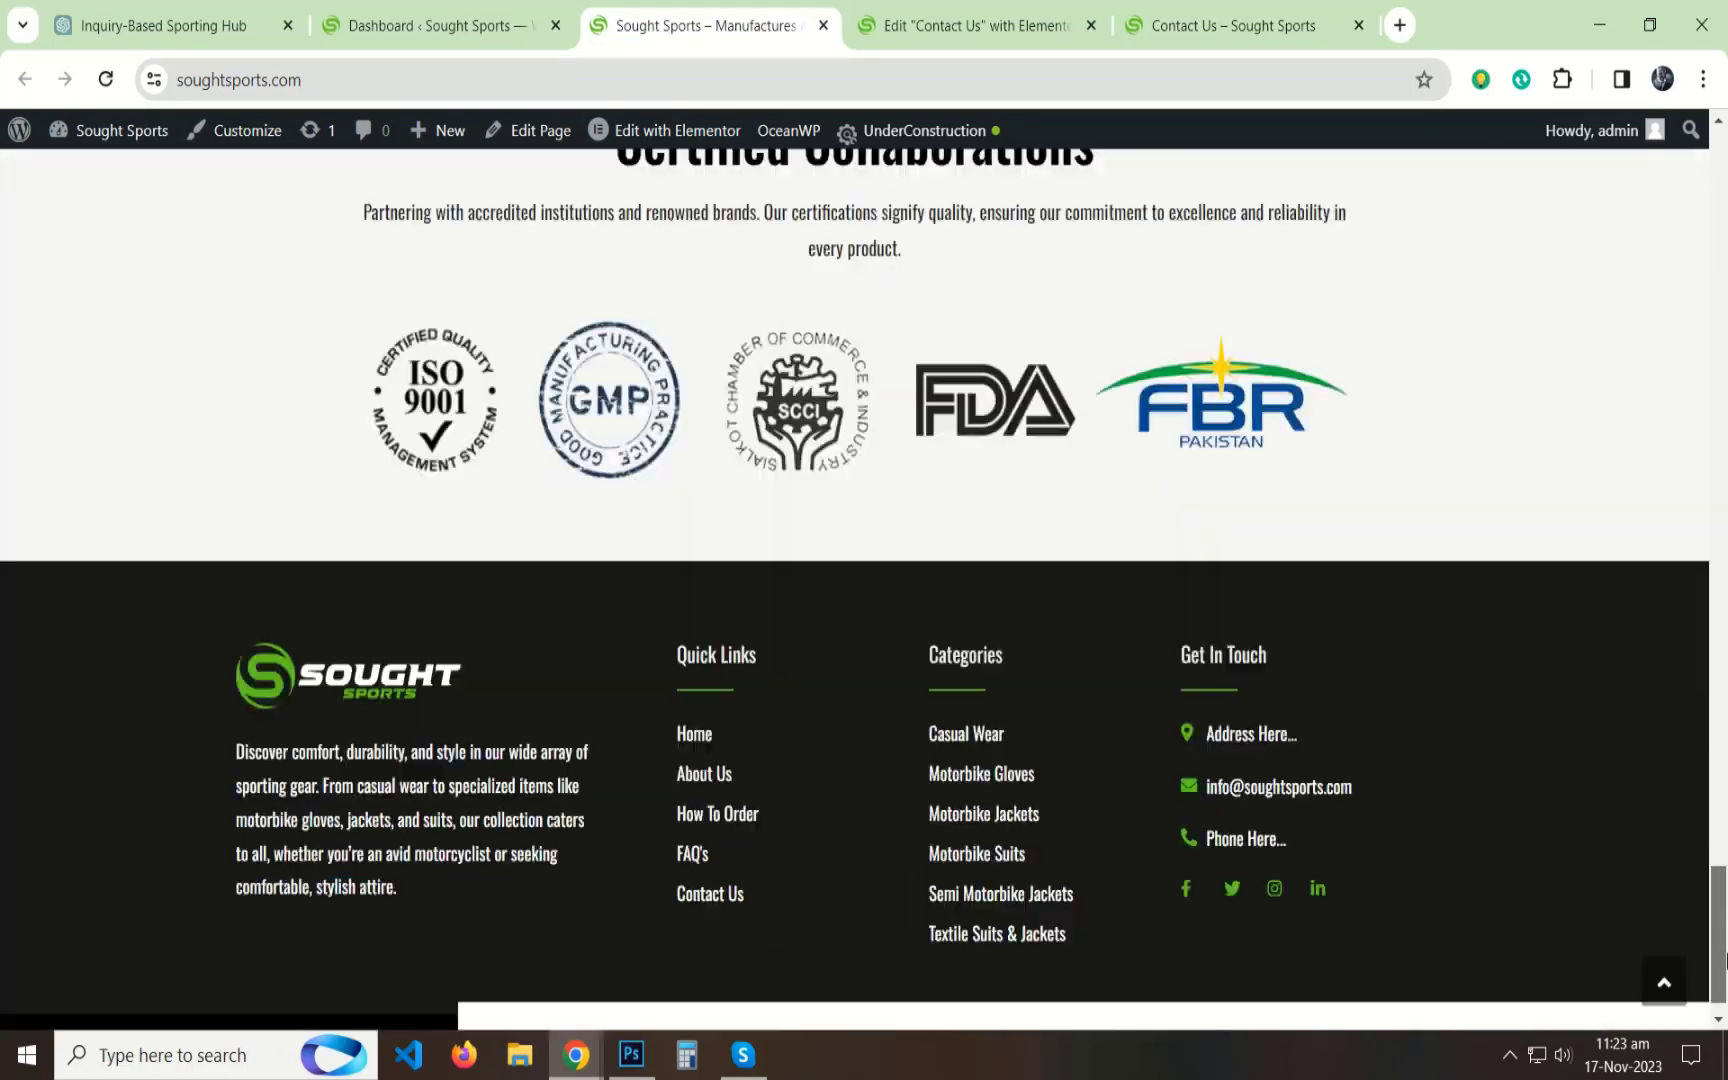
left_click_drag(1725, 957, 1725, 972)
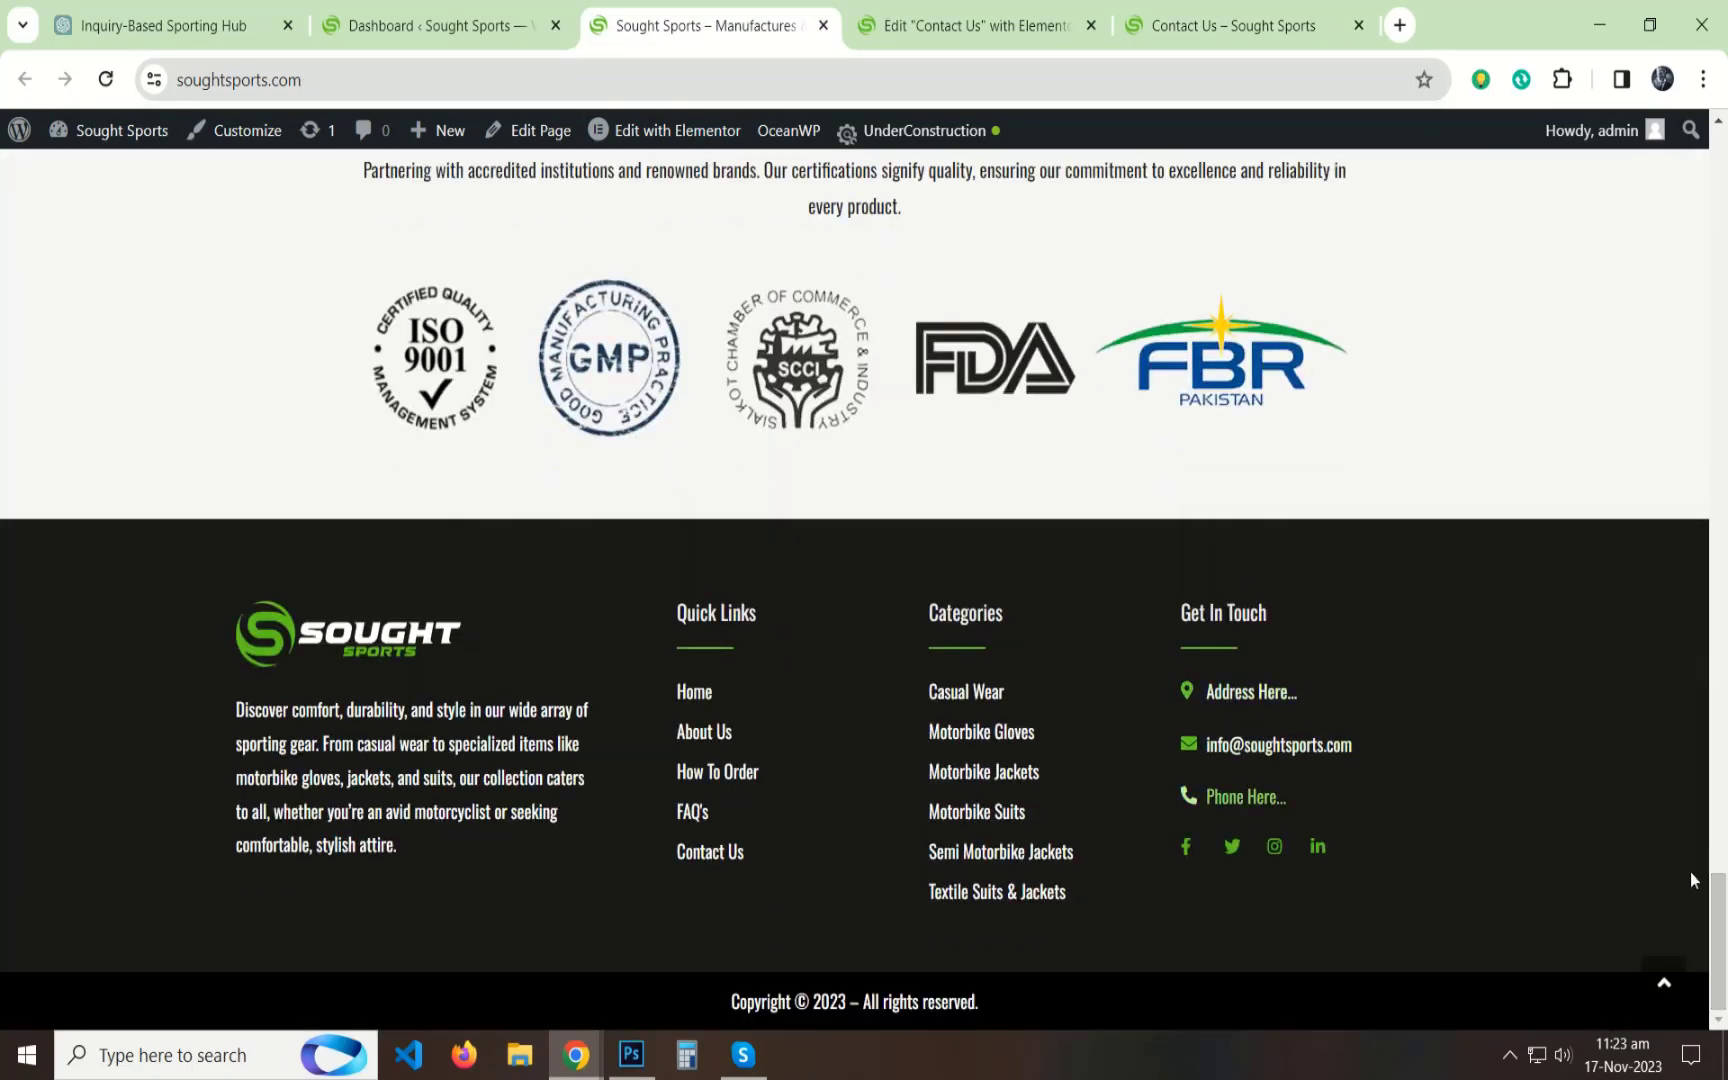
scroll(1719, 921, "up", 20)
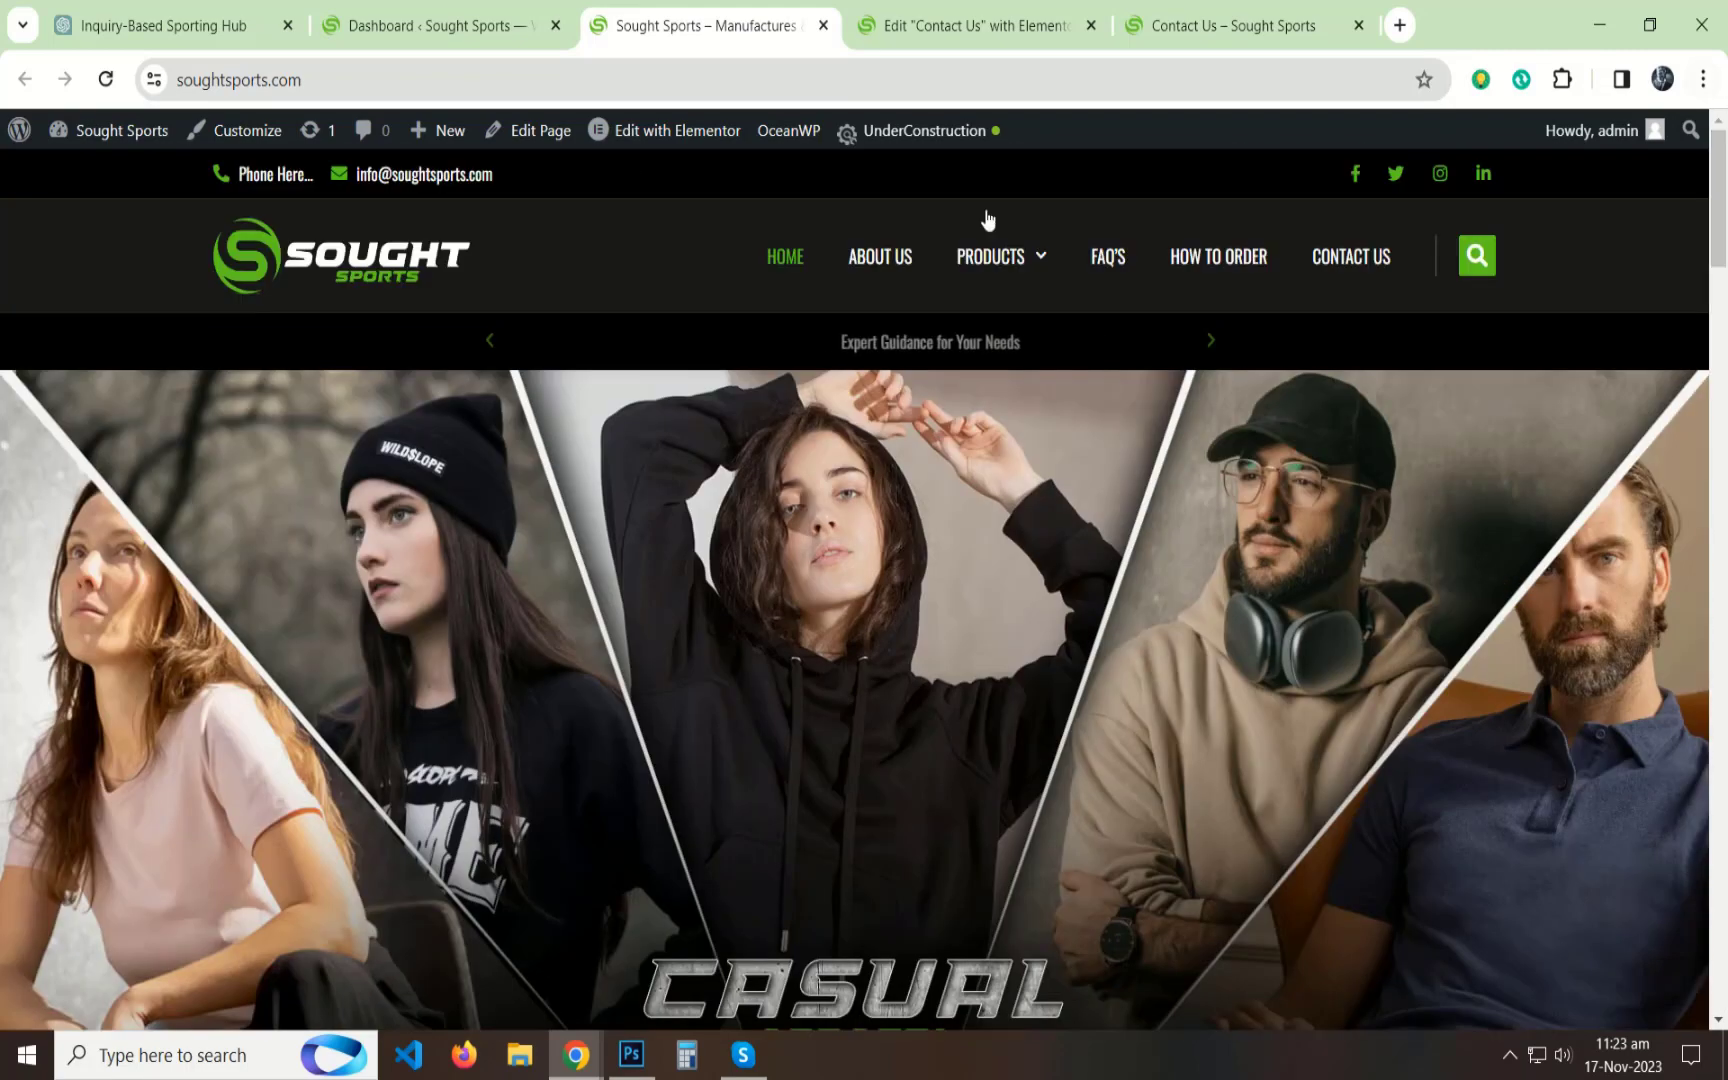
mouse_move(690, 150)
left_click(604, 212)
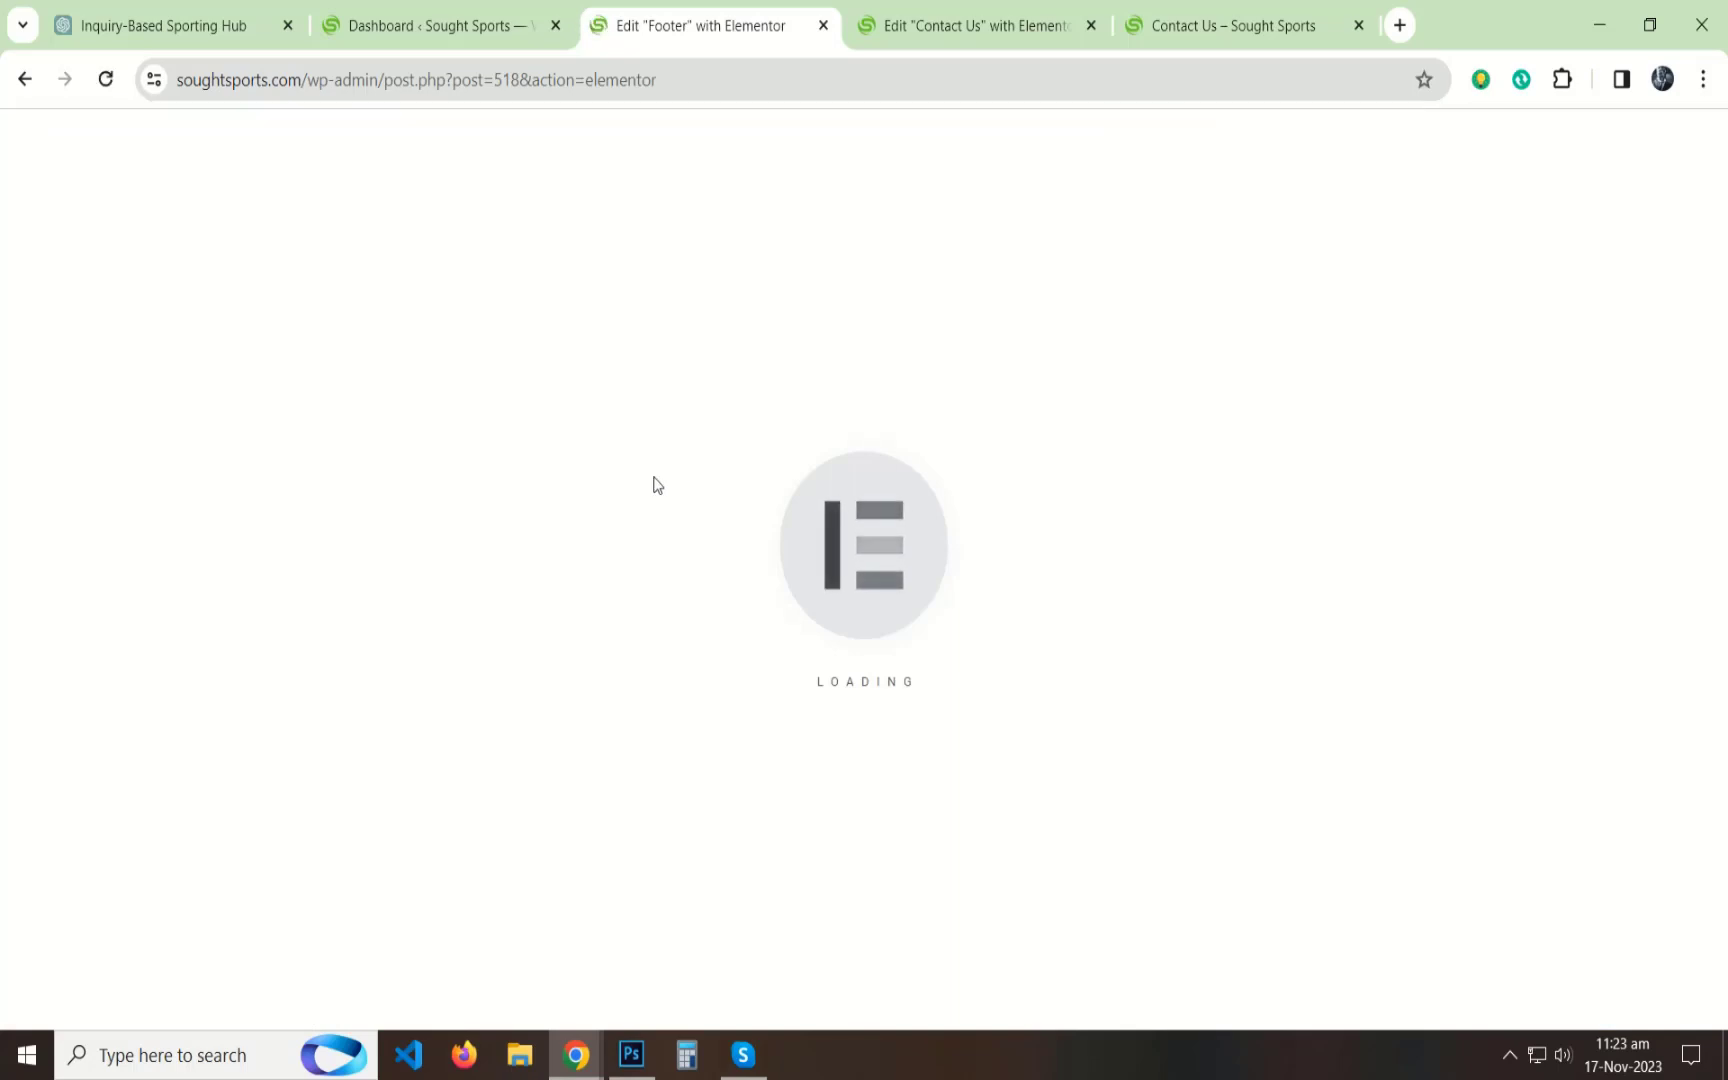
Copy the Get In Touch contact icon list from the Footer template and paste it into the Contact Us page's empty second column.
scroll(1392, 548, "down", 6)
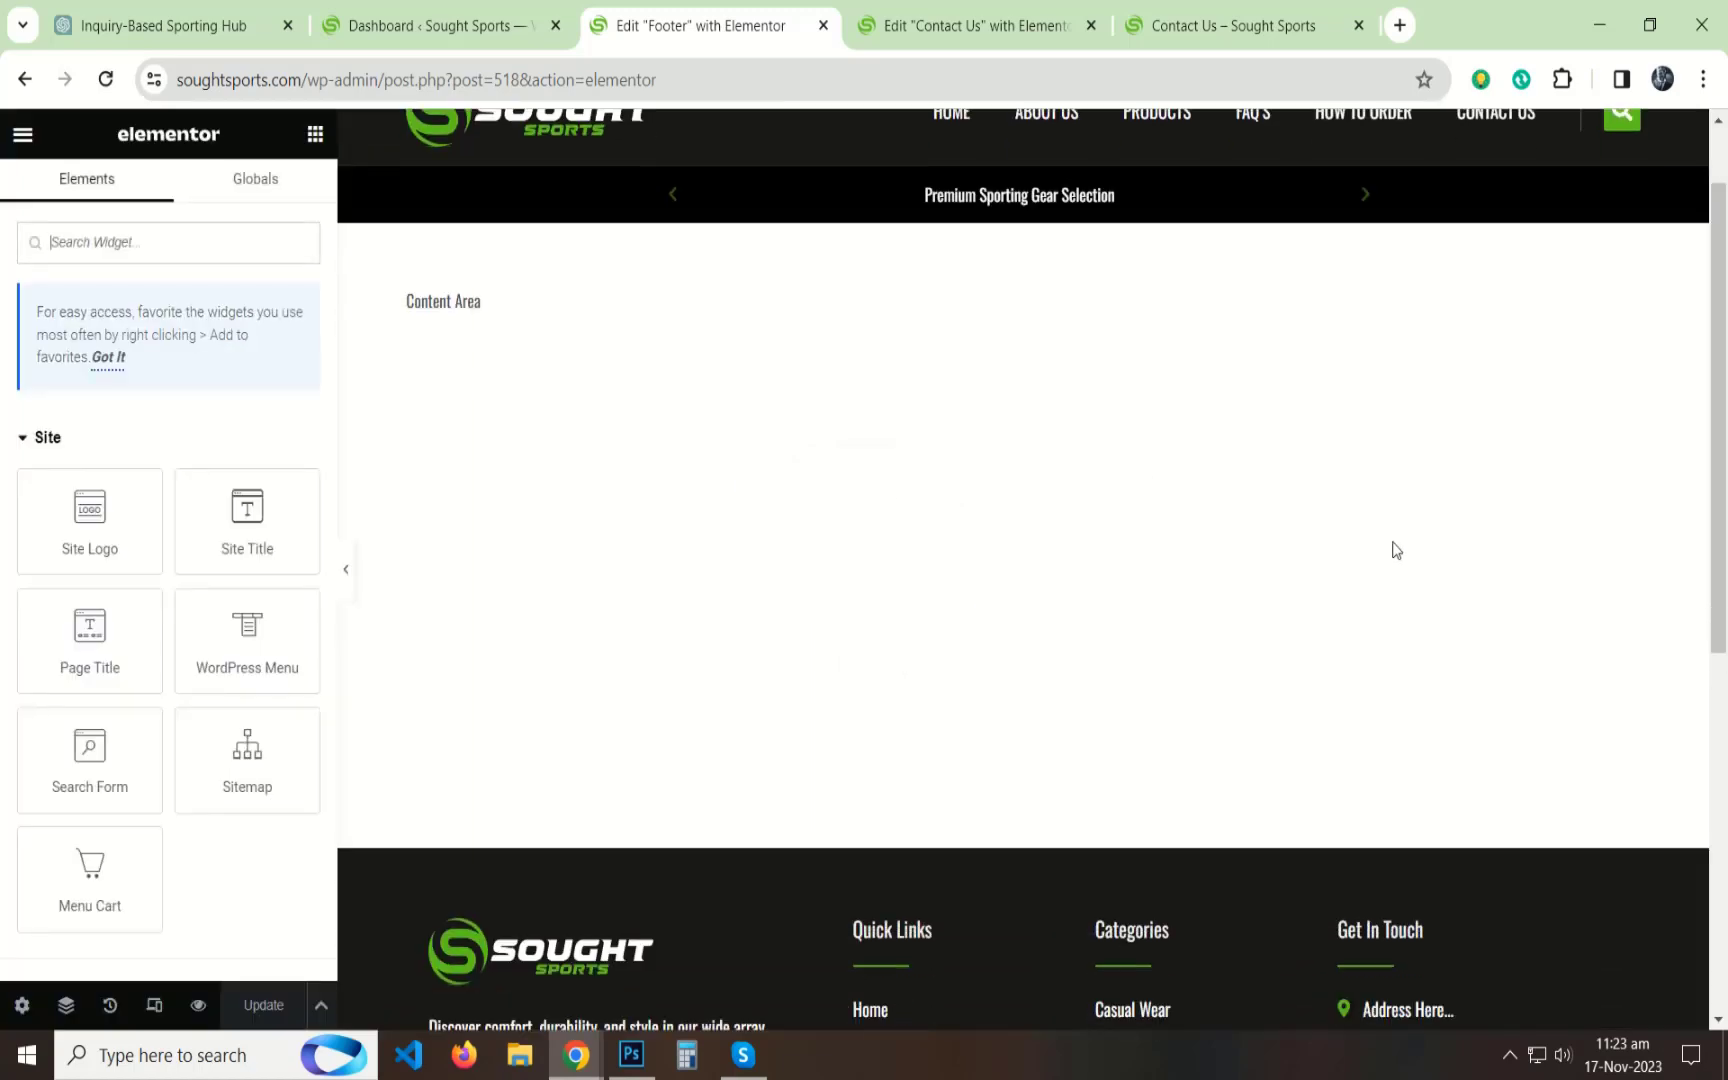
right_click(1604, 487)
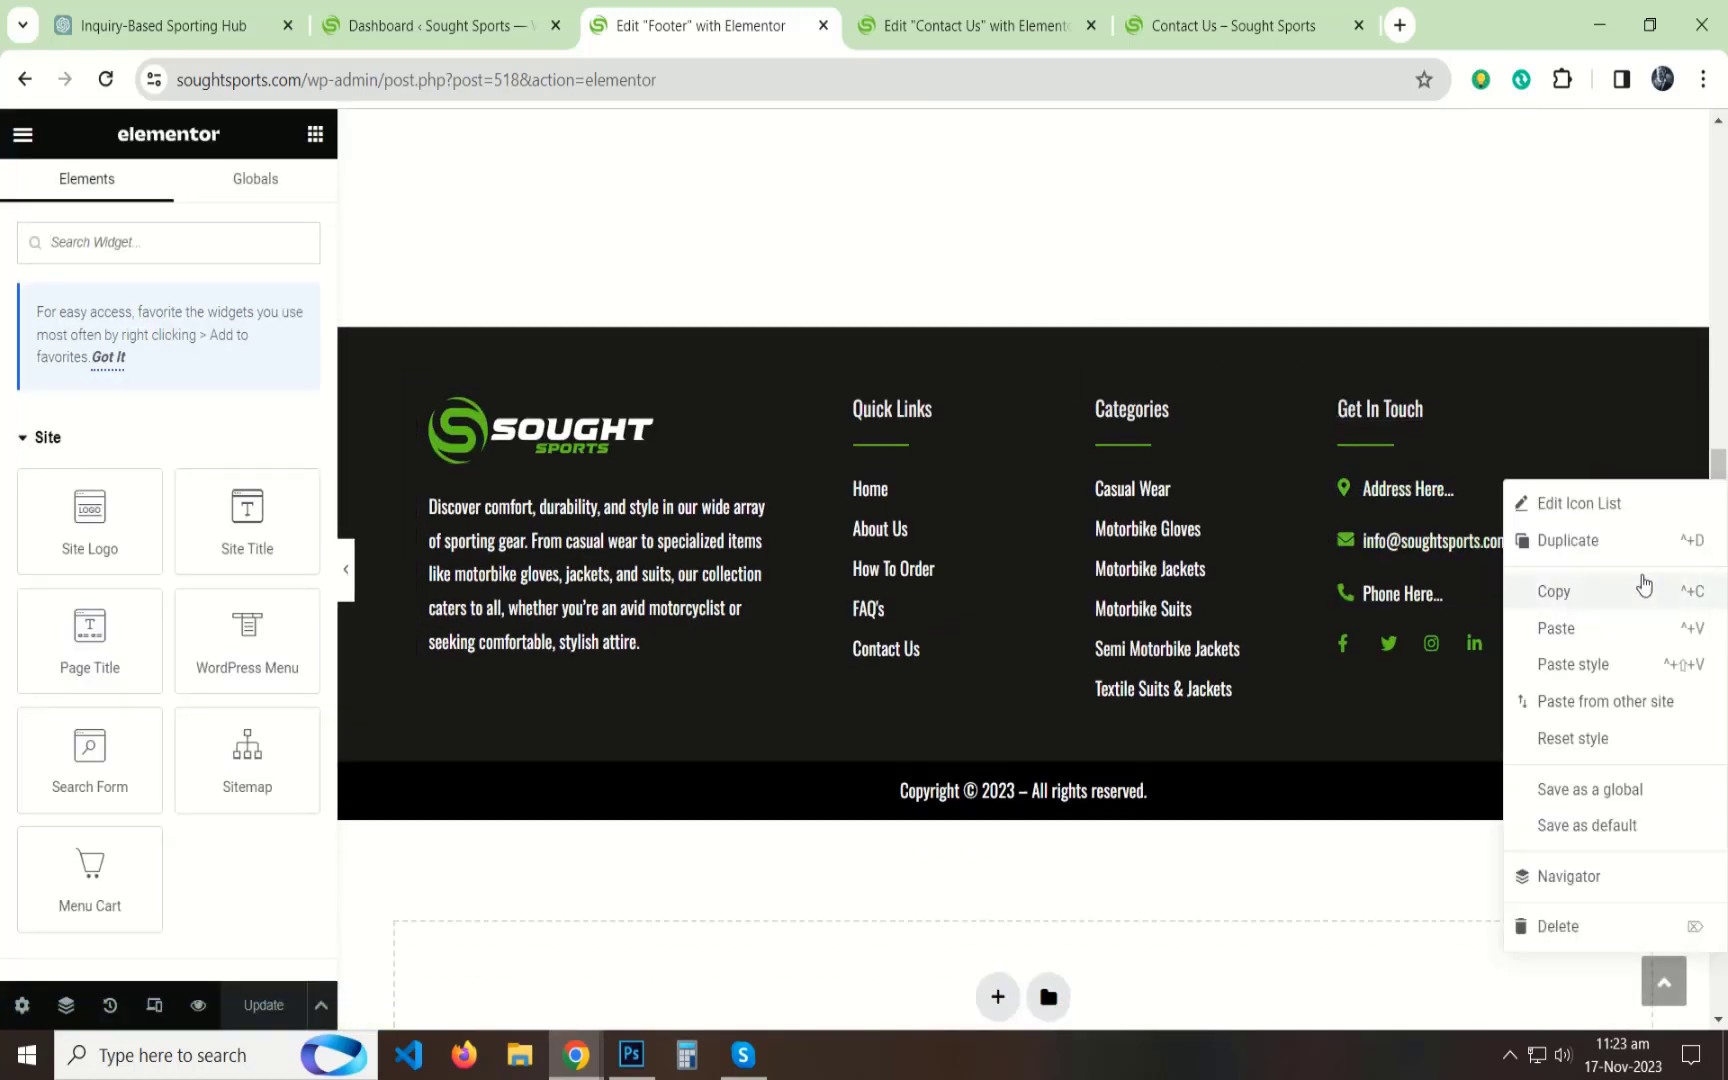
left_click(1550, 588)
left_click(905, 15)
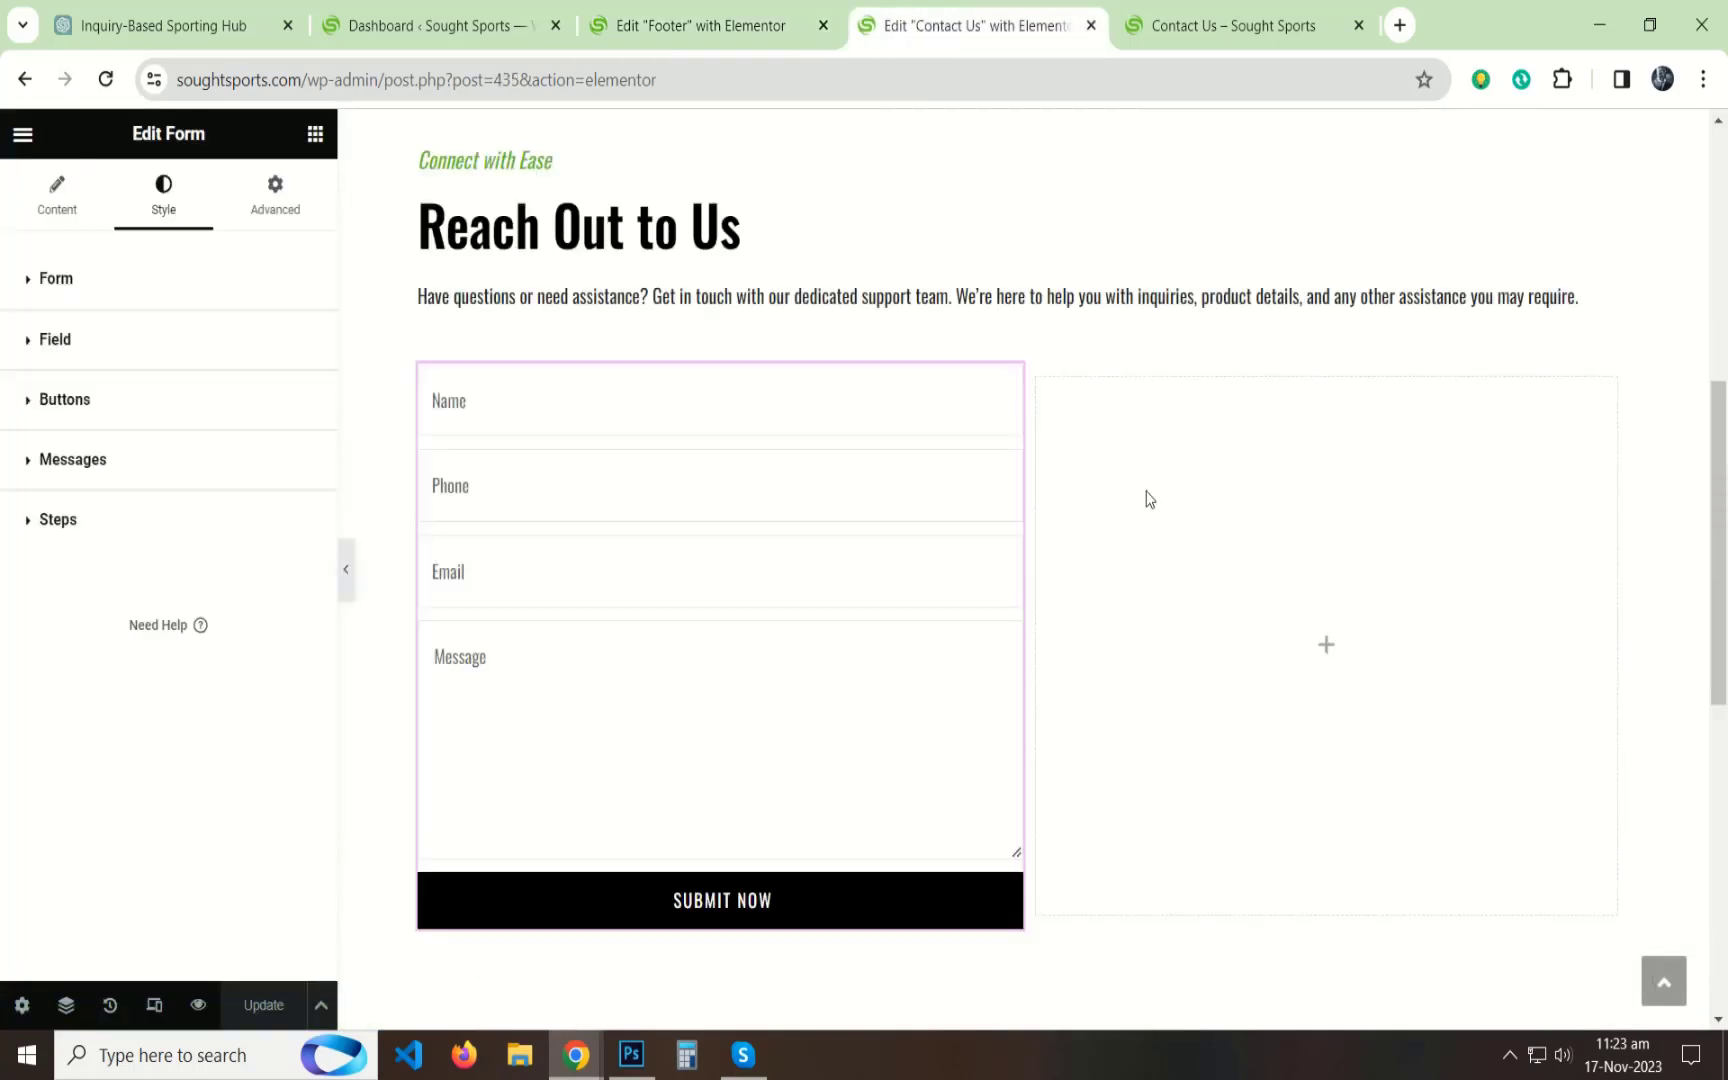
right_click(1160, 690)
left_click(1209, 773)
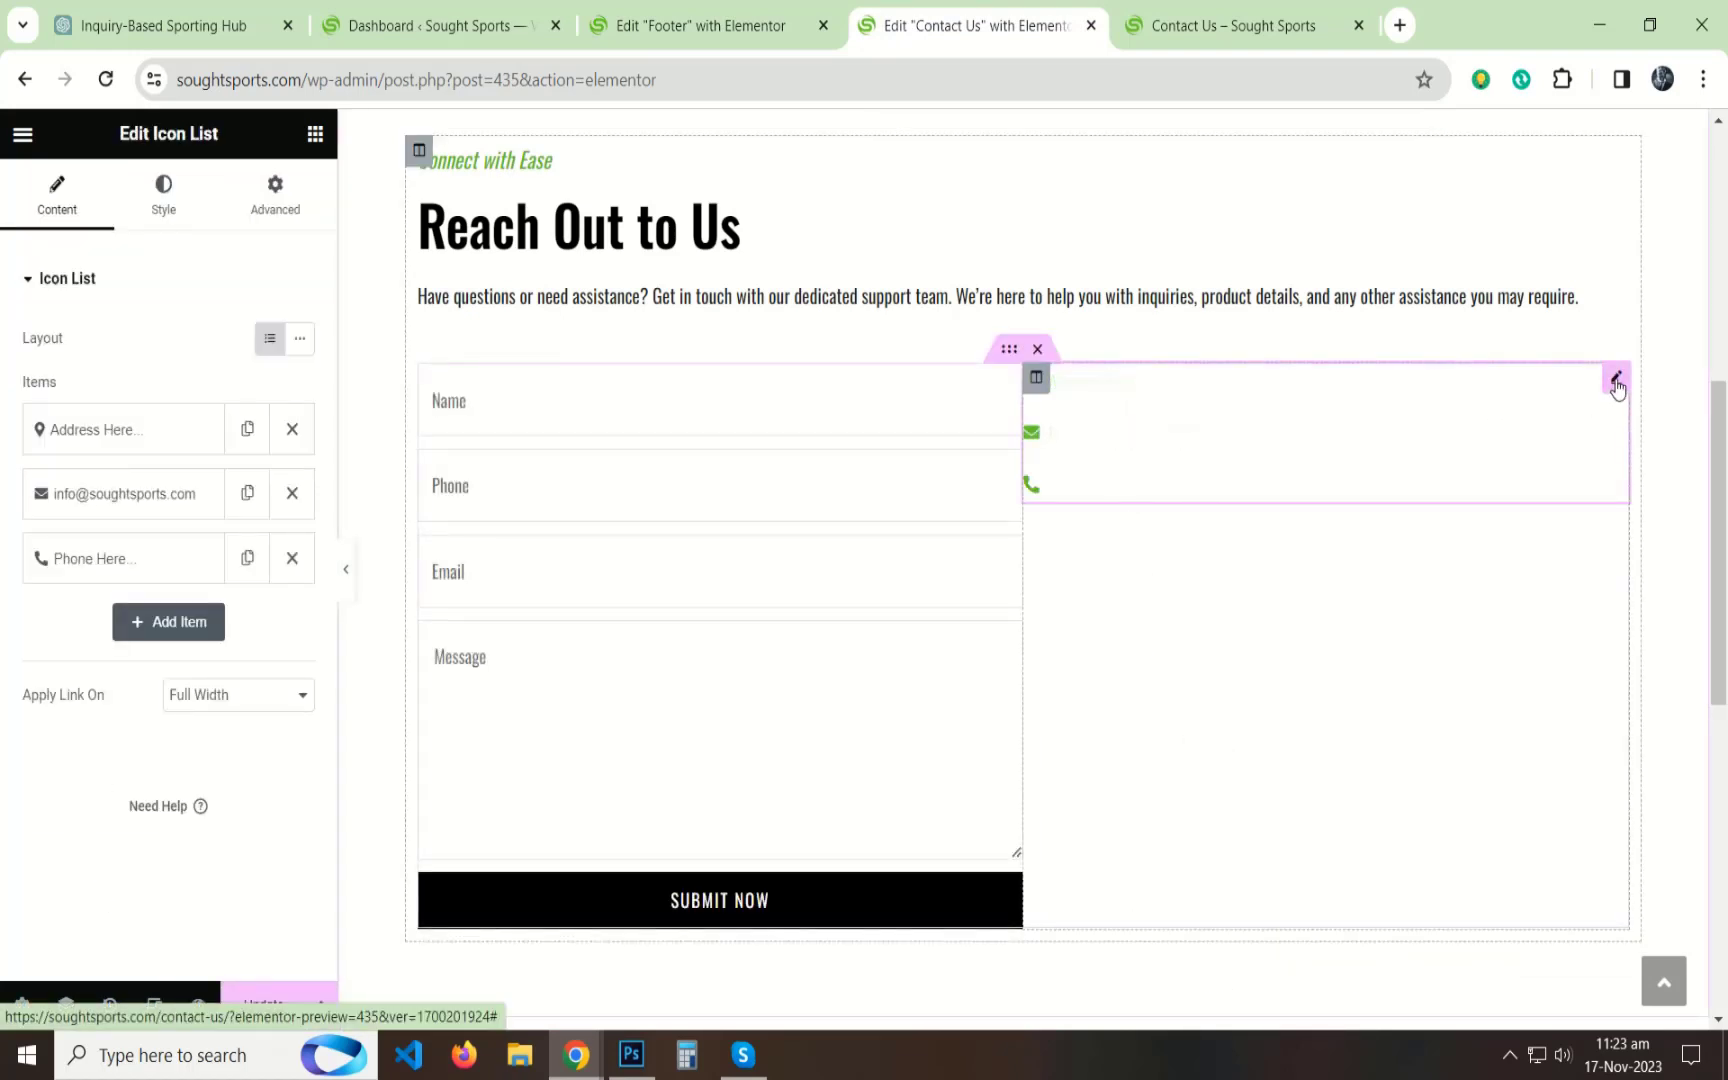
Set the pasted contact list's normal text color to black.
left_click(163, 192)
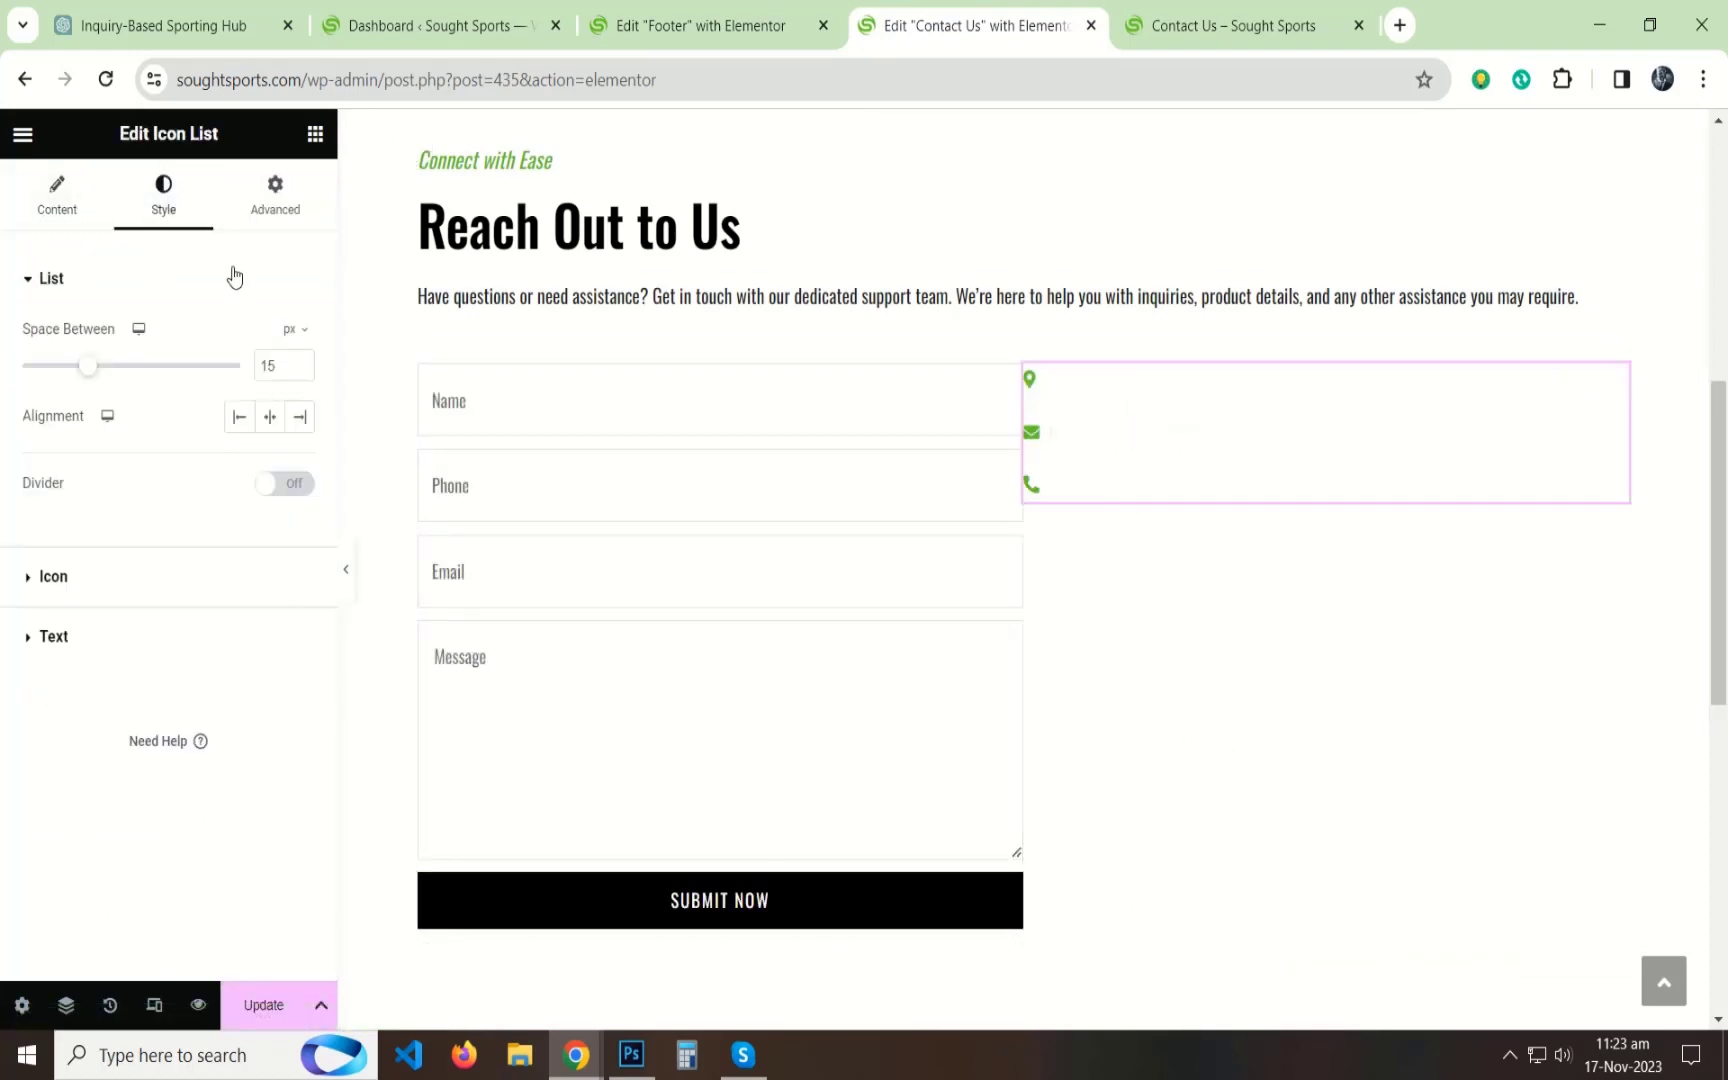
left_click(95, 616)
left_click(298, 616)
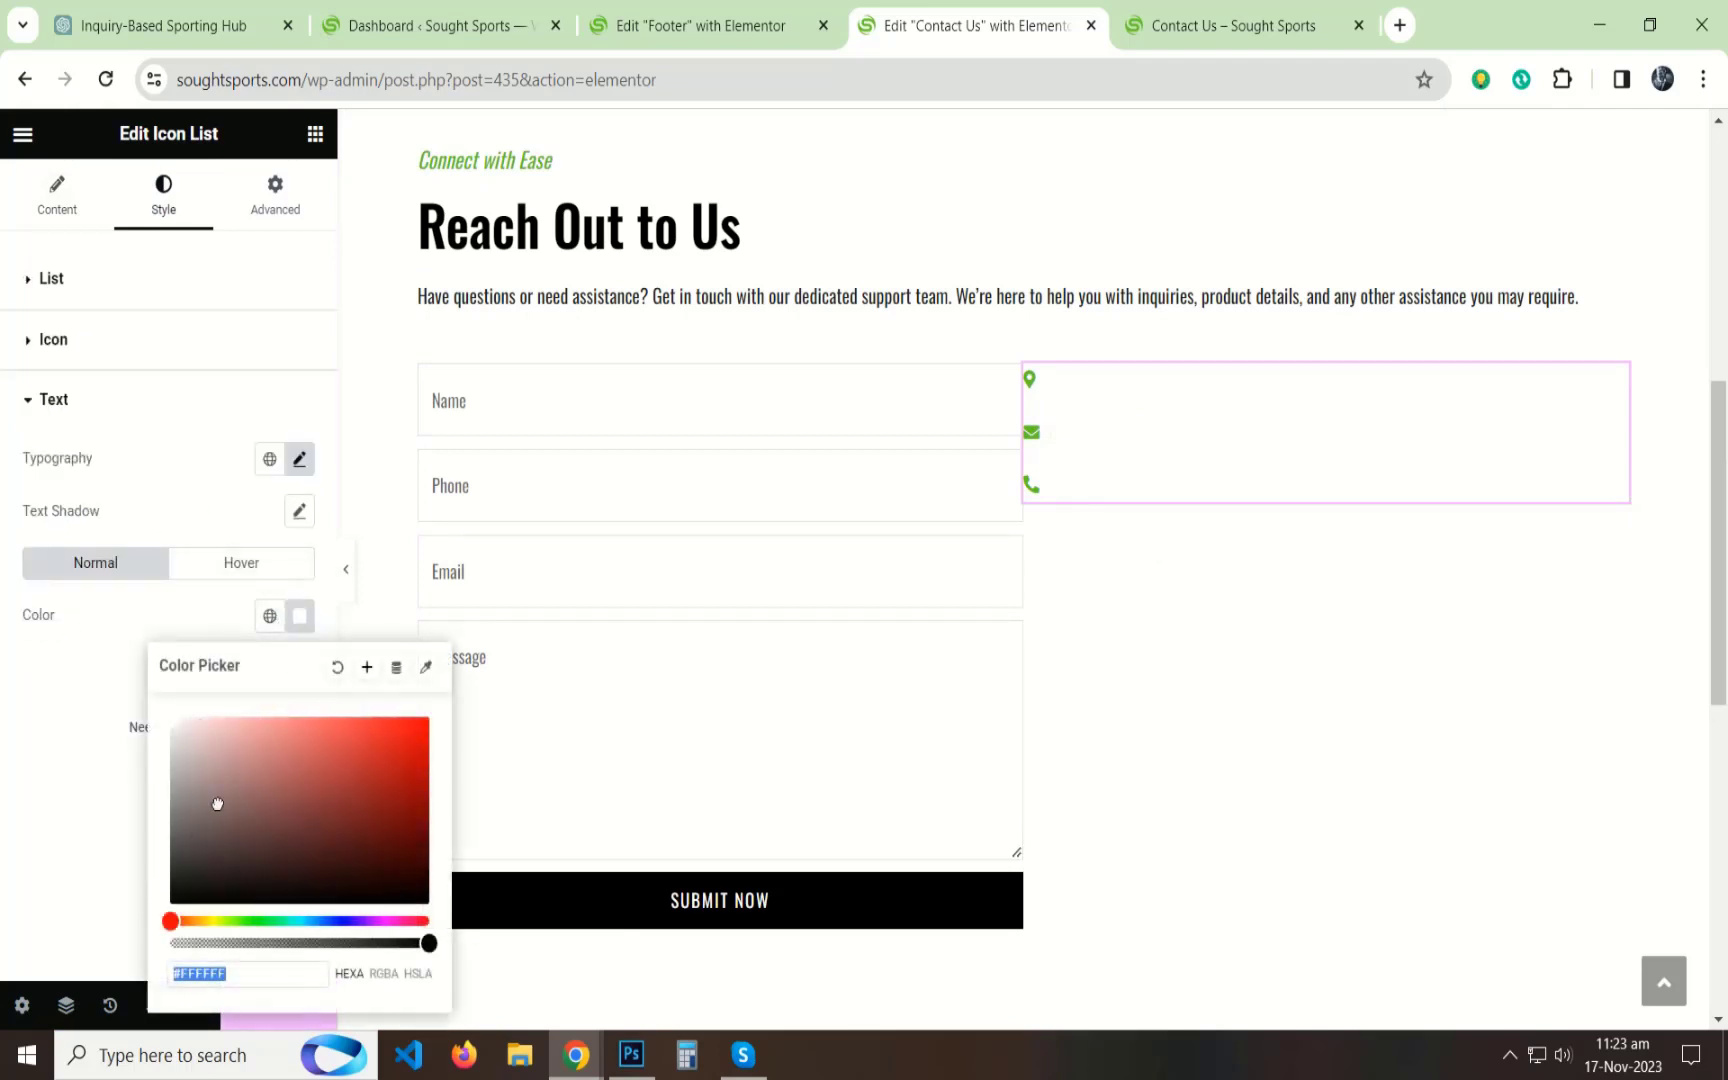
left_click_drag(224, 836, 52, 913)
left_click(2, 765)
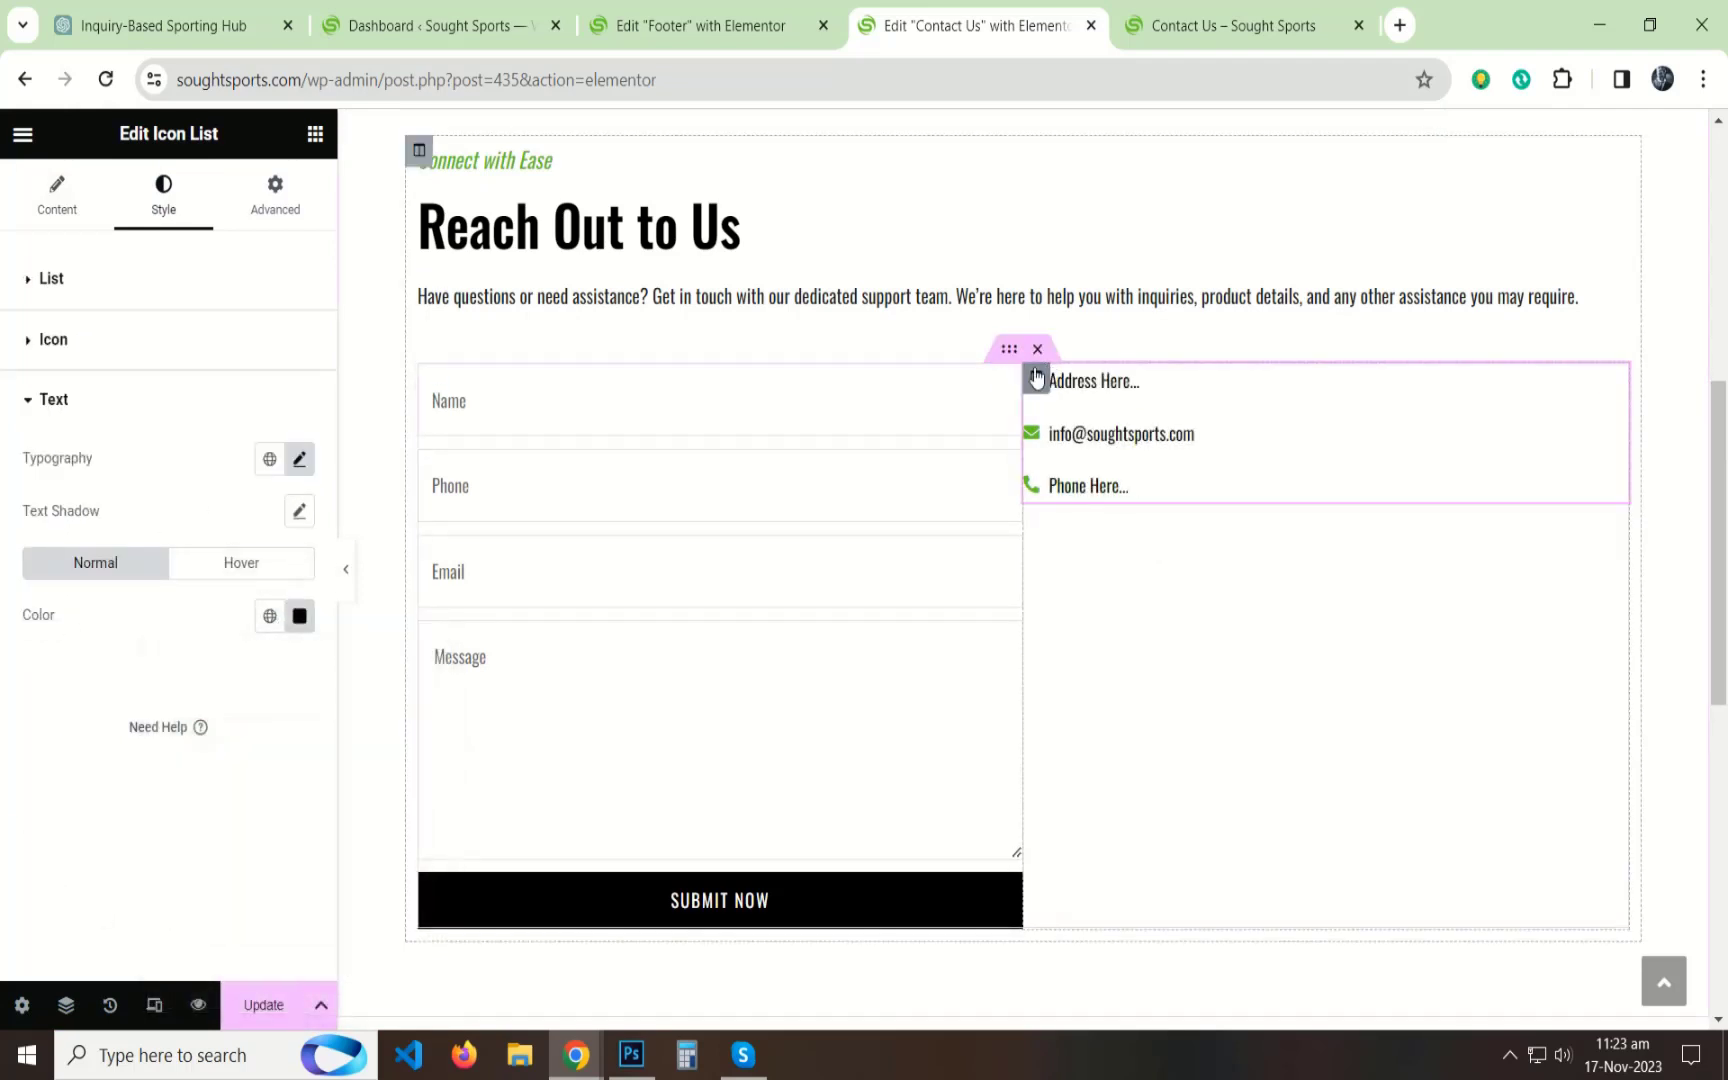
Set the left padding of the column holding the contact list to 60 px.
left_click(1036, 377)
left_click(278, 213)
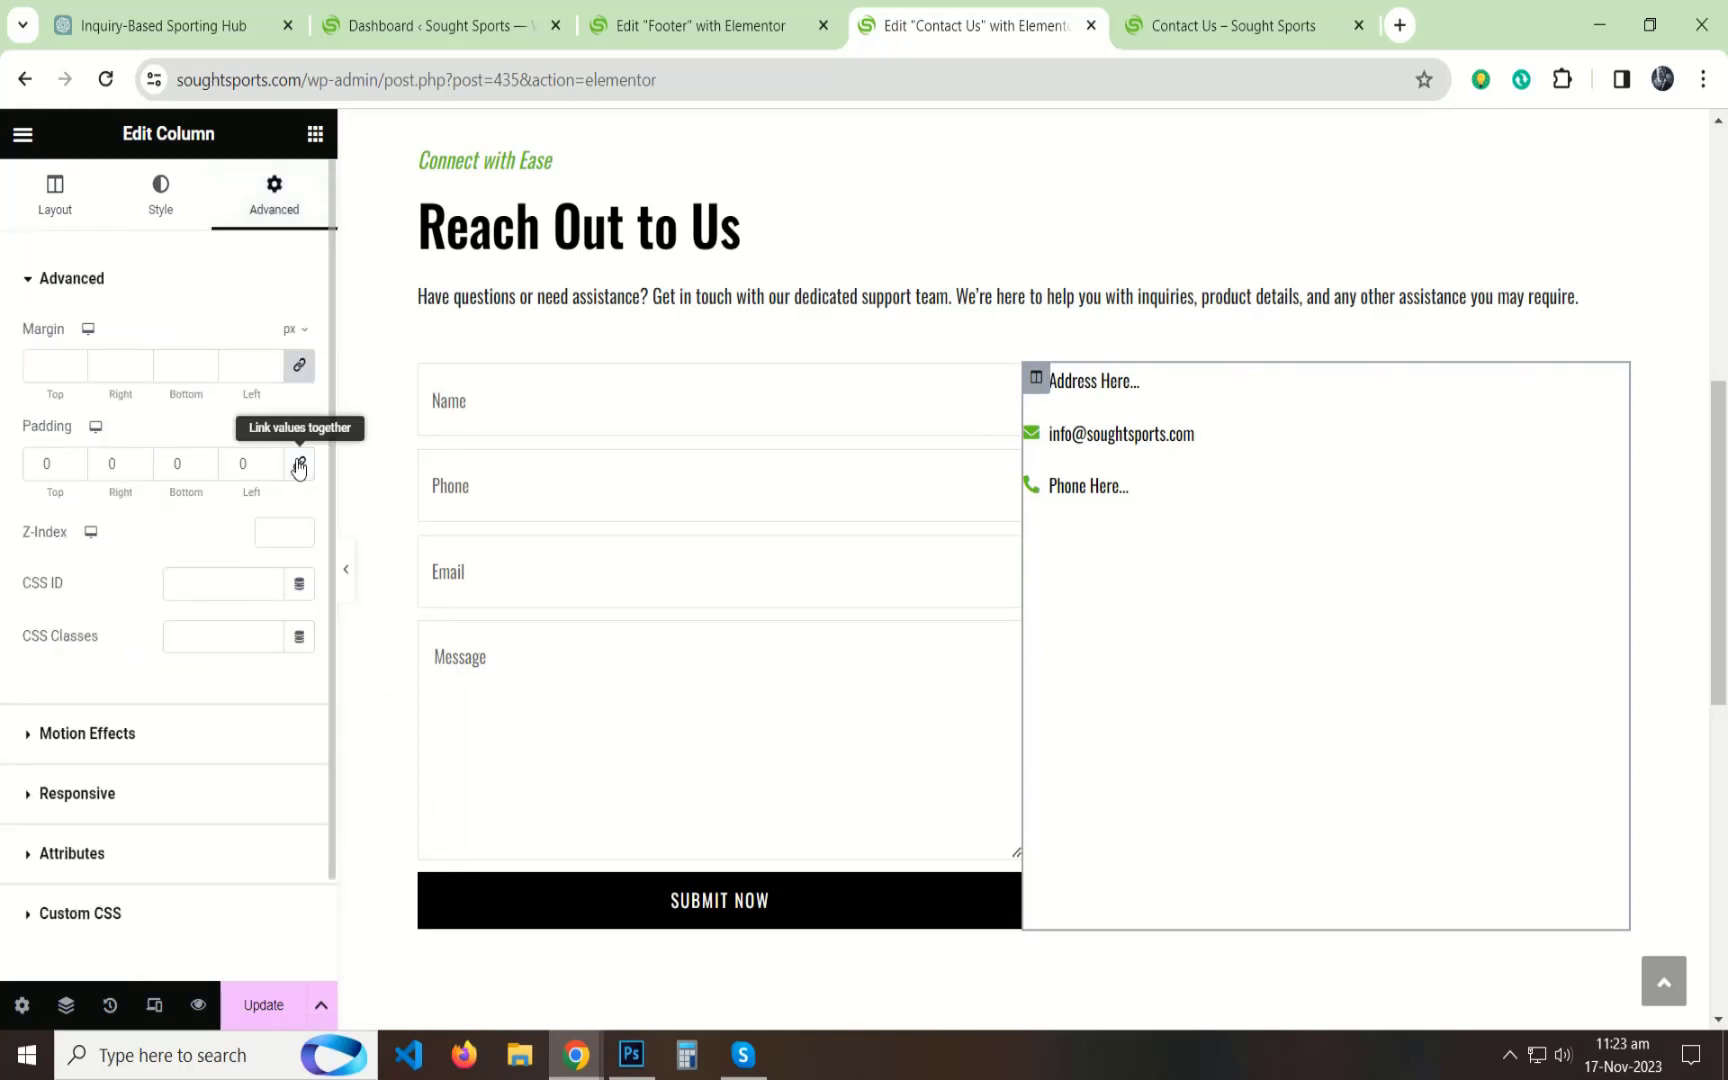
double_click(229, 461)
type("60")
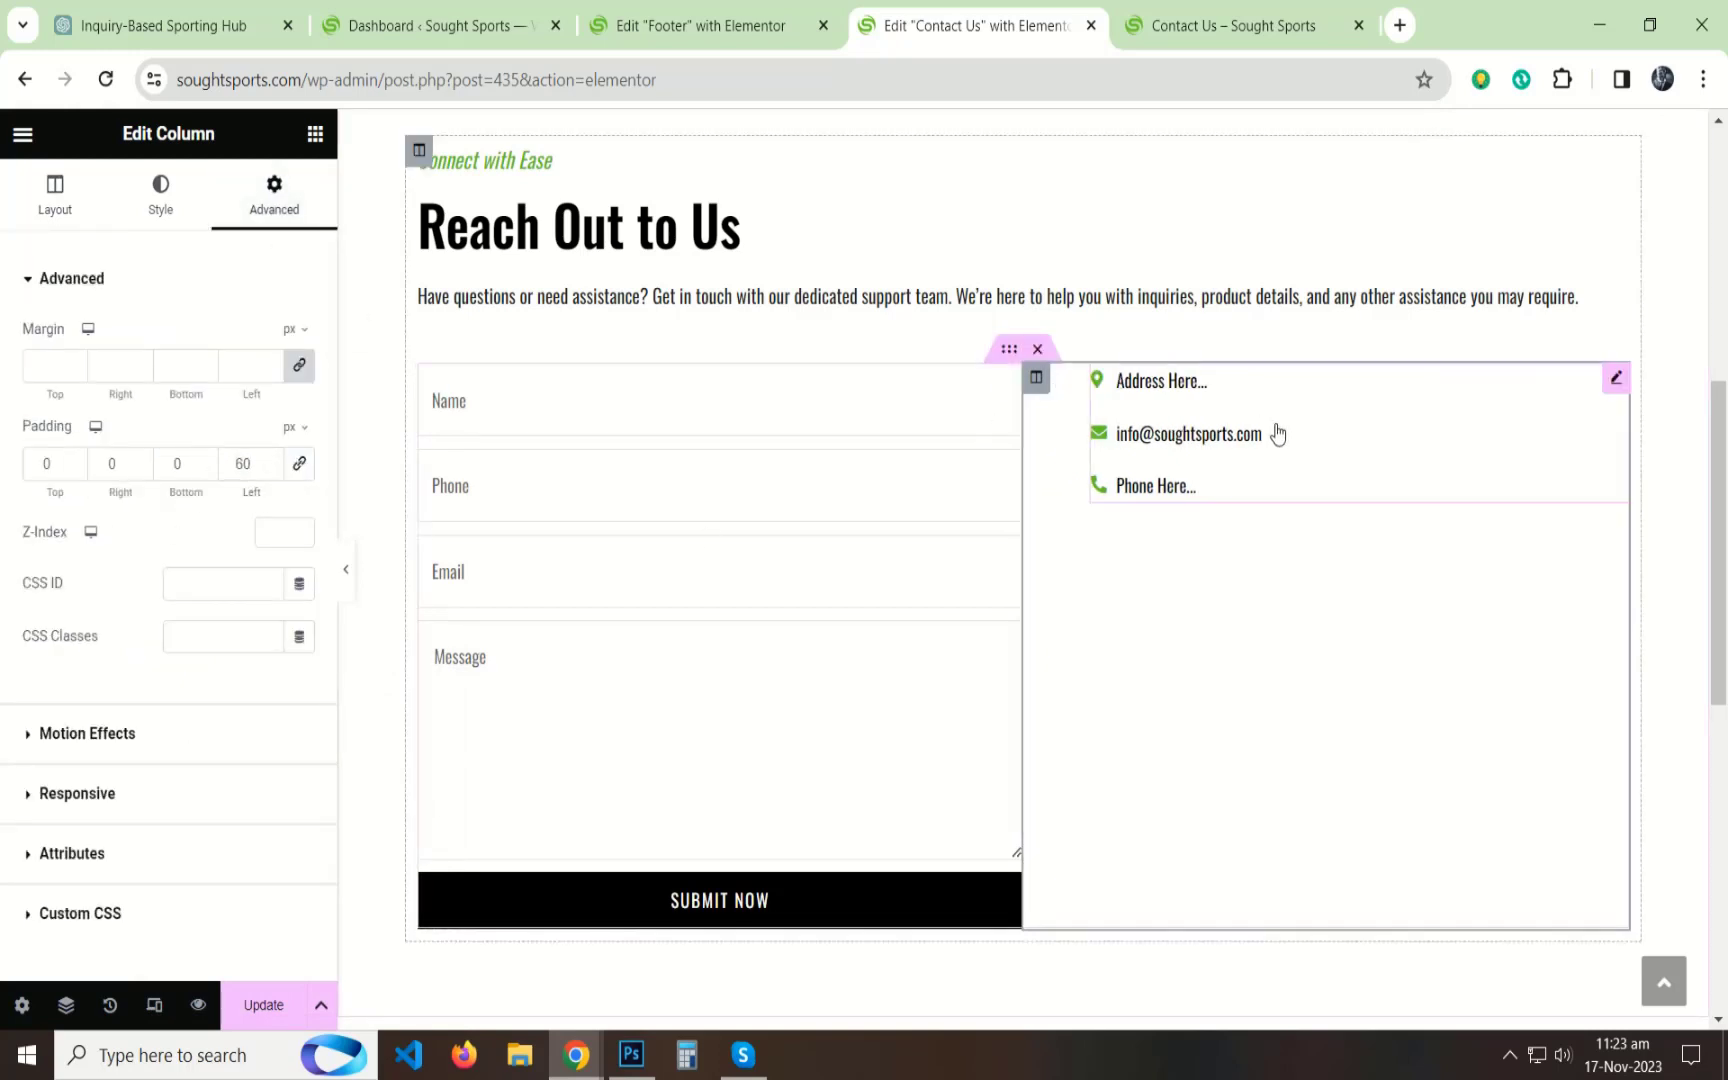
Check the contact list's text hover color and set its icon hover color to #000000.
left_click(1617, 381)
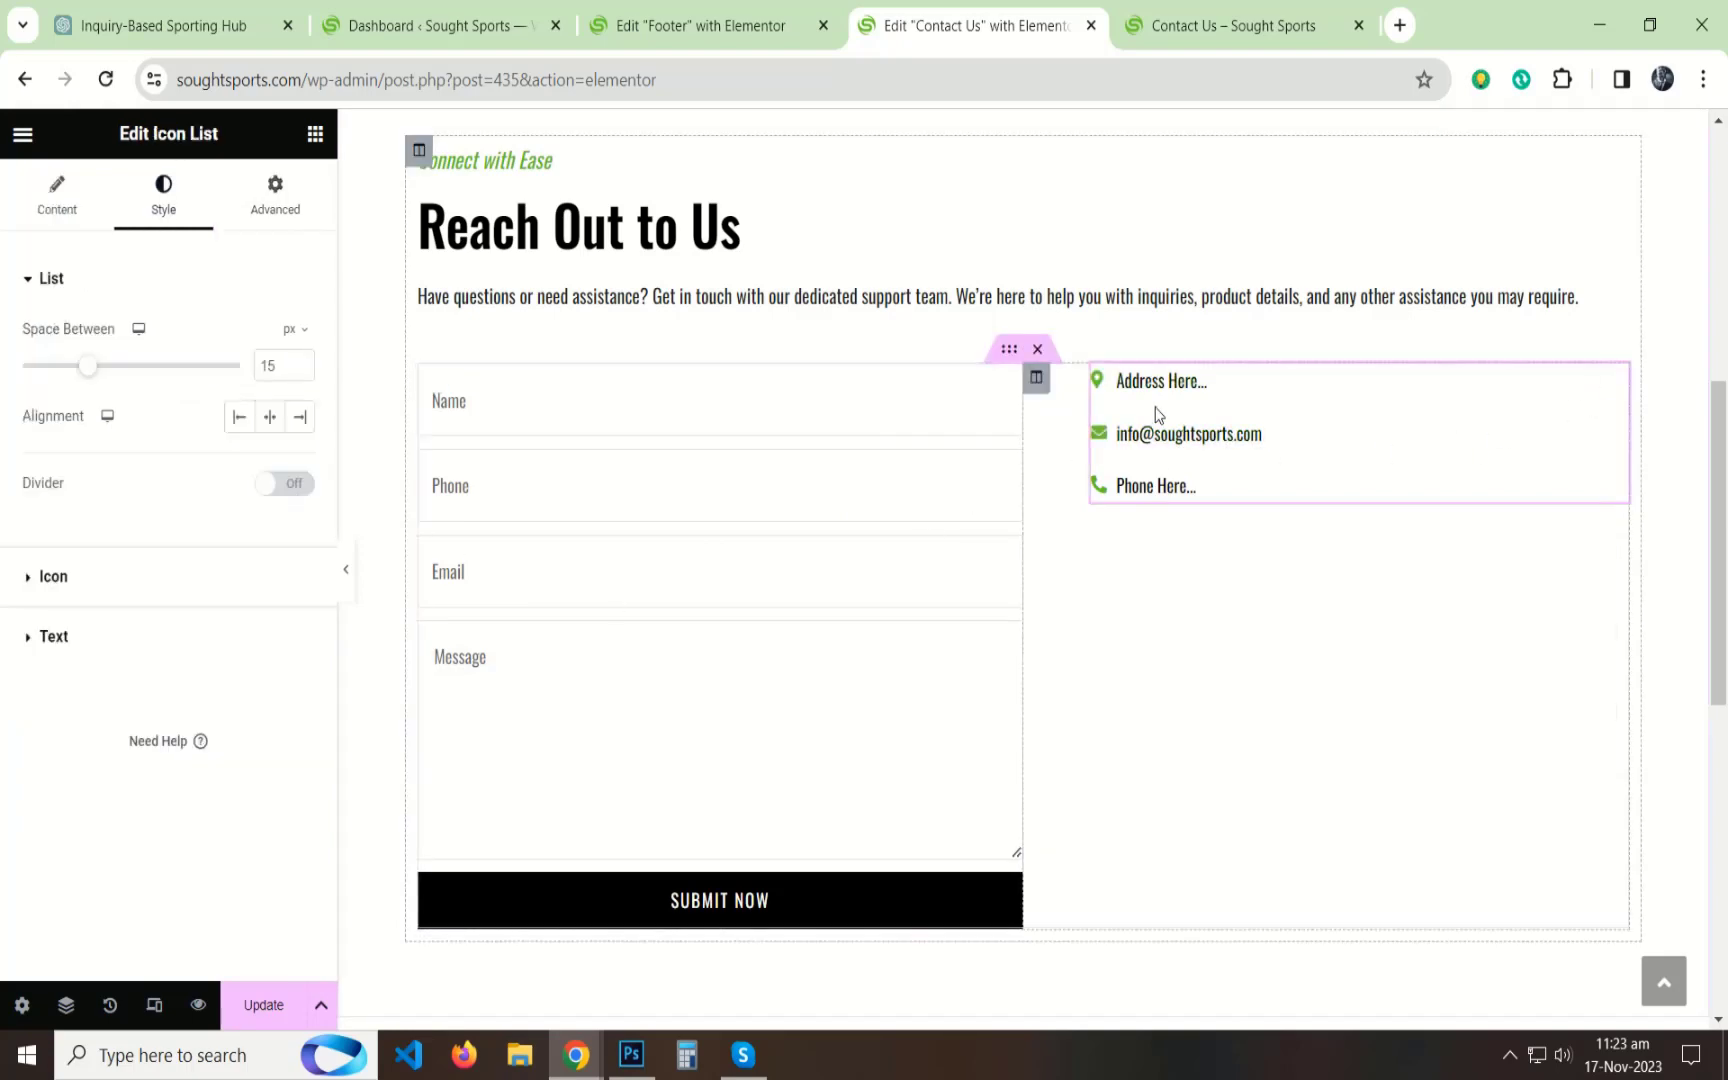
left_click(20, 292)
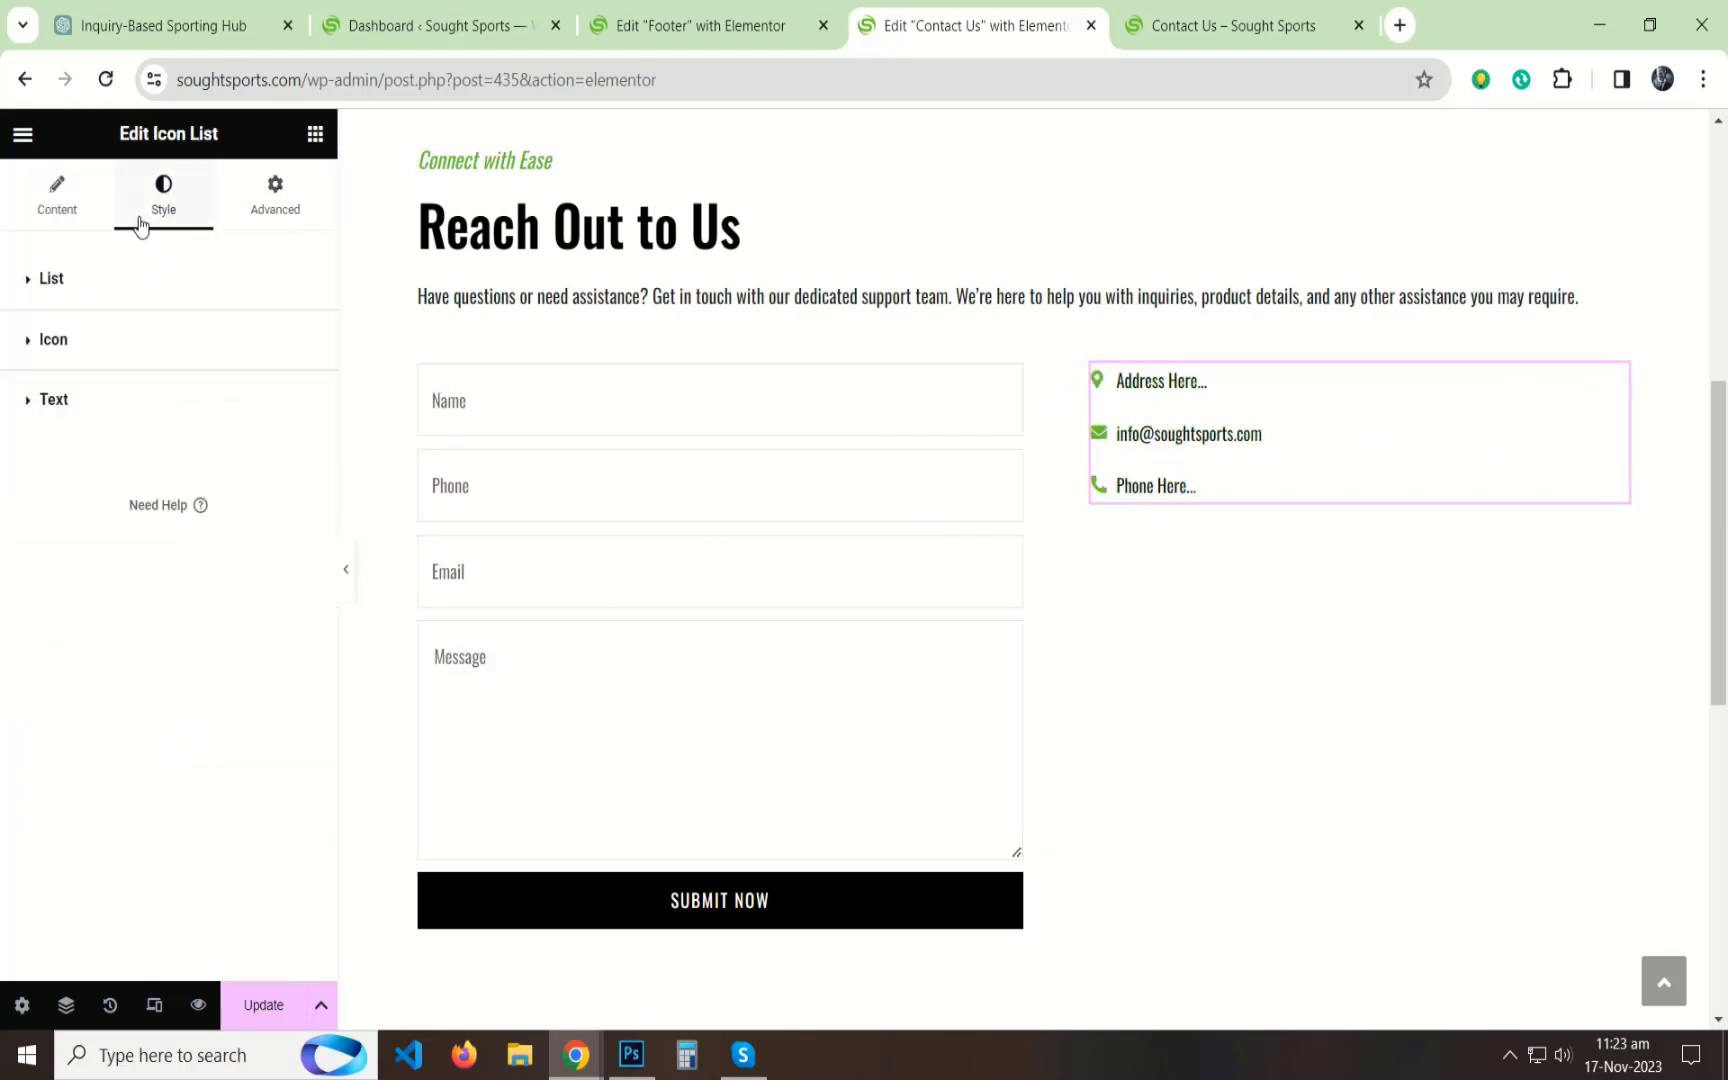
left_click(78, 404)
left_click(252, 566)
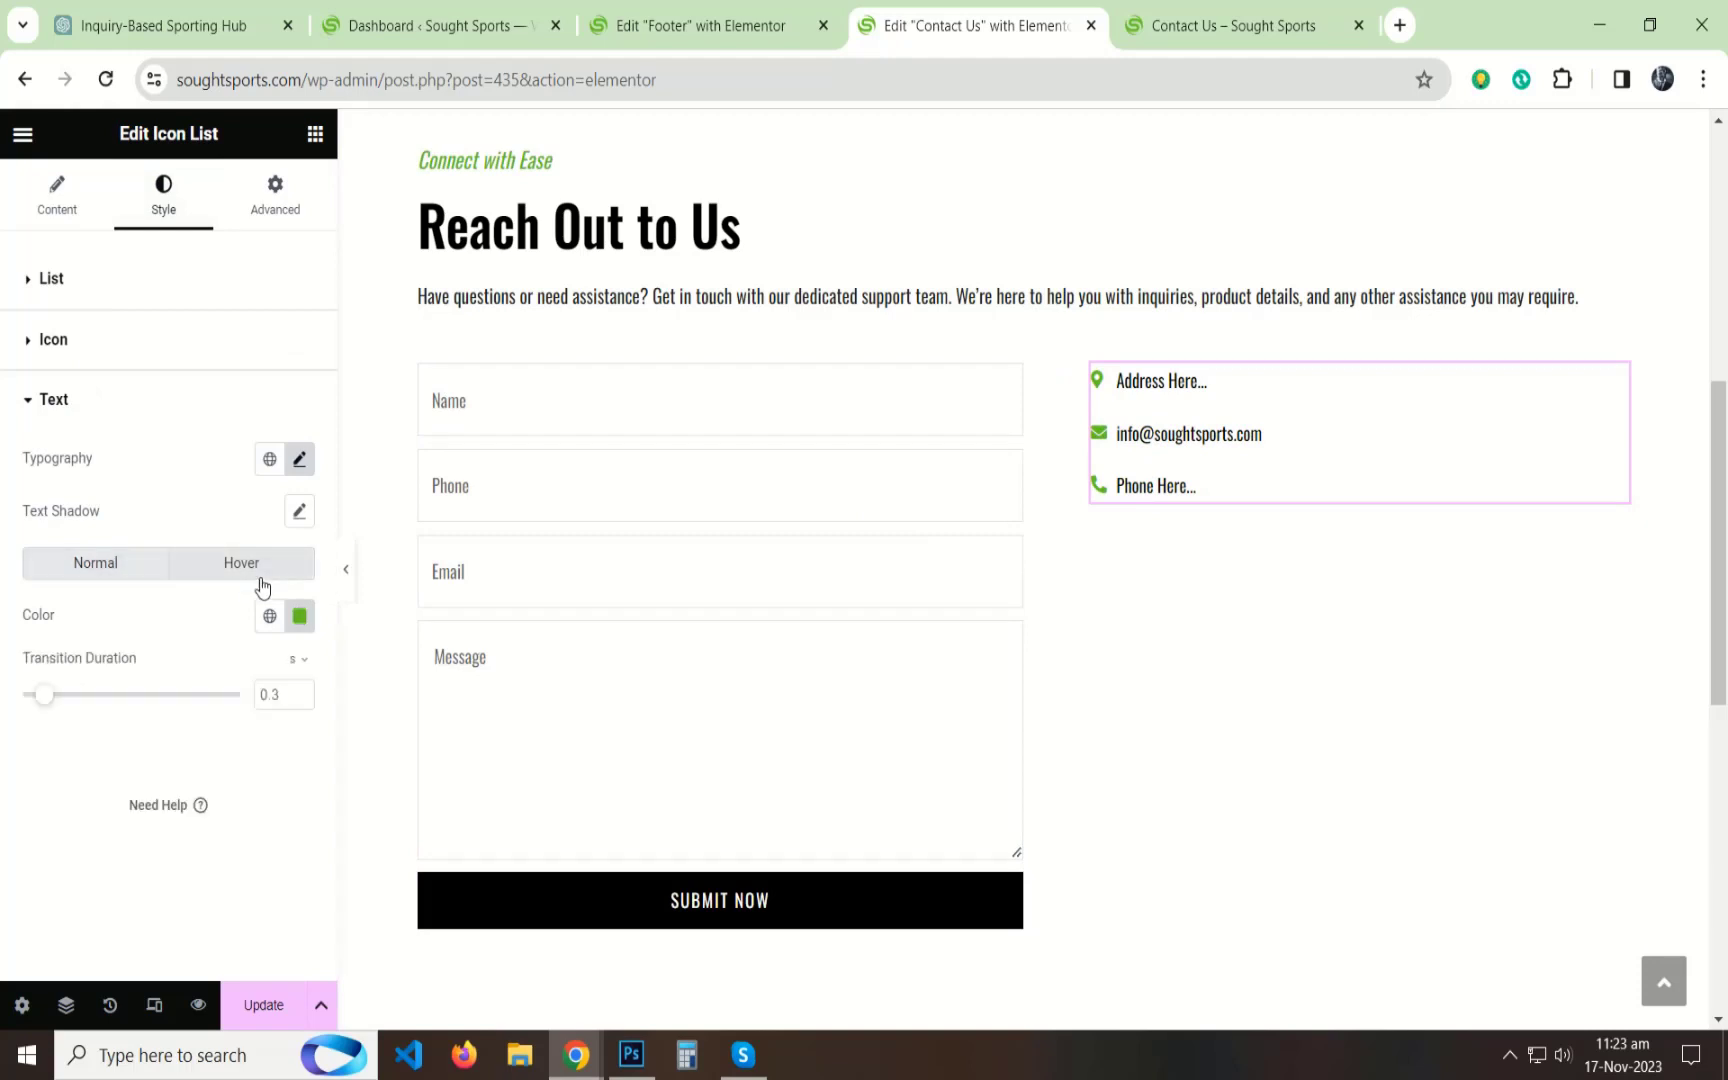
left_click(28, 410)
left_click(54, 344)
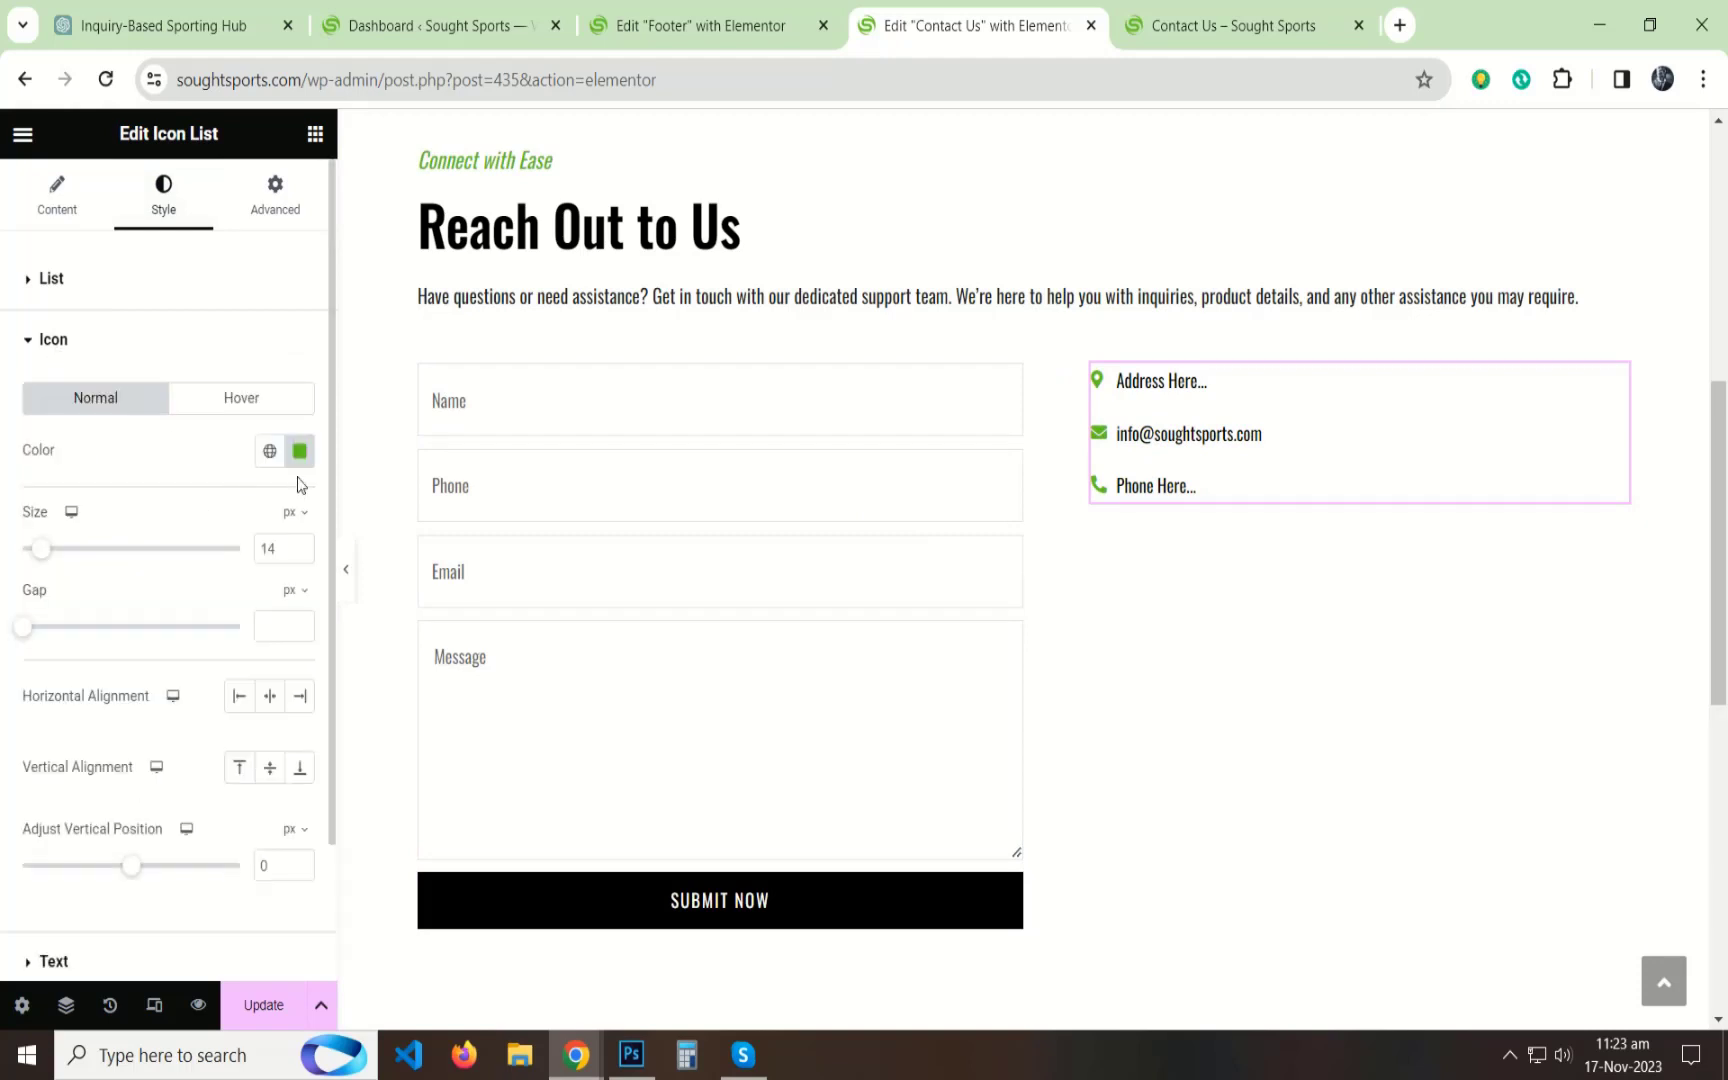
left_click(273, 406)
left_click(299, 455)
left_click_drag(220, 660, 5, 717)
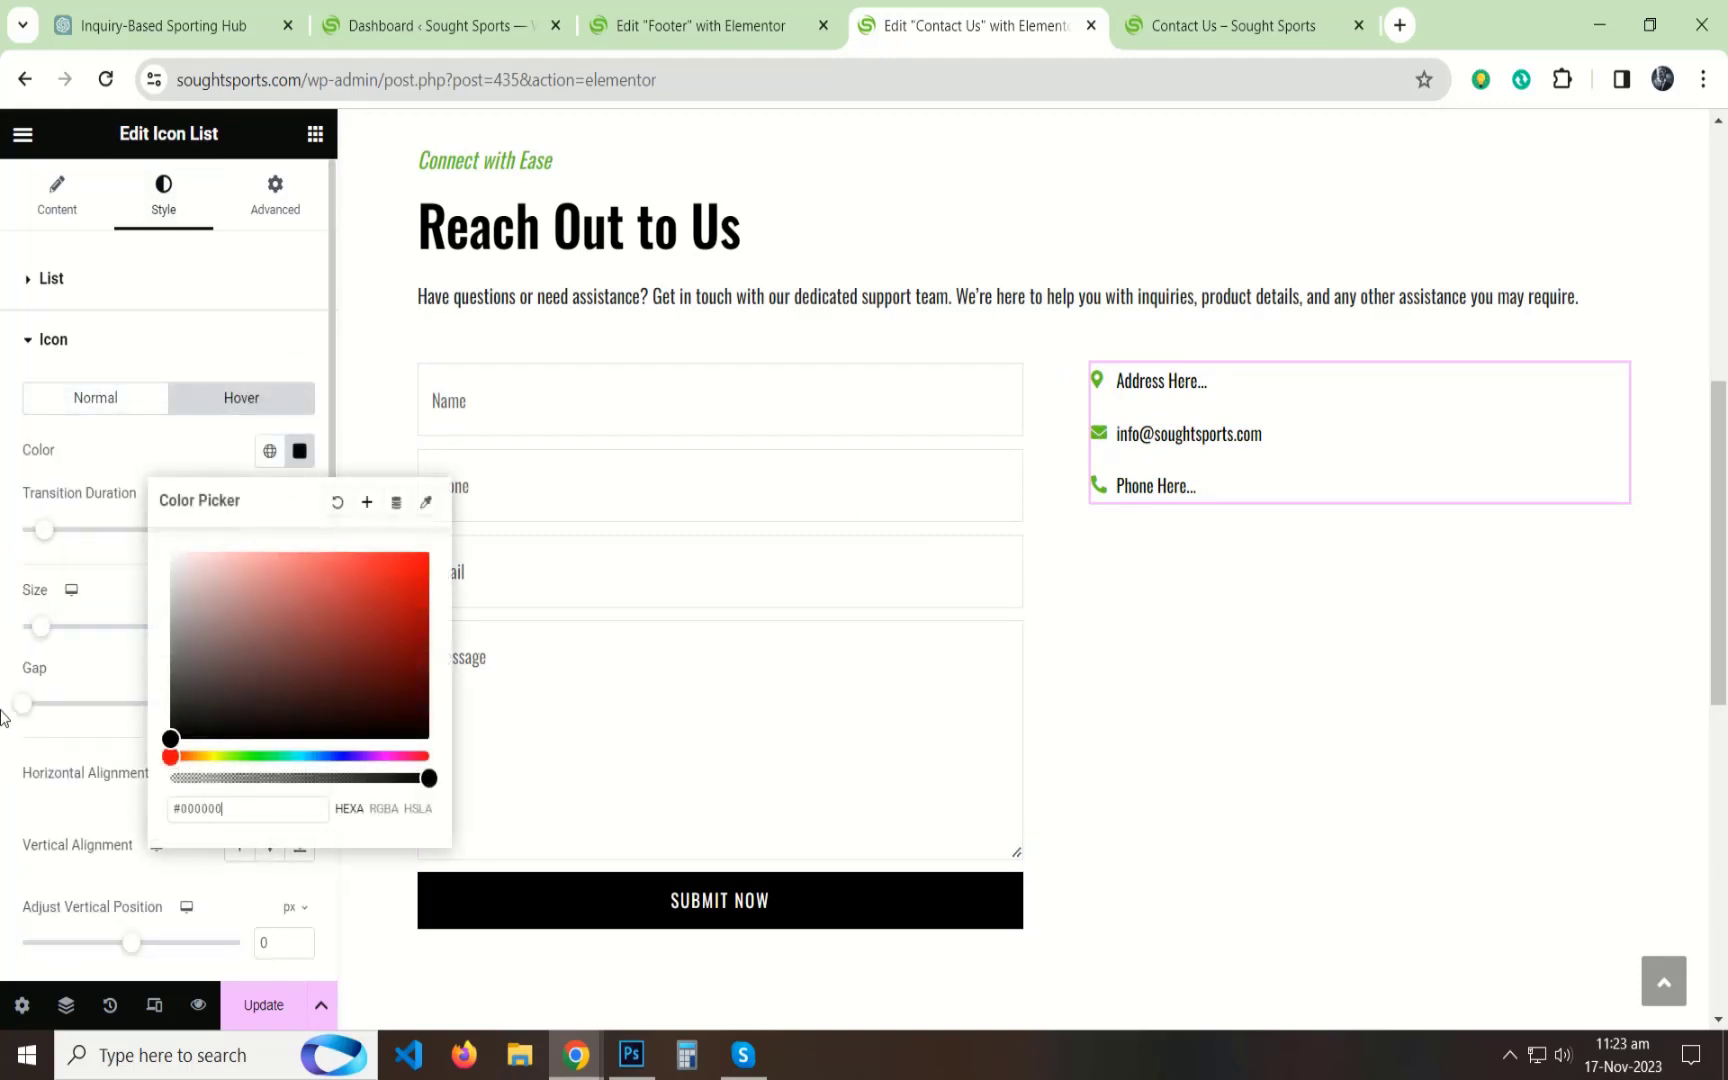
left_click(6, 717)
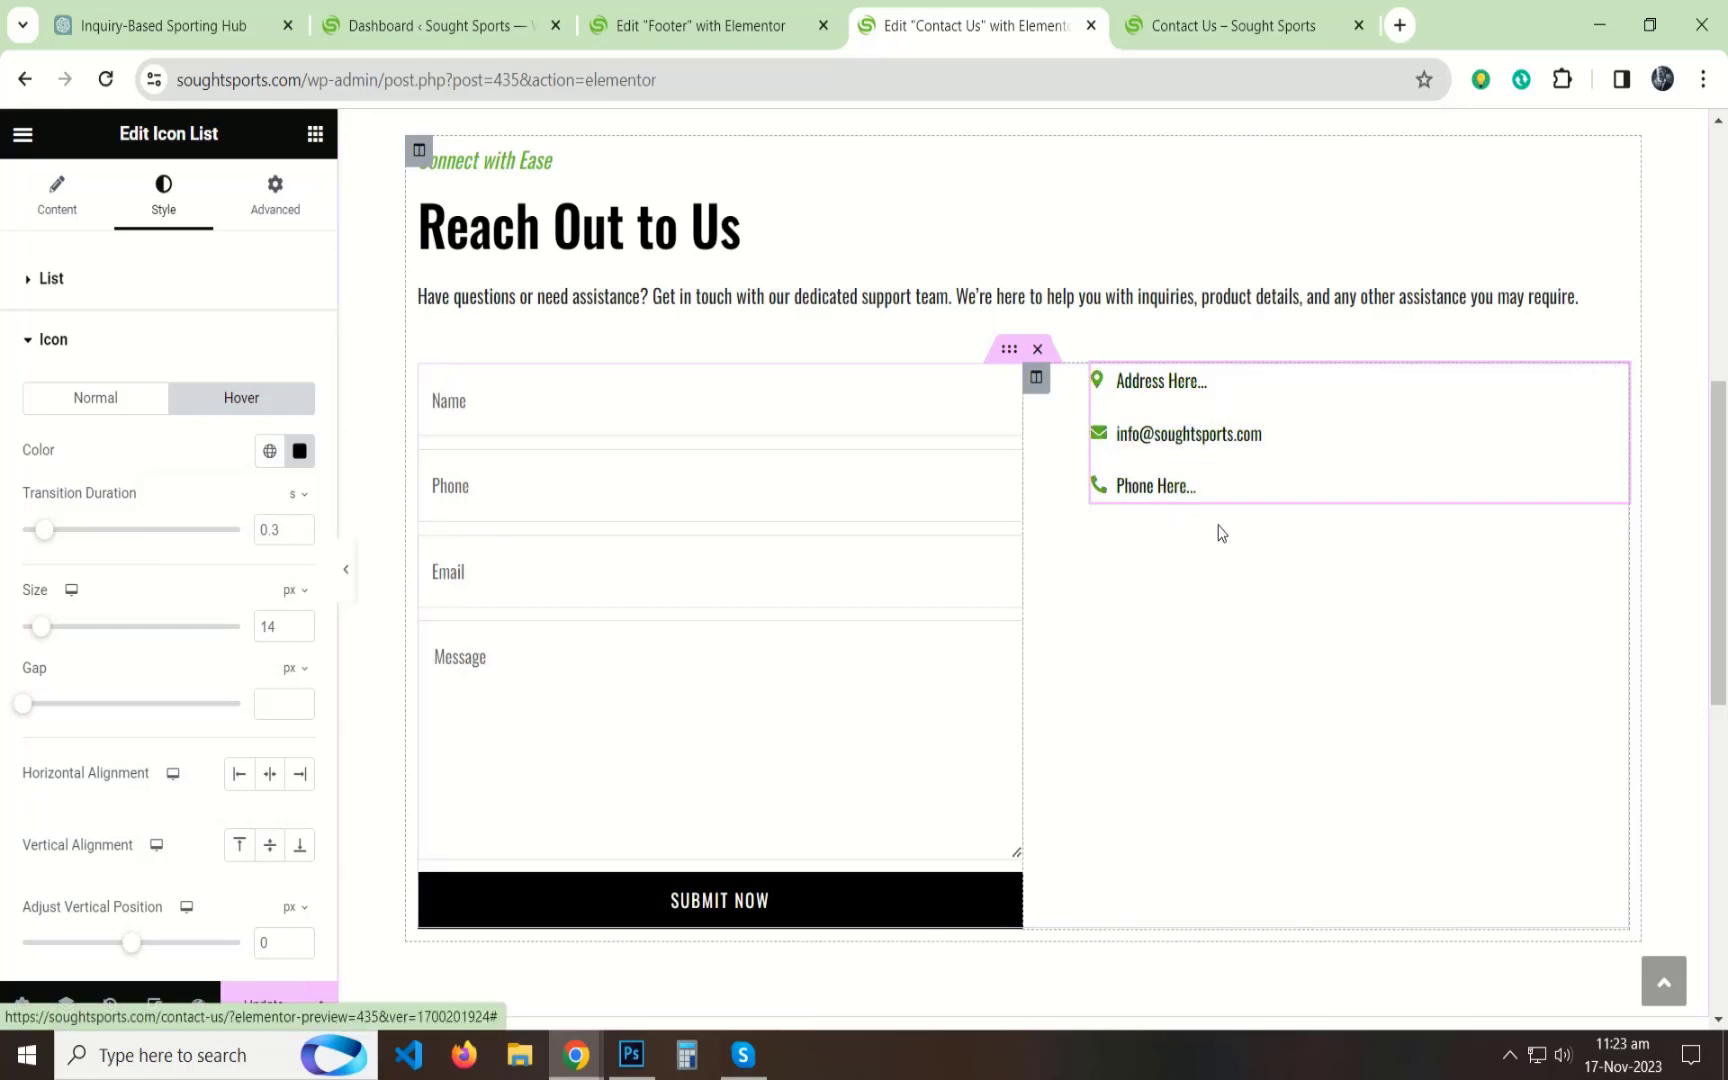
Set the contact list's space between items to 45 px and turn on its divider.
left_click(62, 341)
left_click(55, 281)
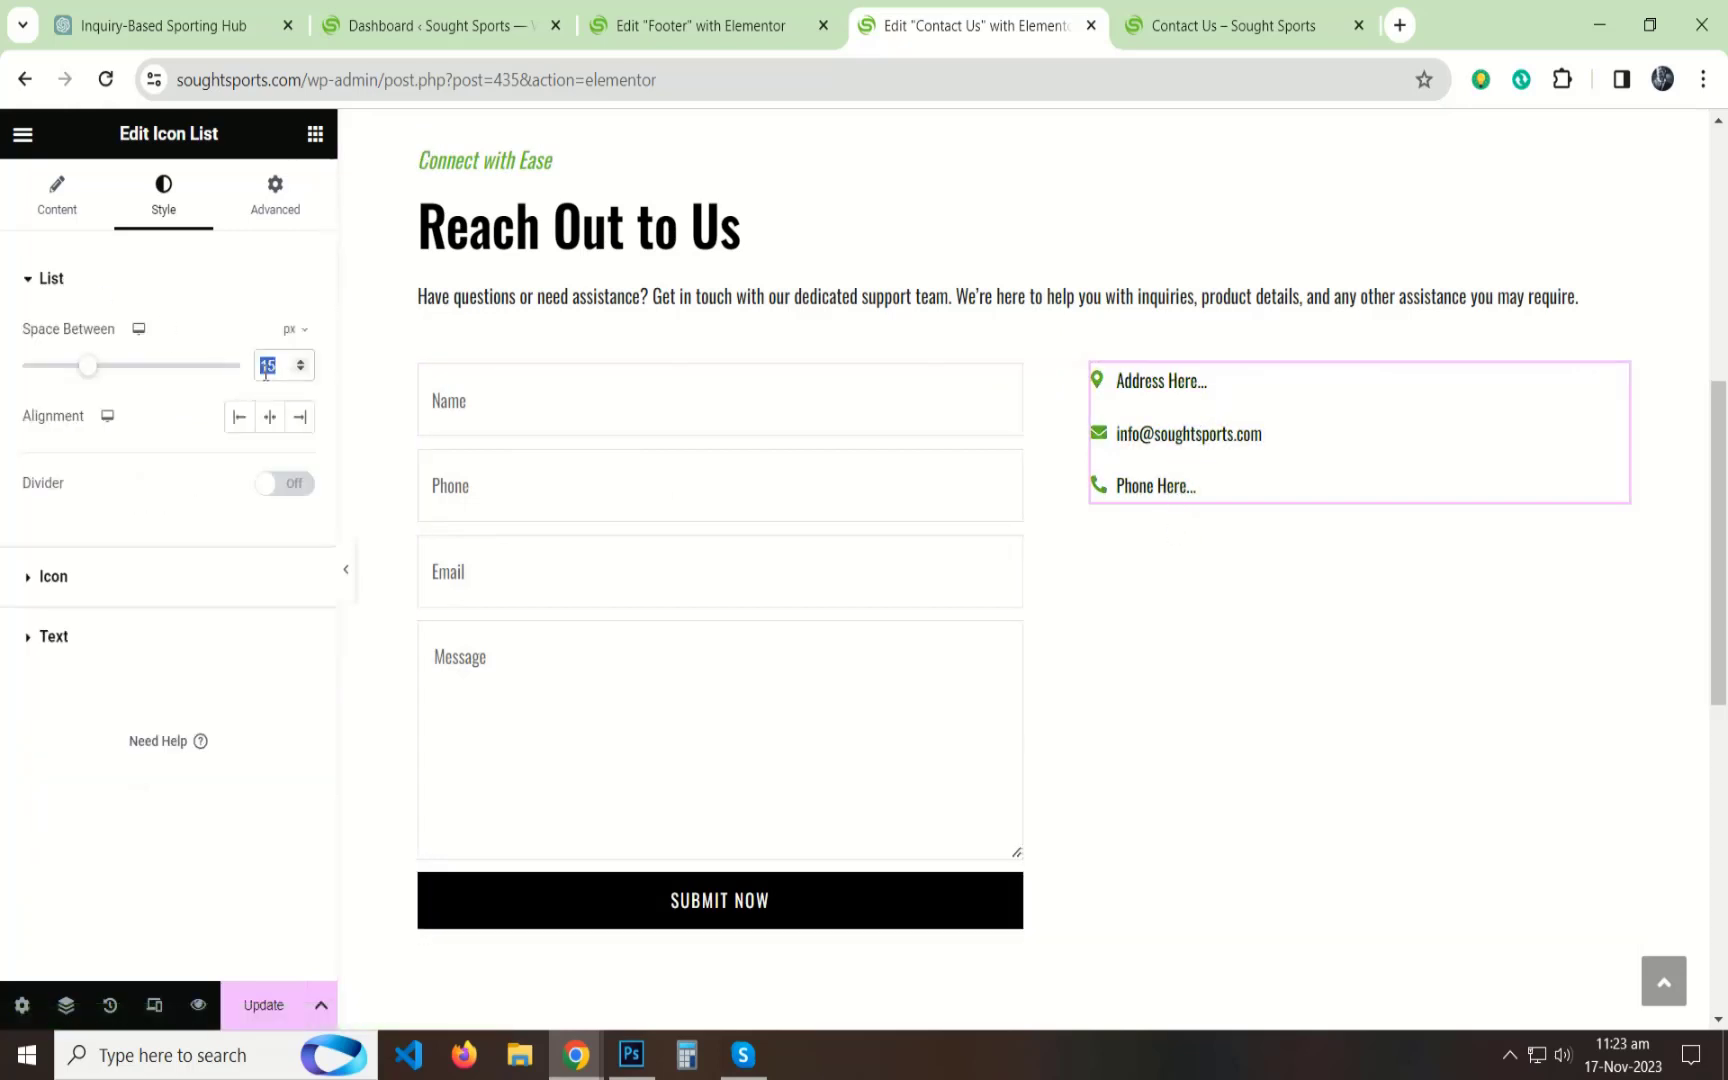
type("45")
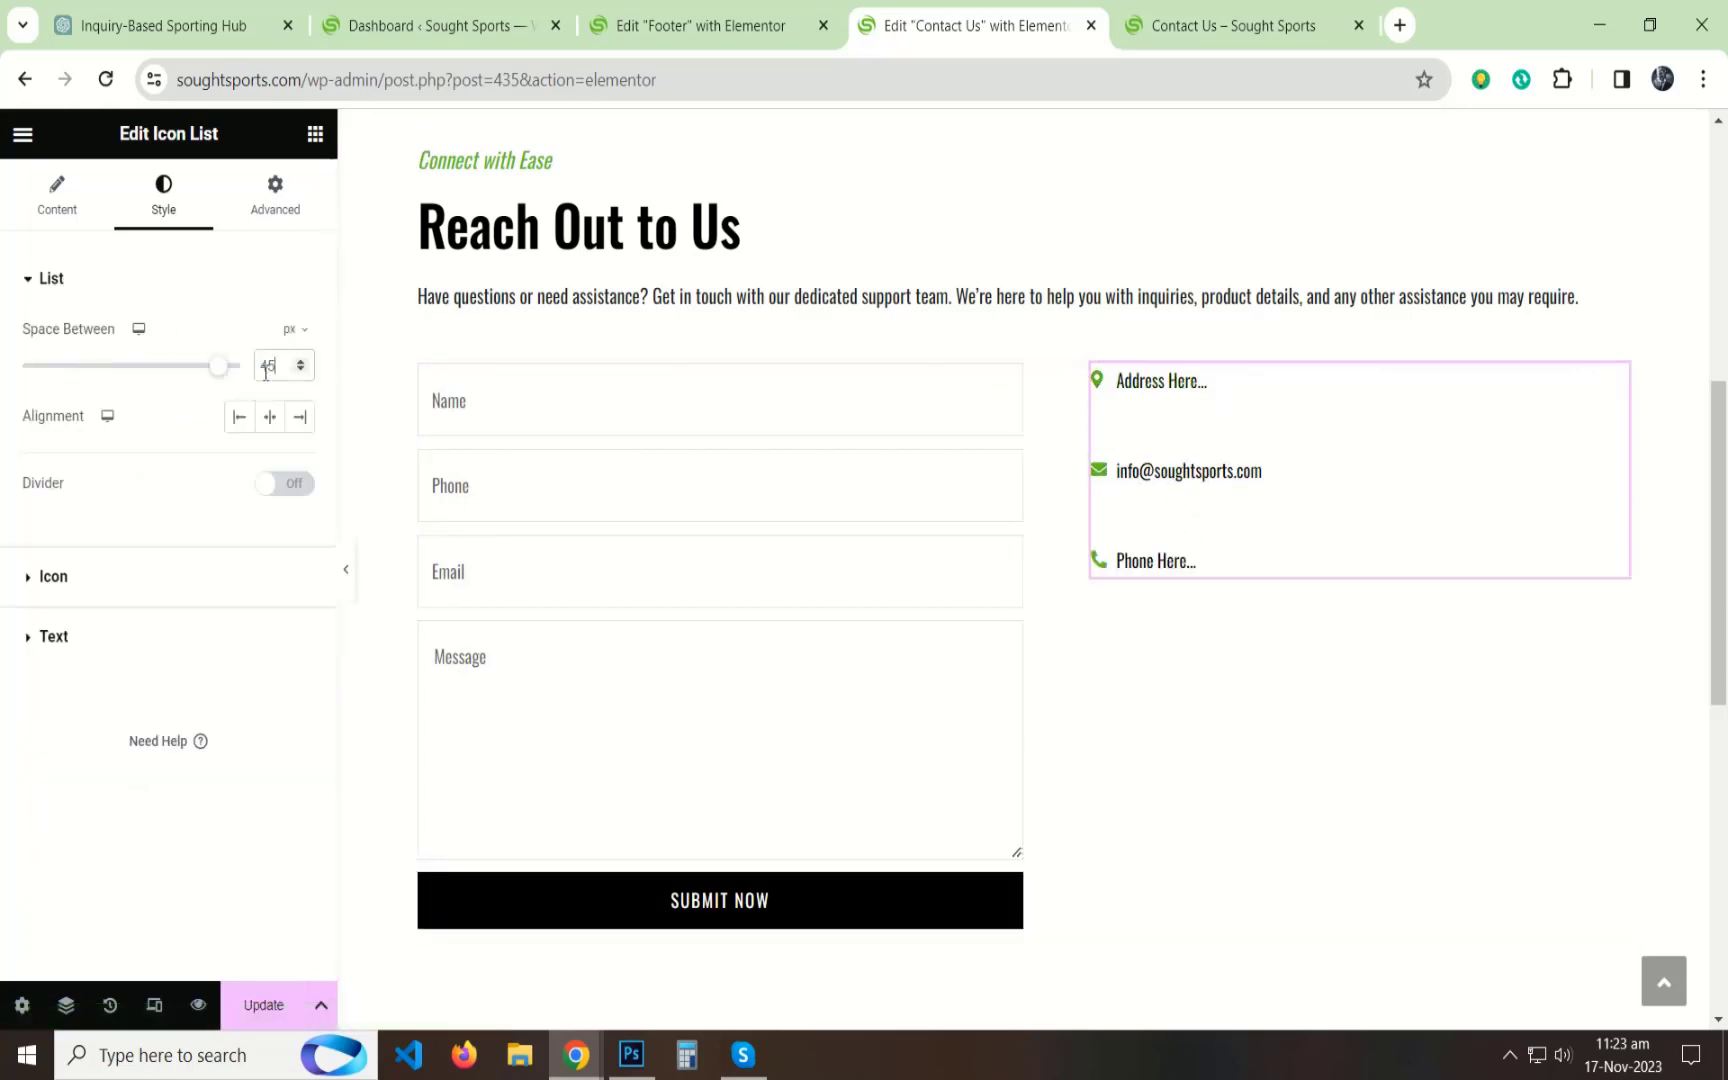
left_click(280, 490)
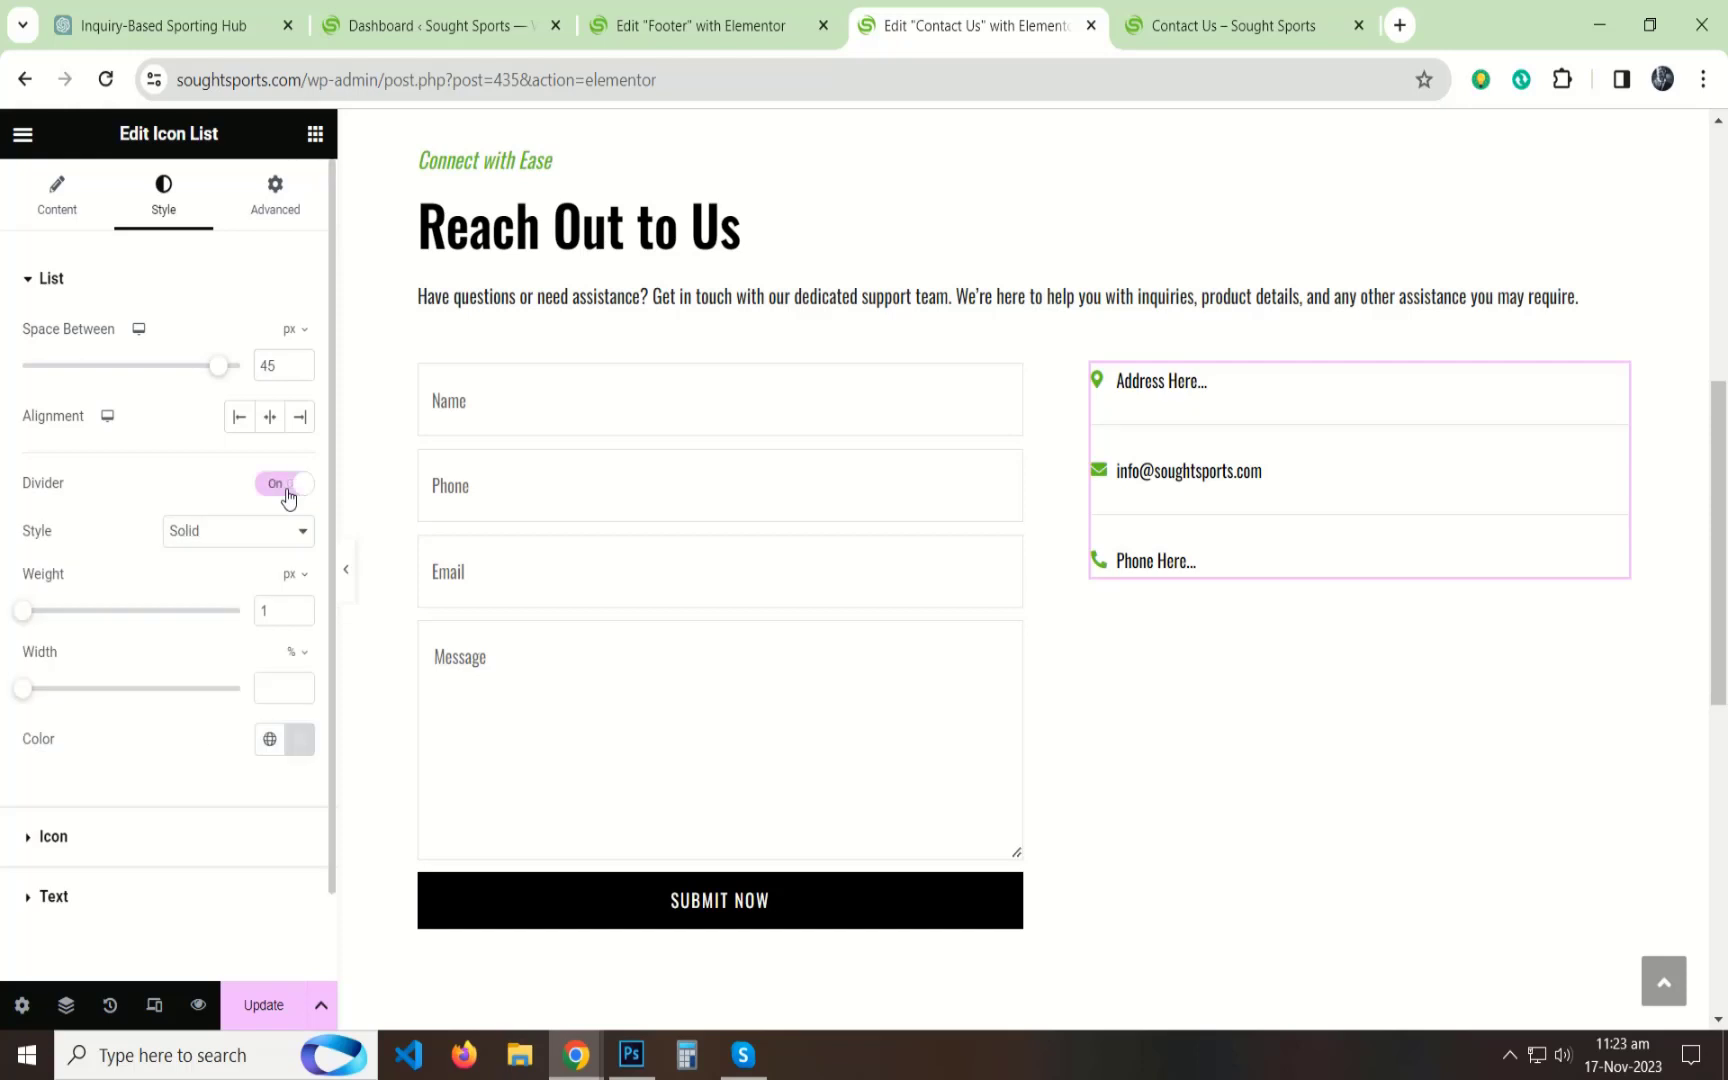
Update the Contact Us page and preview the contact list without the editing panel.
left_click(29, 282)
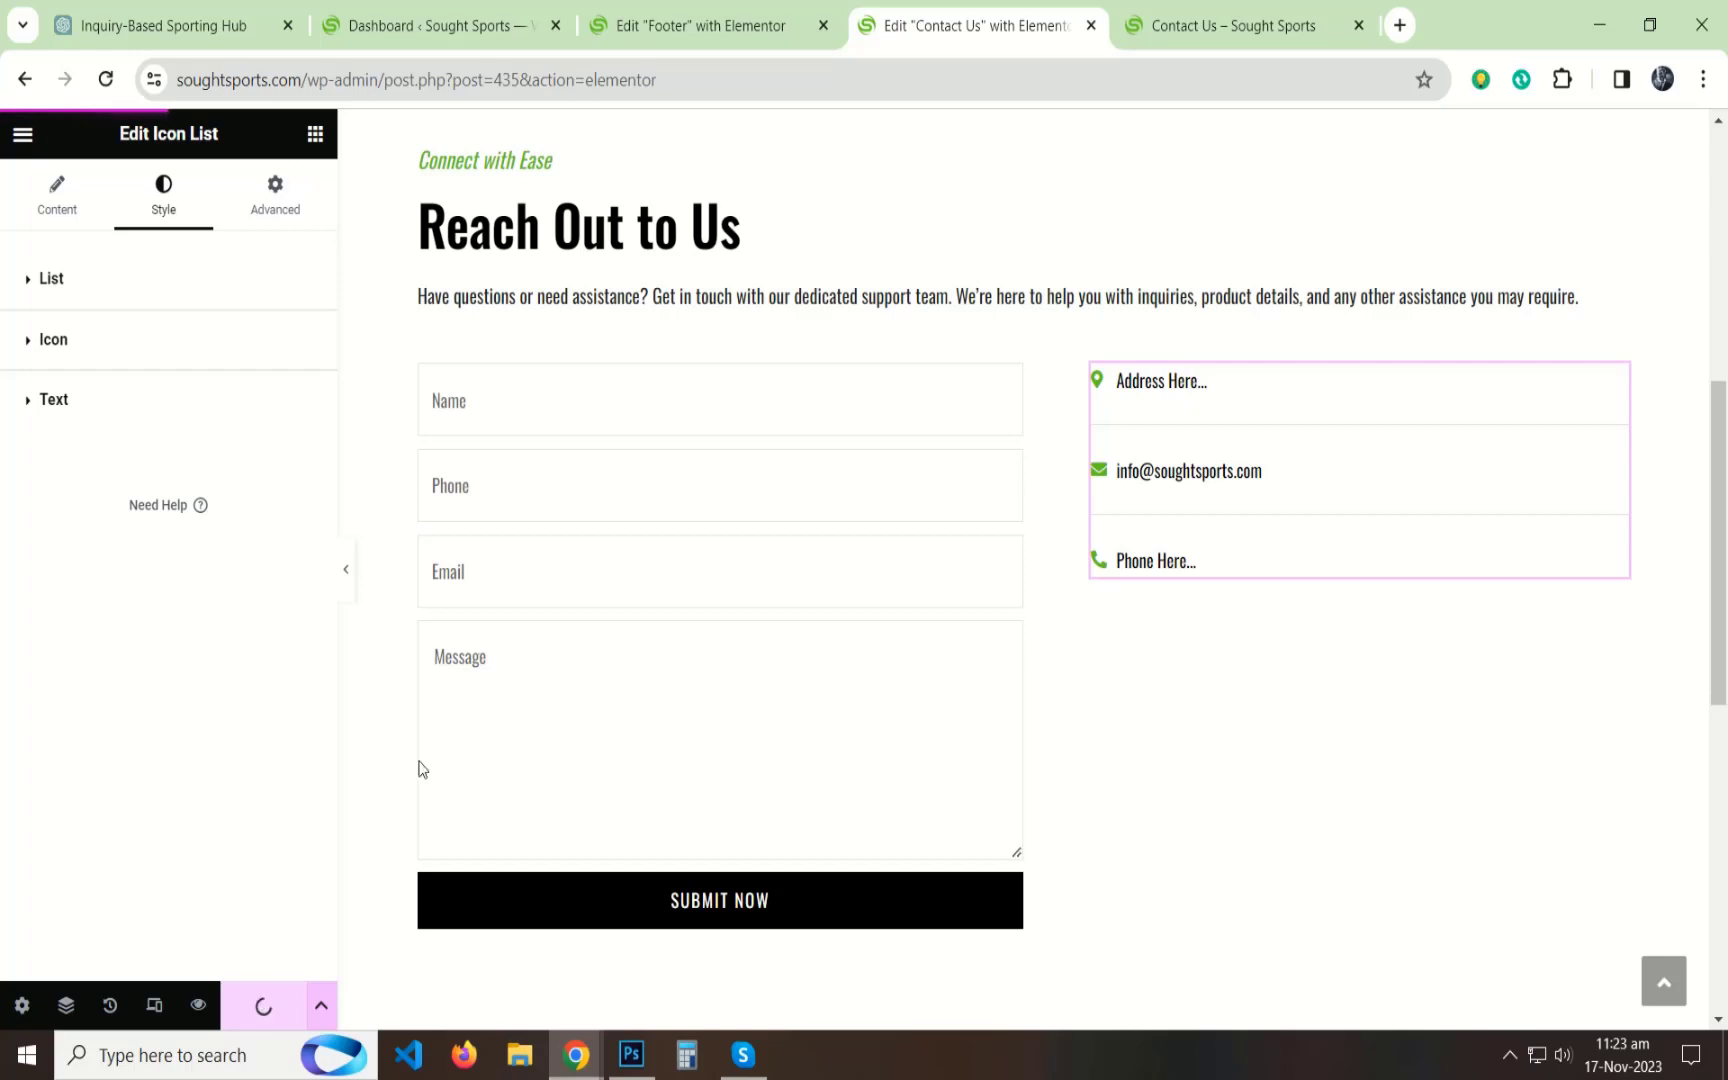
left_click(350, 572)
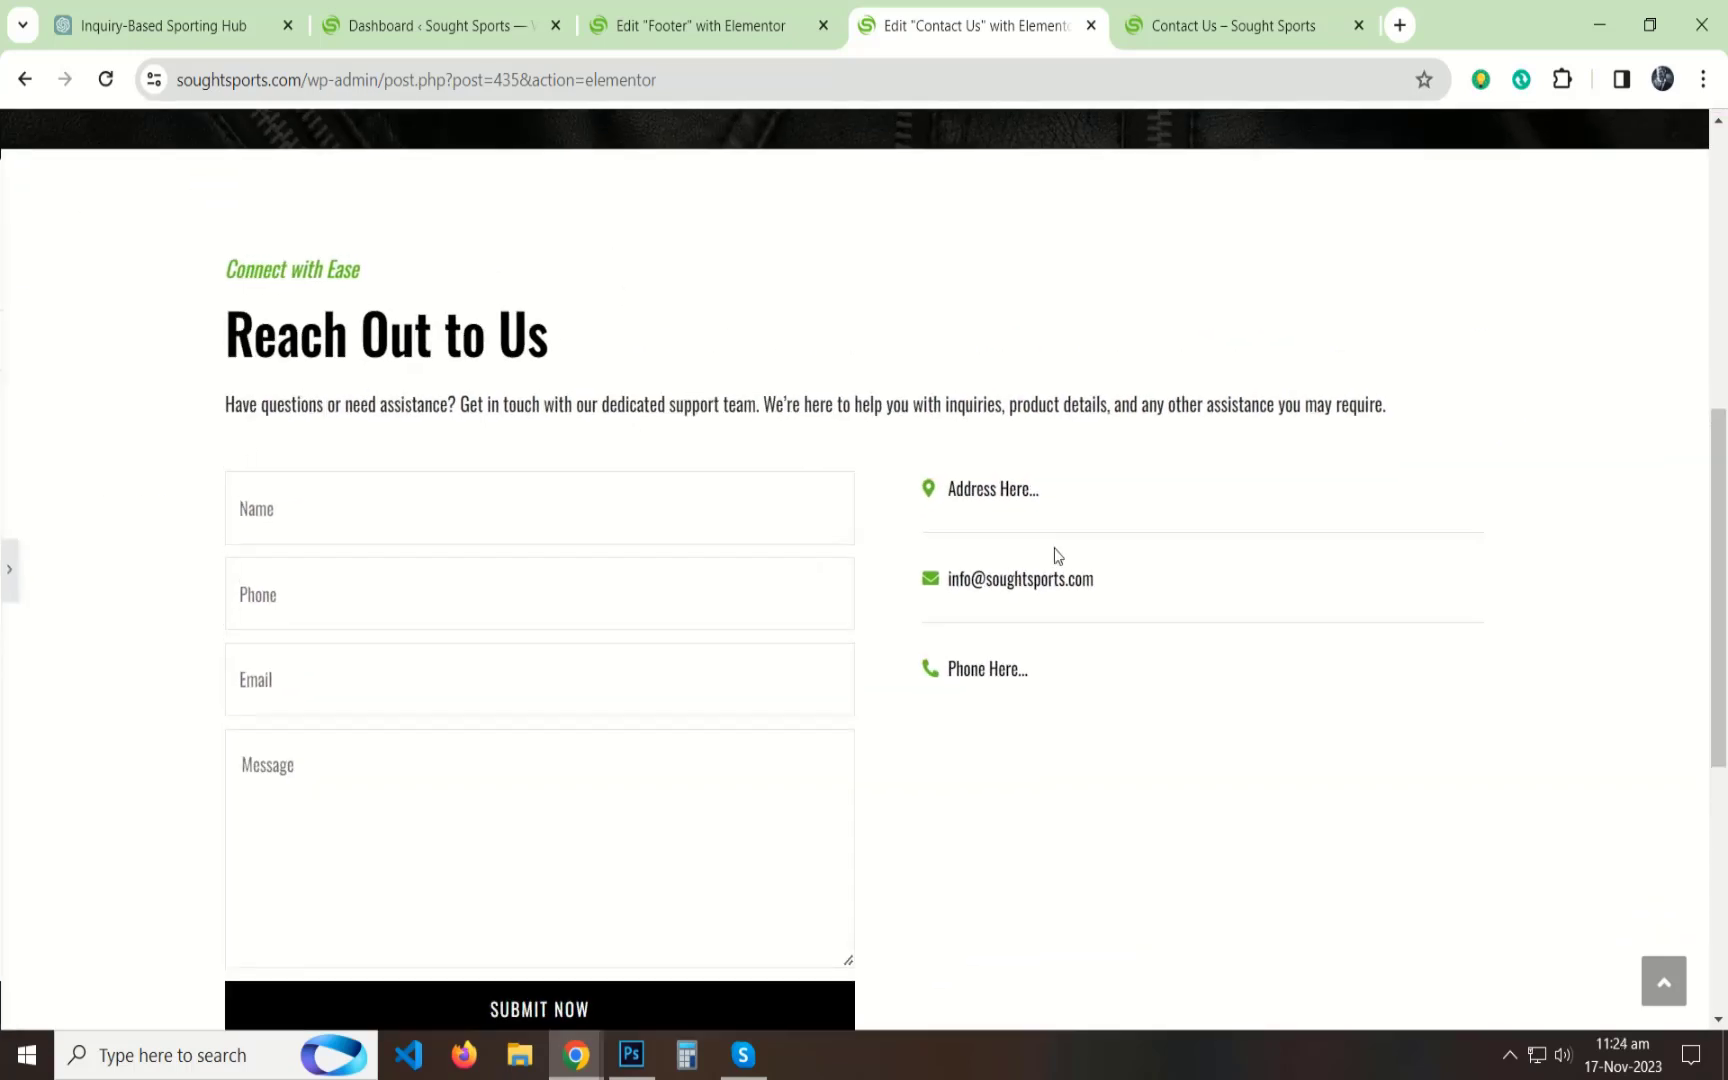
left_click(10, 578)
Copy the social media icon list from the Footer template and paste it below the contact list on the Contact Us page.
key("ctrl+shift+Tab")
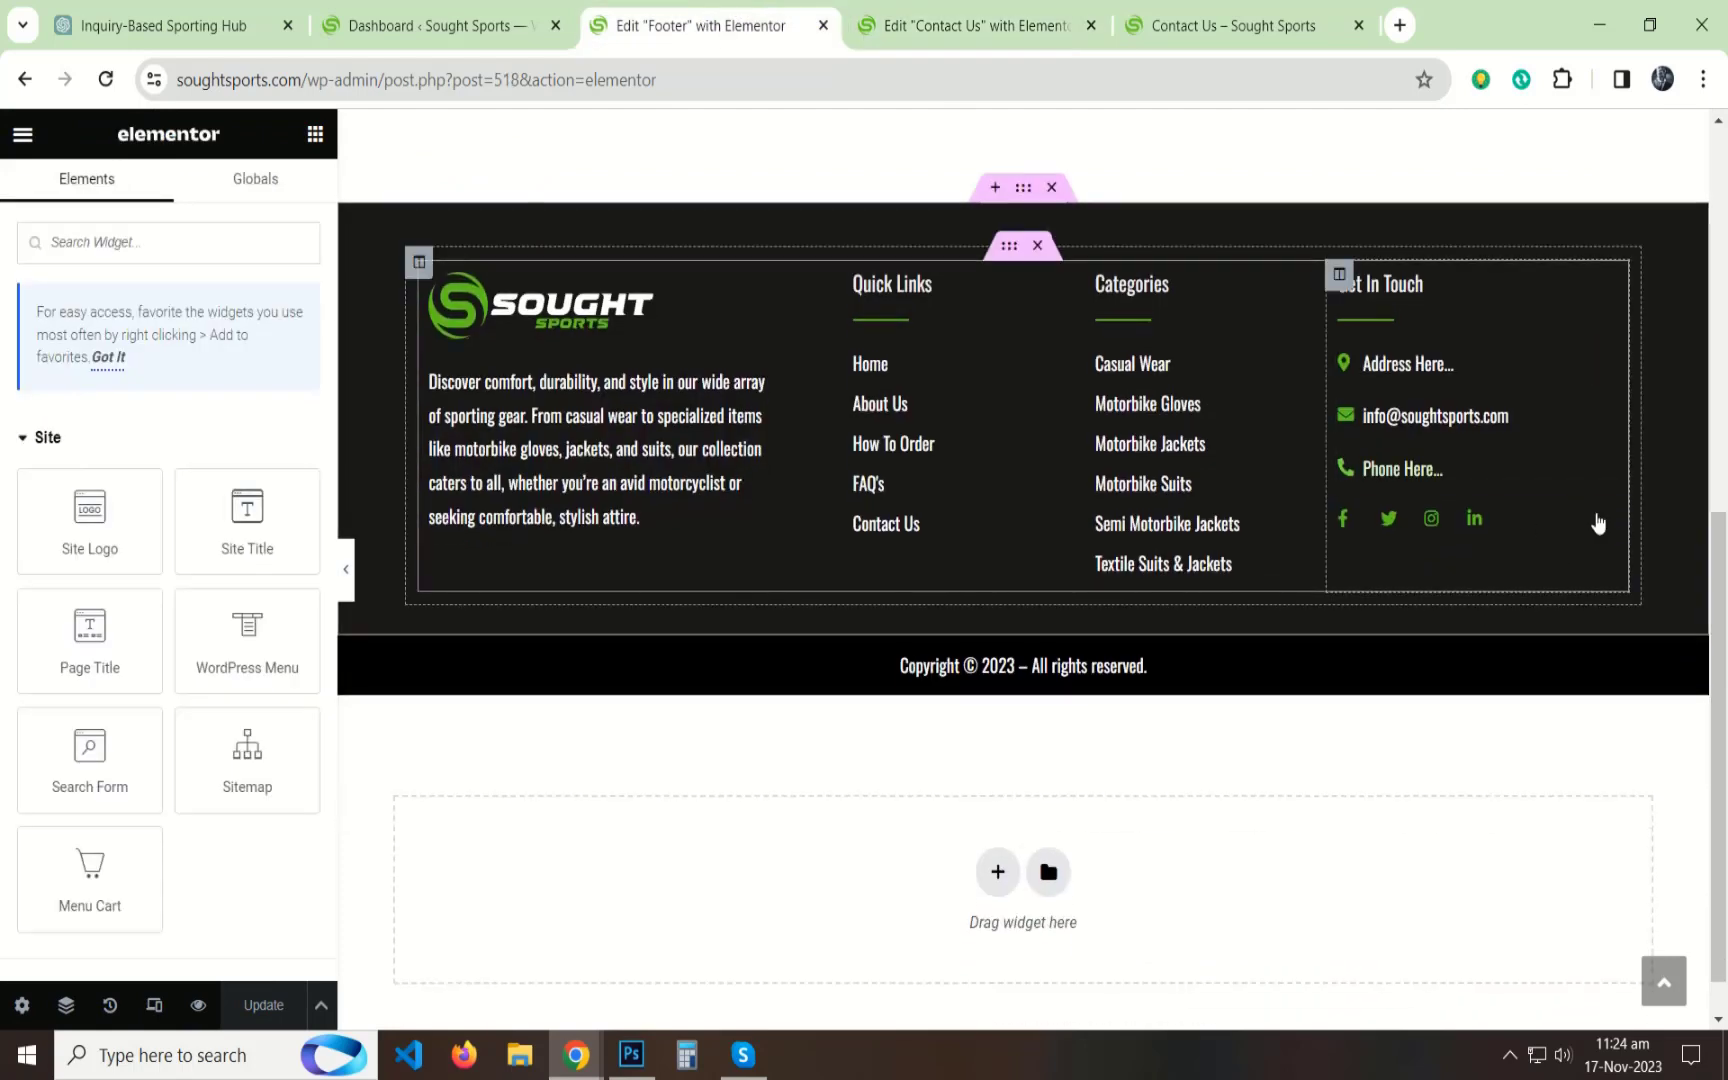
right_click(1601, 521)
left_click(1540, 629)
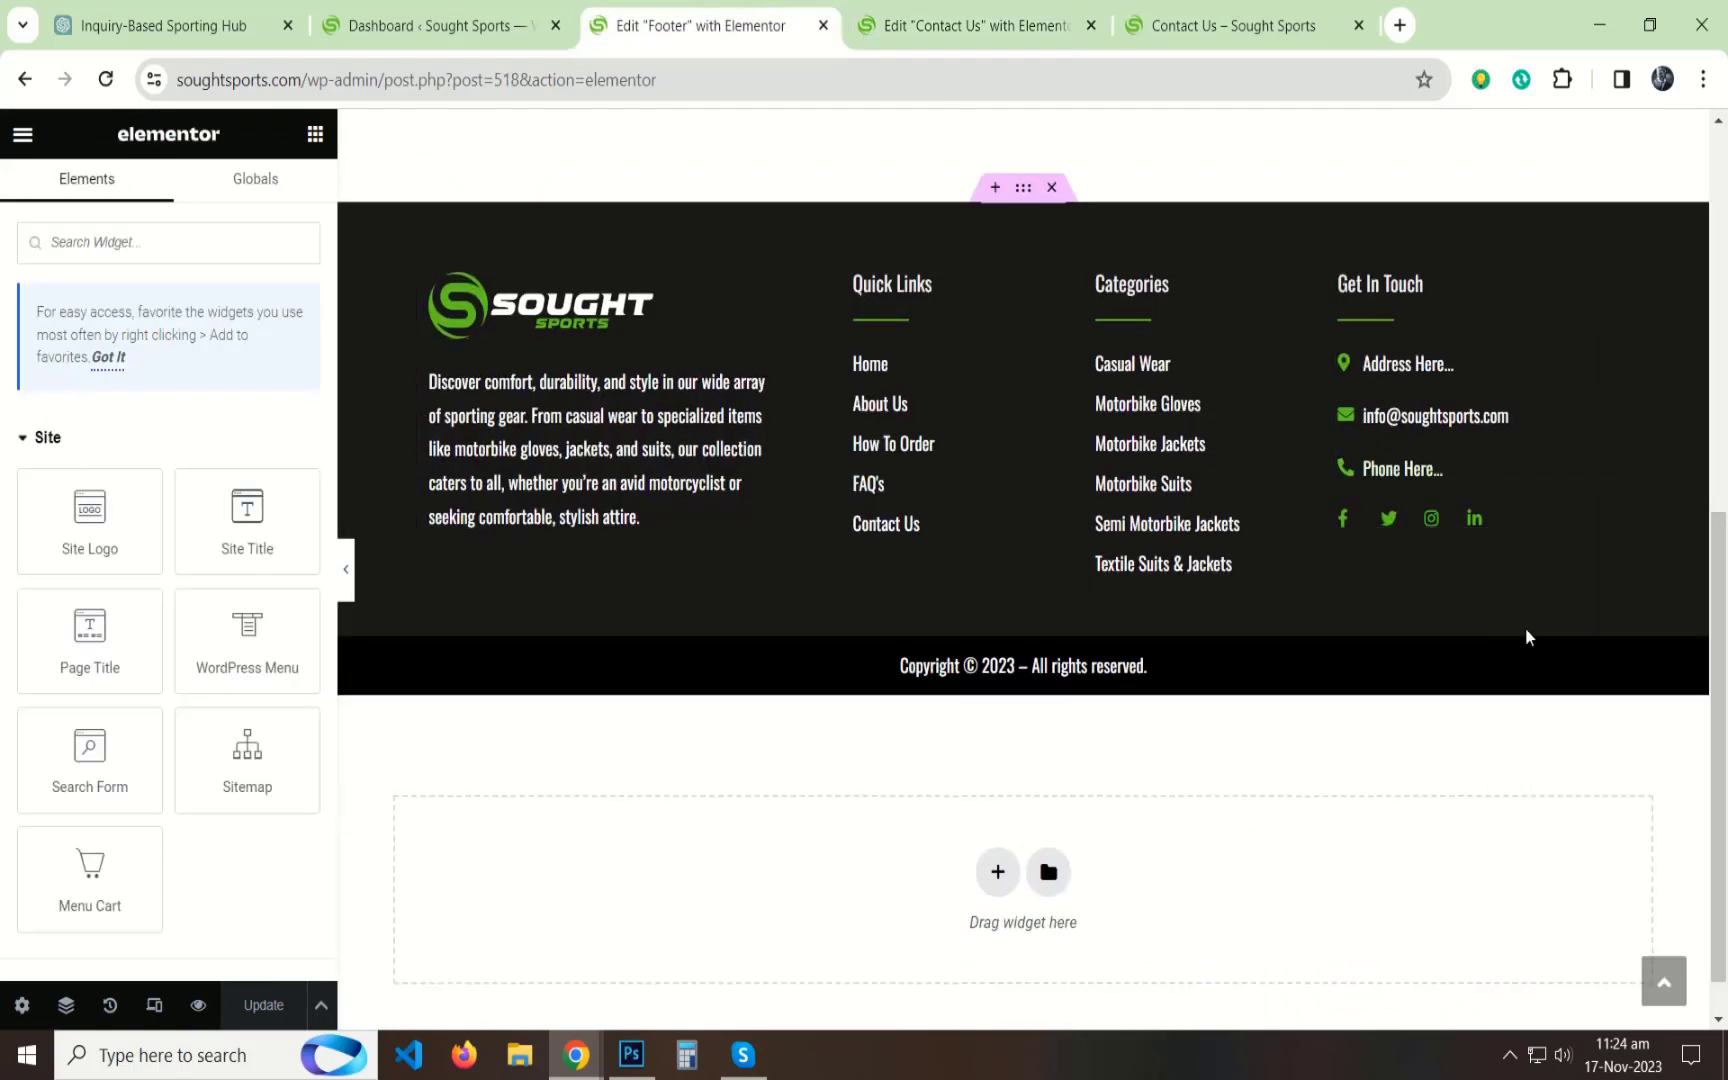
left_click(978, 32)
right_click(1186, 510)
left_click(1249, 654)
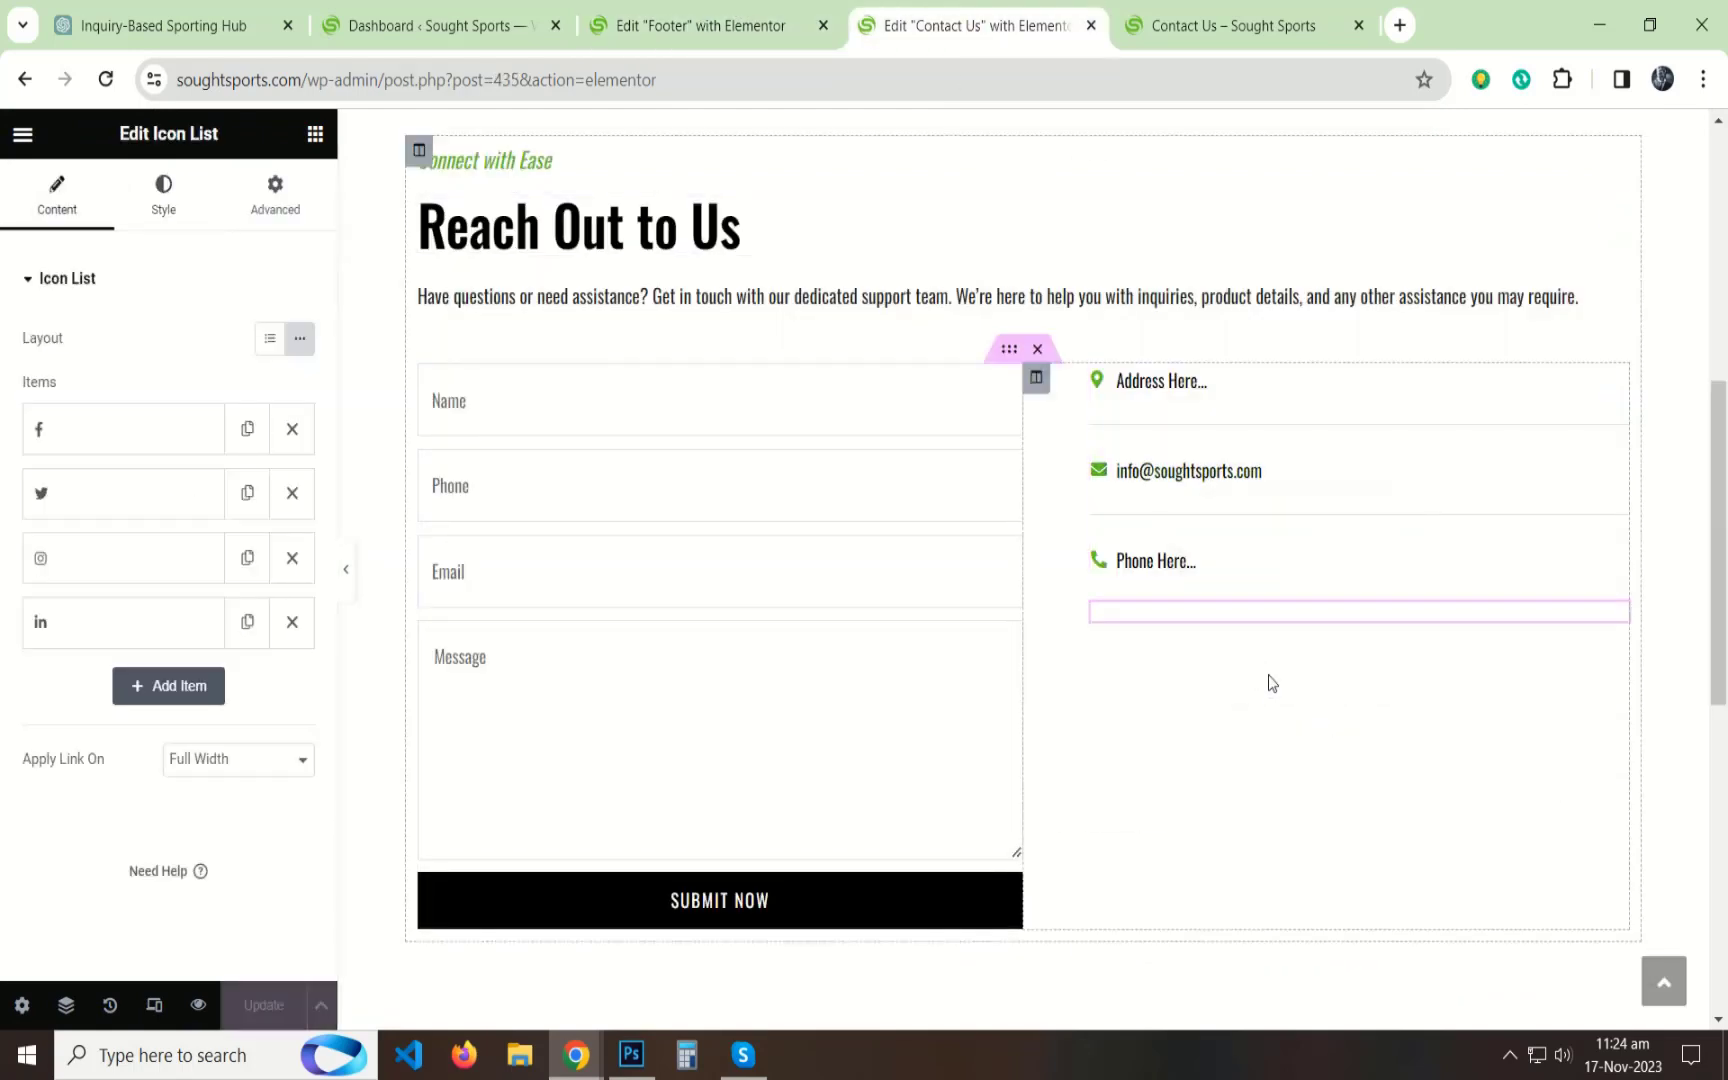
Set the social icon list's icon hover color to black.
left_click(164, 195)
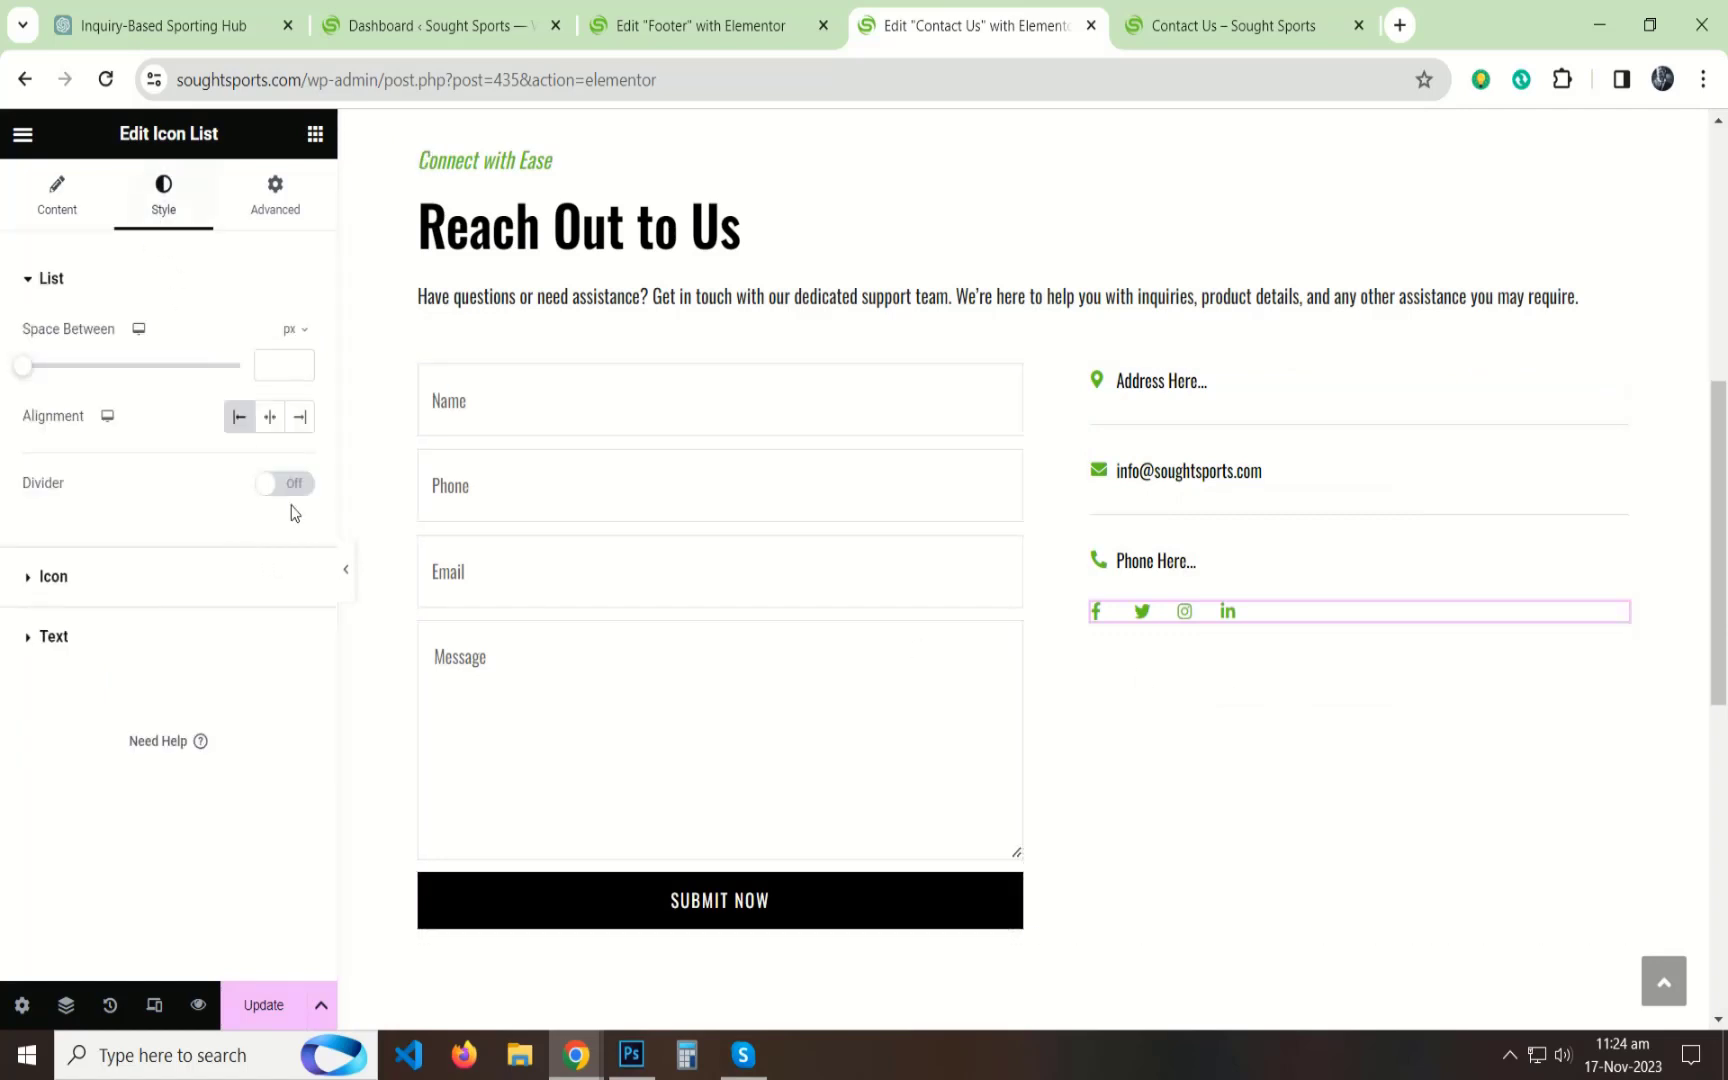
left_click(230, 592)
left_click(241, 398)
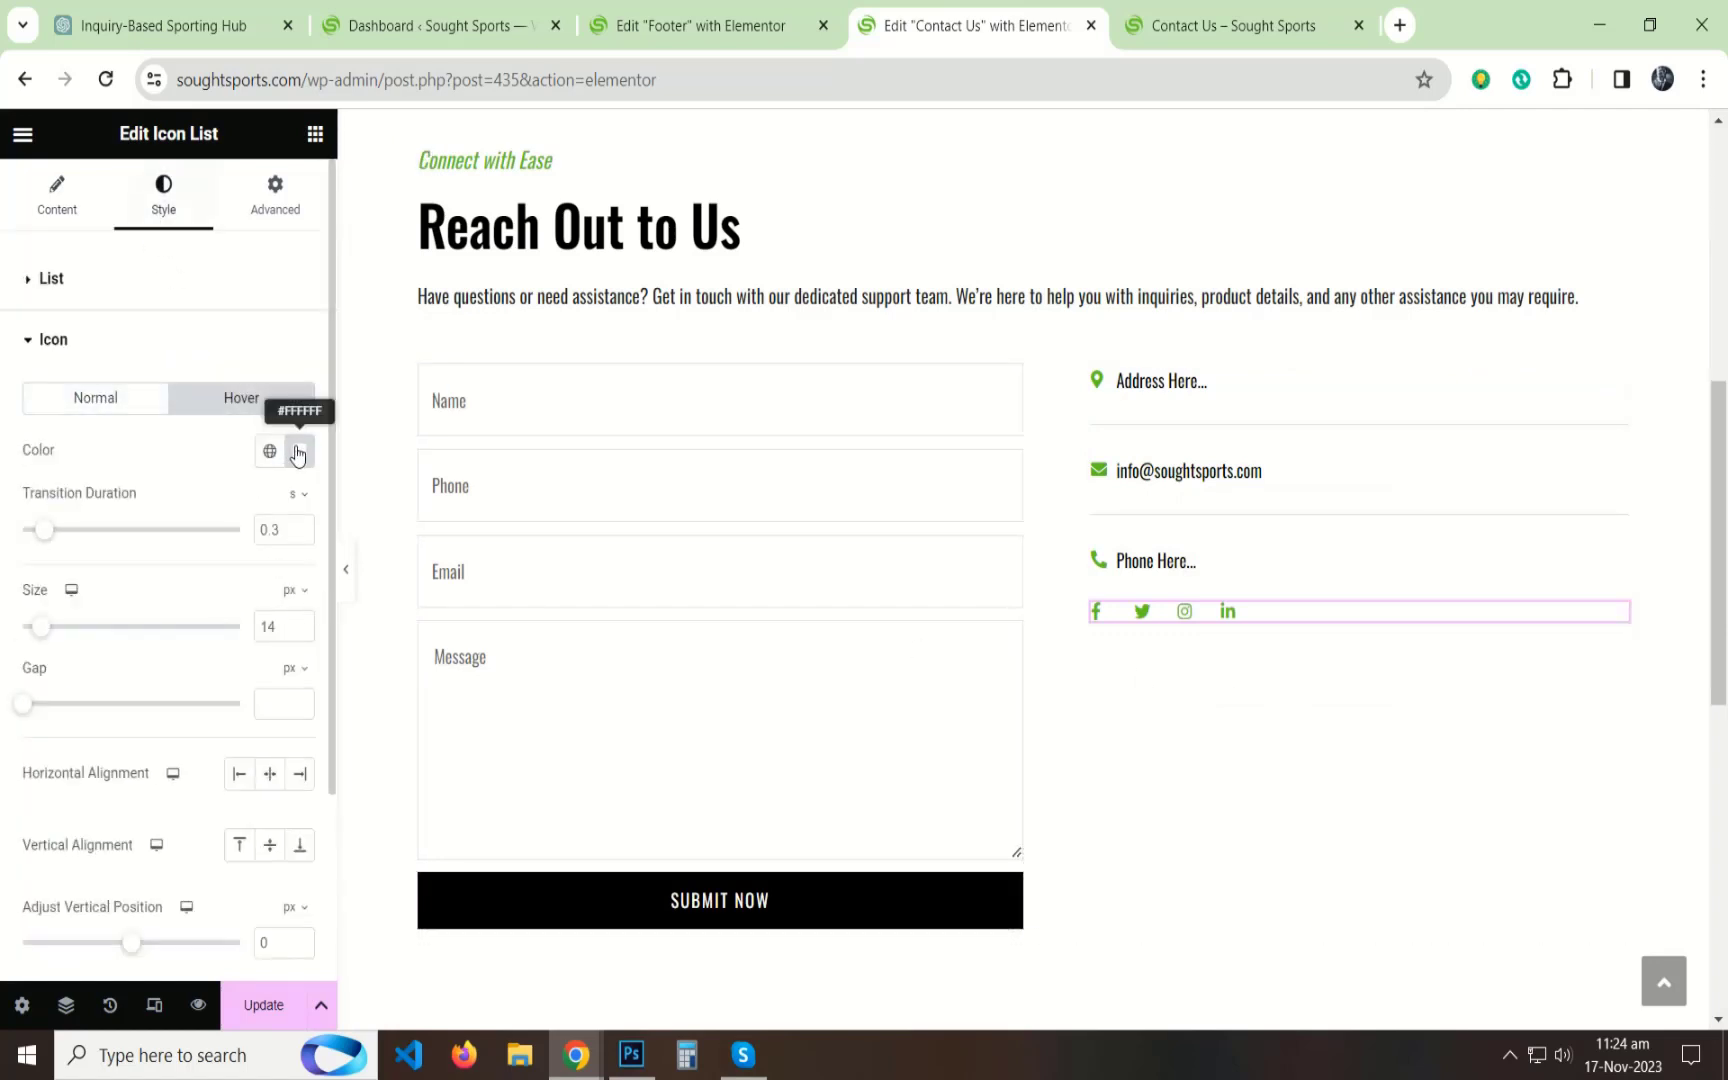
left_click(299, 450)
left_click(1130, 724)
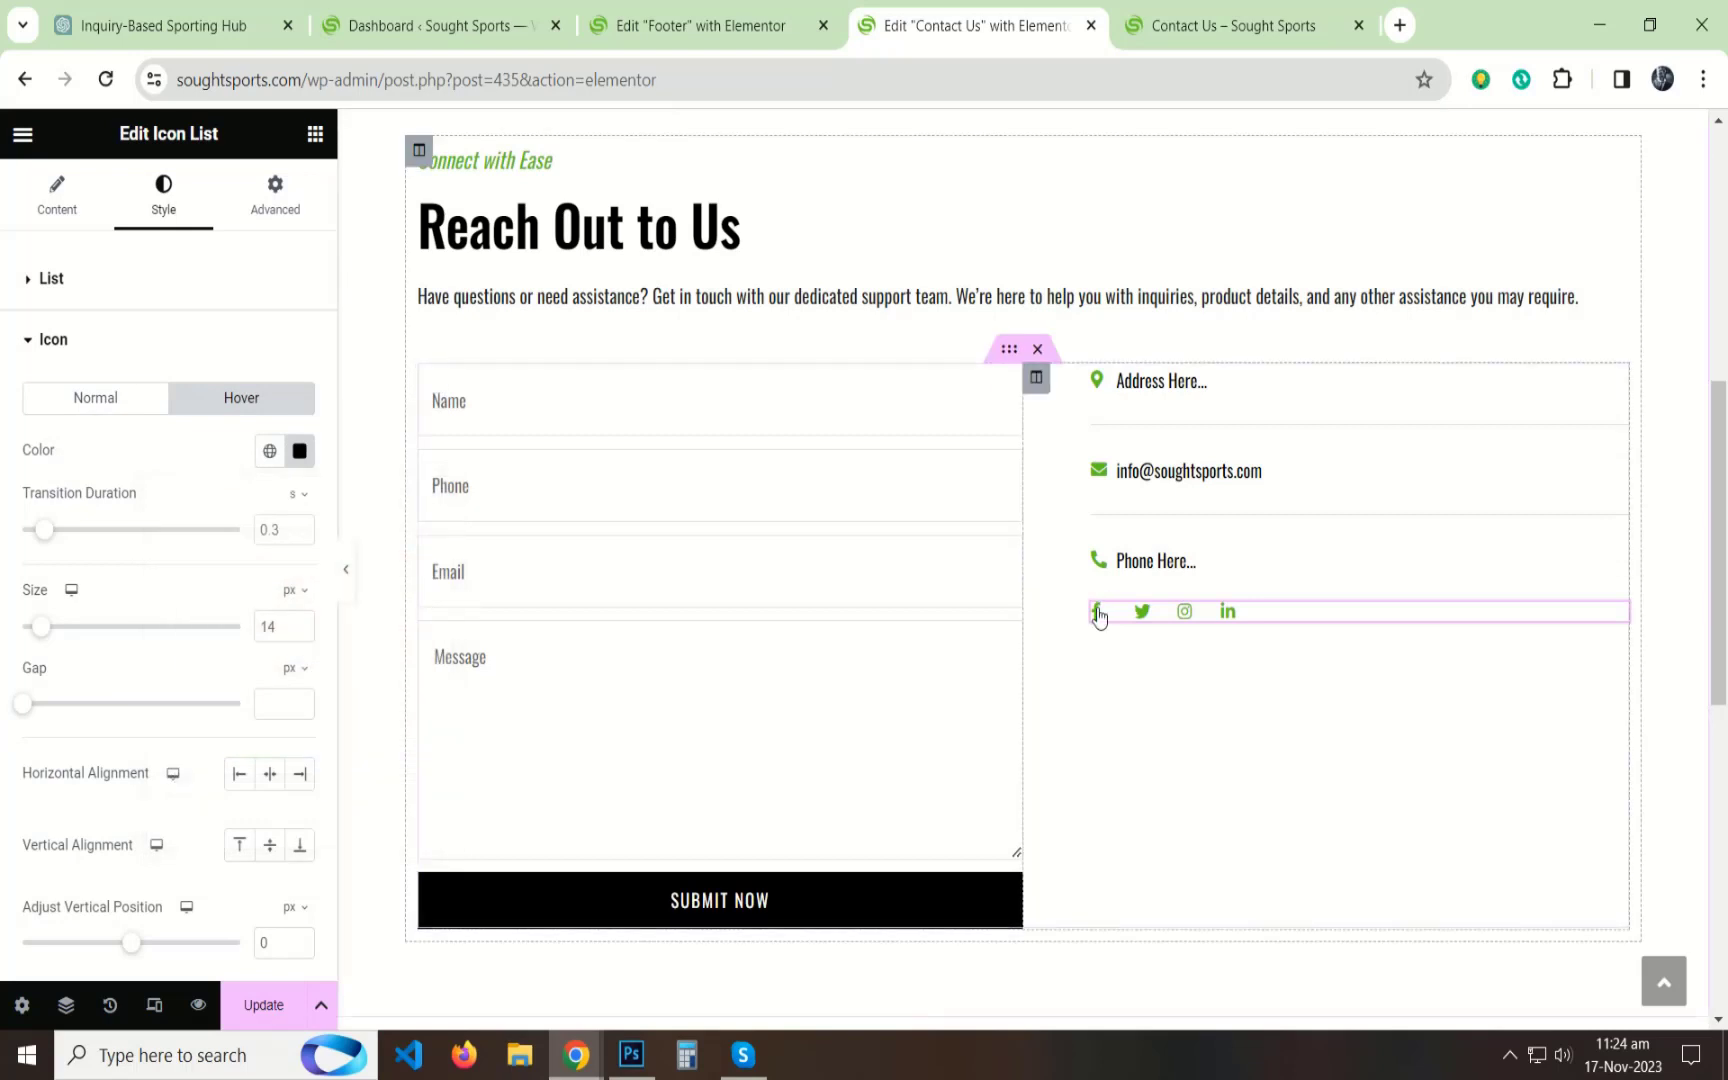
left_click(50, 338)
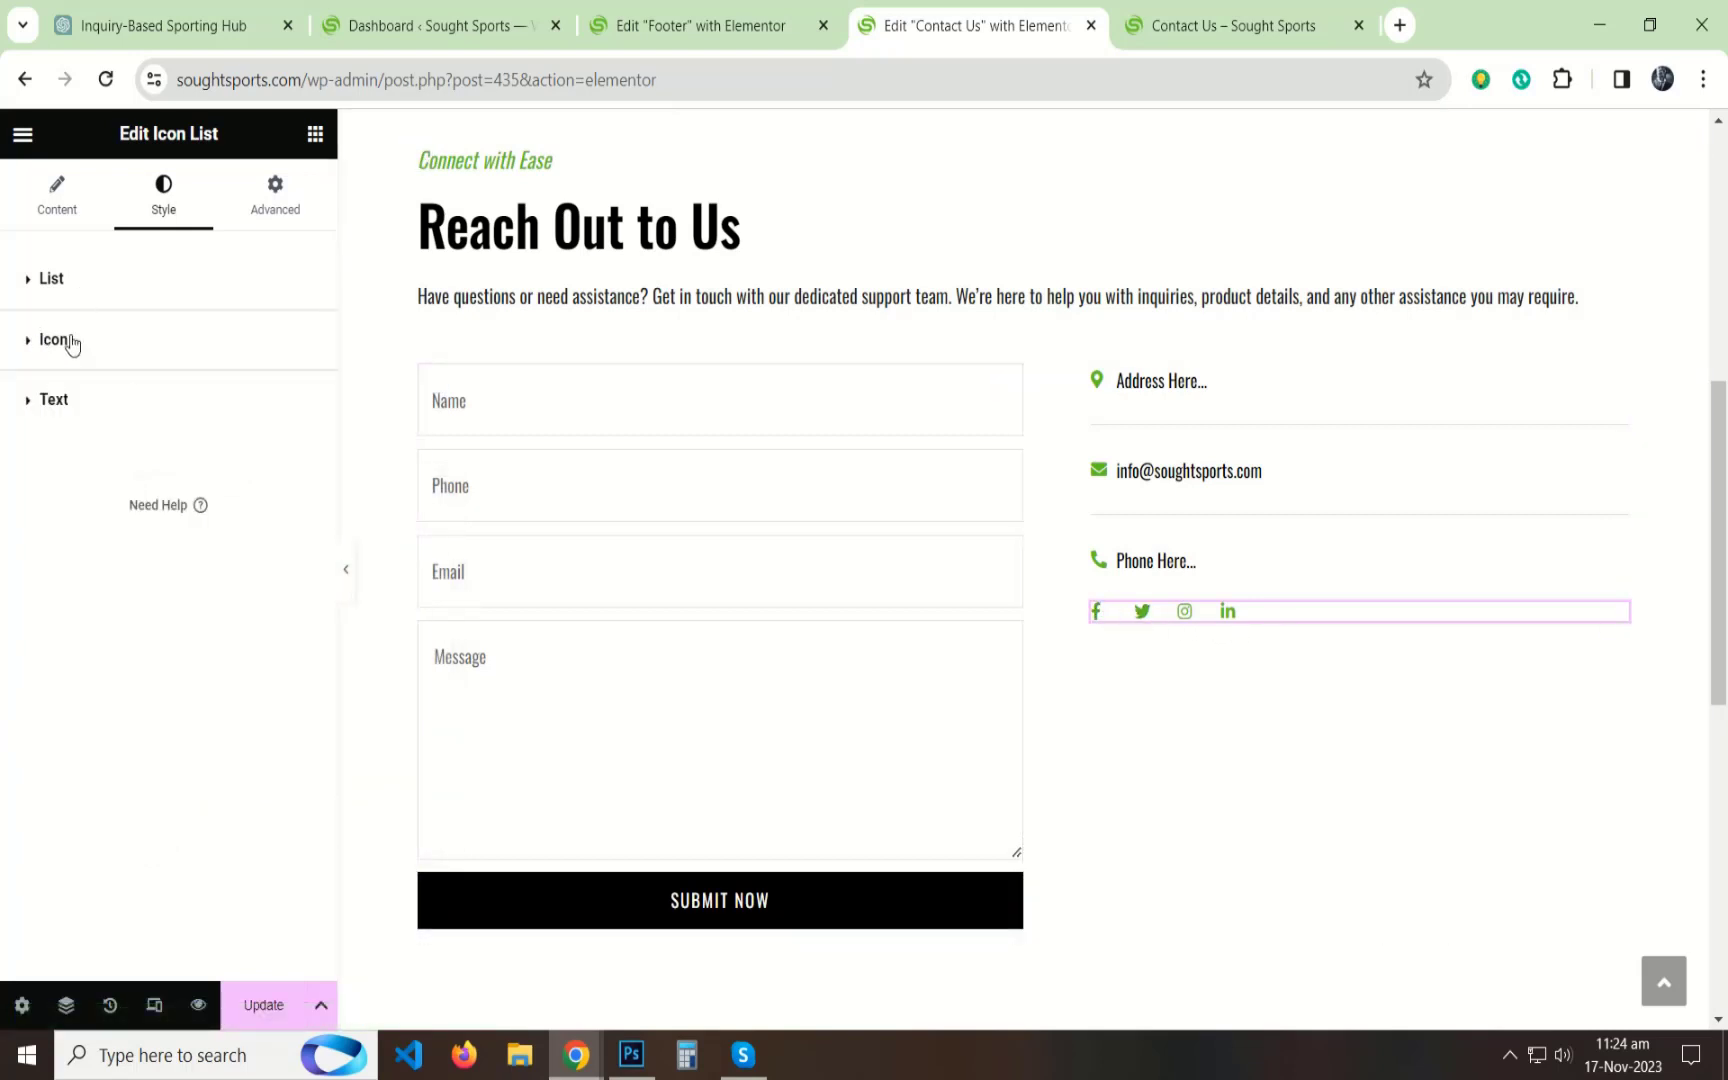
Set the social icon list's top margin to 45 px and preview its spacing without the editing panel.
left_click(78, 291)
left_click(73, 298)
left_click(285, 195)
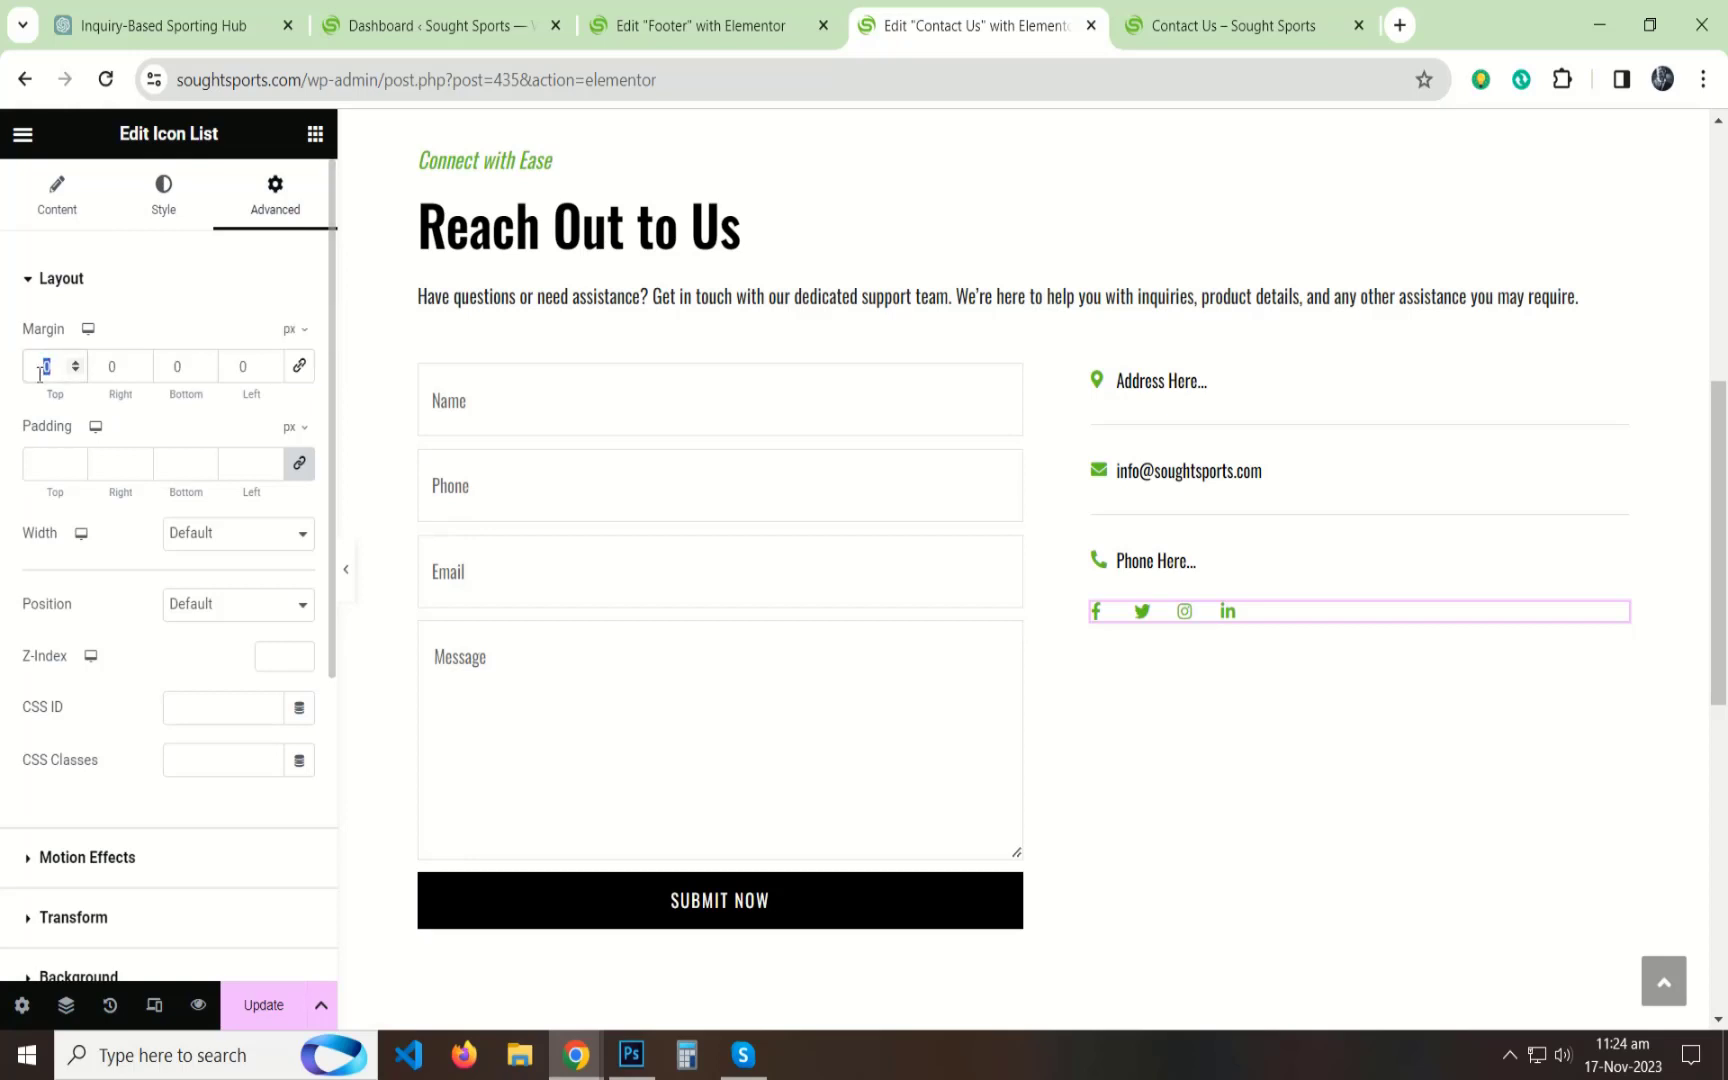
type("45")
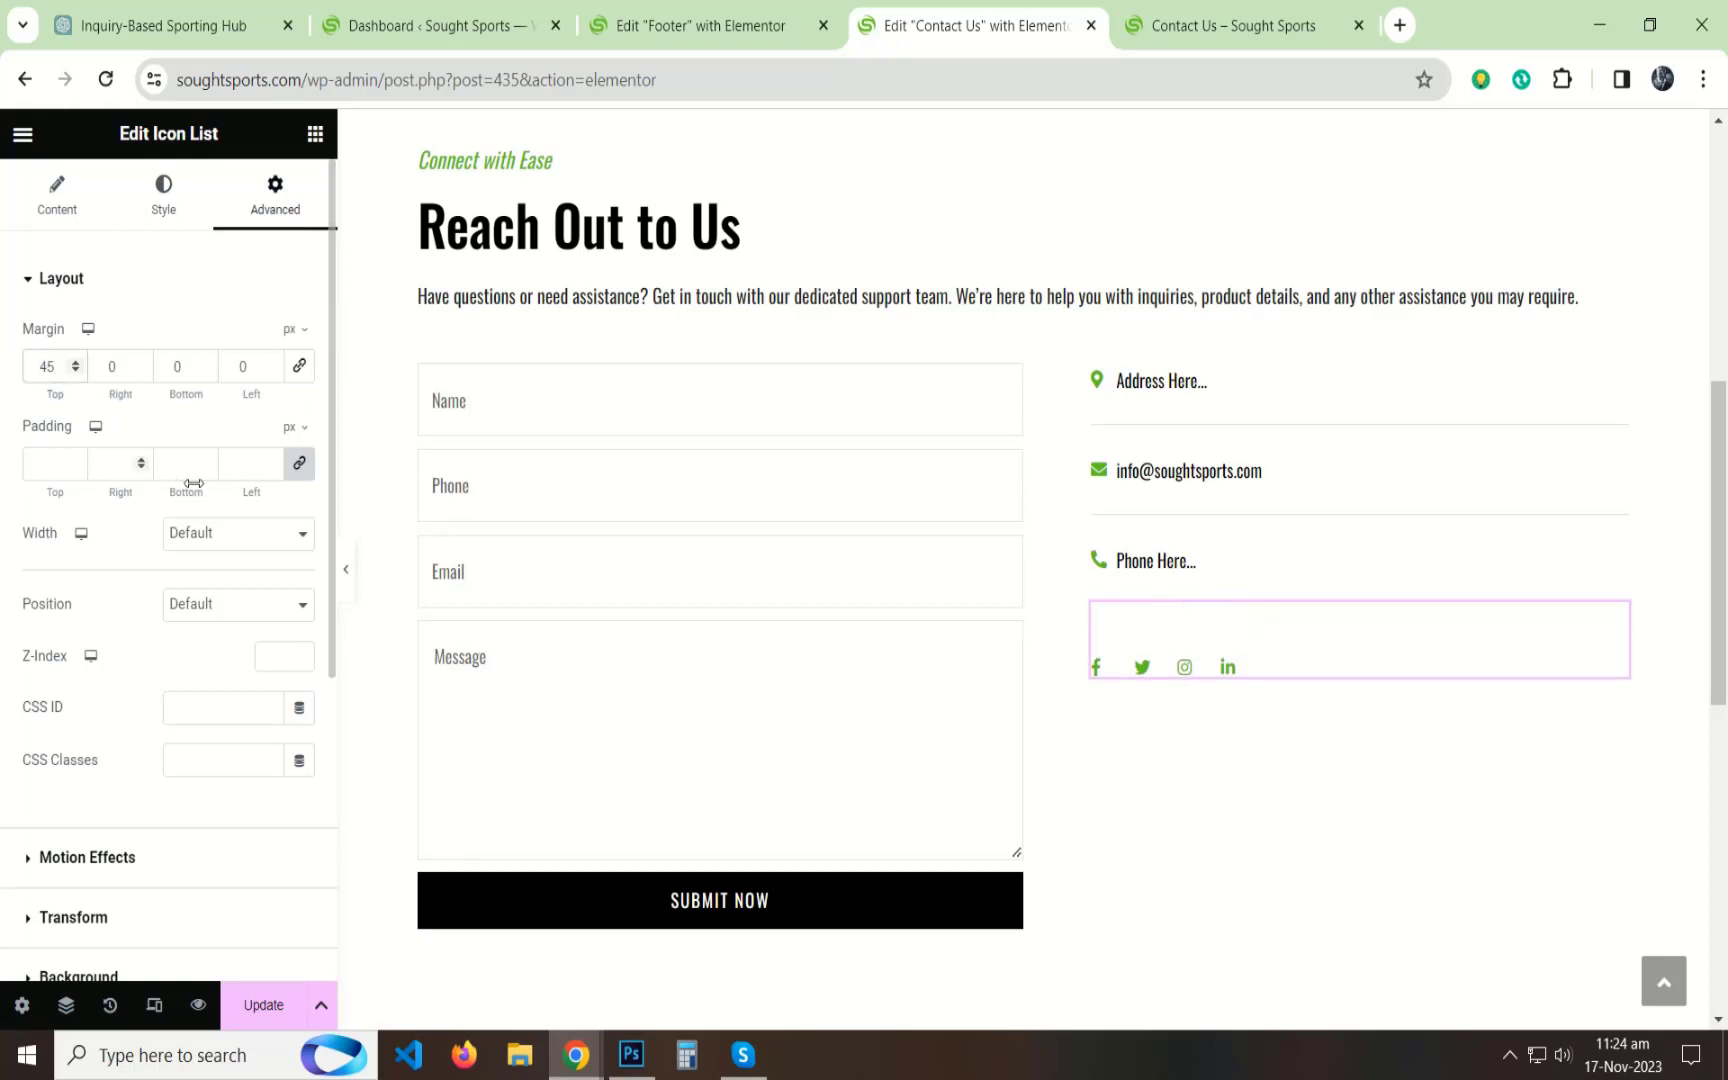
left_click(346, 569)
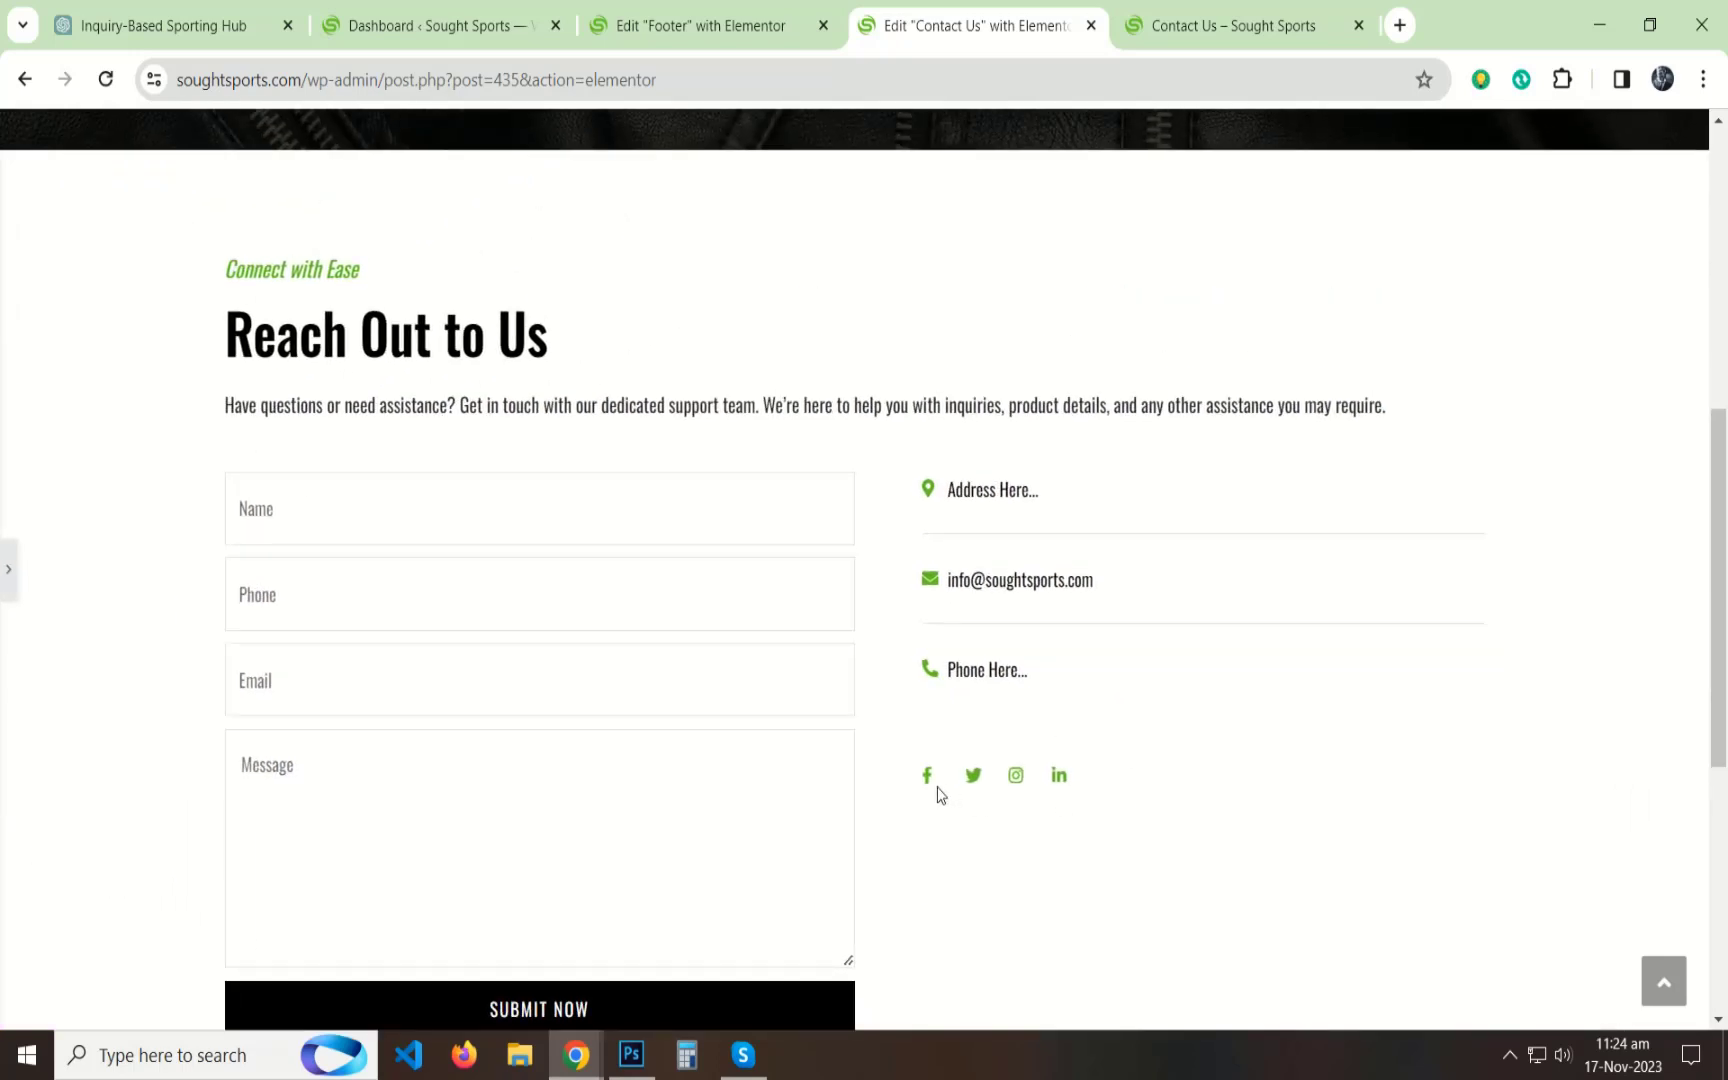
left_click(8, 569)
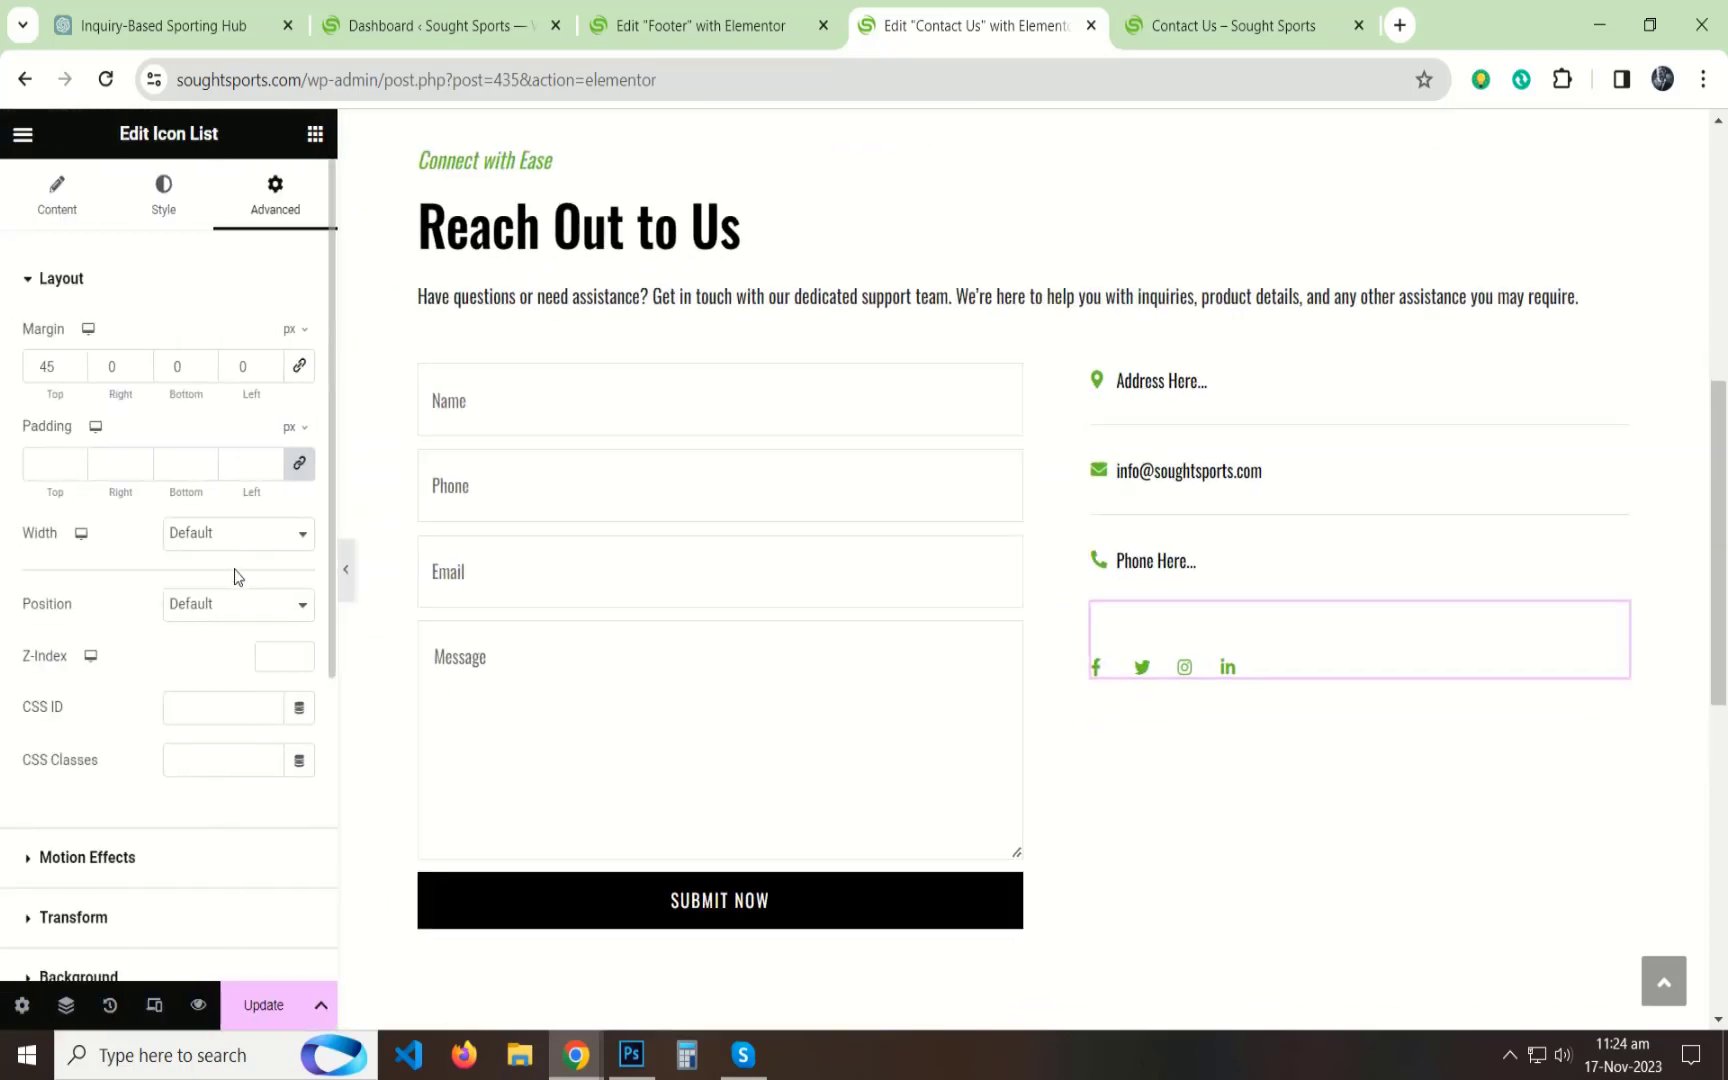
Set the social icons' size to 17 px and preview them without the editing panel.
scroll(104, 725, "down", 2)
scroll(104, 540, "up", 3)
left_click(163, 205)
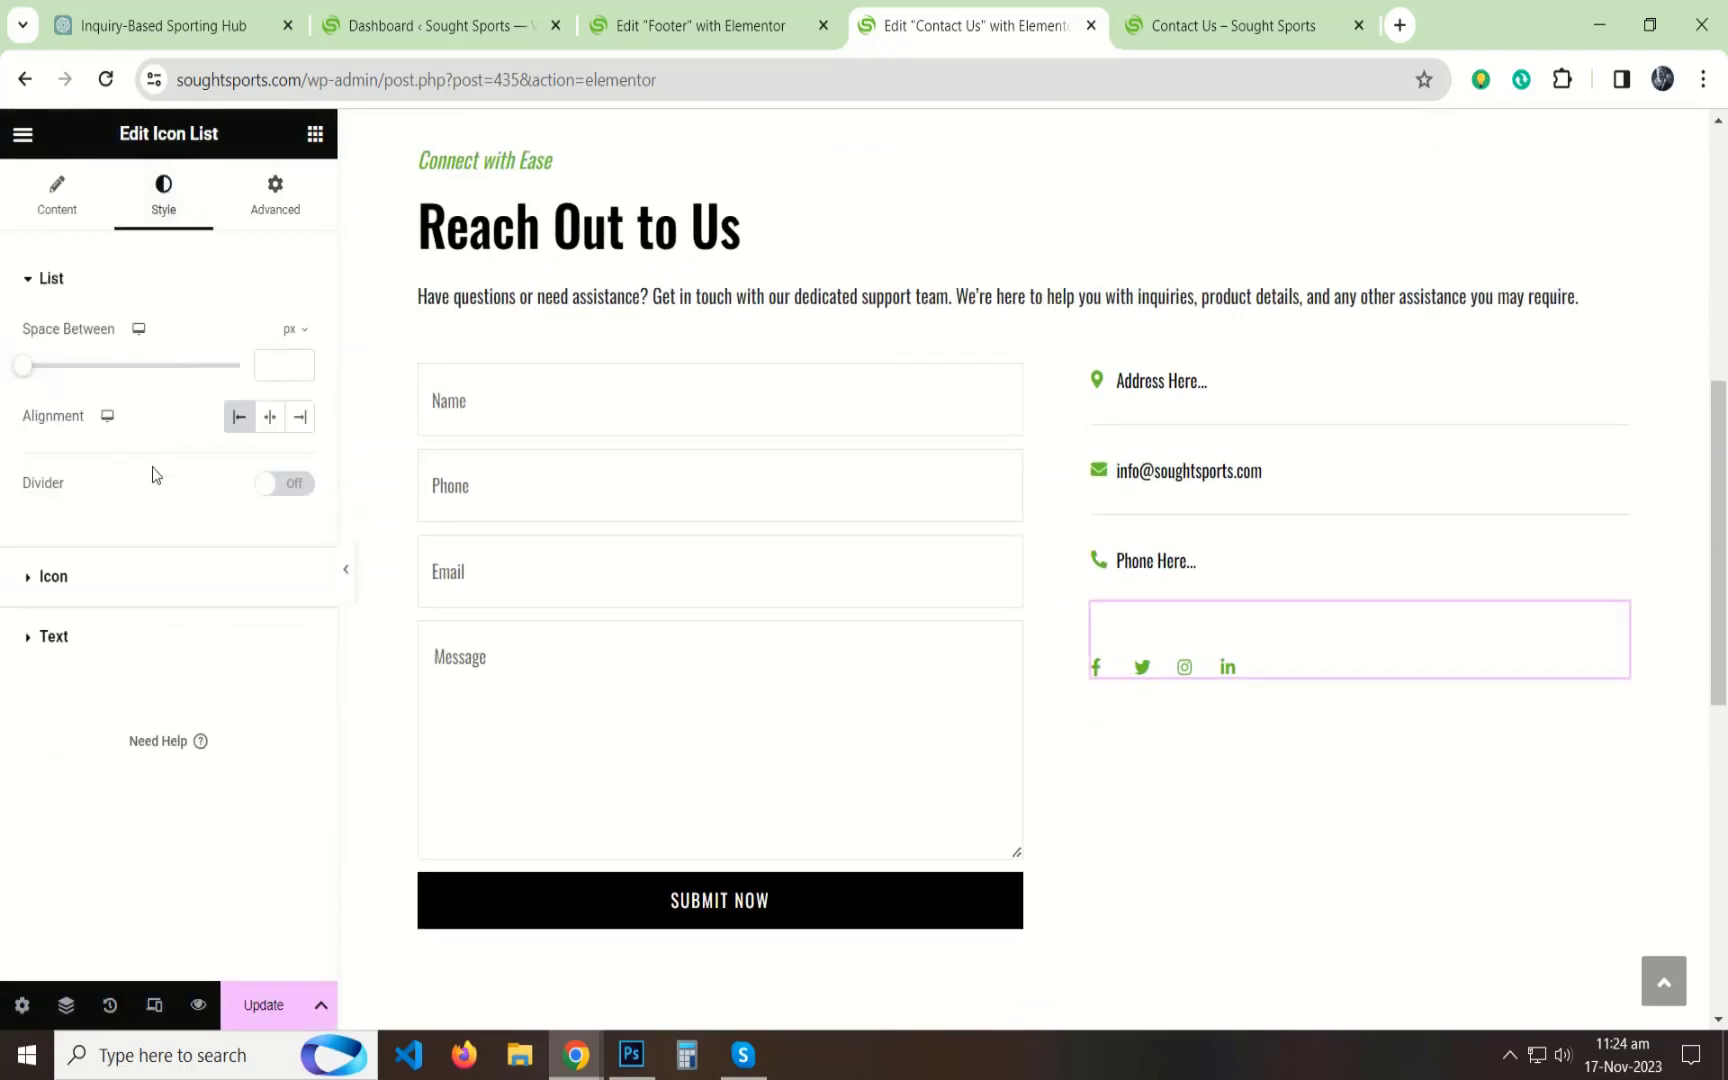
left_click(124, 589)
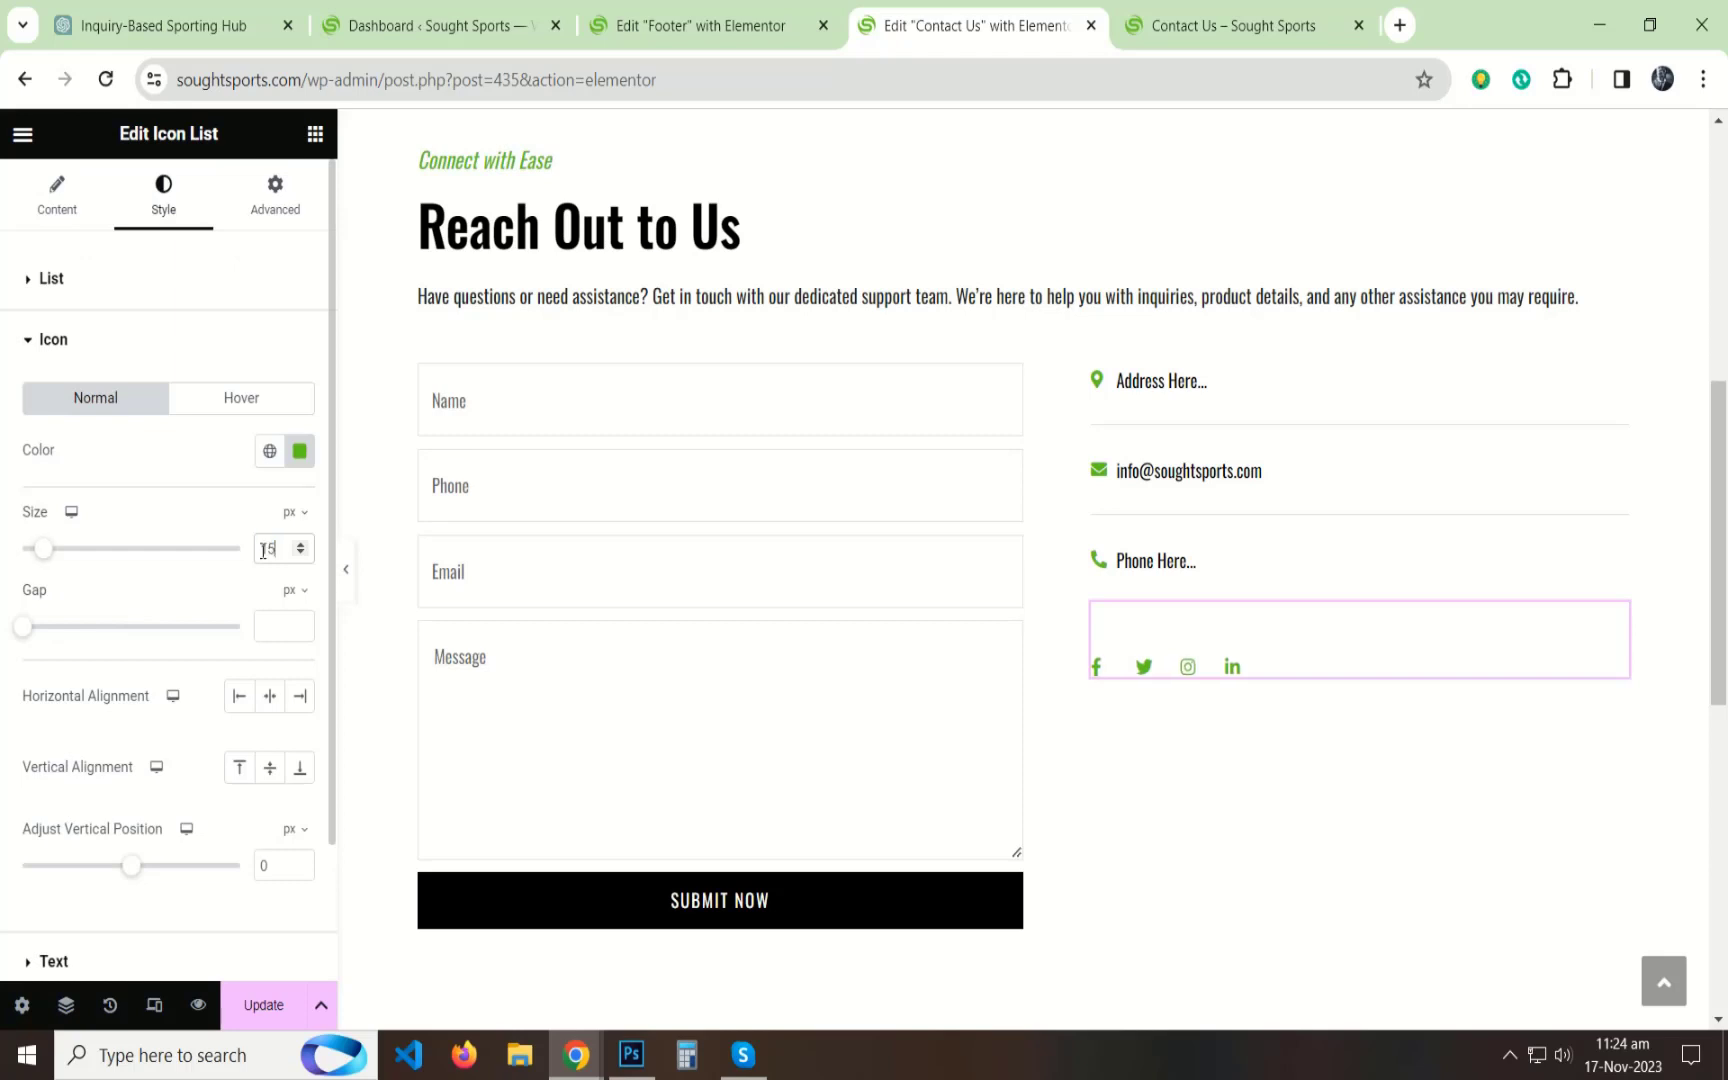
key("Up")
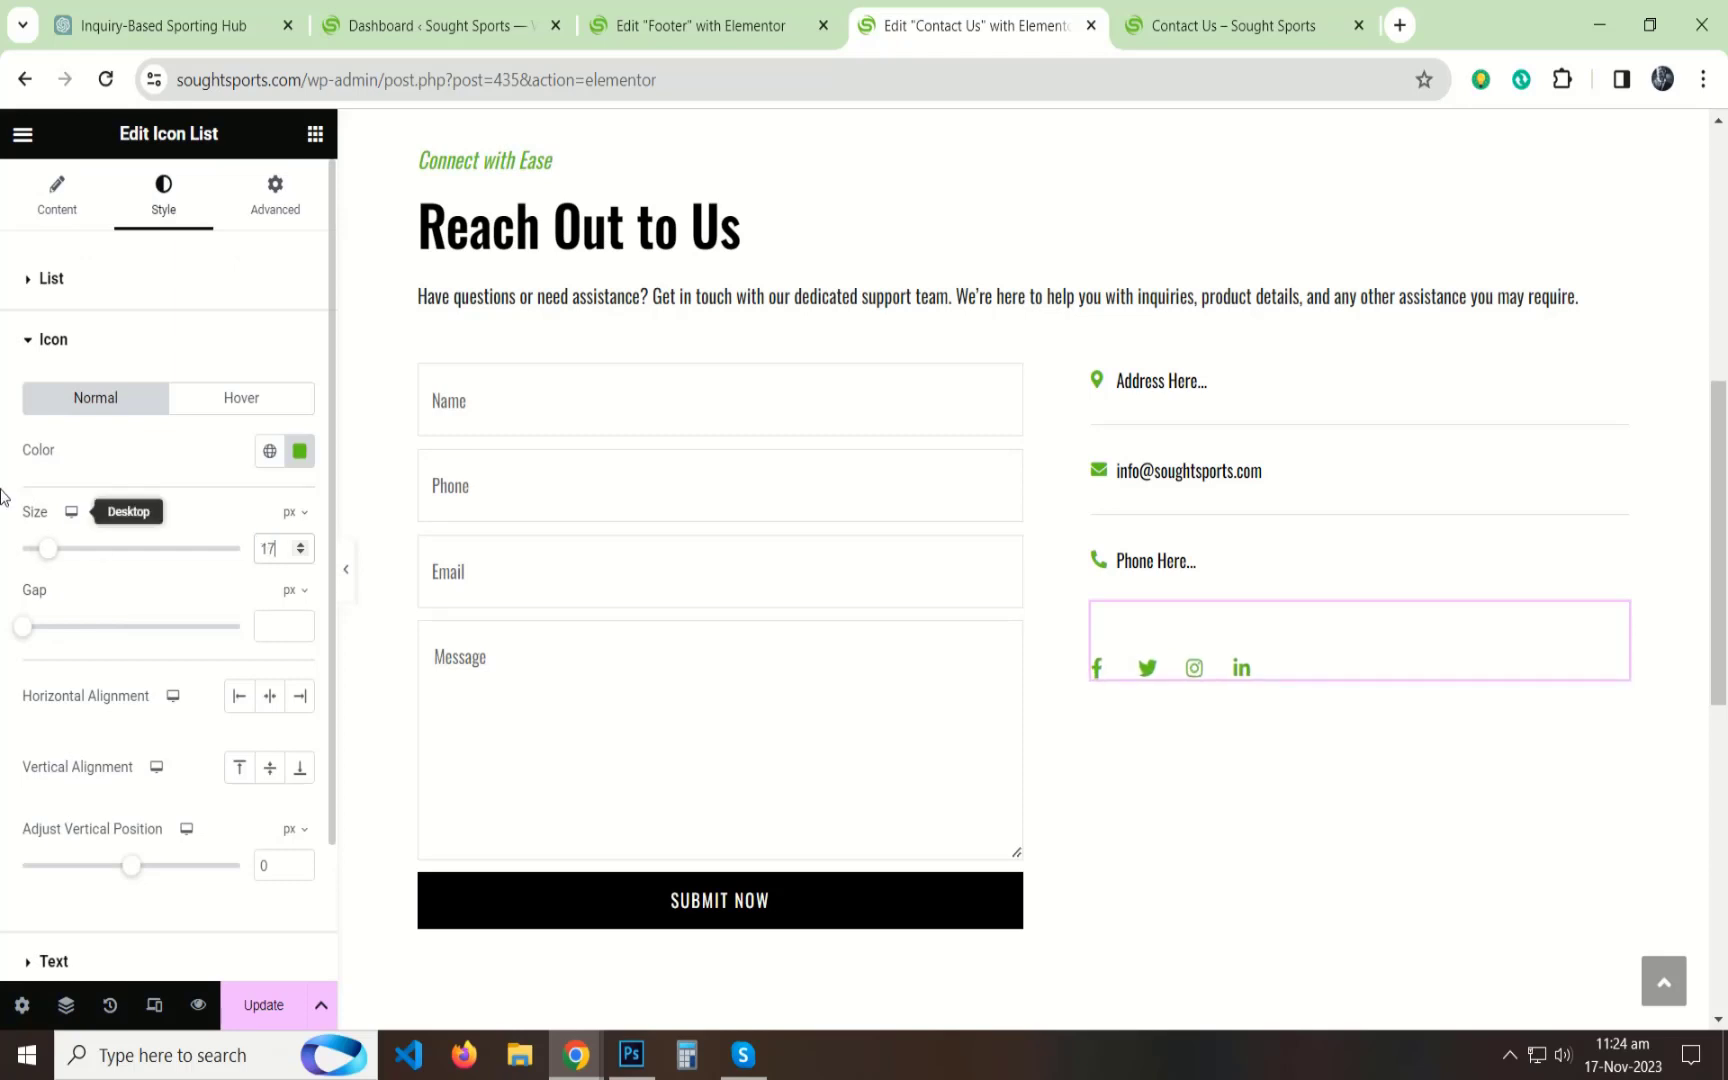
left_click(19, 341)
left_click(347, 577)
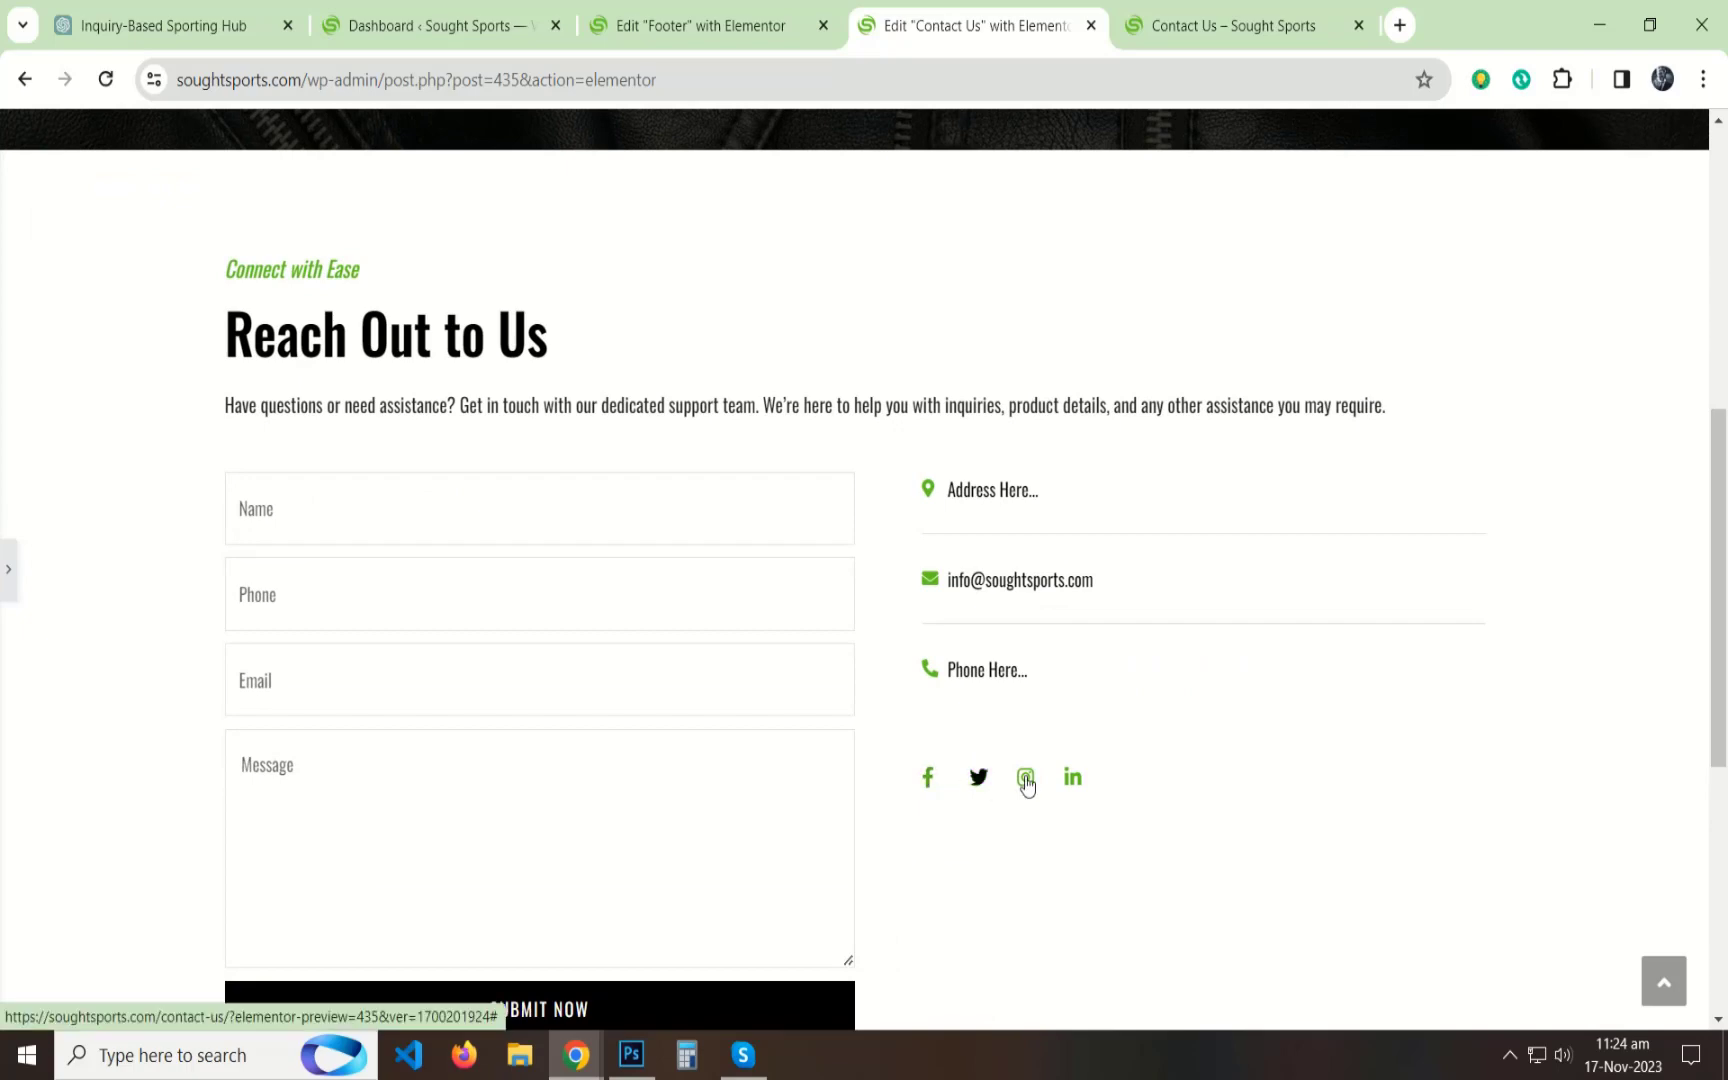
Bring back the editing panel and save the Contact Us page changes.
scroll(1122, 729, "down", 2)
left_click(8, 569)
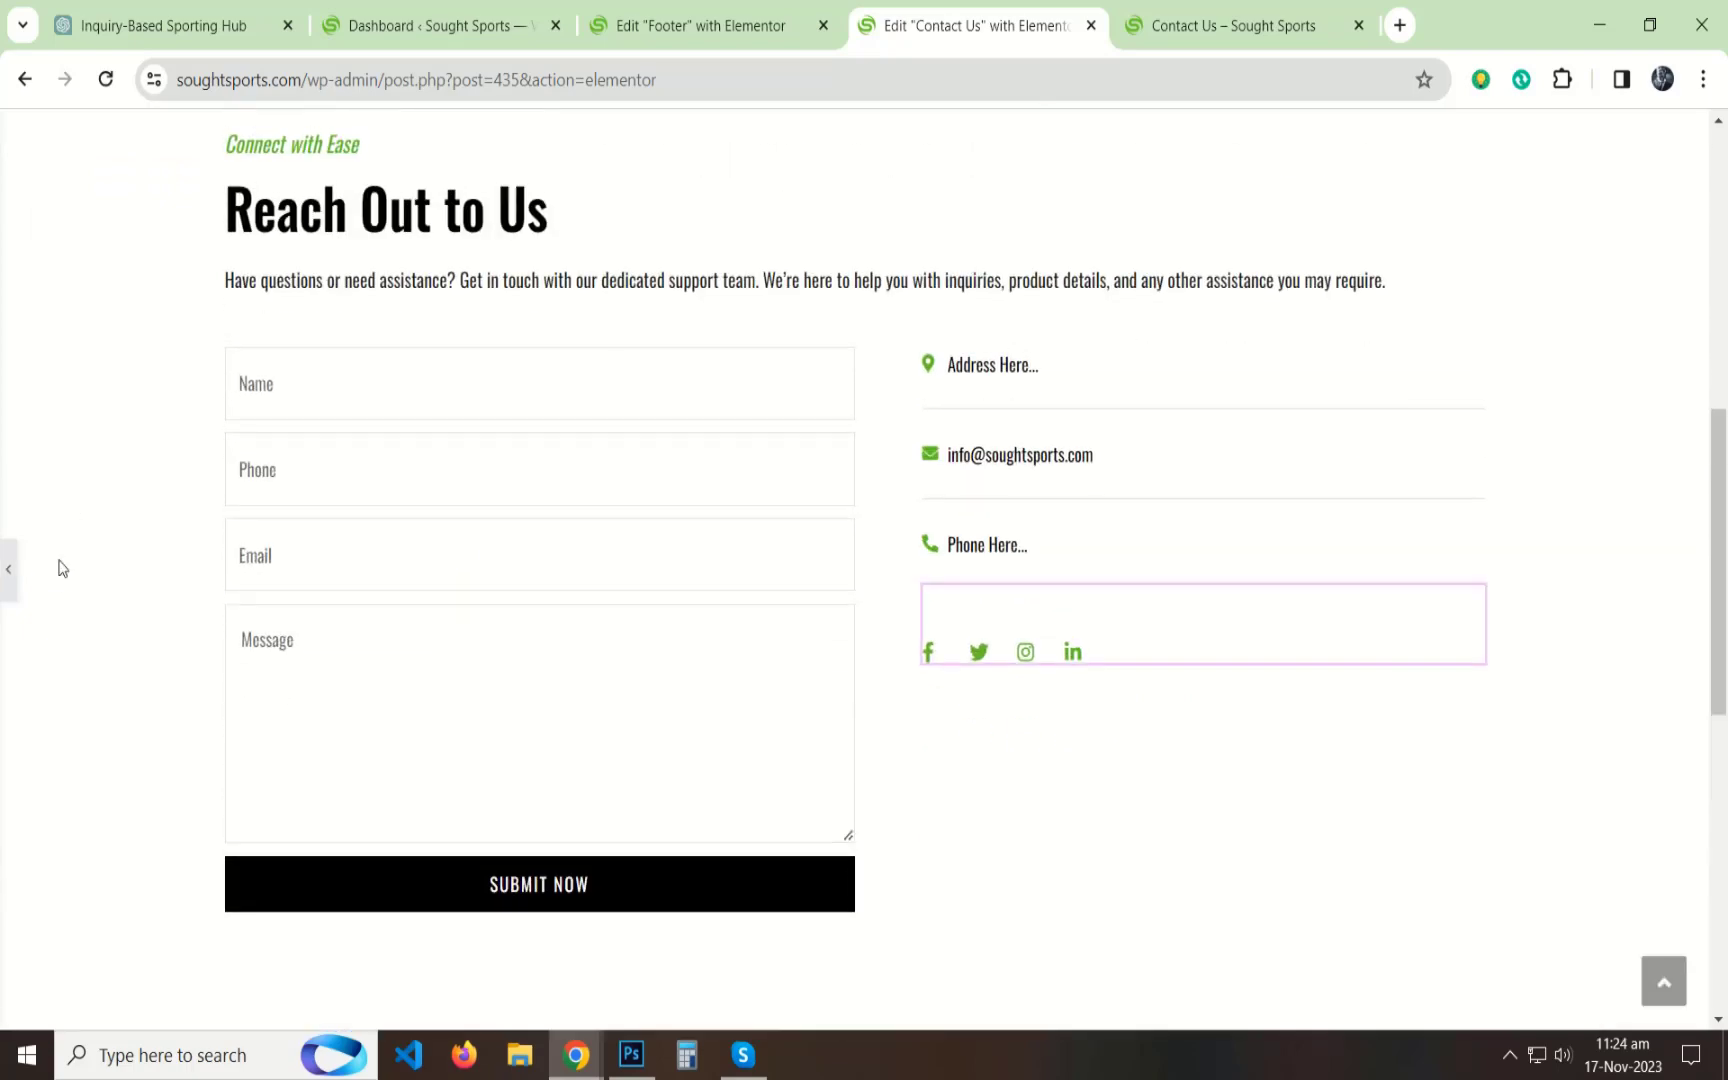
left_click(262, 1005)
Add a single-column section below the contact form section and make it full width and stretched.
scroll(971, 640, "down", 5)
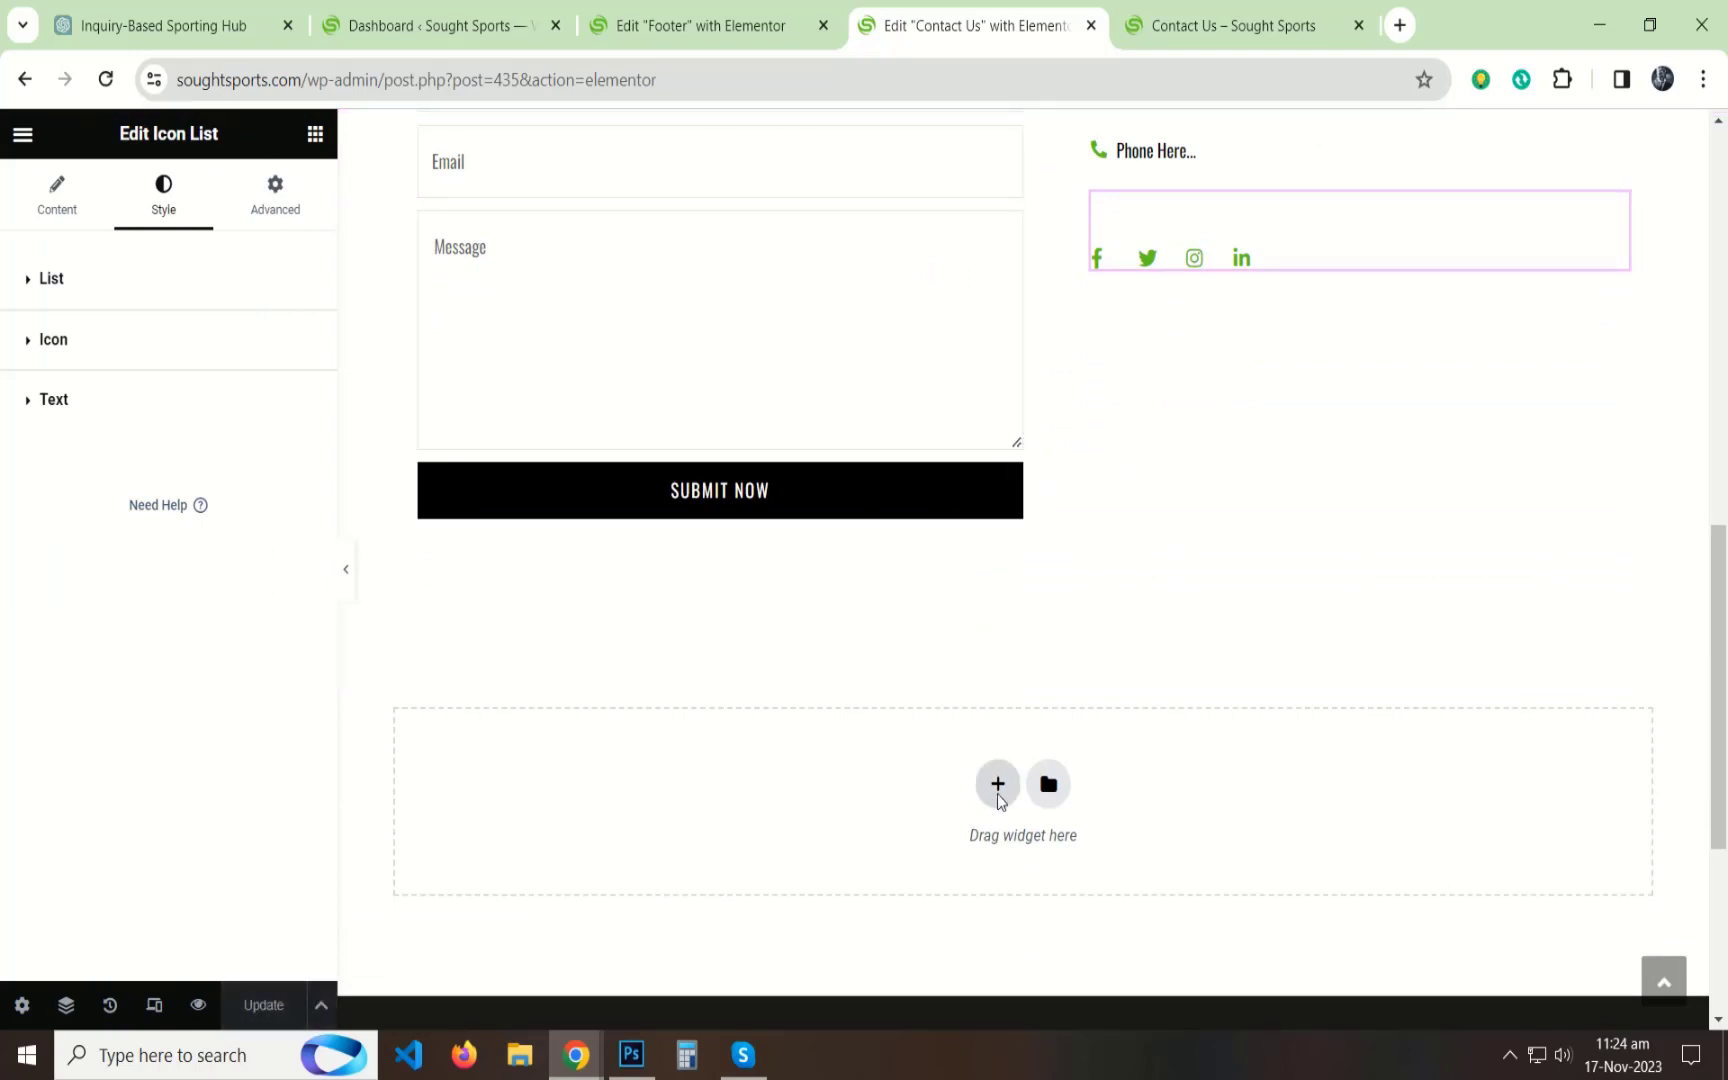
left_click(997, 784)
left_click(710, 838)
scroll(1115, 687, "down", 1)
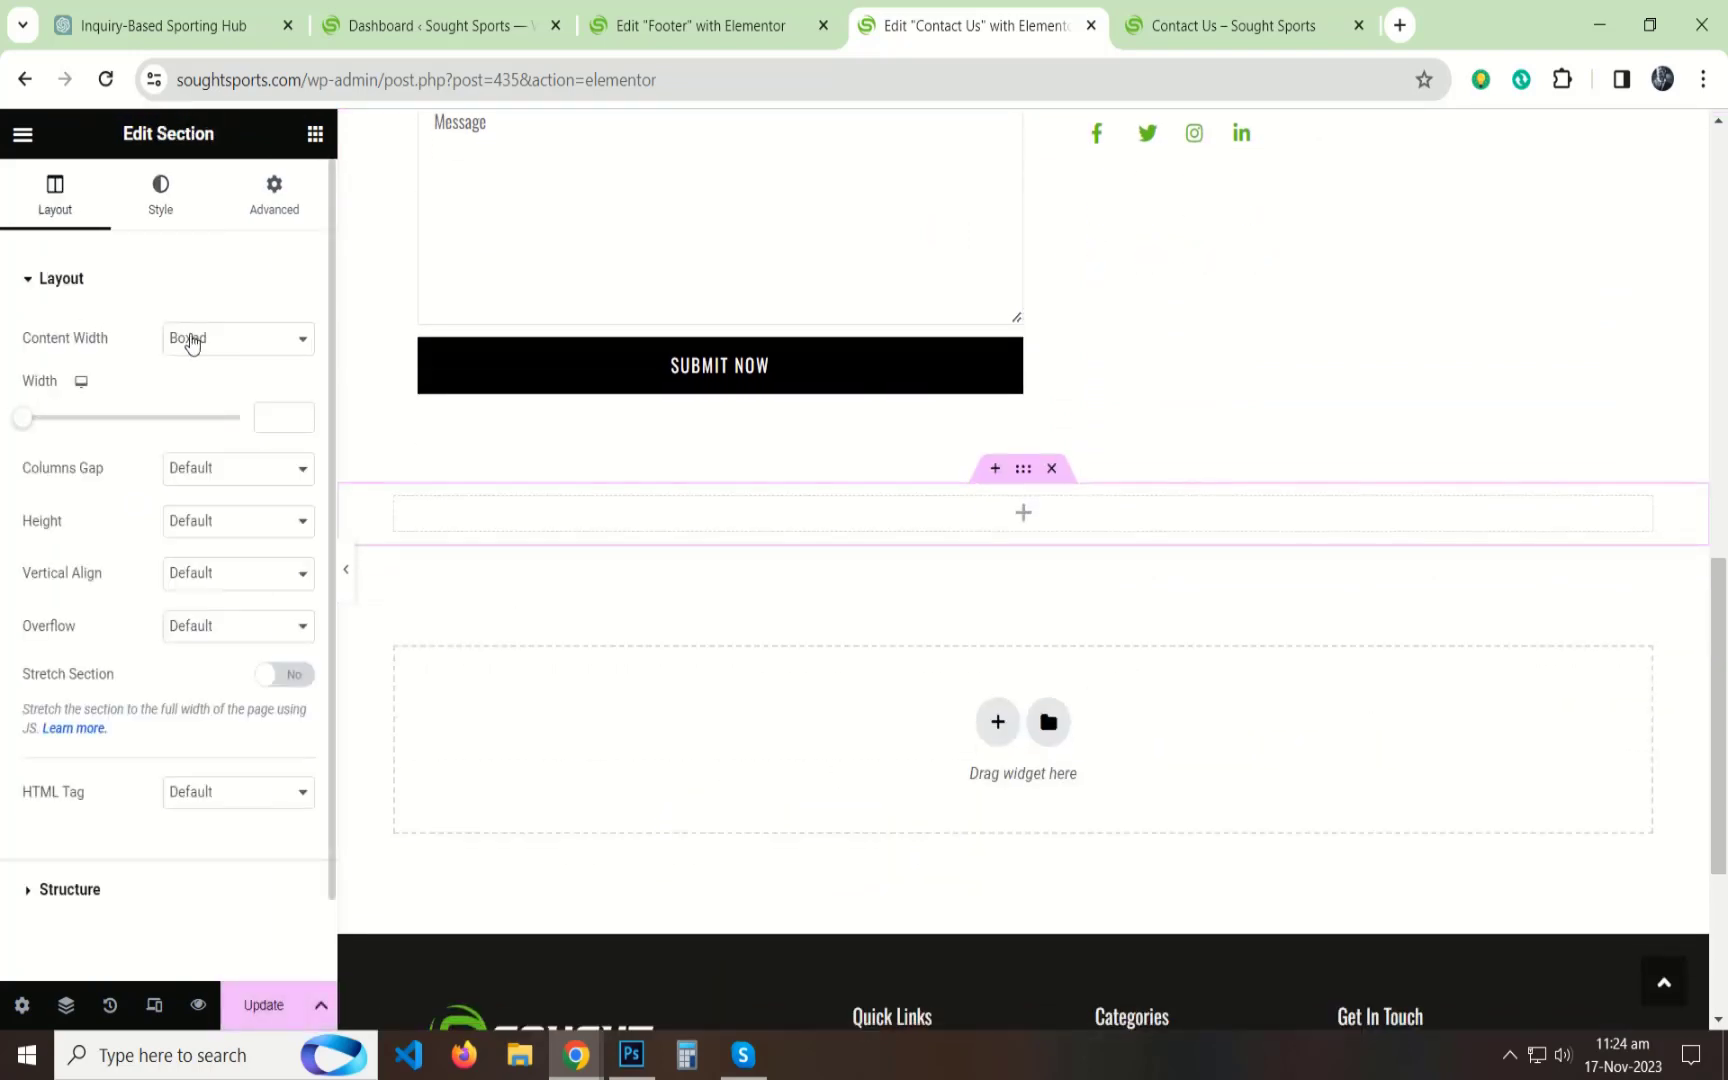
left_click(192, 343)
left_click(192, 382)
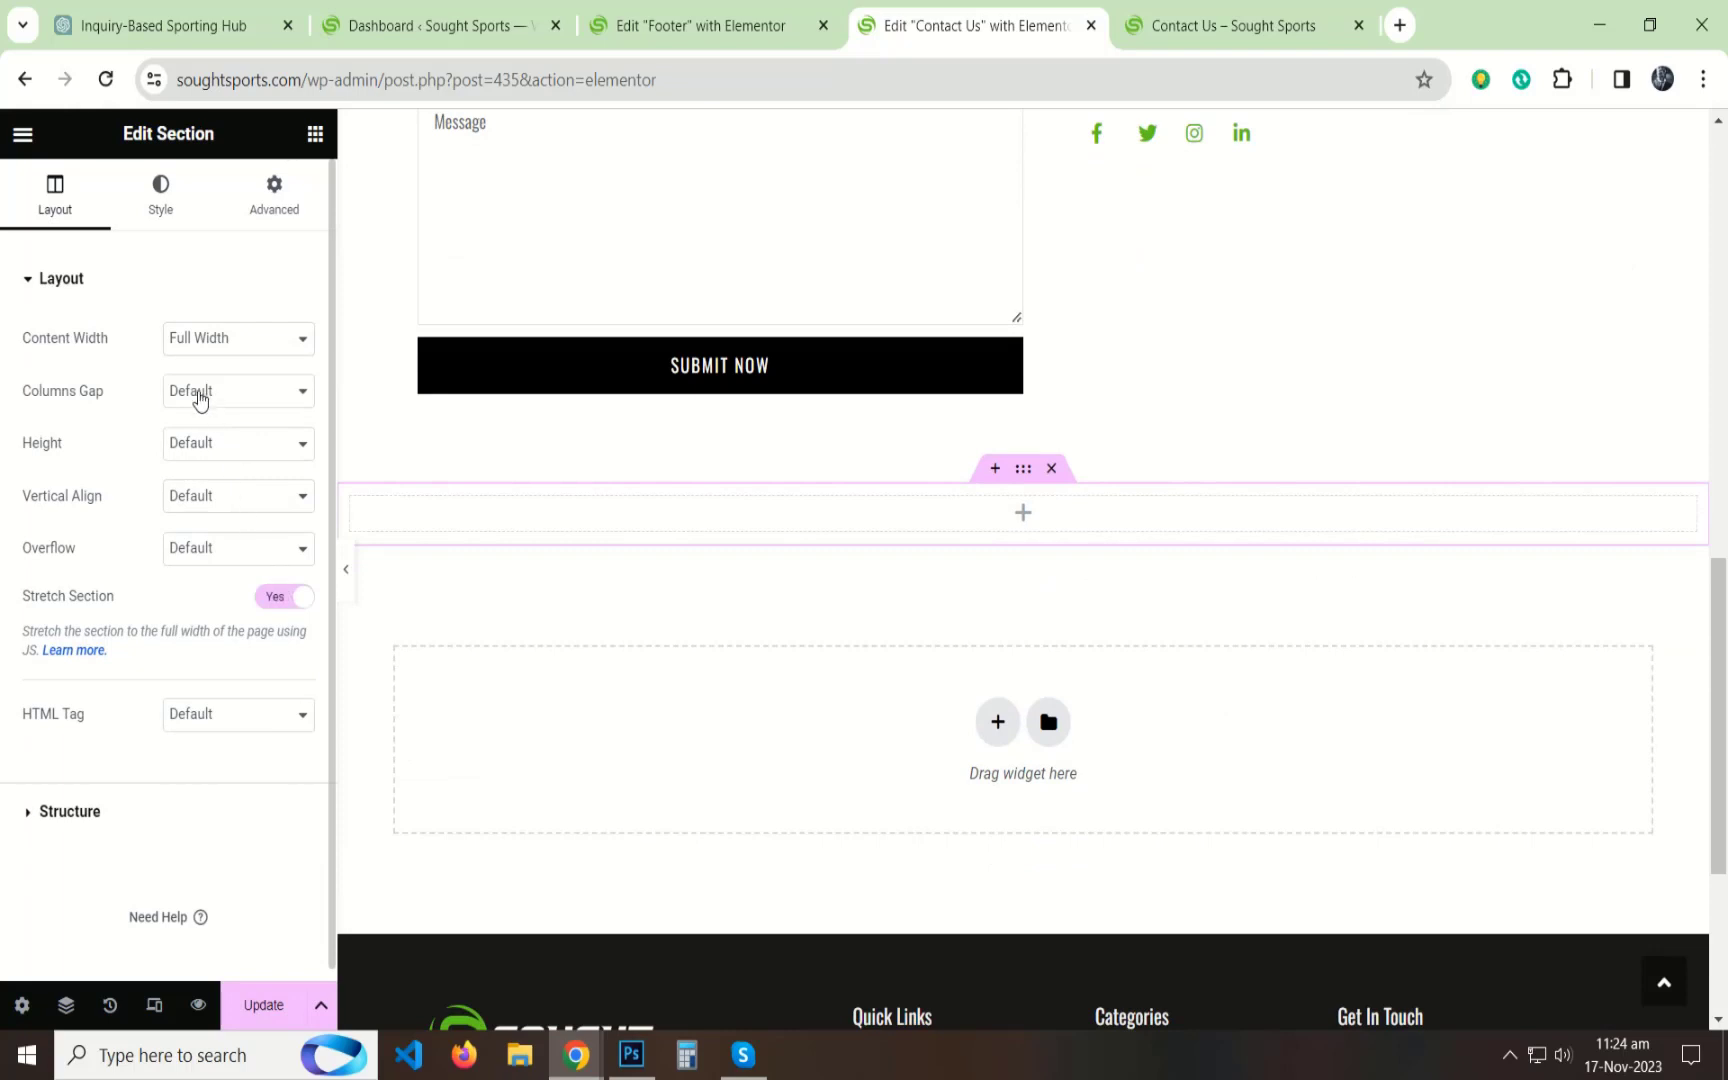
Find the Google Maps widget and place it in the new full-width section.
left_click(314, 134)
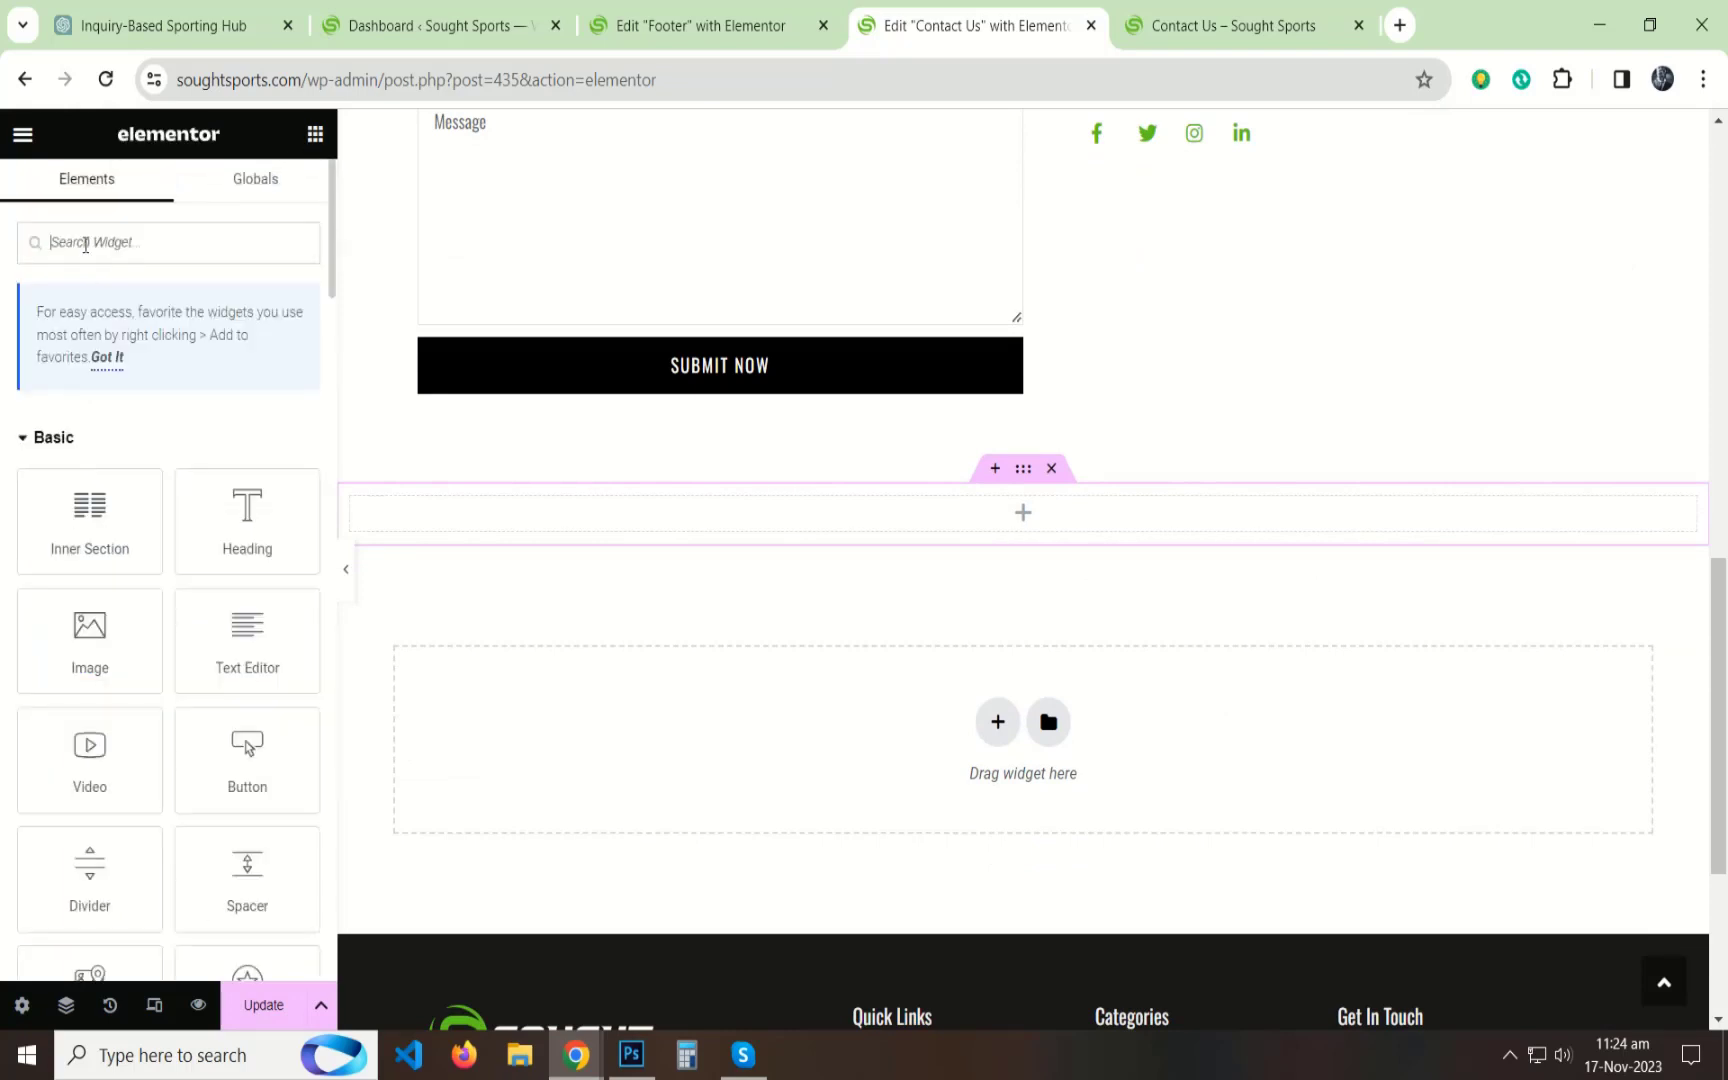
type("map")
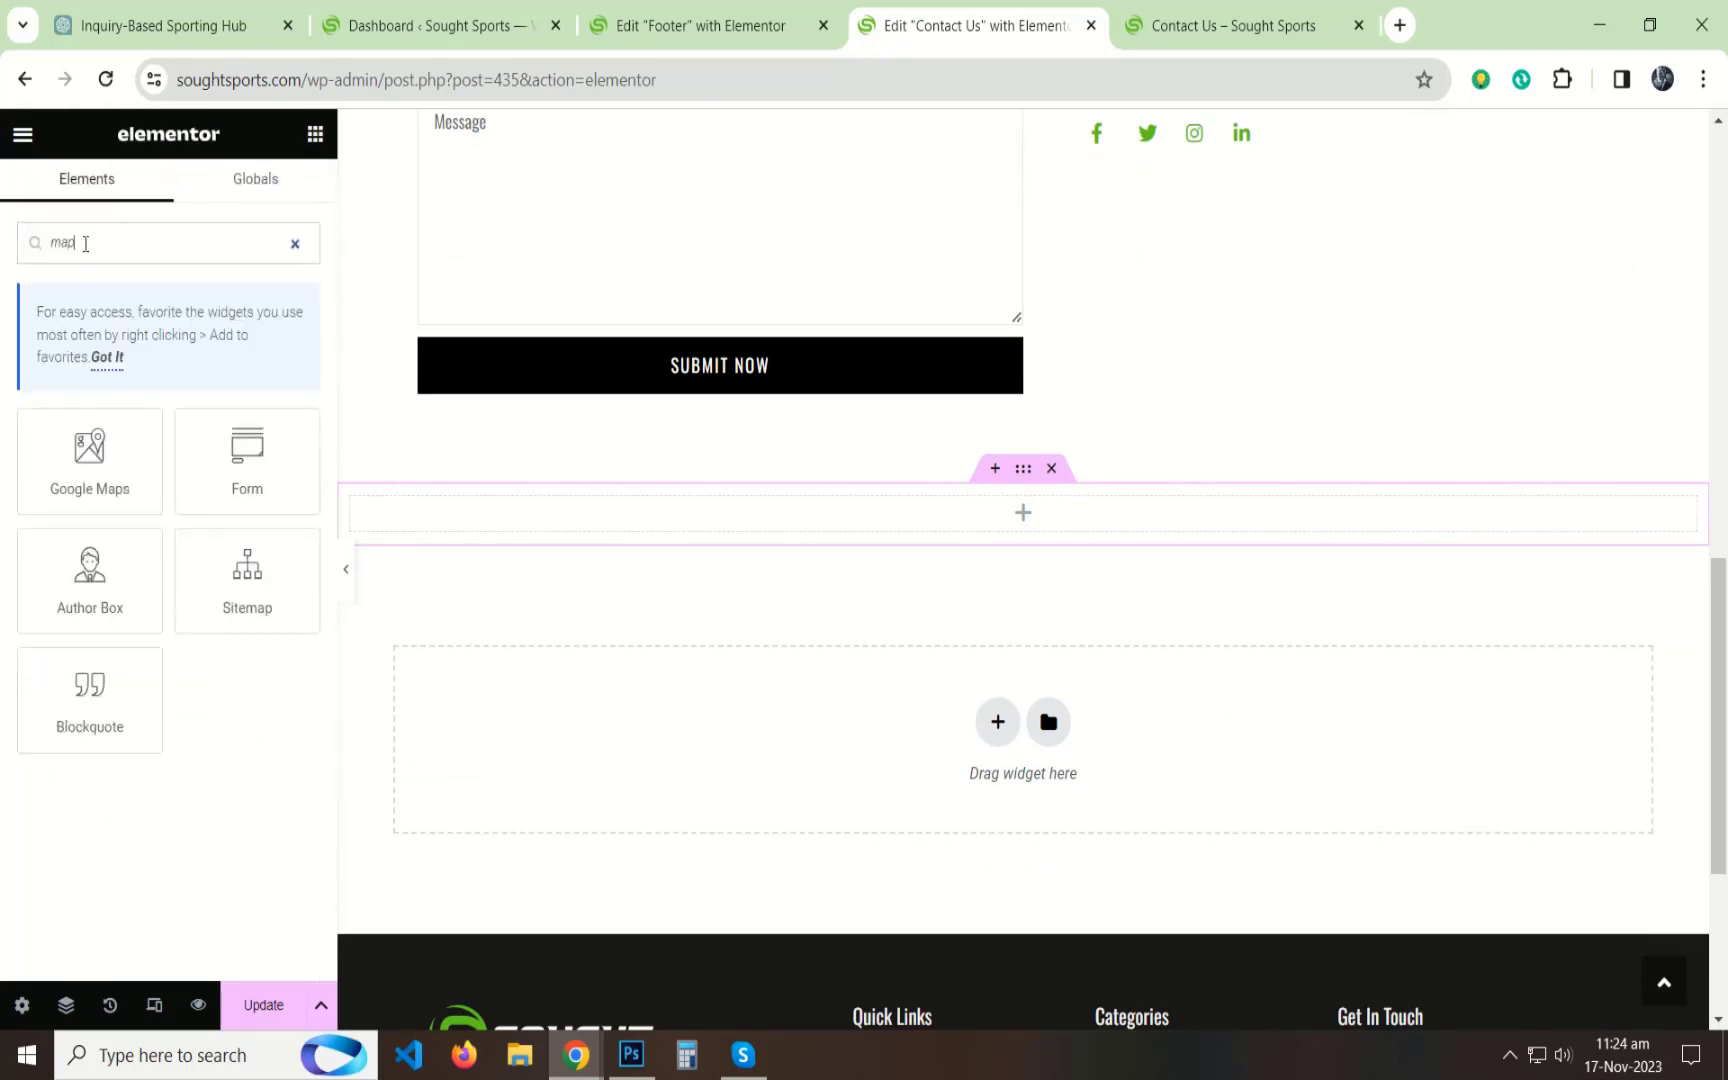
left_click_drag(90, 455, 560, 515)
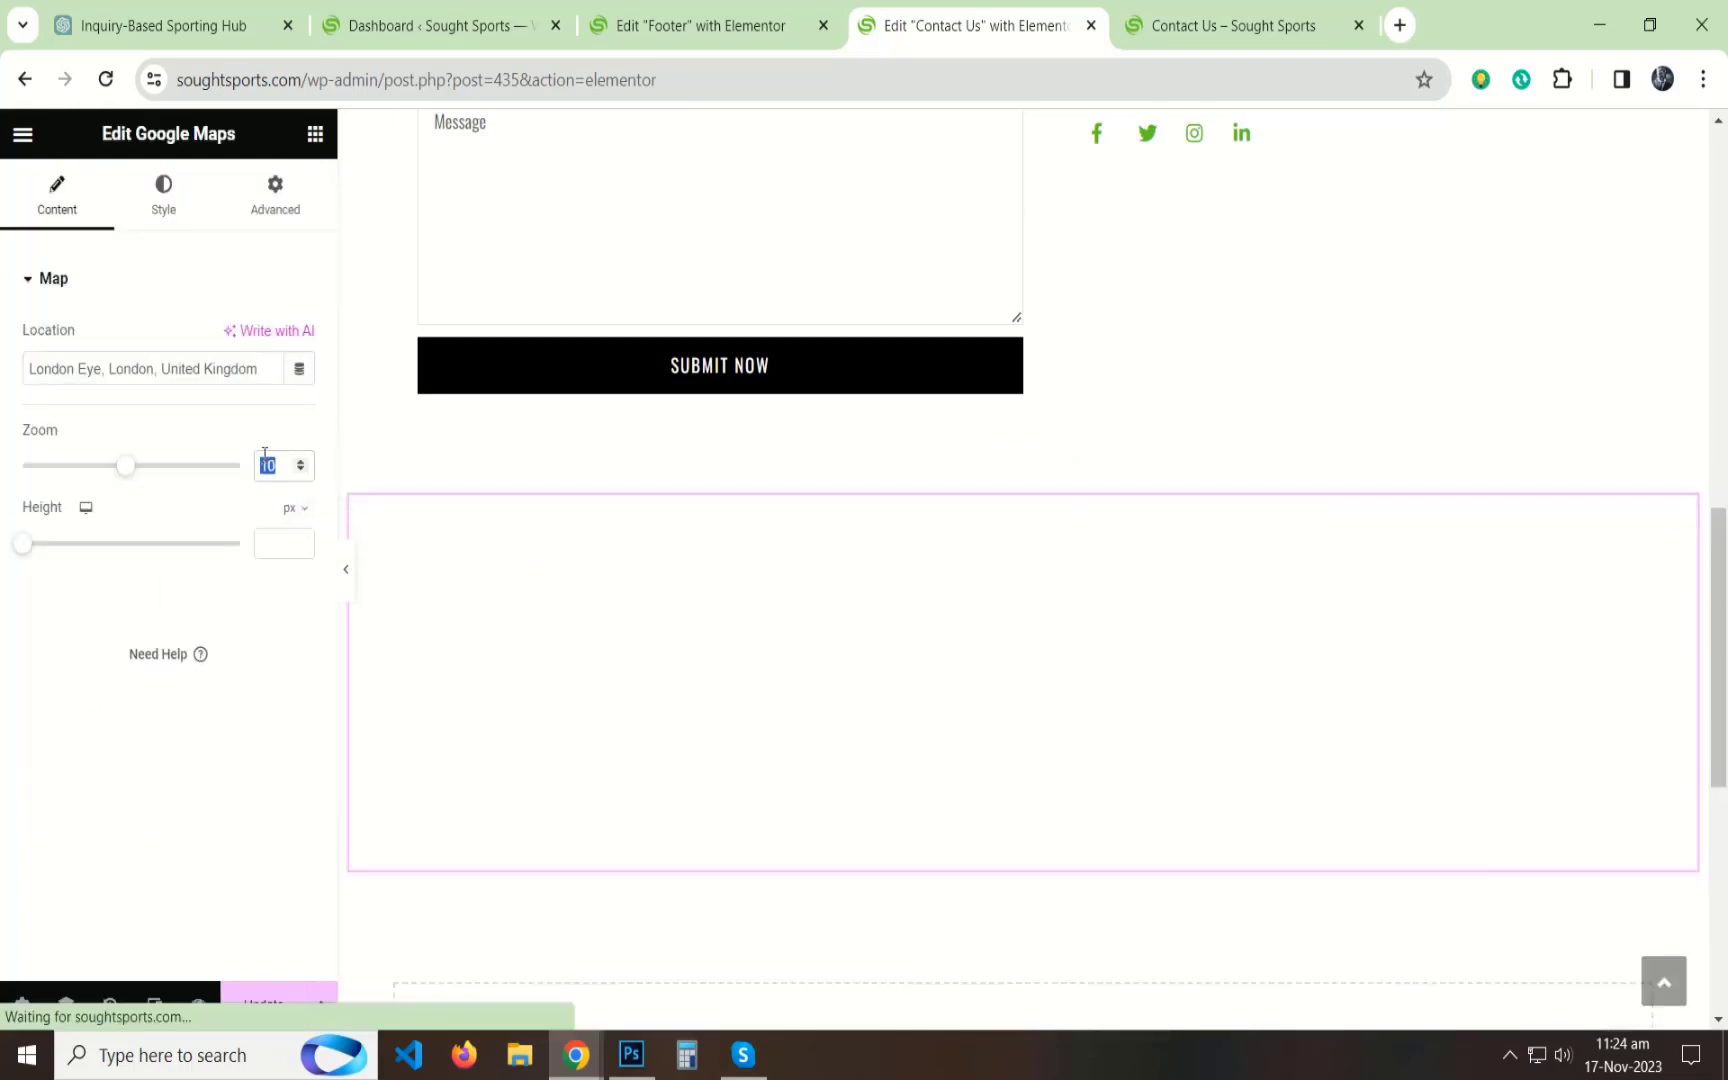
Set the map's zoom to 15 and its height to 400 px.
type("15")
left_click(272, 545)
type("4")
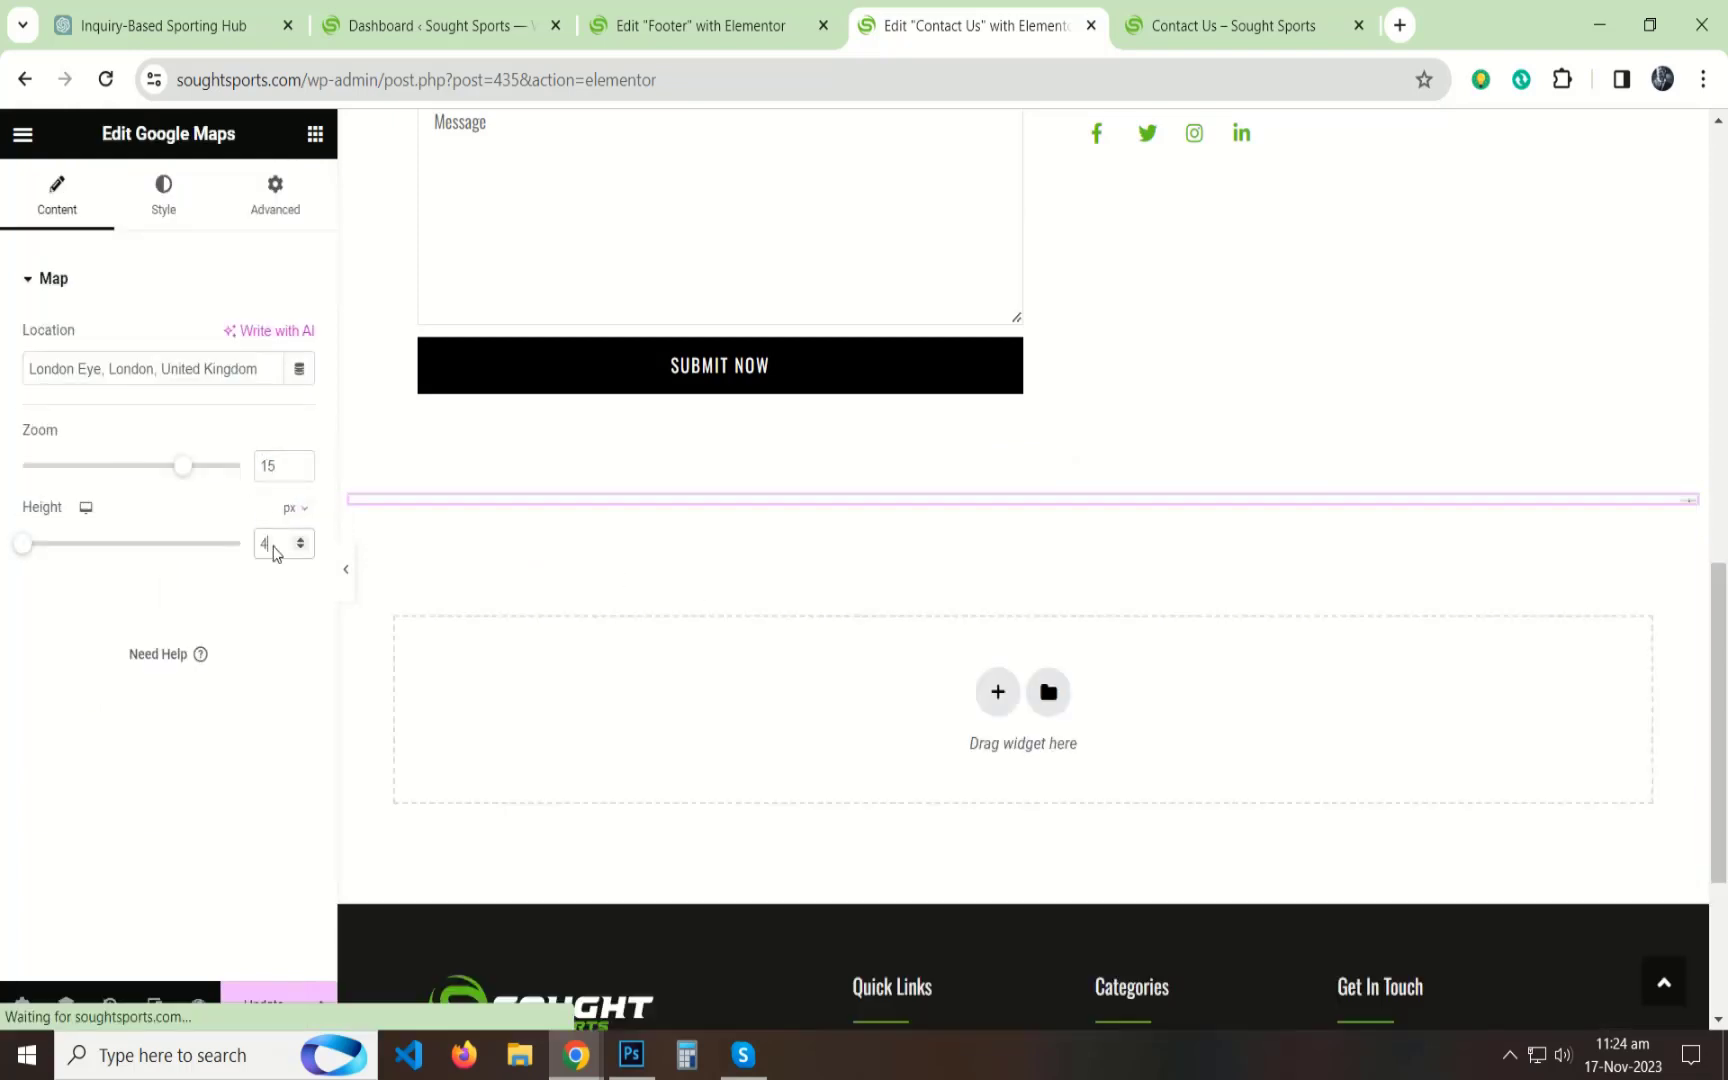
type("00")
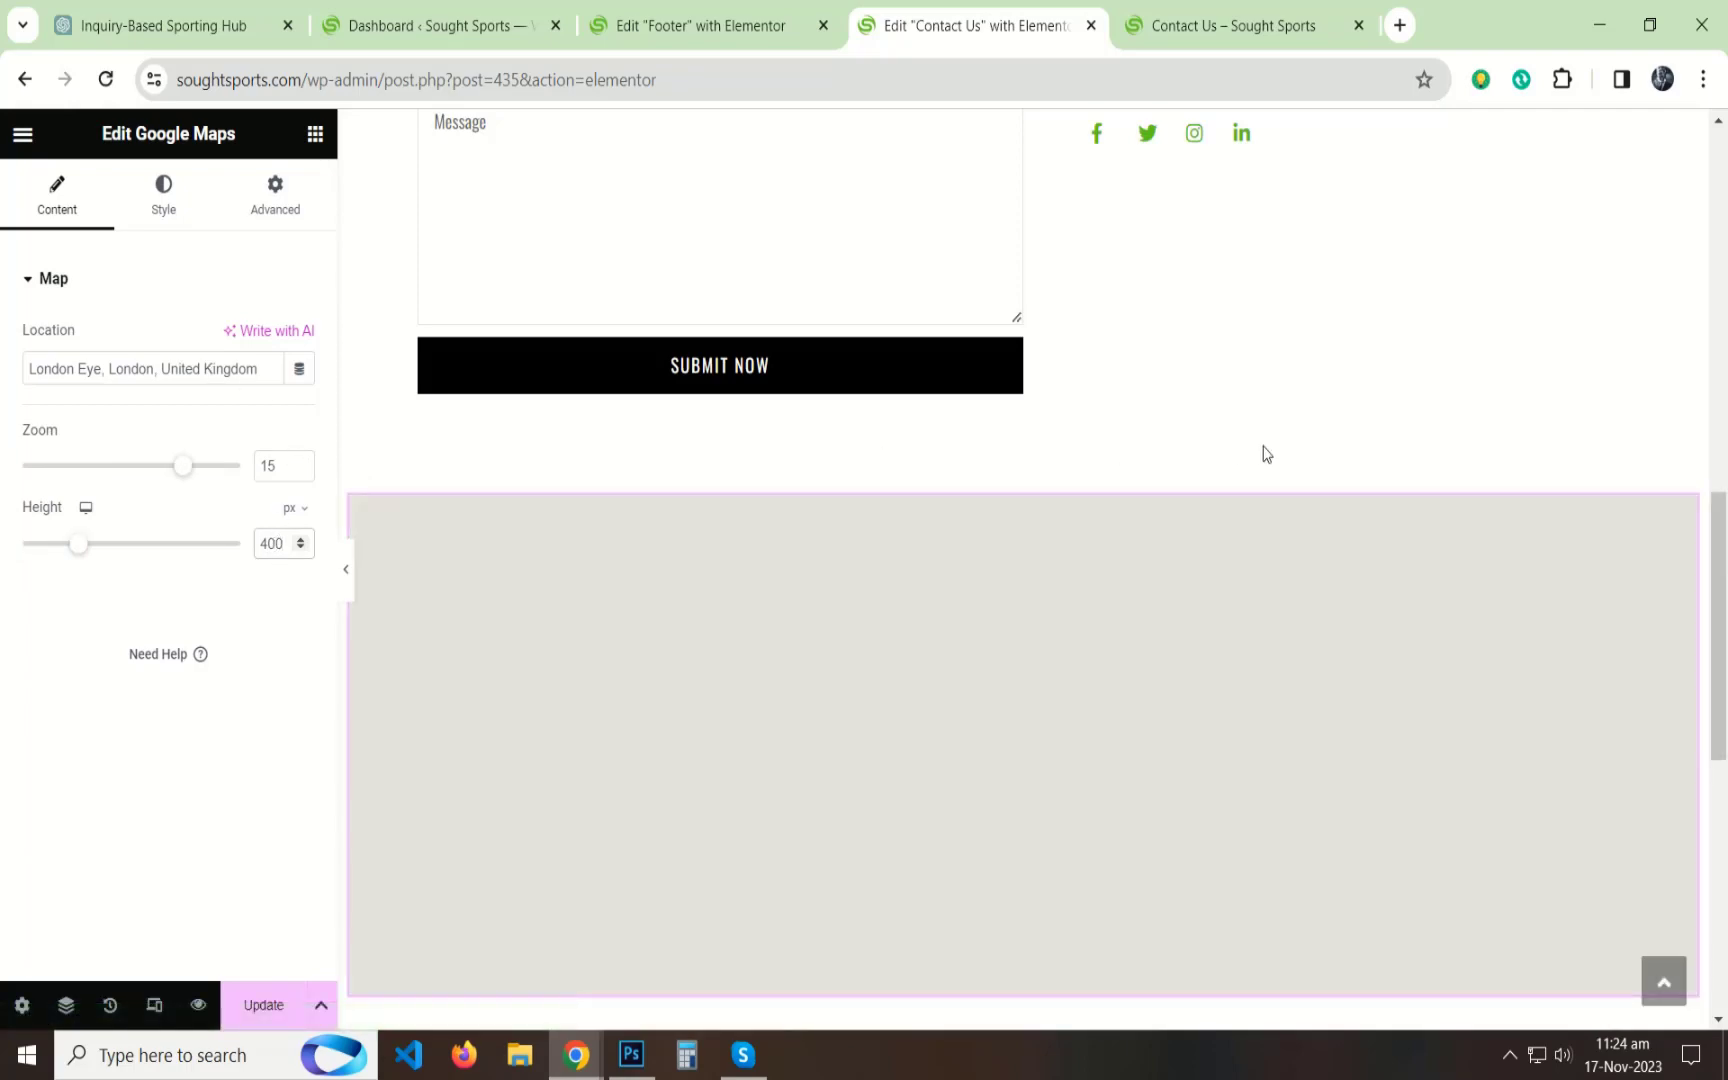
scroll(1275, 460, "down", 1)
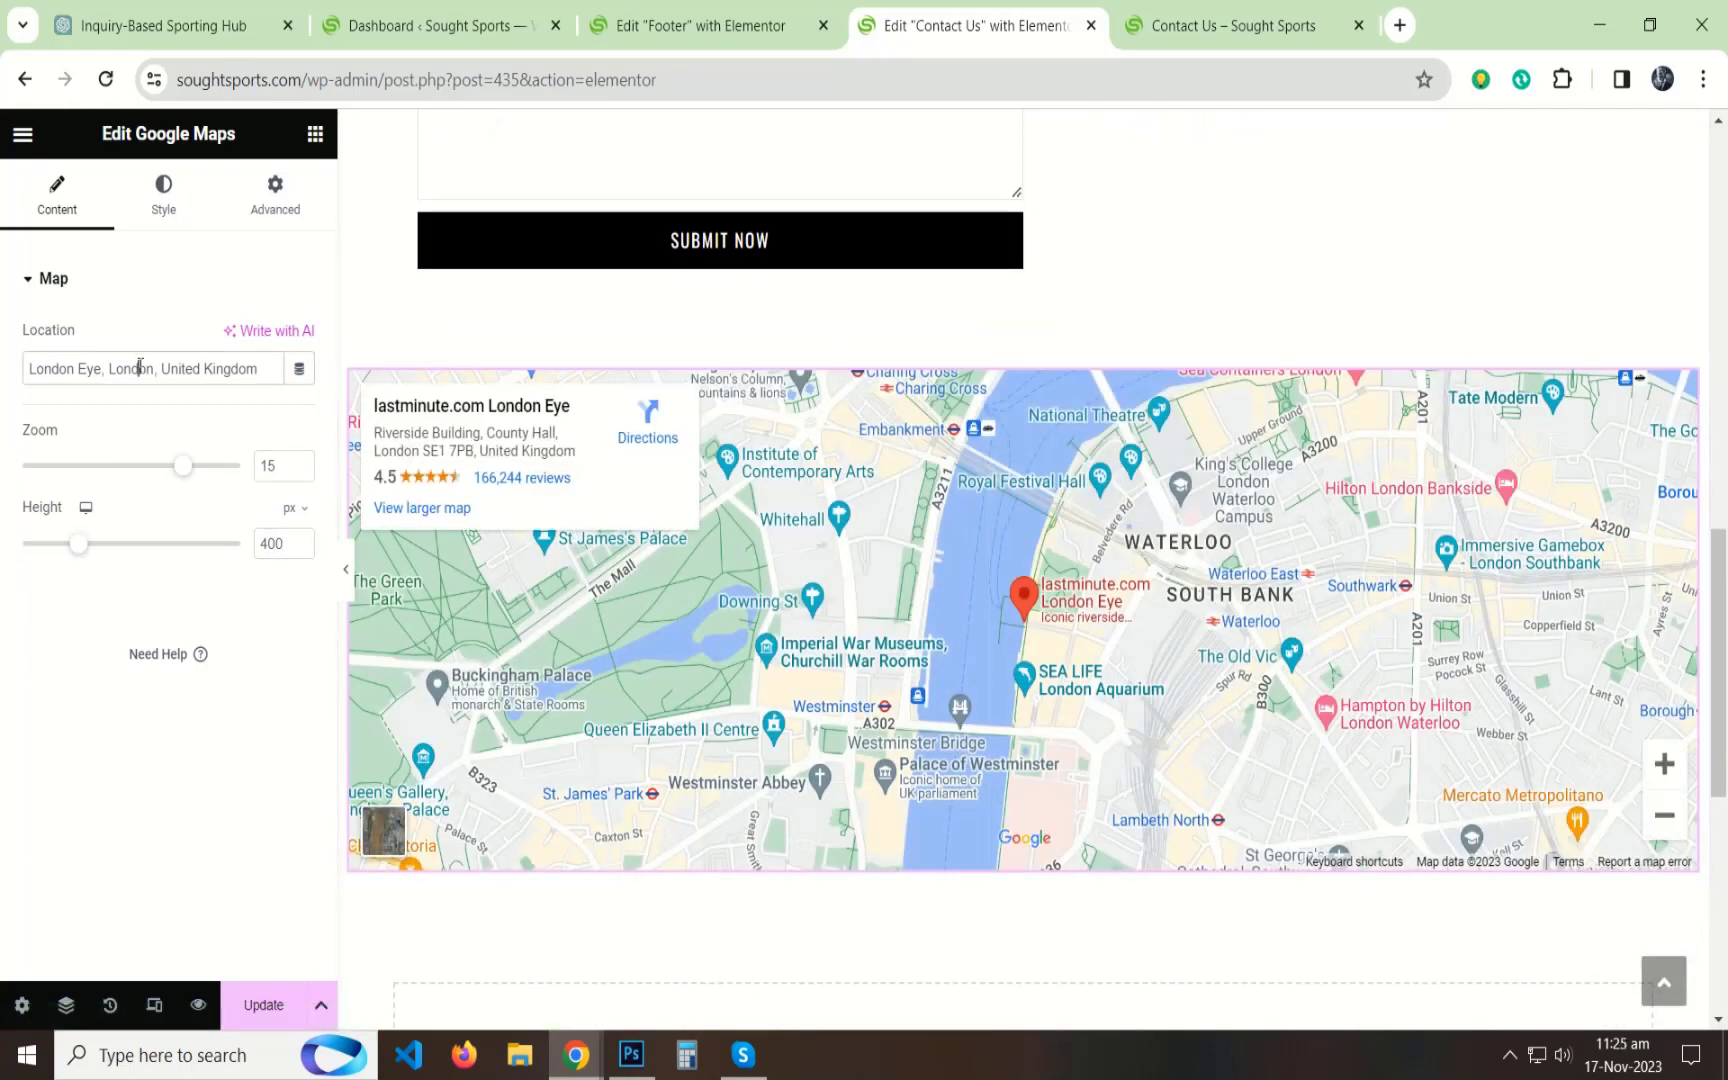
Set the map's location to Sialkot and preview the page without the editing panel.
triple_click(140, 366)
type("Sialkot")
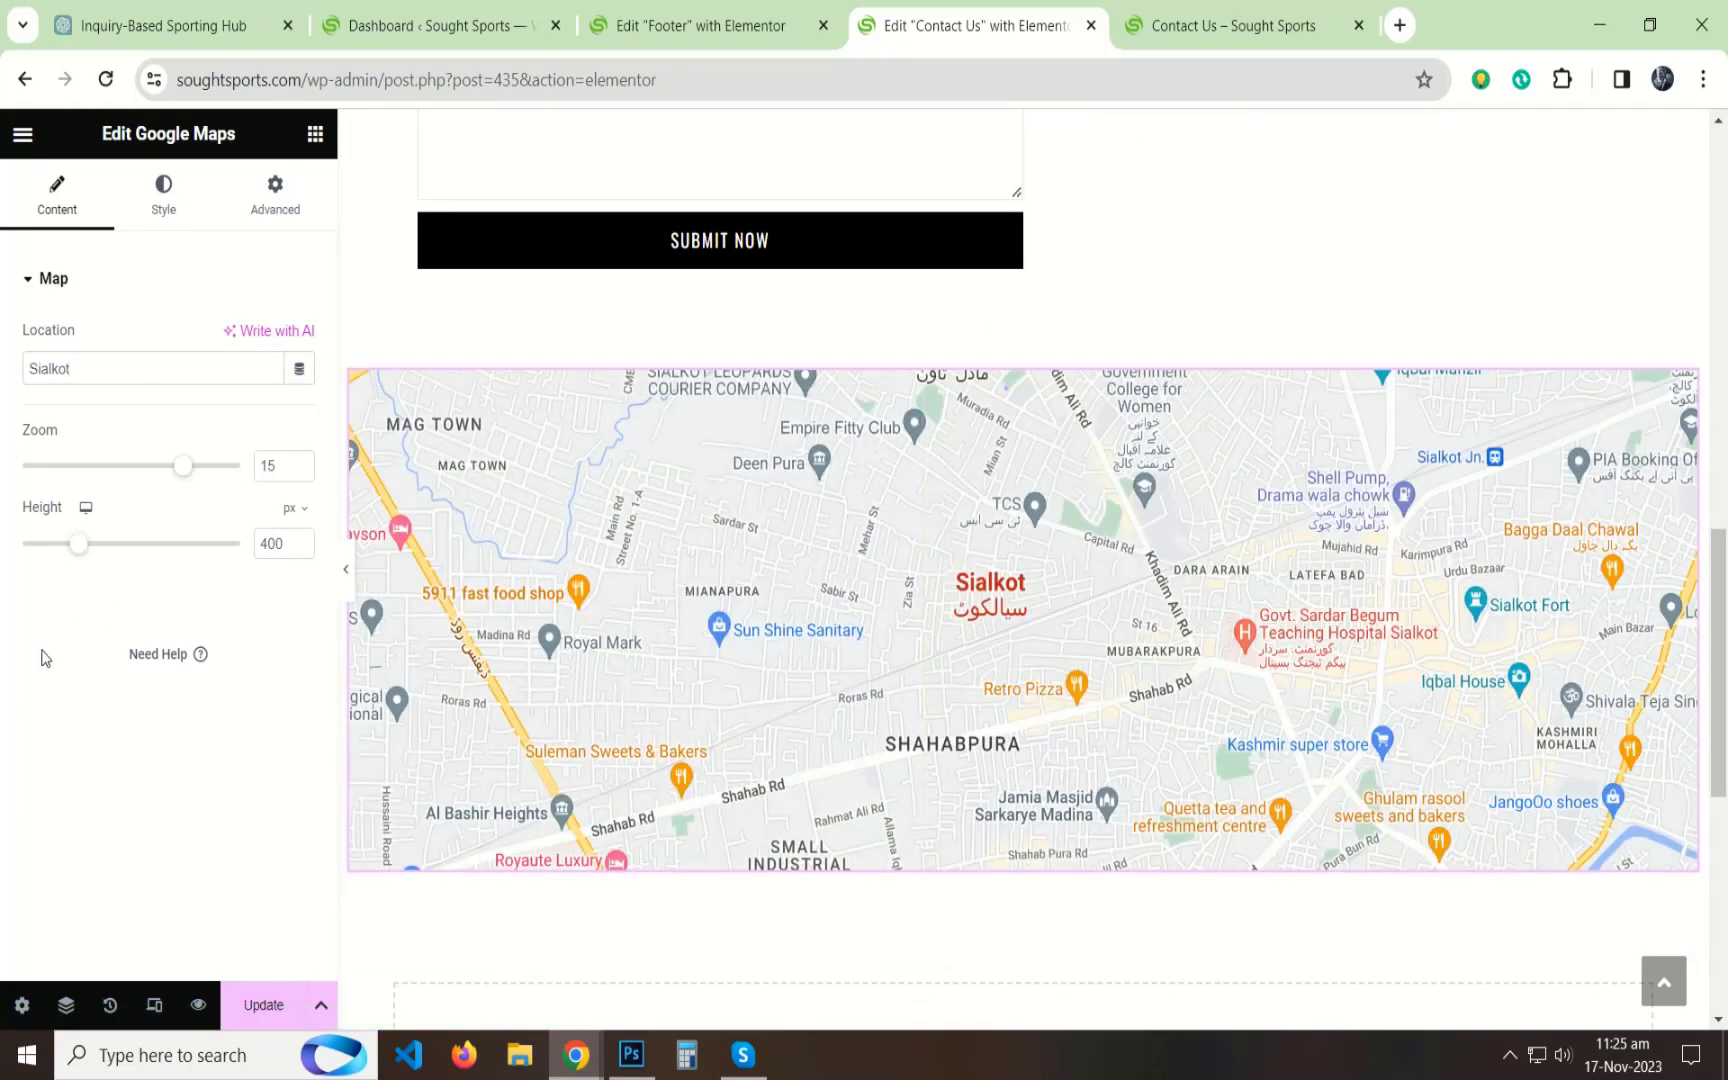
scroll(1230, 580, "down", 3)
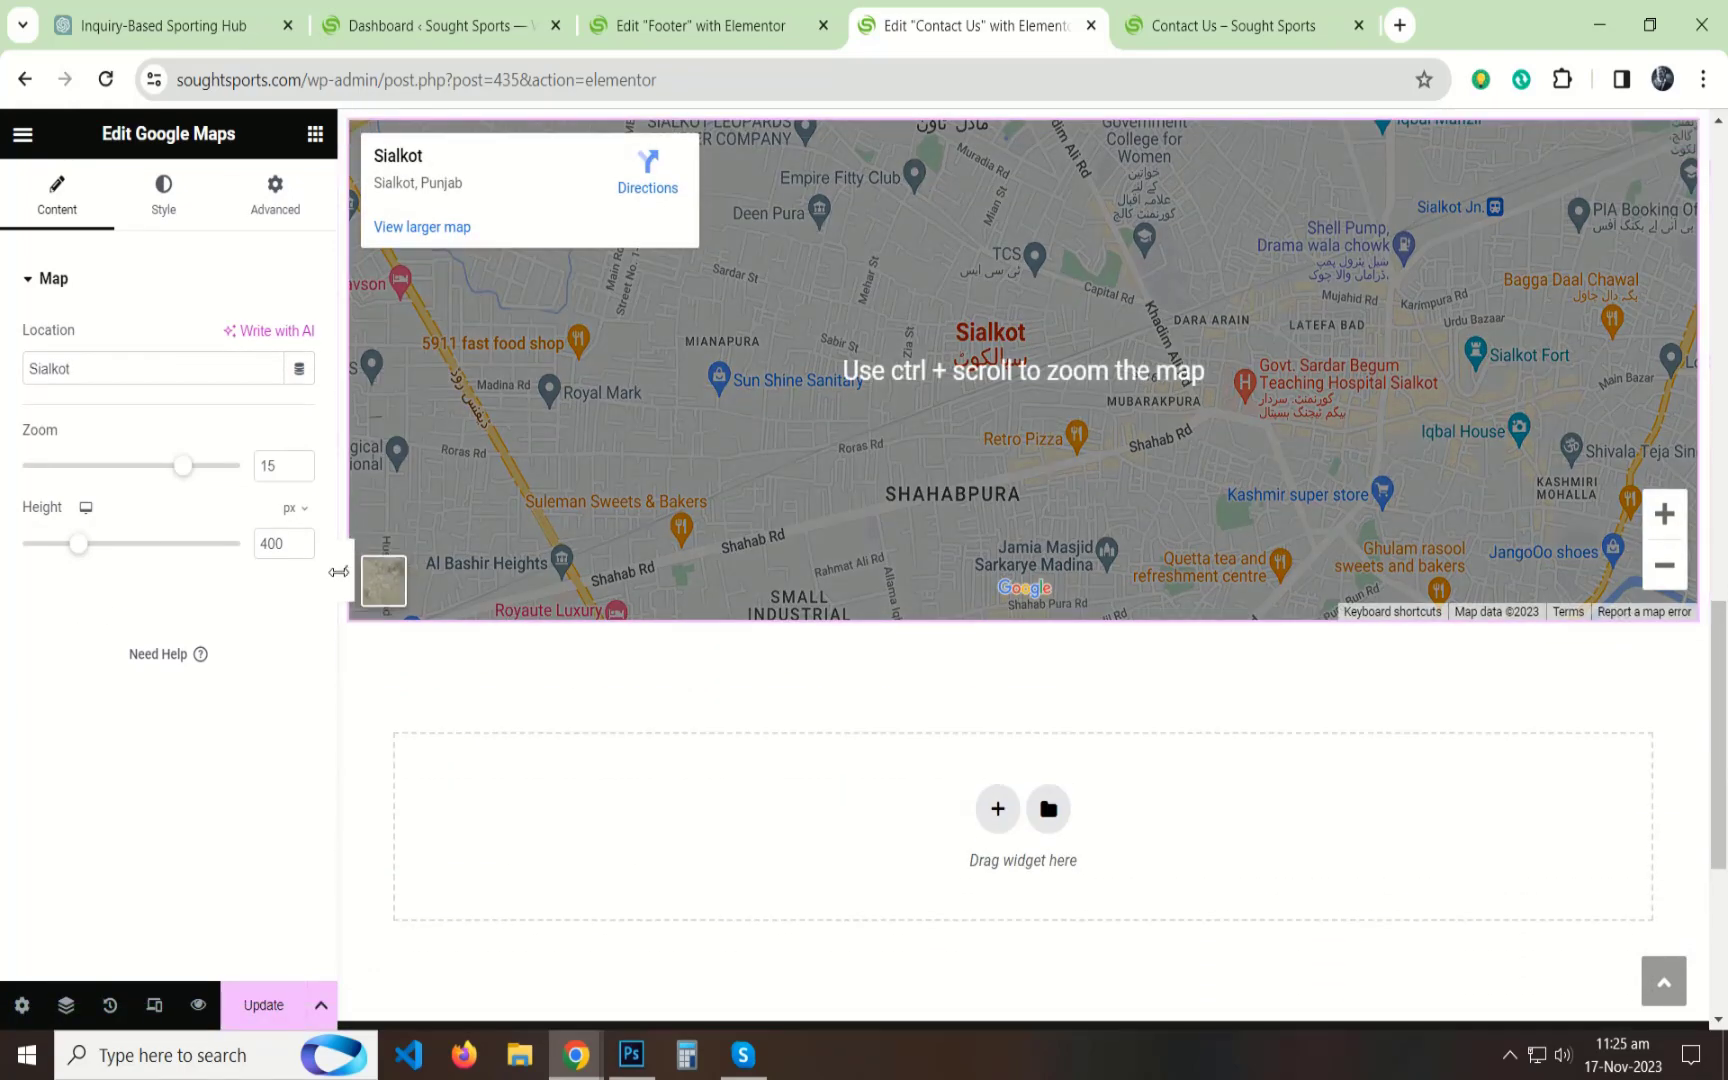
left_click(346, 569)
scroll(519, 532, "up", 10)
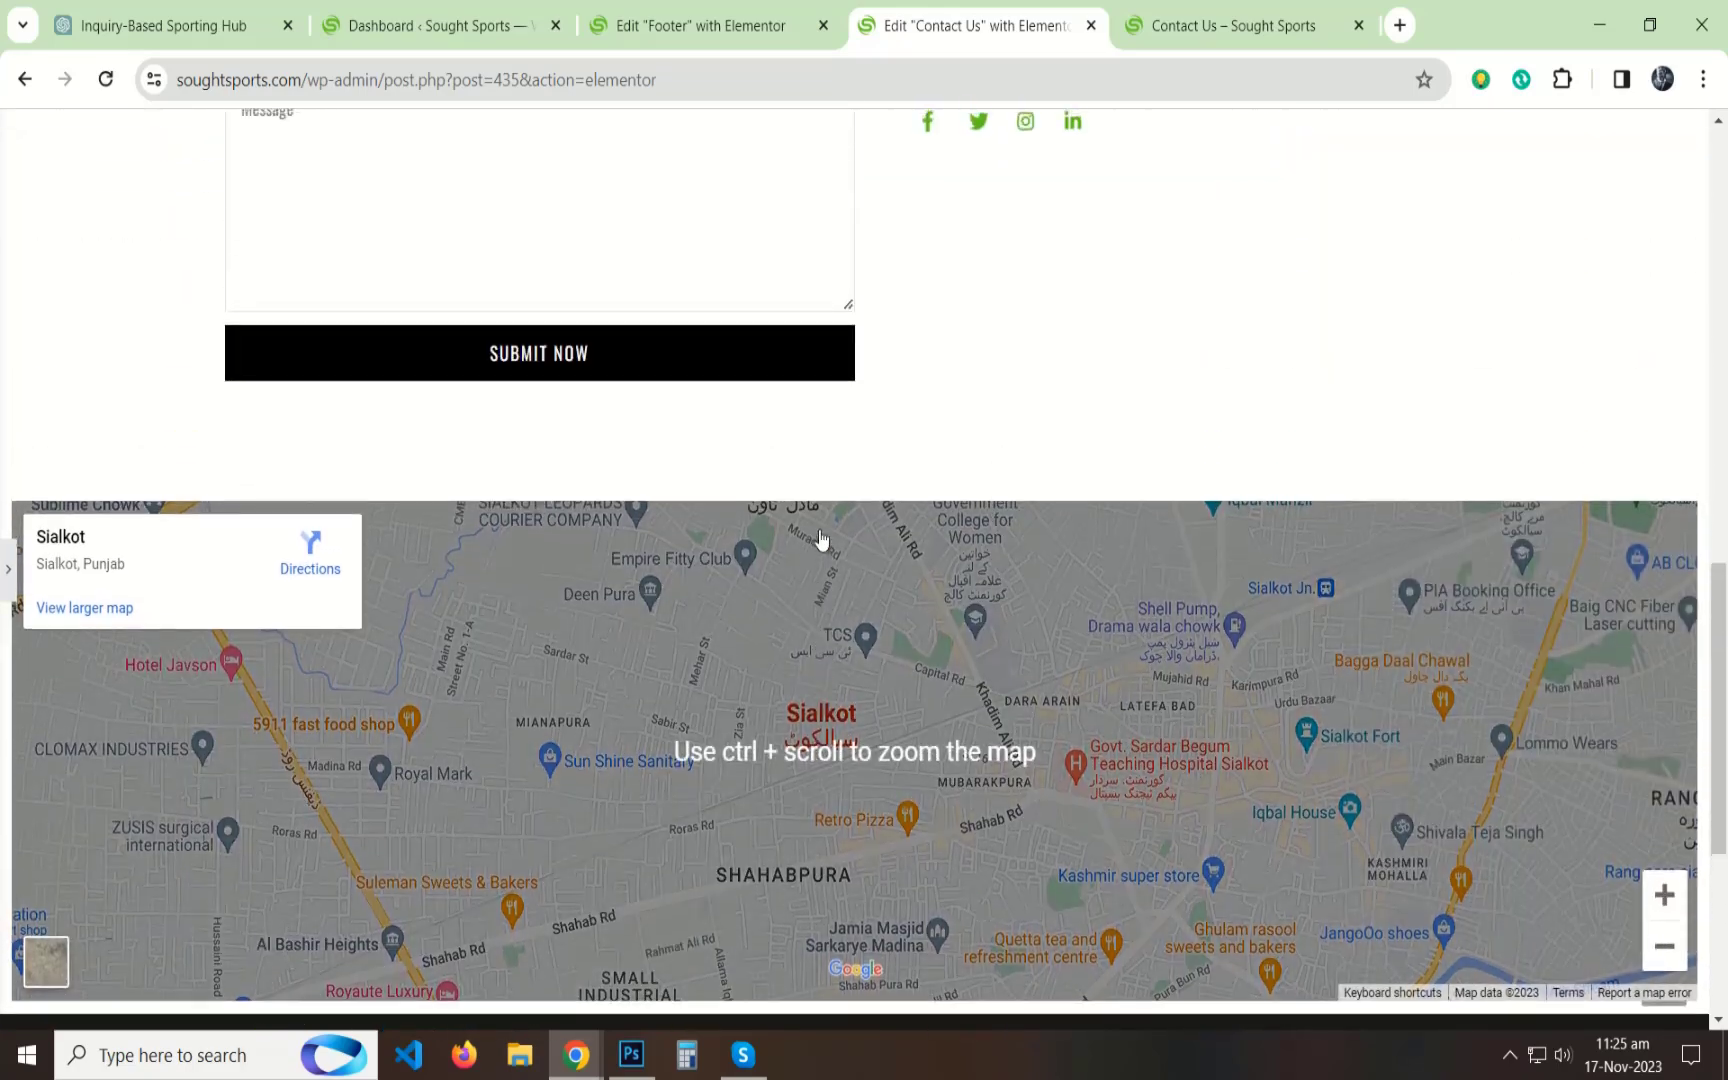
scroll(1052, 532, "up", 4)
scroll(1057, 528, "down", 12)
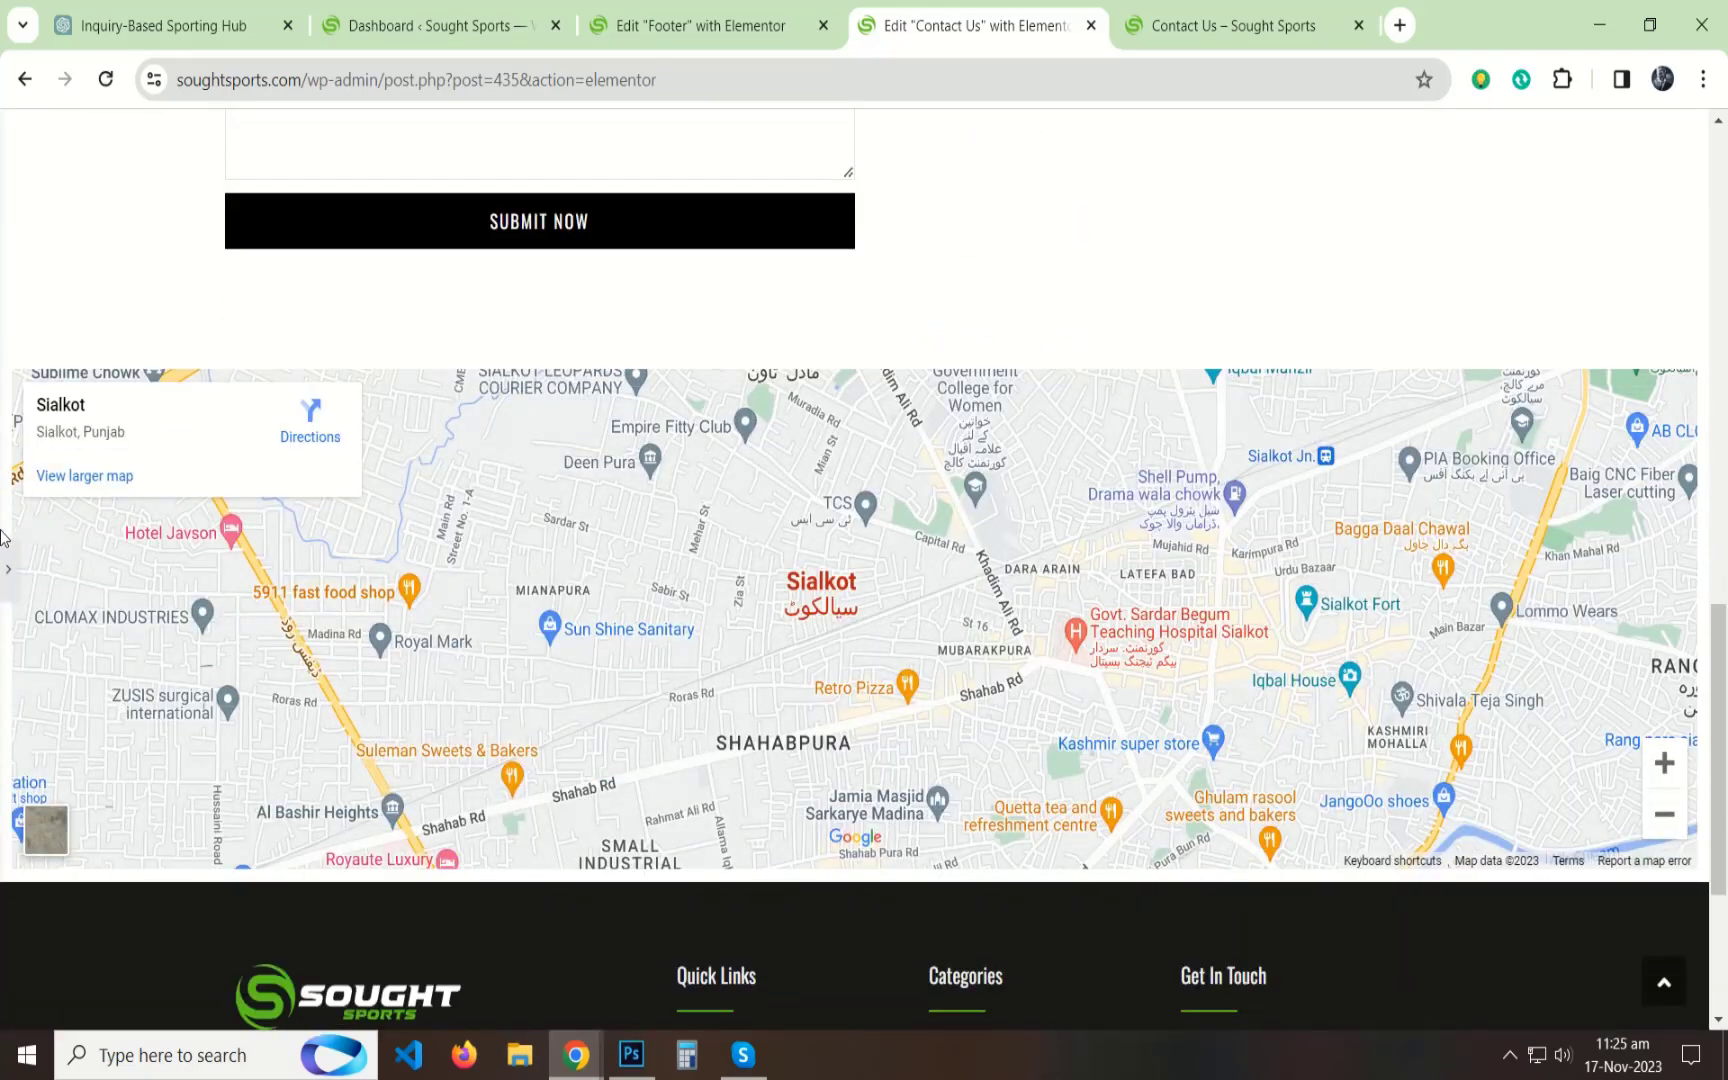
Save the page with the map and reload the live Contact Us page.
left_click(8, 570)
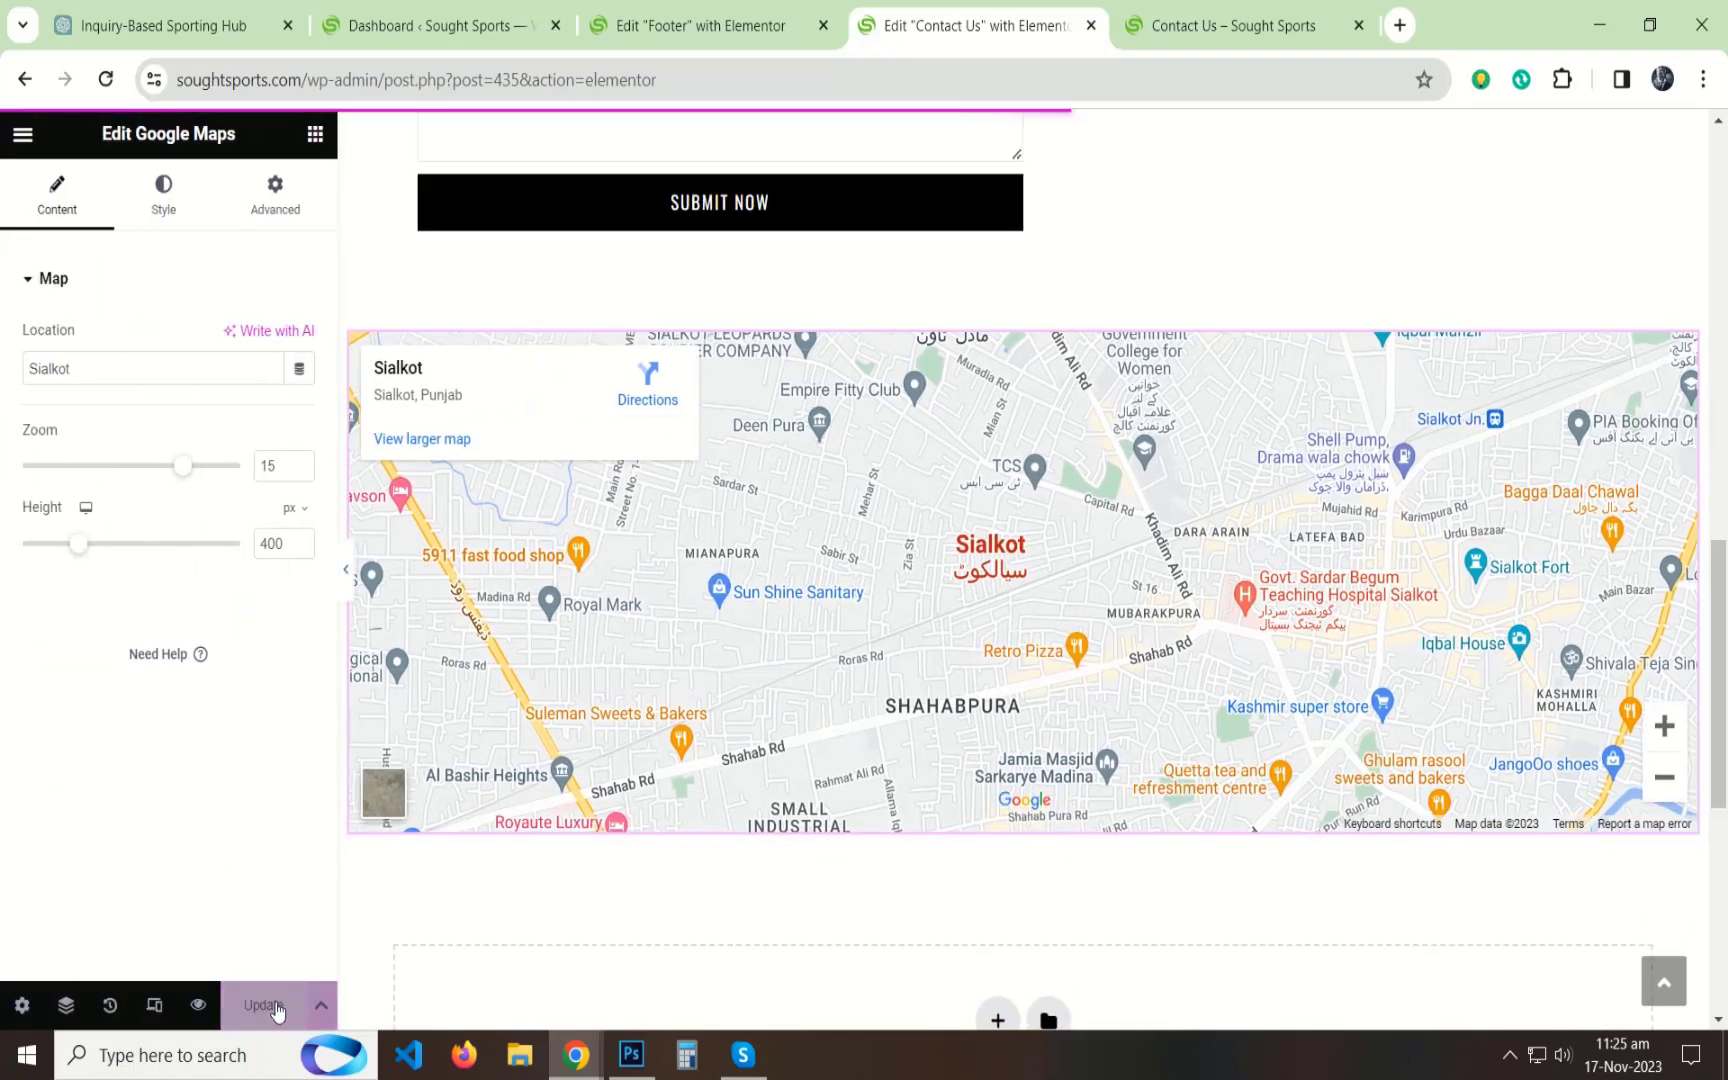
key("F5")
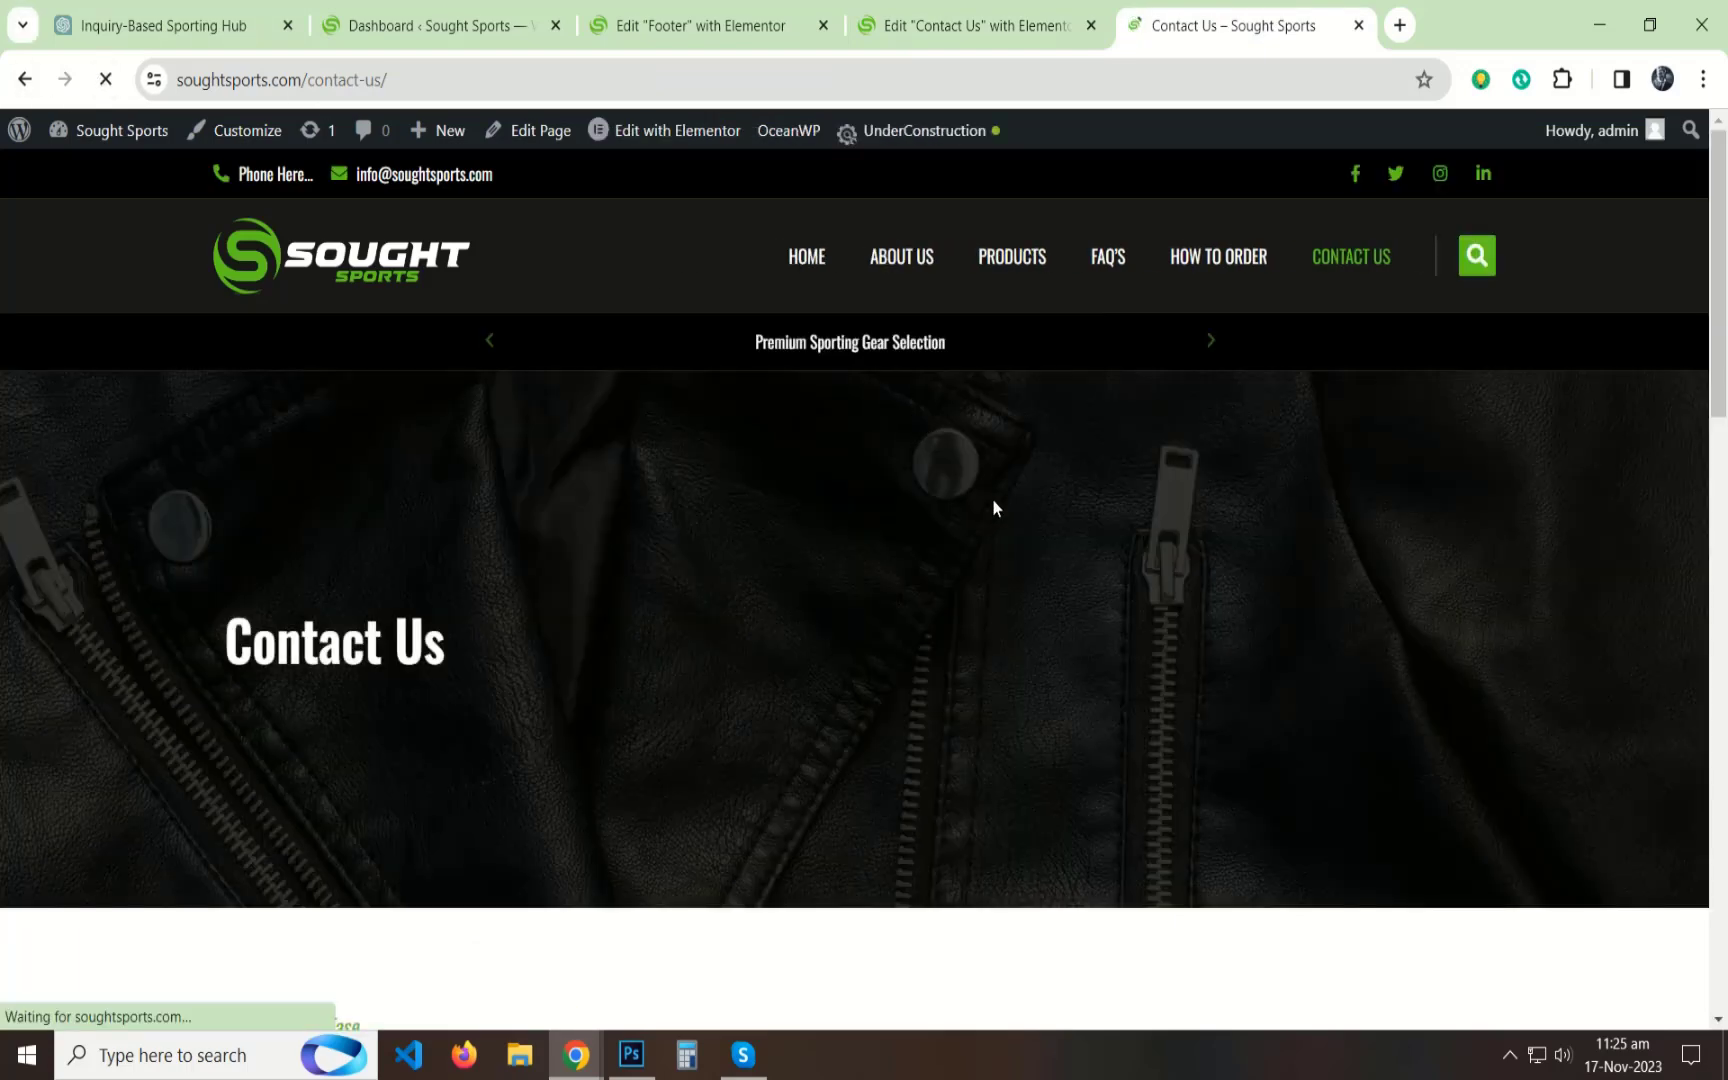
Review the live Contact Us page from the banner to the footer, including the map's interaction.
scroll(992, 507, "down", 7)
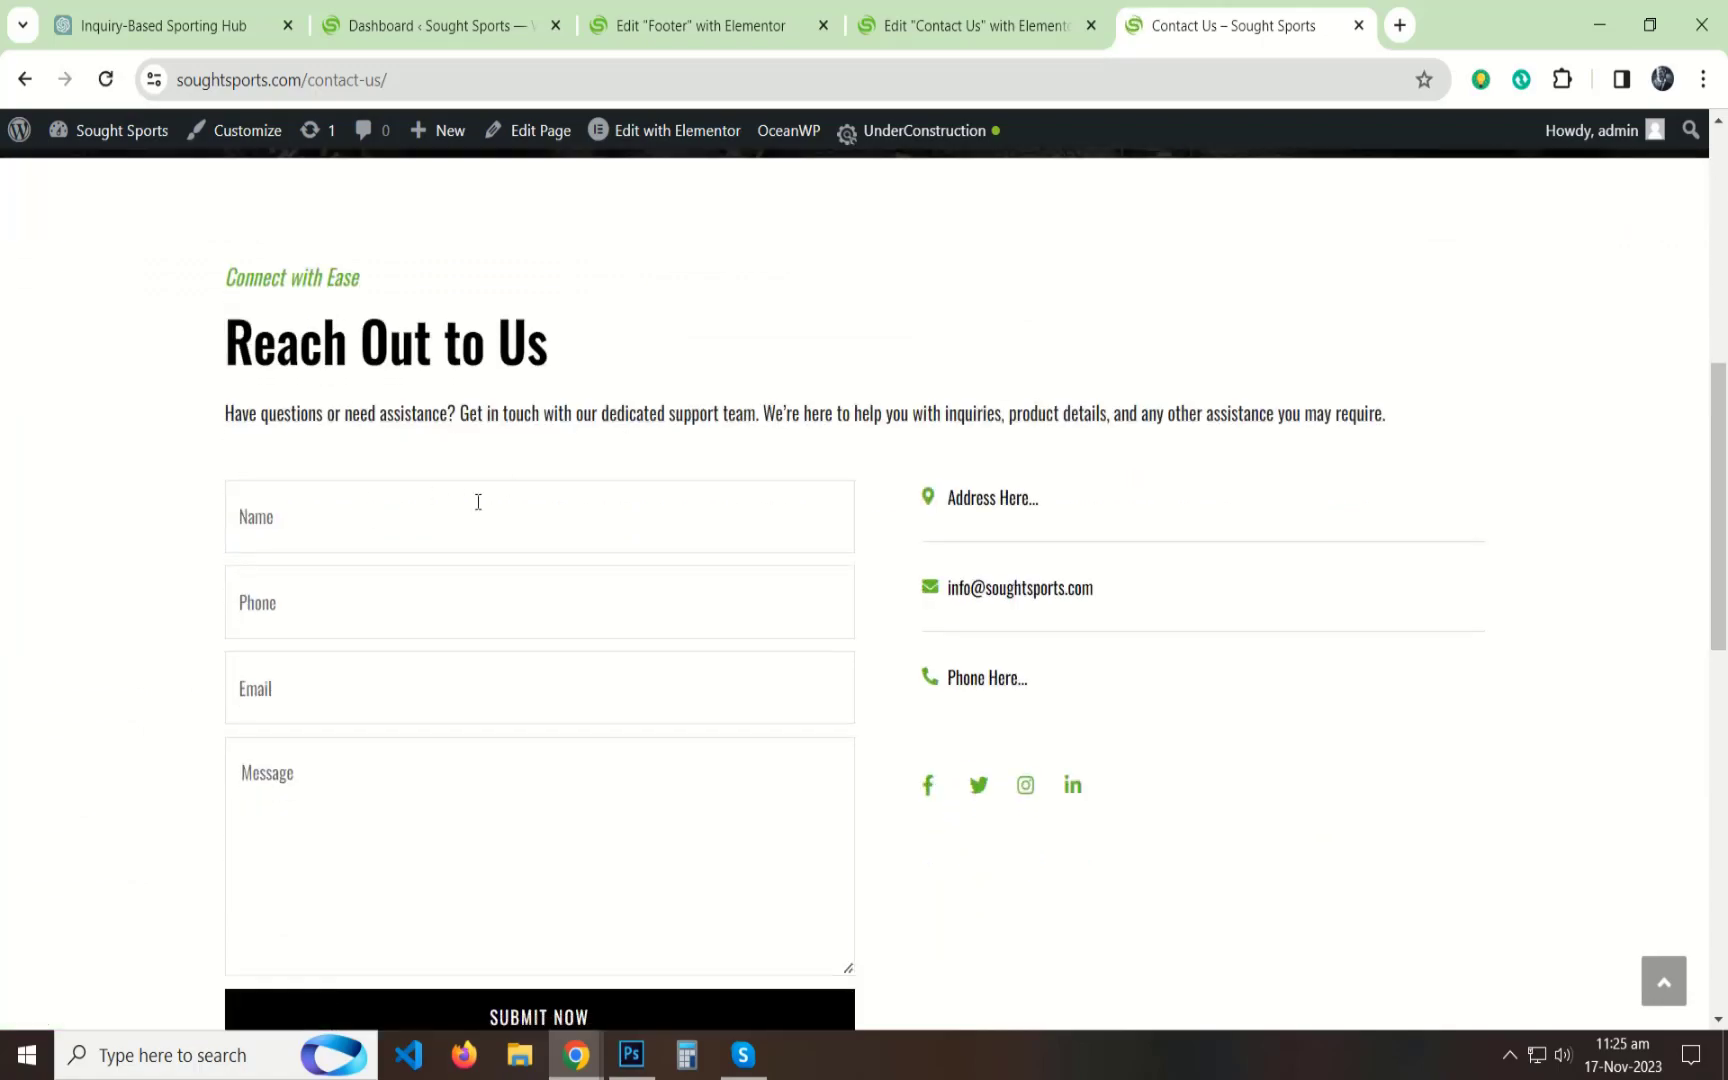
scroll(478, 502, "down", 1)
scroll(1122, 528, "down", 5)
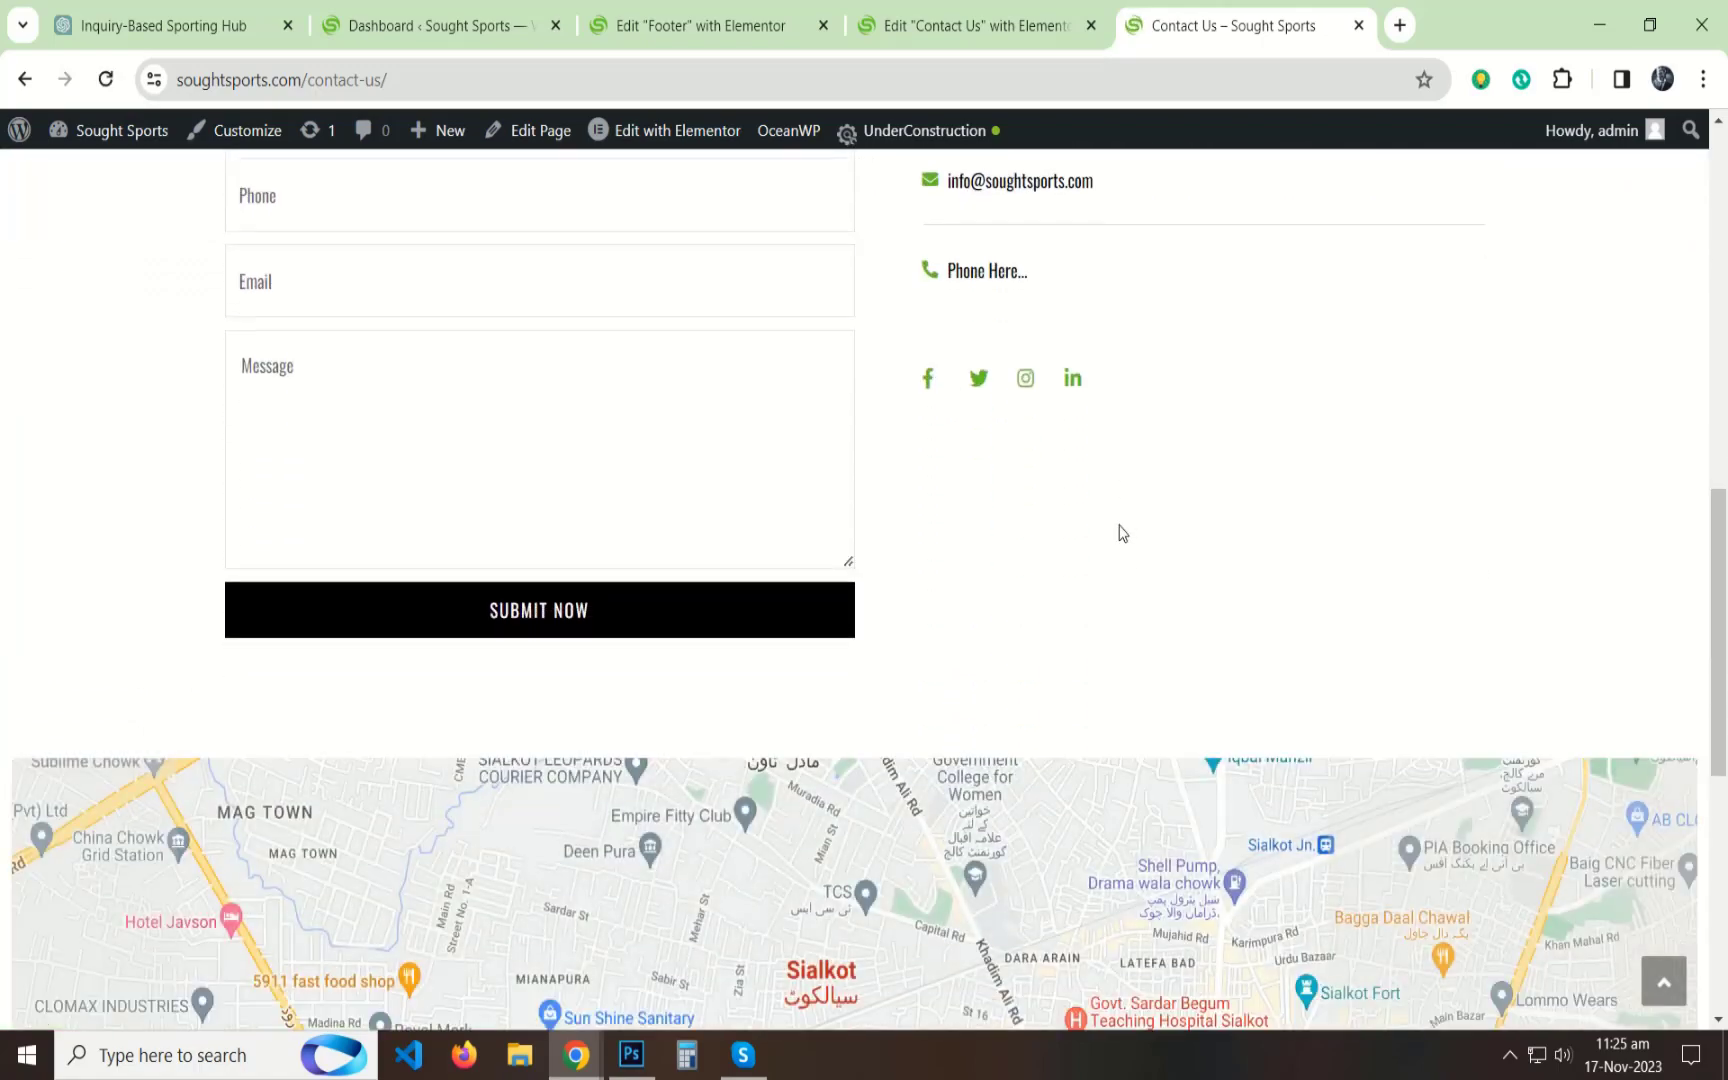
scroll(1129, 523, "down", 3)
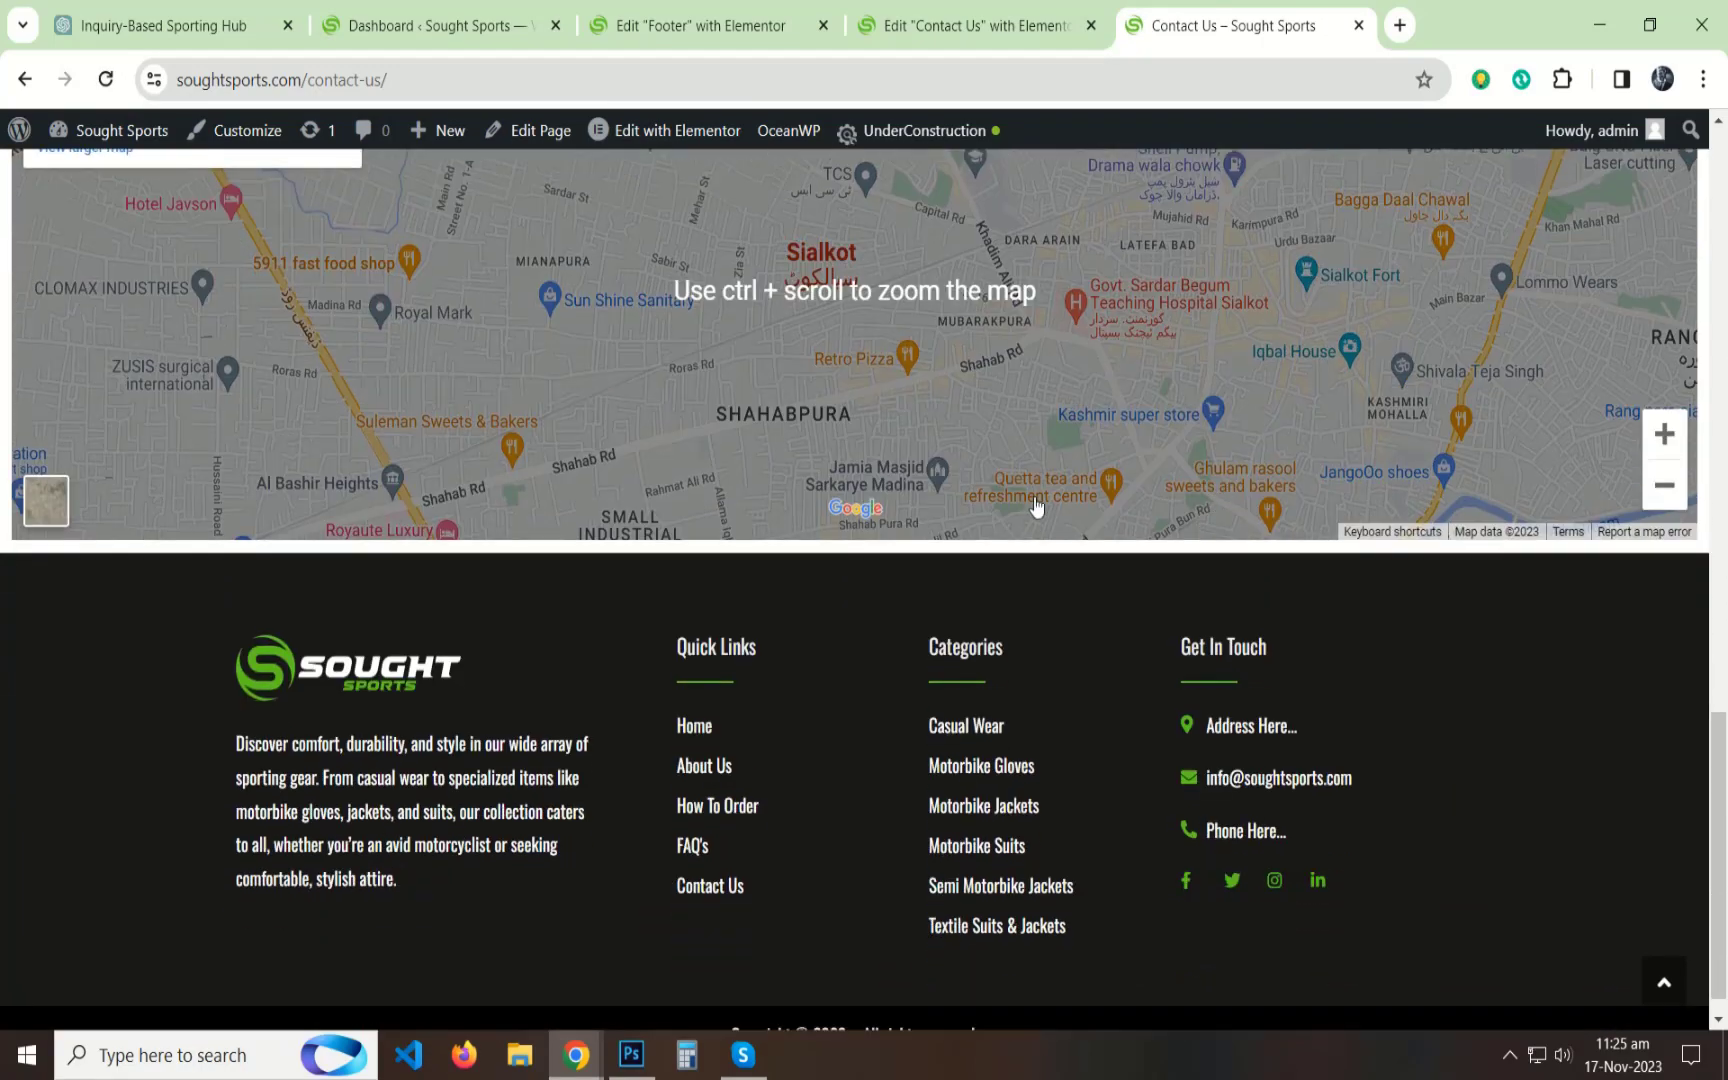
scroll(797, 570, "up", 2)
scroll(808, 558, "up", 3)
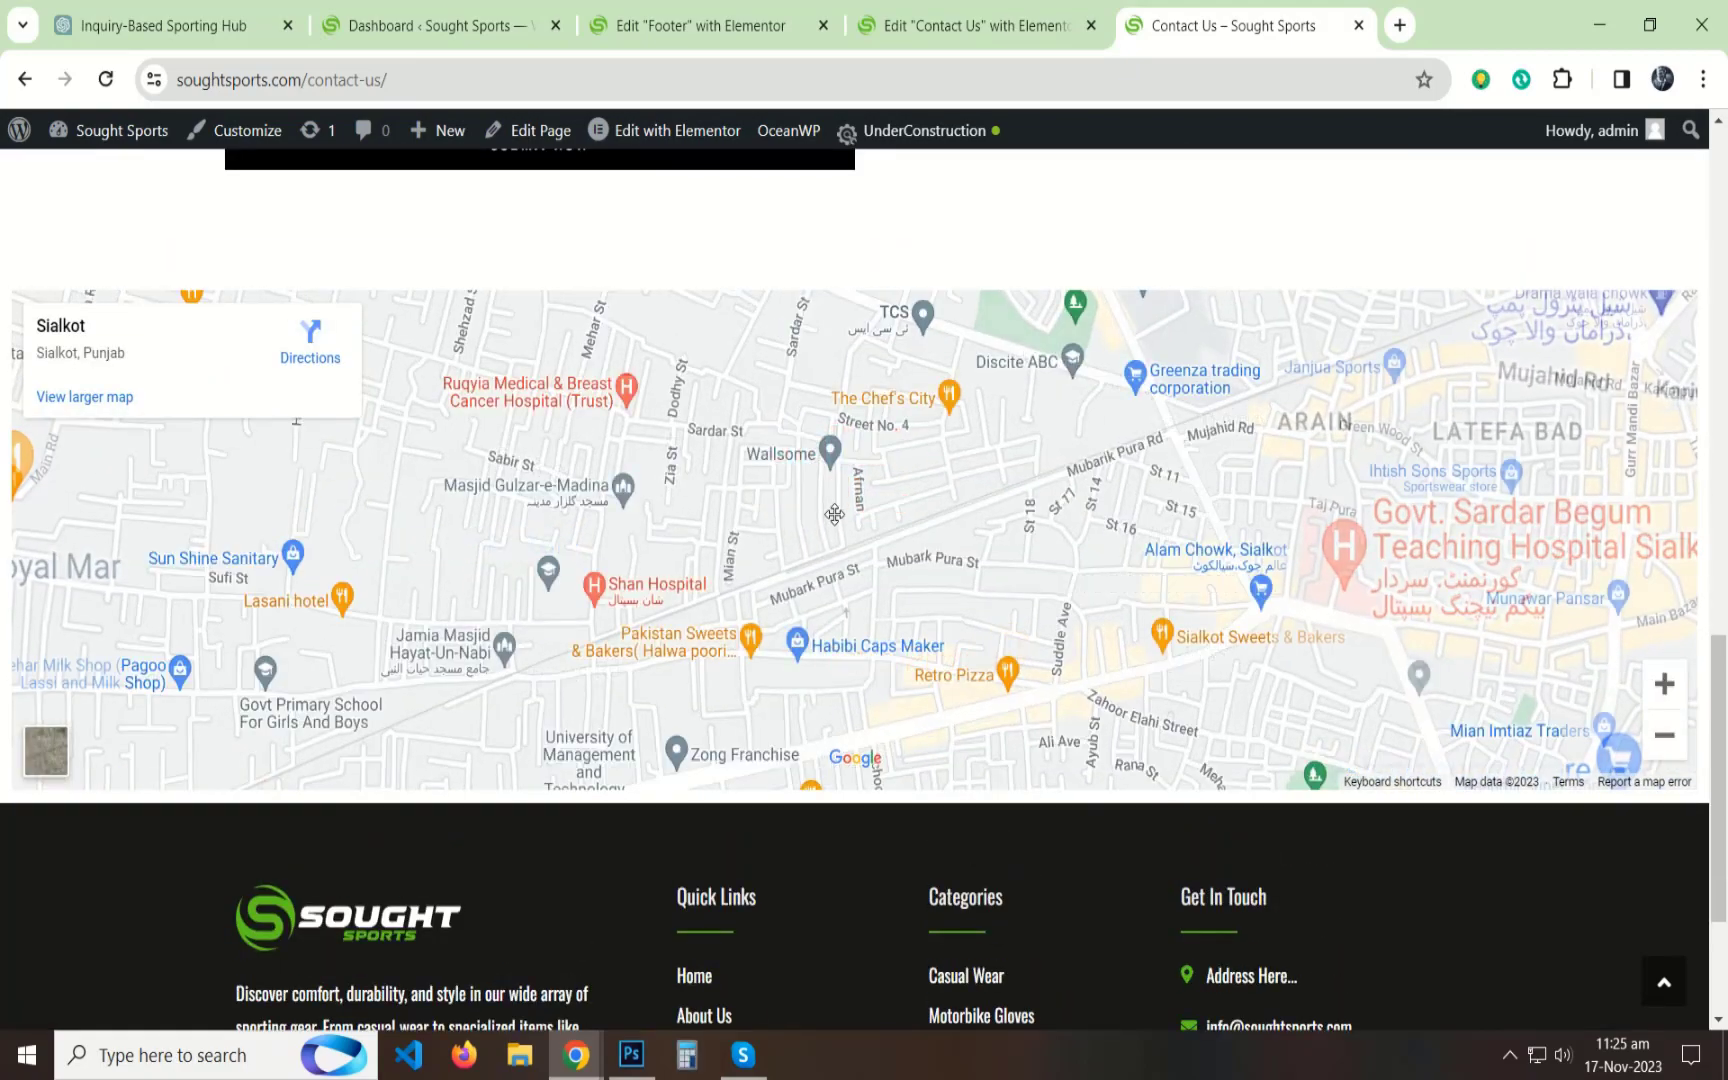
mouse_move(862, 535)
left_mouse_down()
mouse_move(940, 627)
mouse_move(400, 575)
mouse_move(862, 546)
left_mouse_up()
scroll(862, 546, "down", 1)
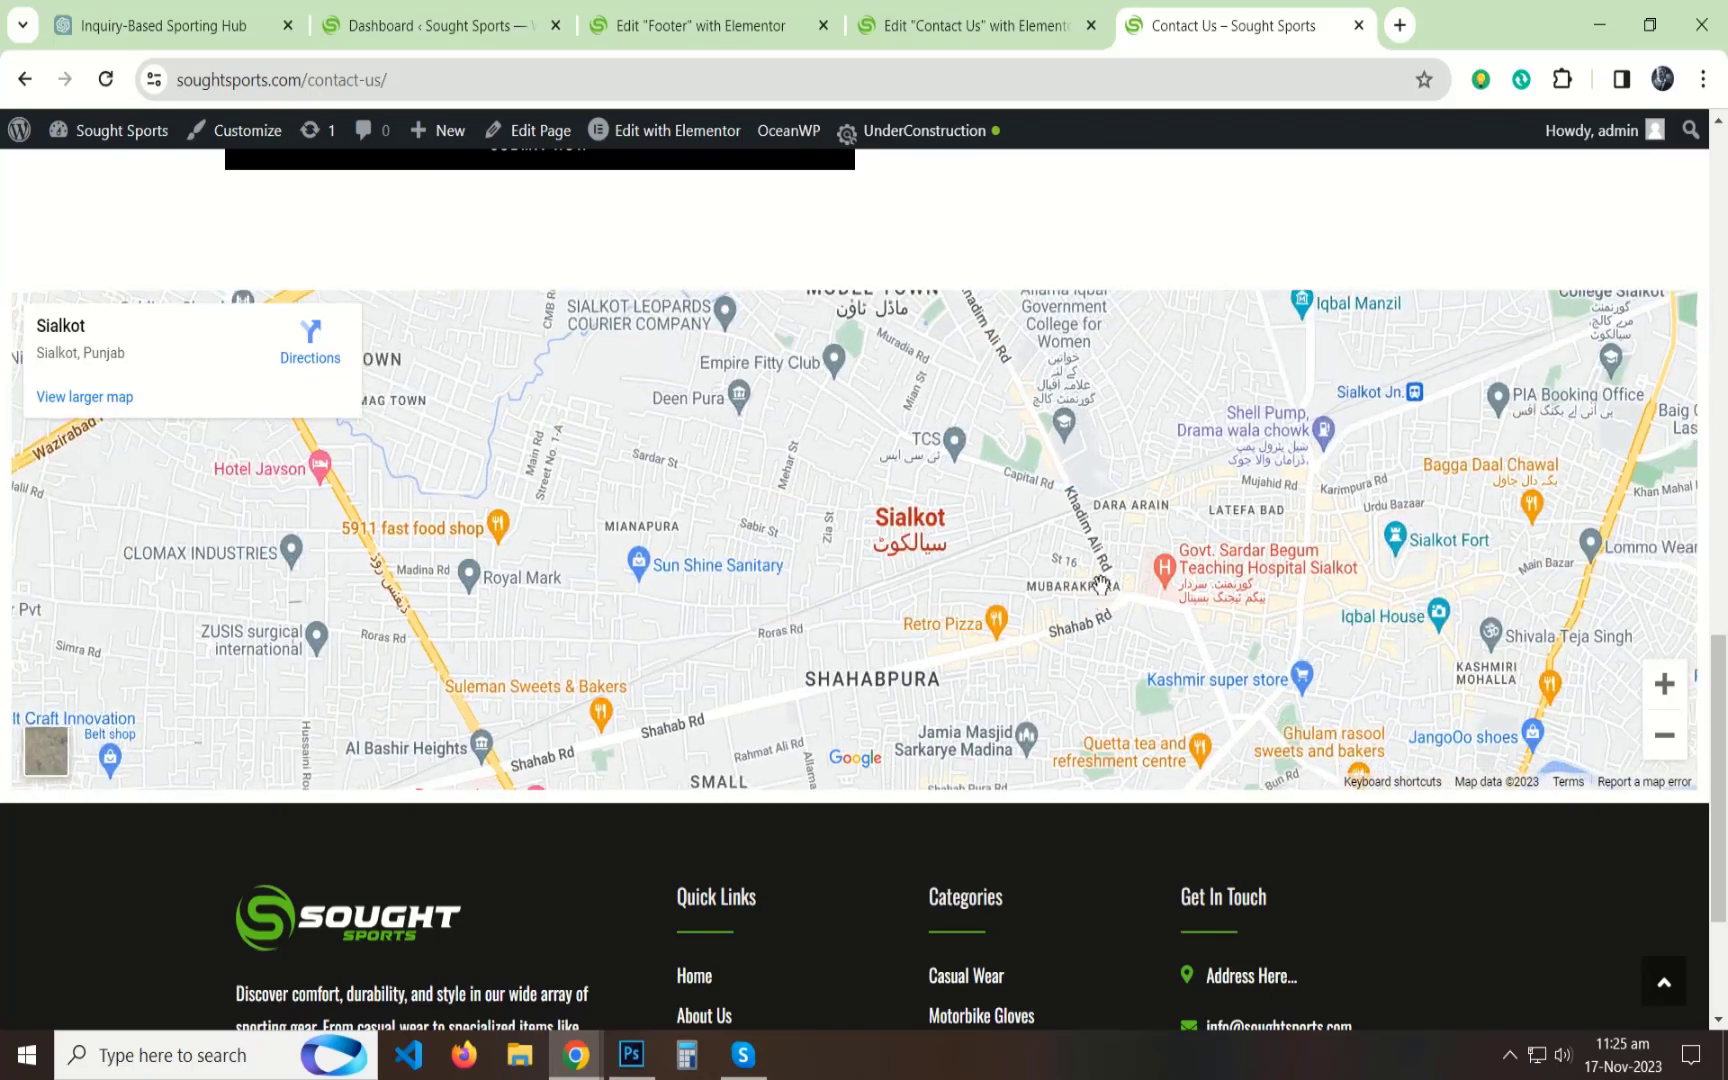
left_click_drag(1115, 552, 1042, 526)
scroll(943, 772, "down", 3)
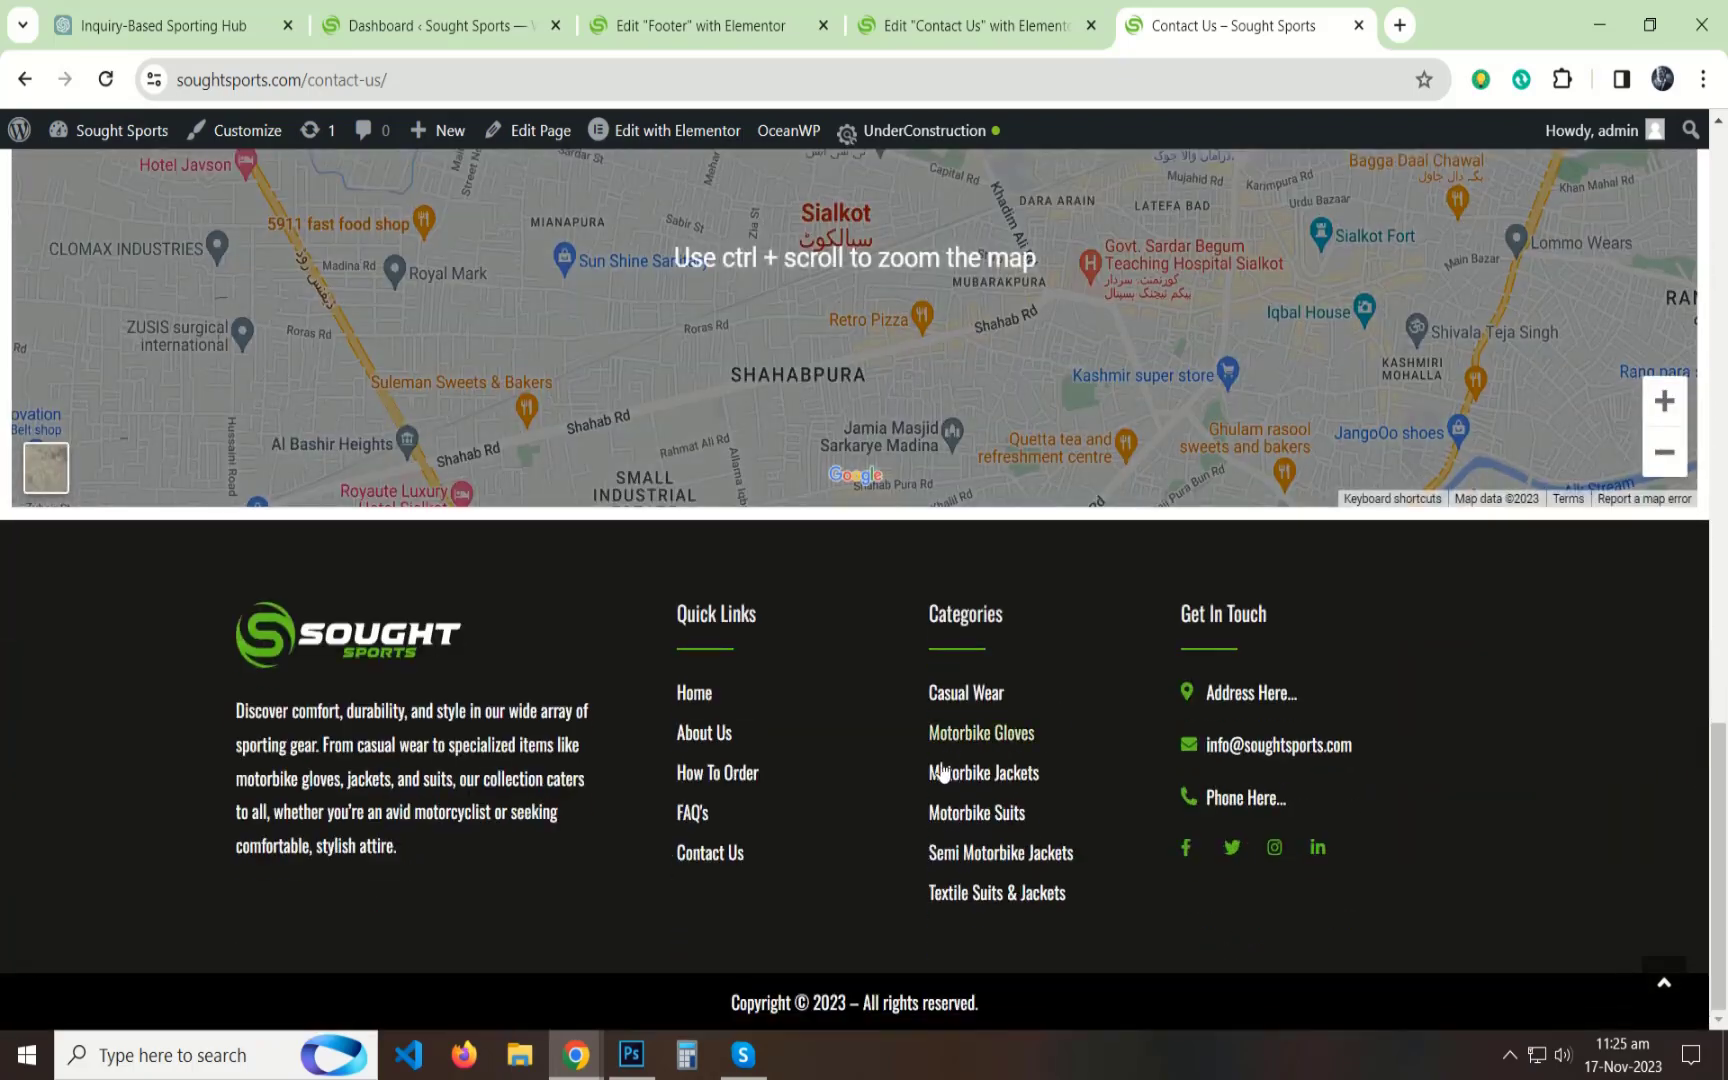
scroll(1381, 814, "up", 15)
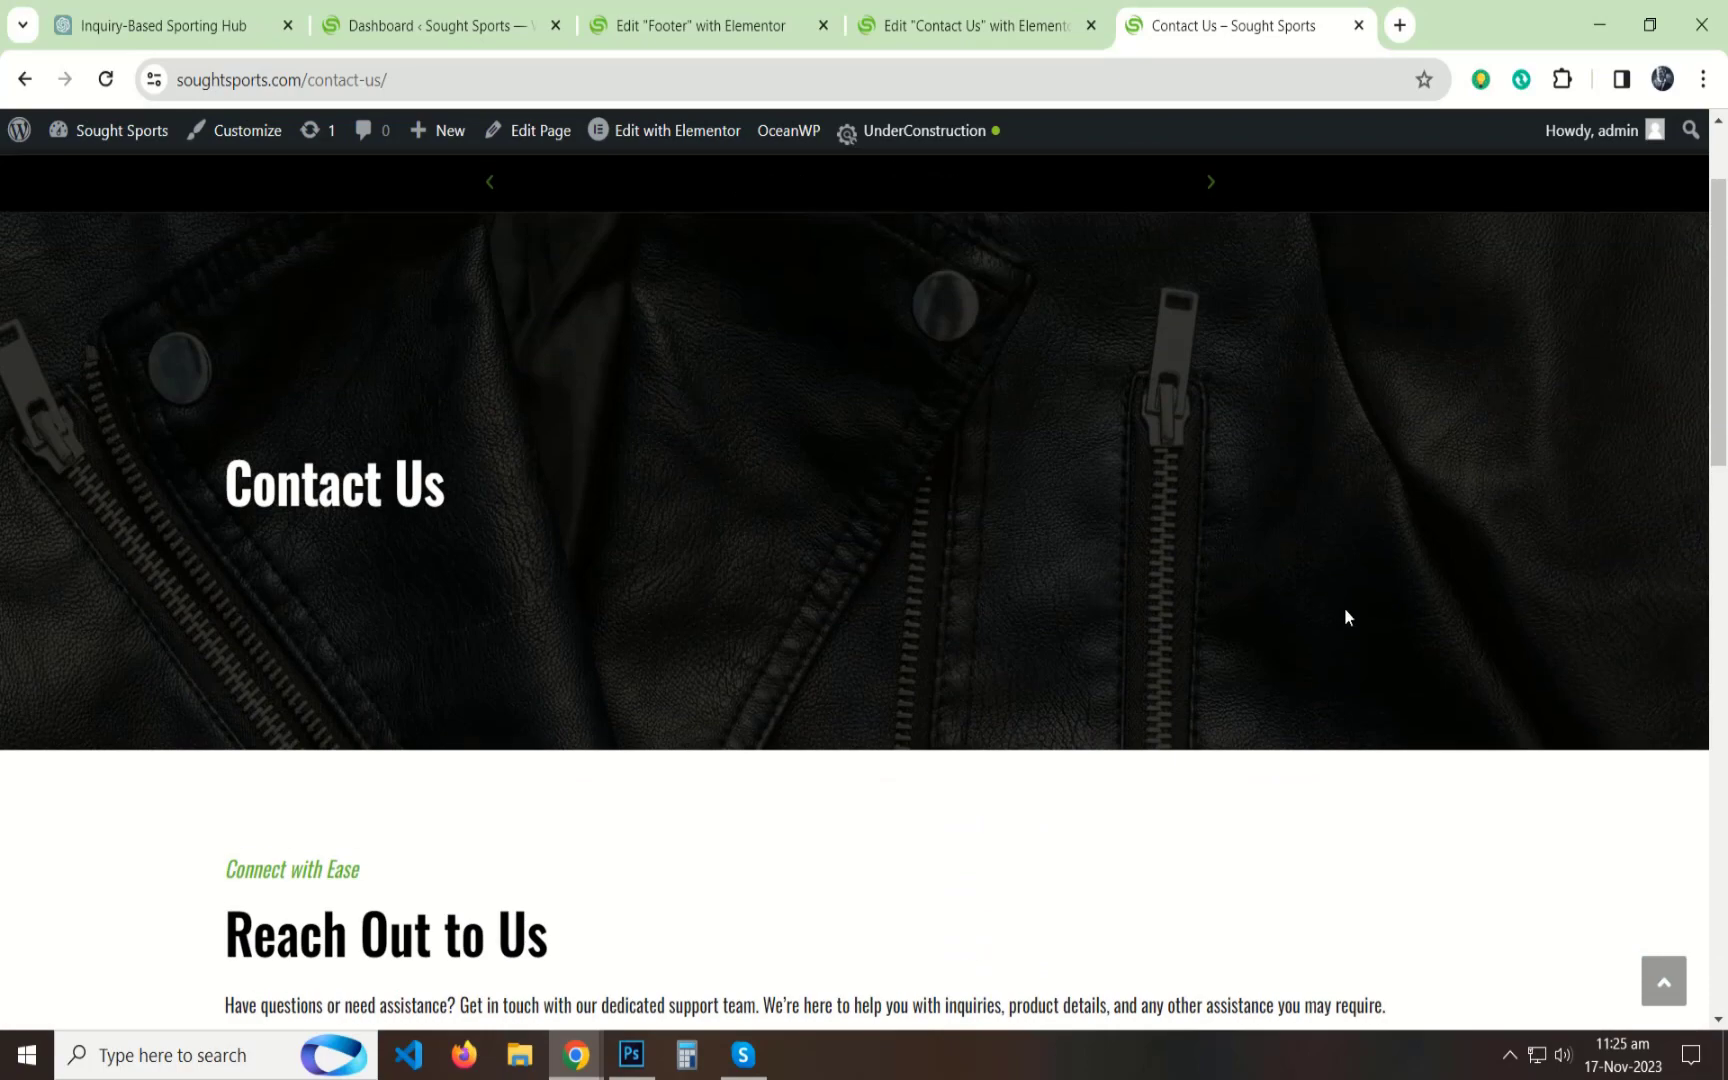
Return to the Contact Us page editor and switch its preview to the mobile layout from the page's beginning.
left_click(972, 27)
left_click(155, 1005)
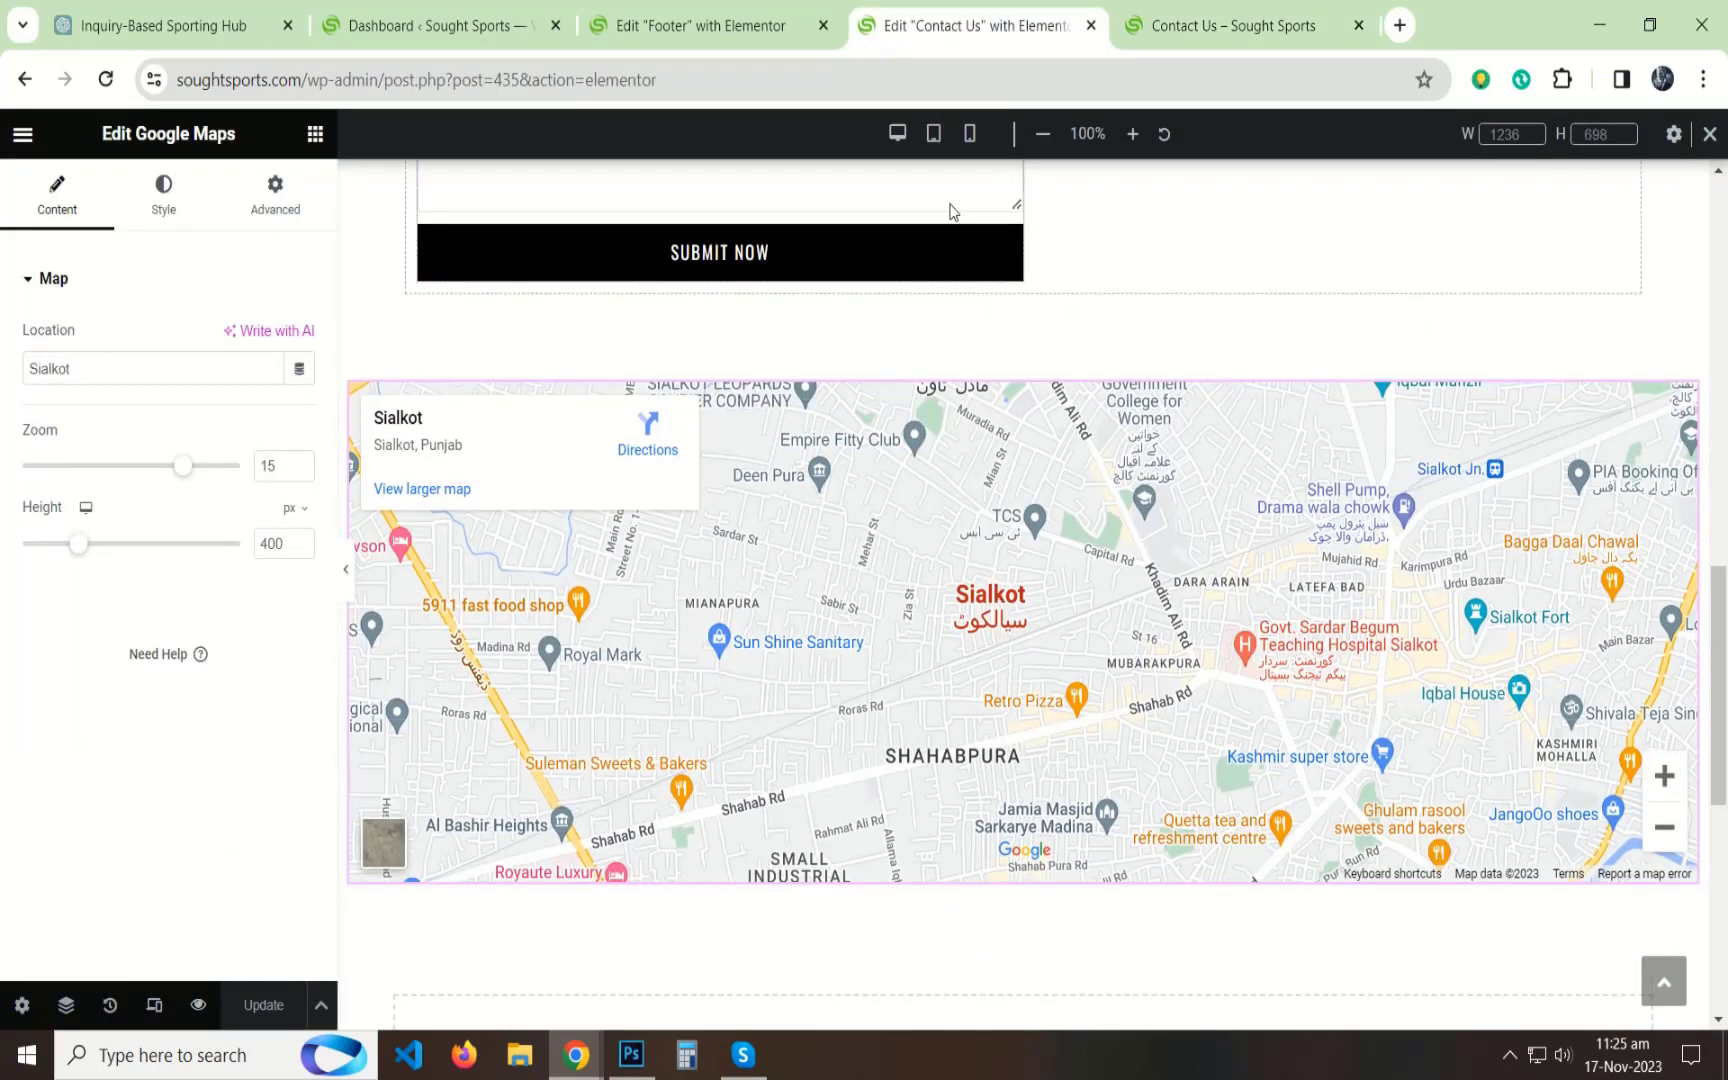
left_click(969, 133)
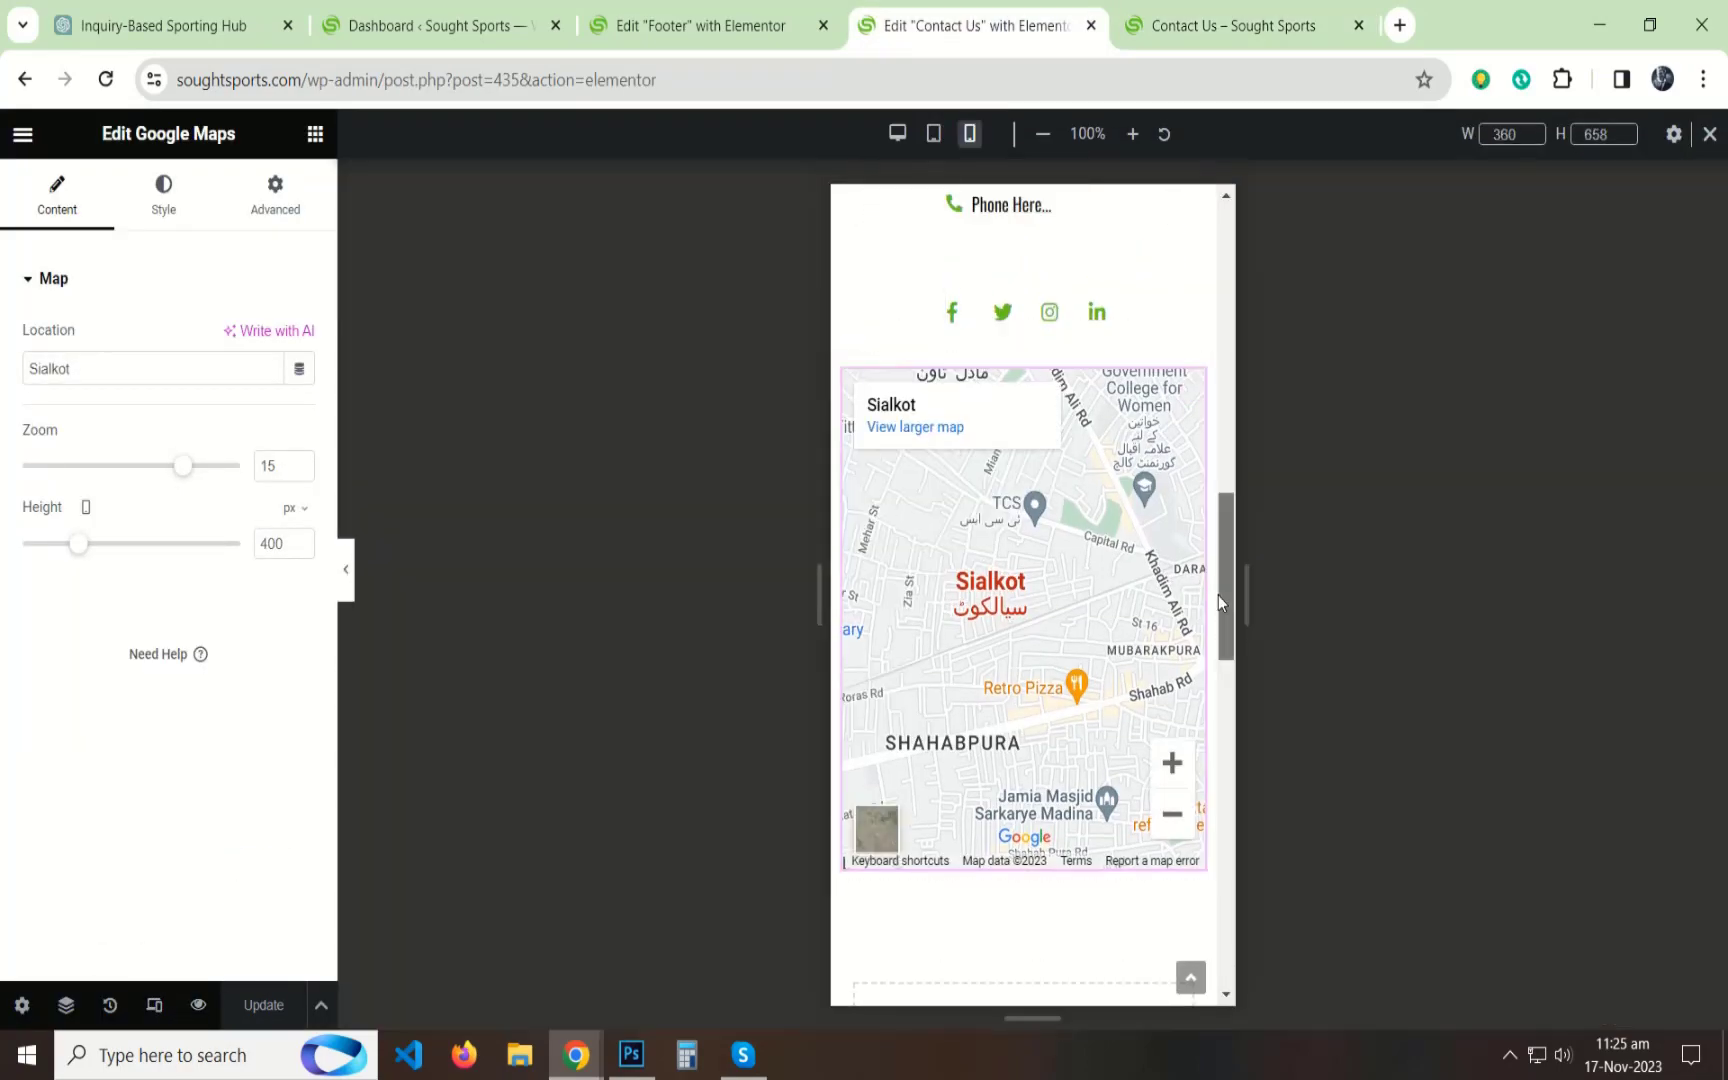
left_click_drag(1218, 595, 1203, 319)
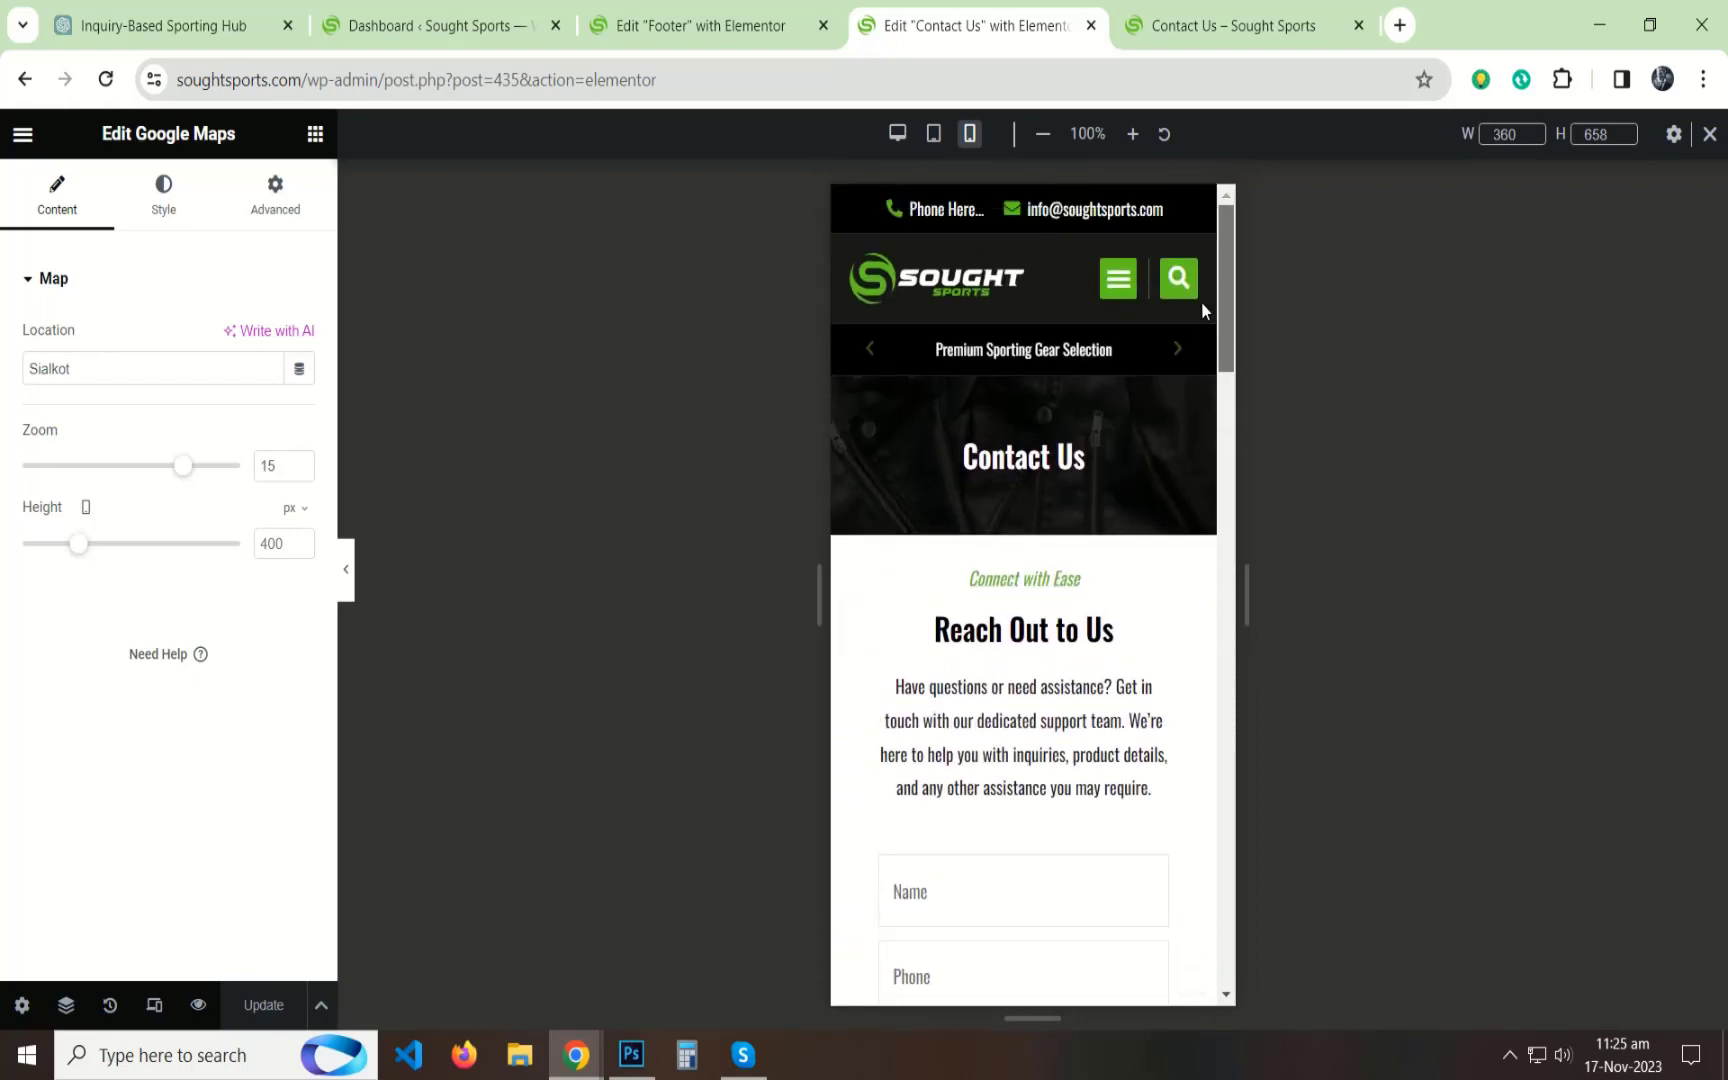
Set the mobile bottom margin of the intro paragraph above the form to -15 px.
scroll(1090, 505, "down", 4)
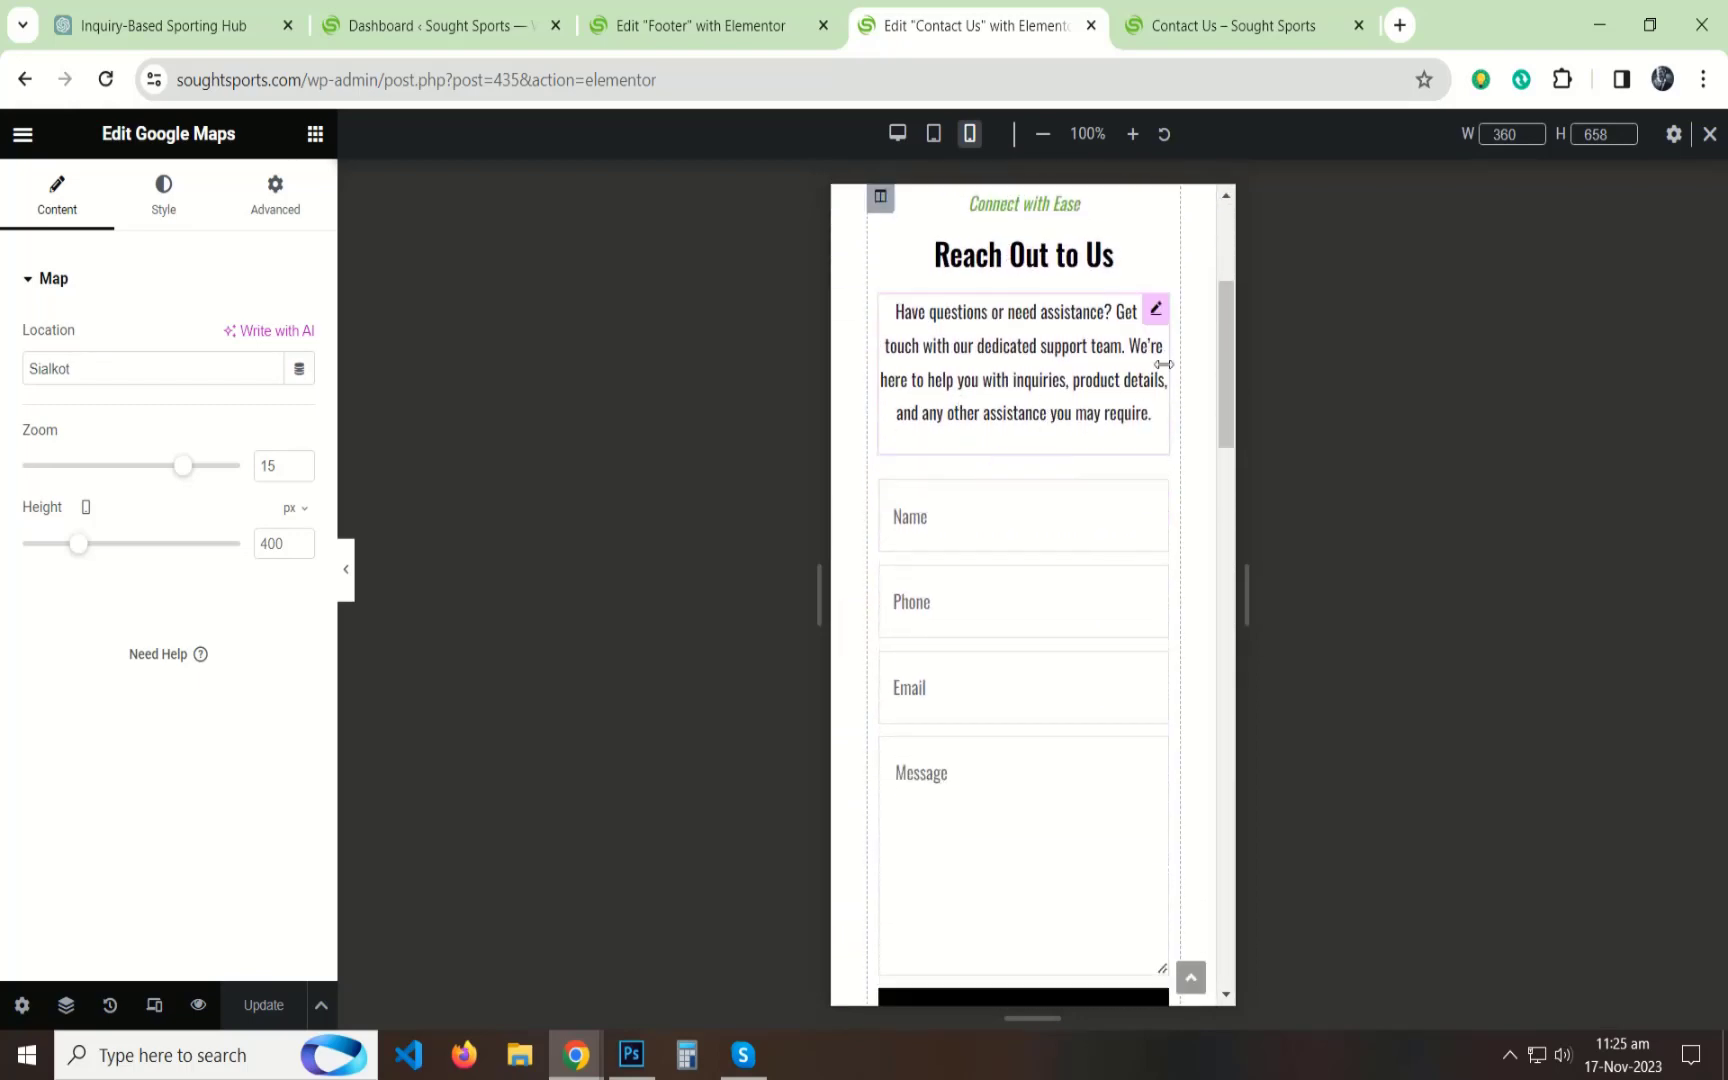
left_click(1156, 311)
left_click(275, 195)
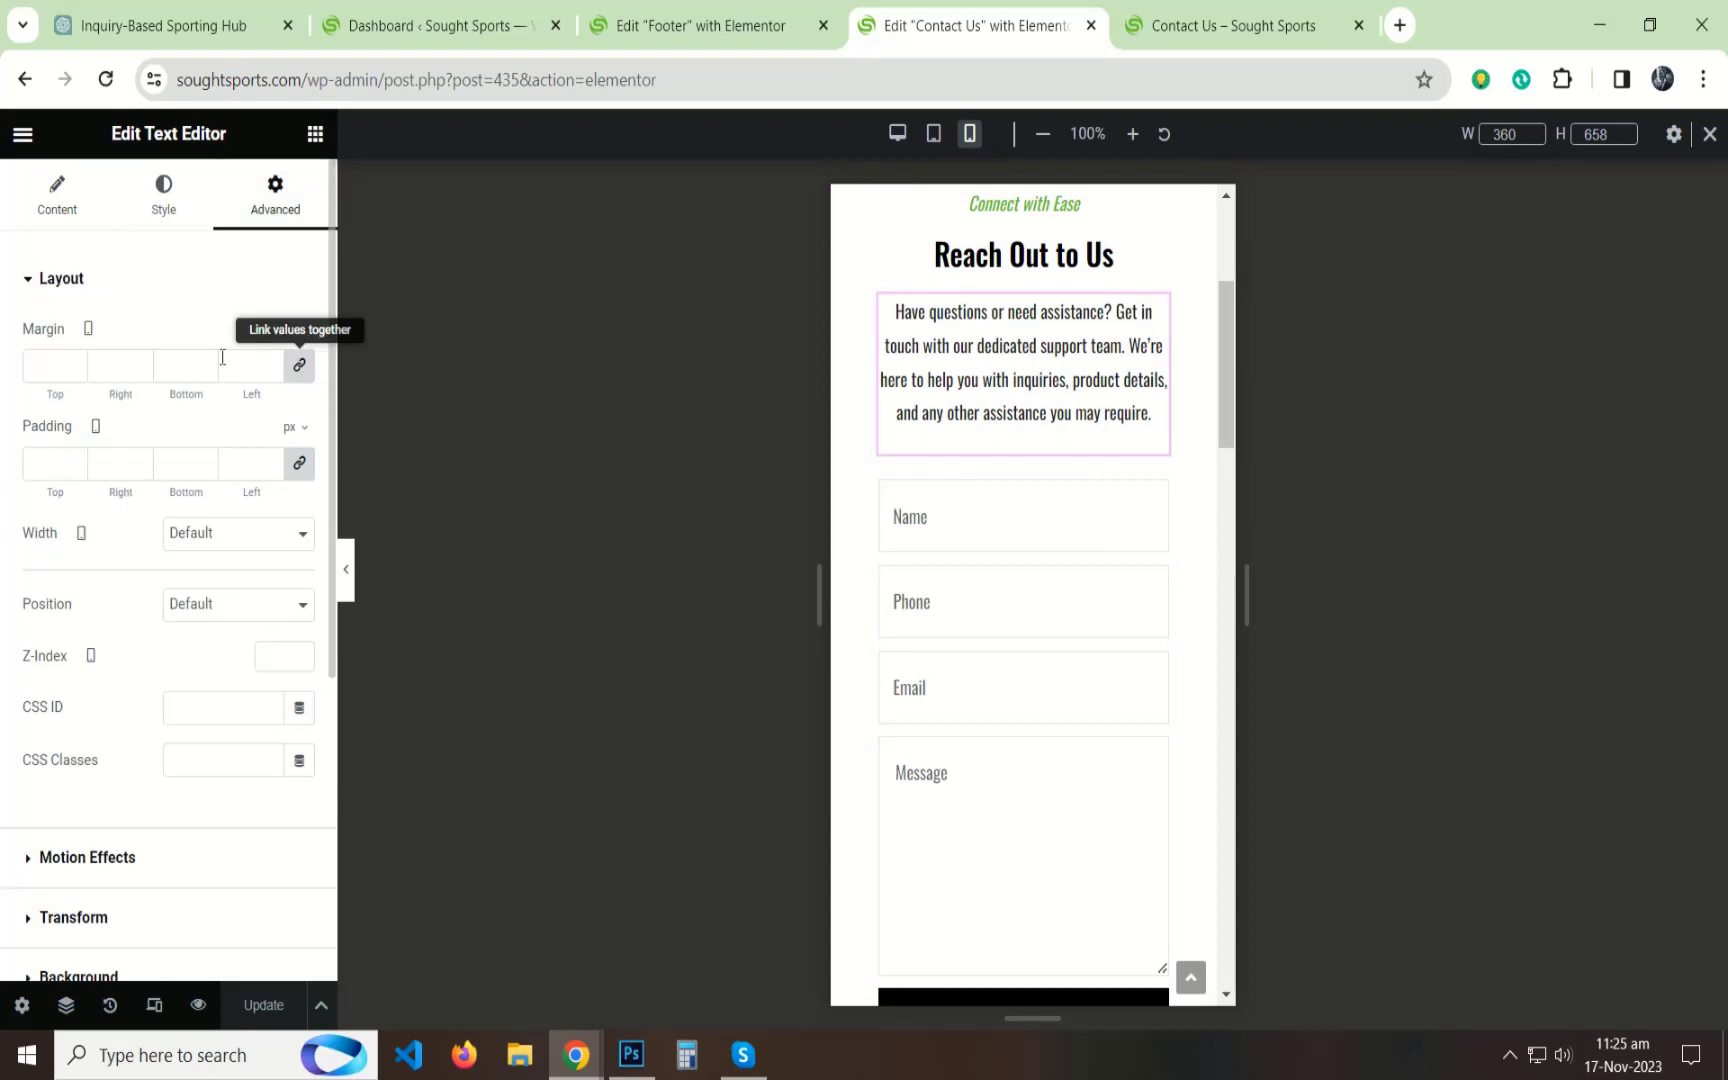
double_click(176, 366)
type("-11")
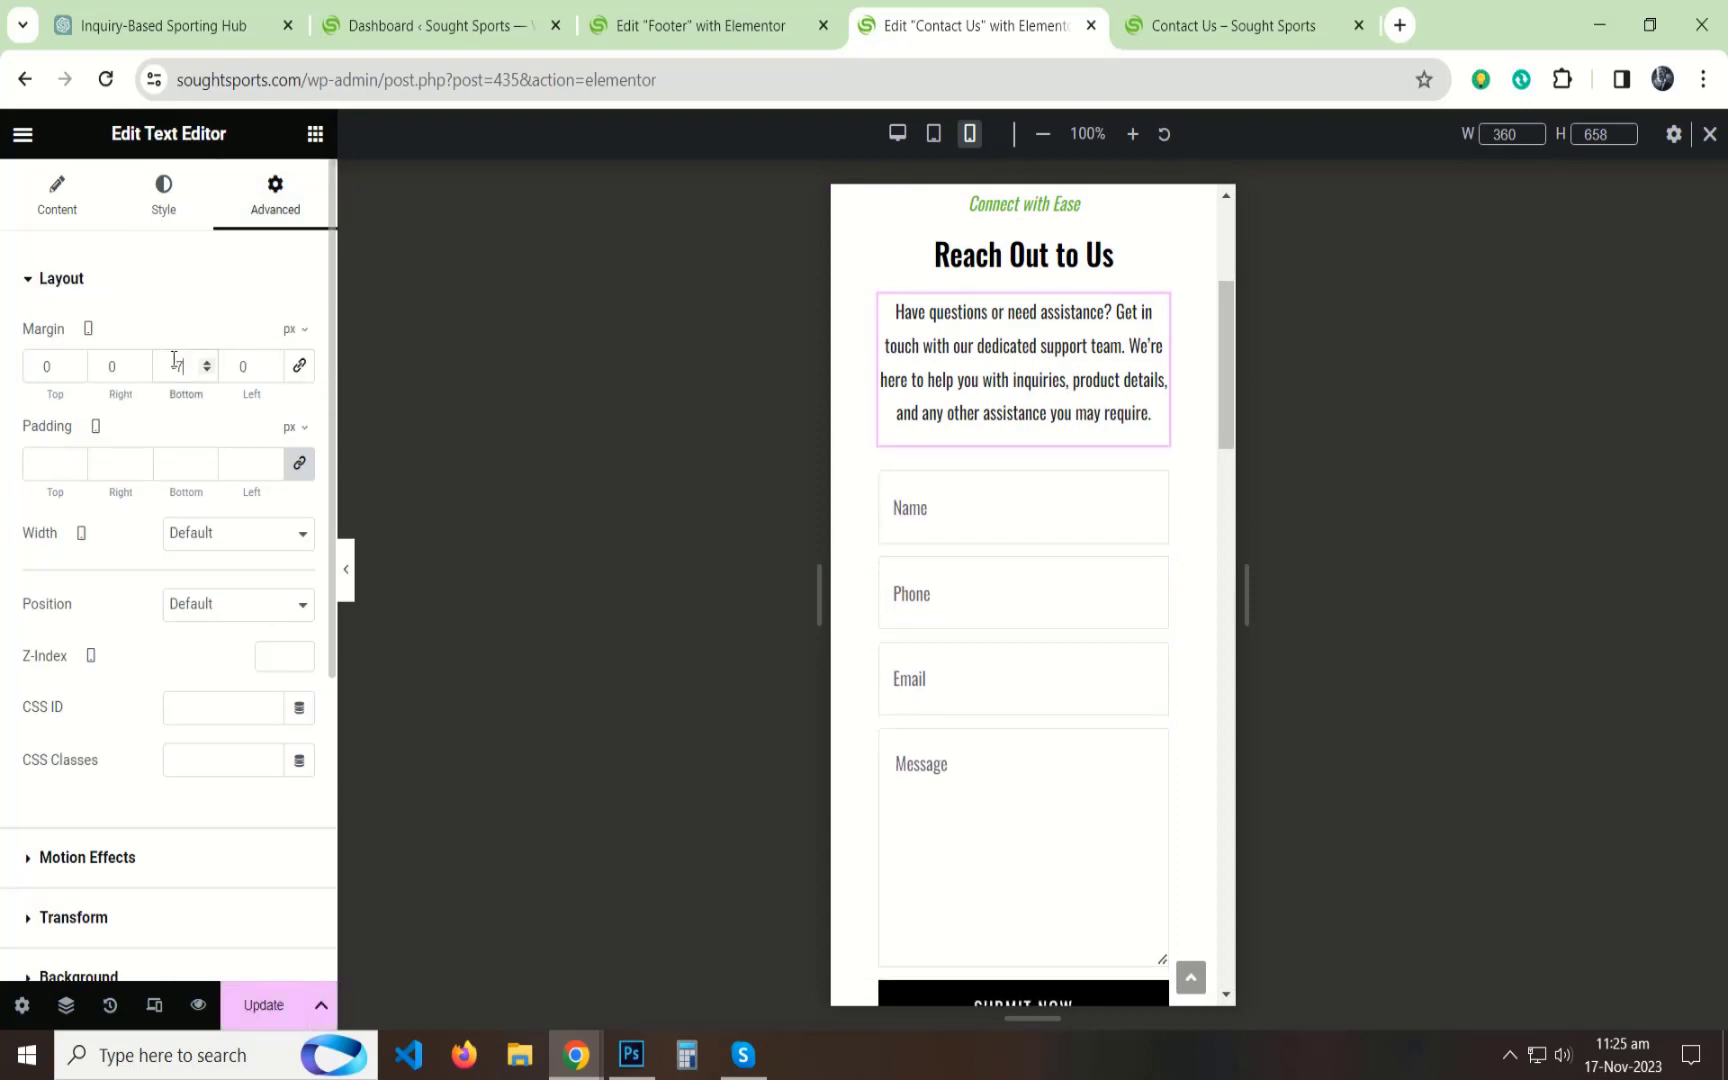
key("Down")
key("Down")
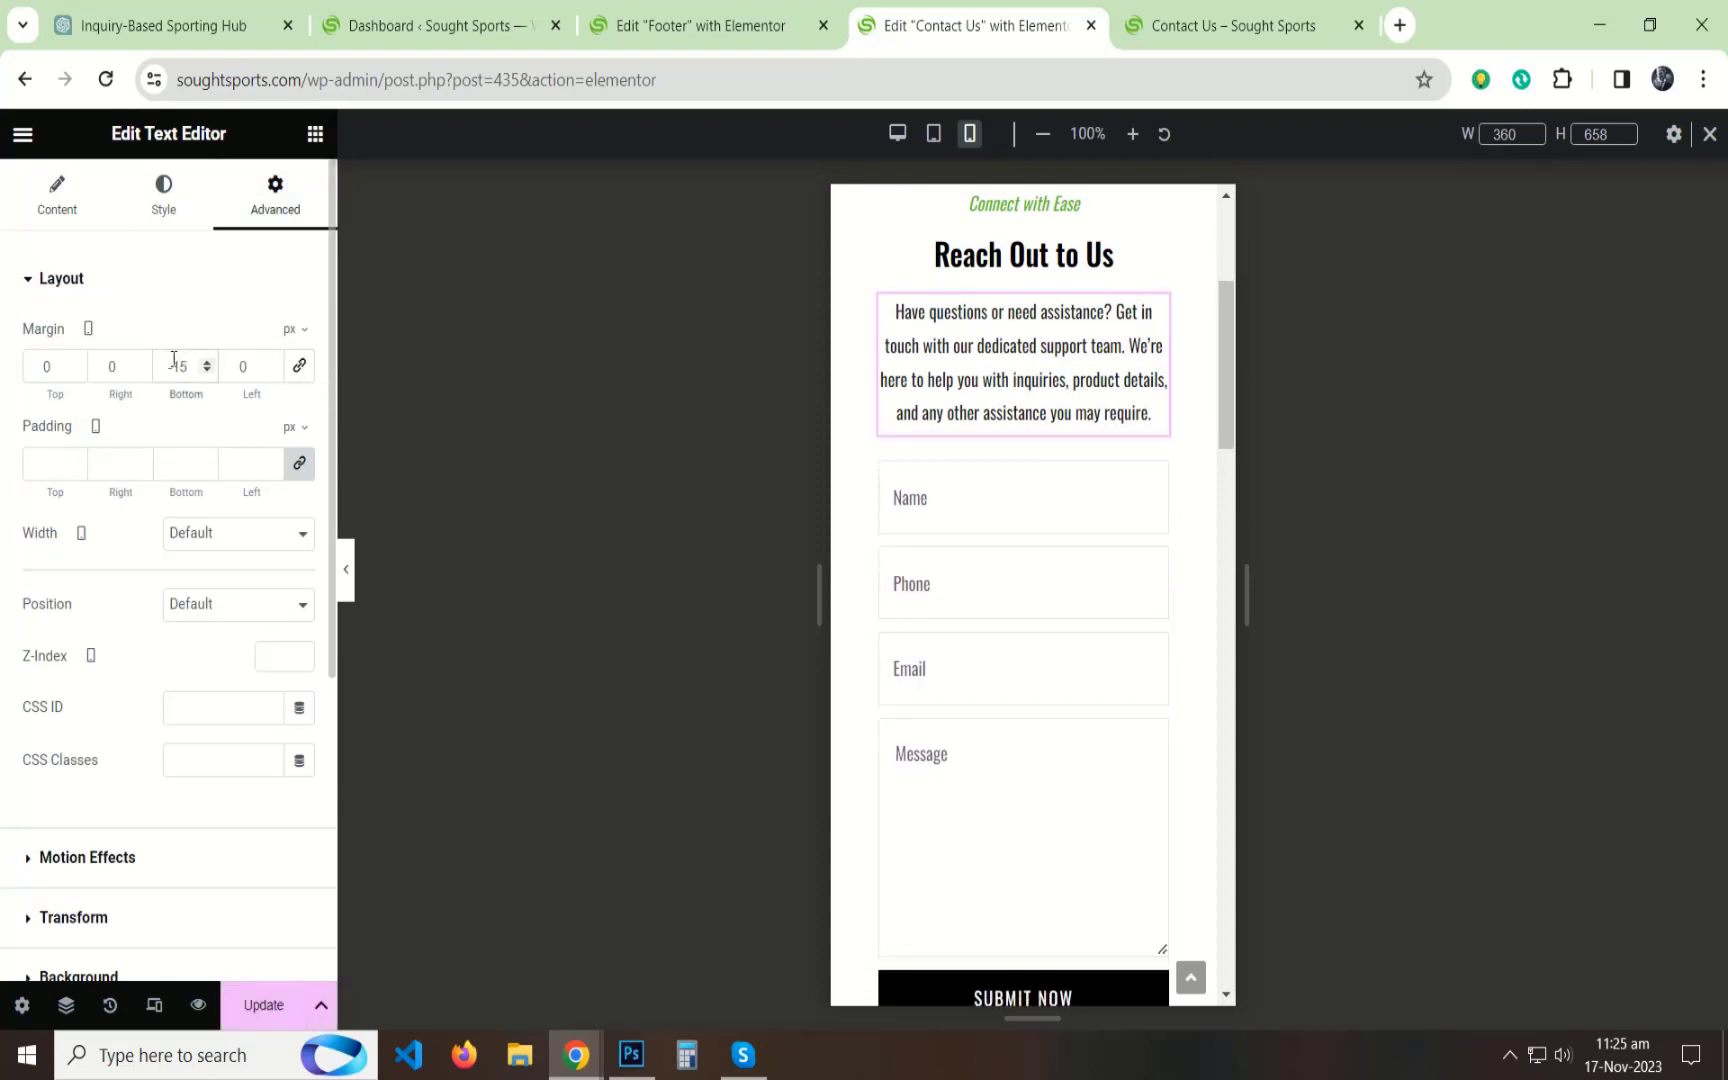
Set the mobile line height of the contact form's field typography to 30 px.
left_click(1157, 484)
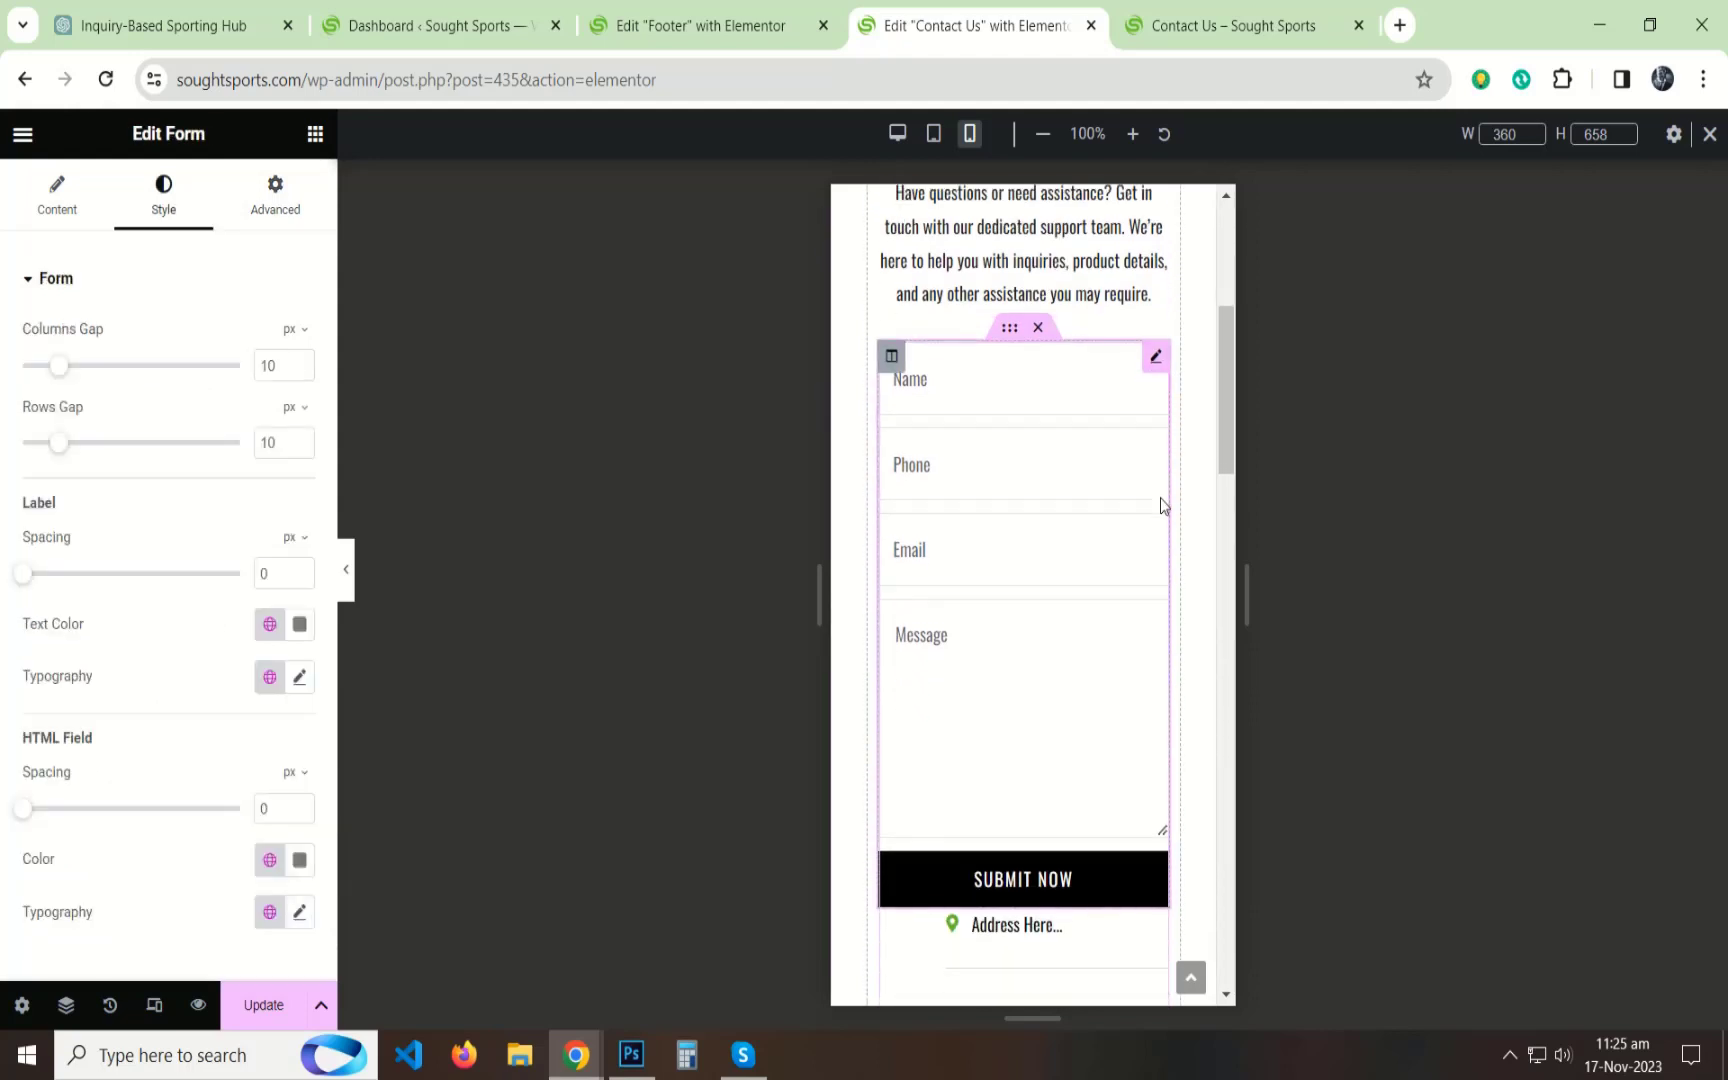
scroll(208, 519, "down", 3)
left_click(100, 756)
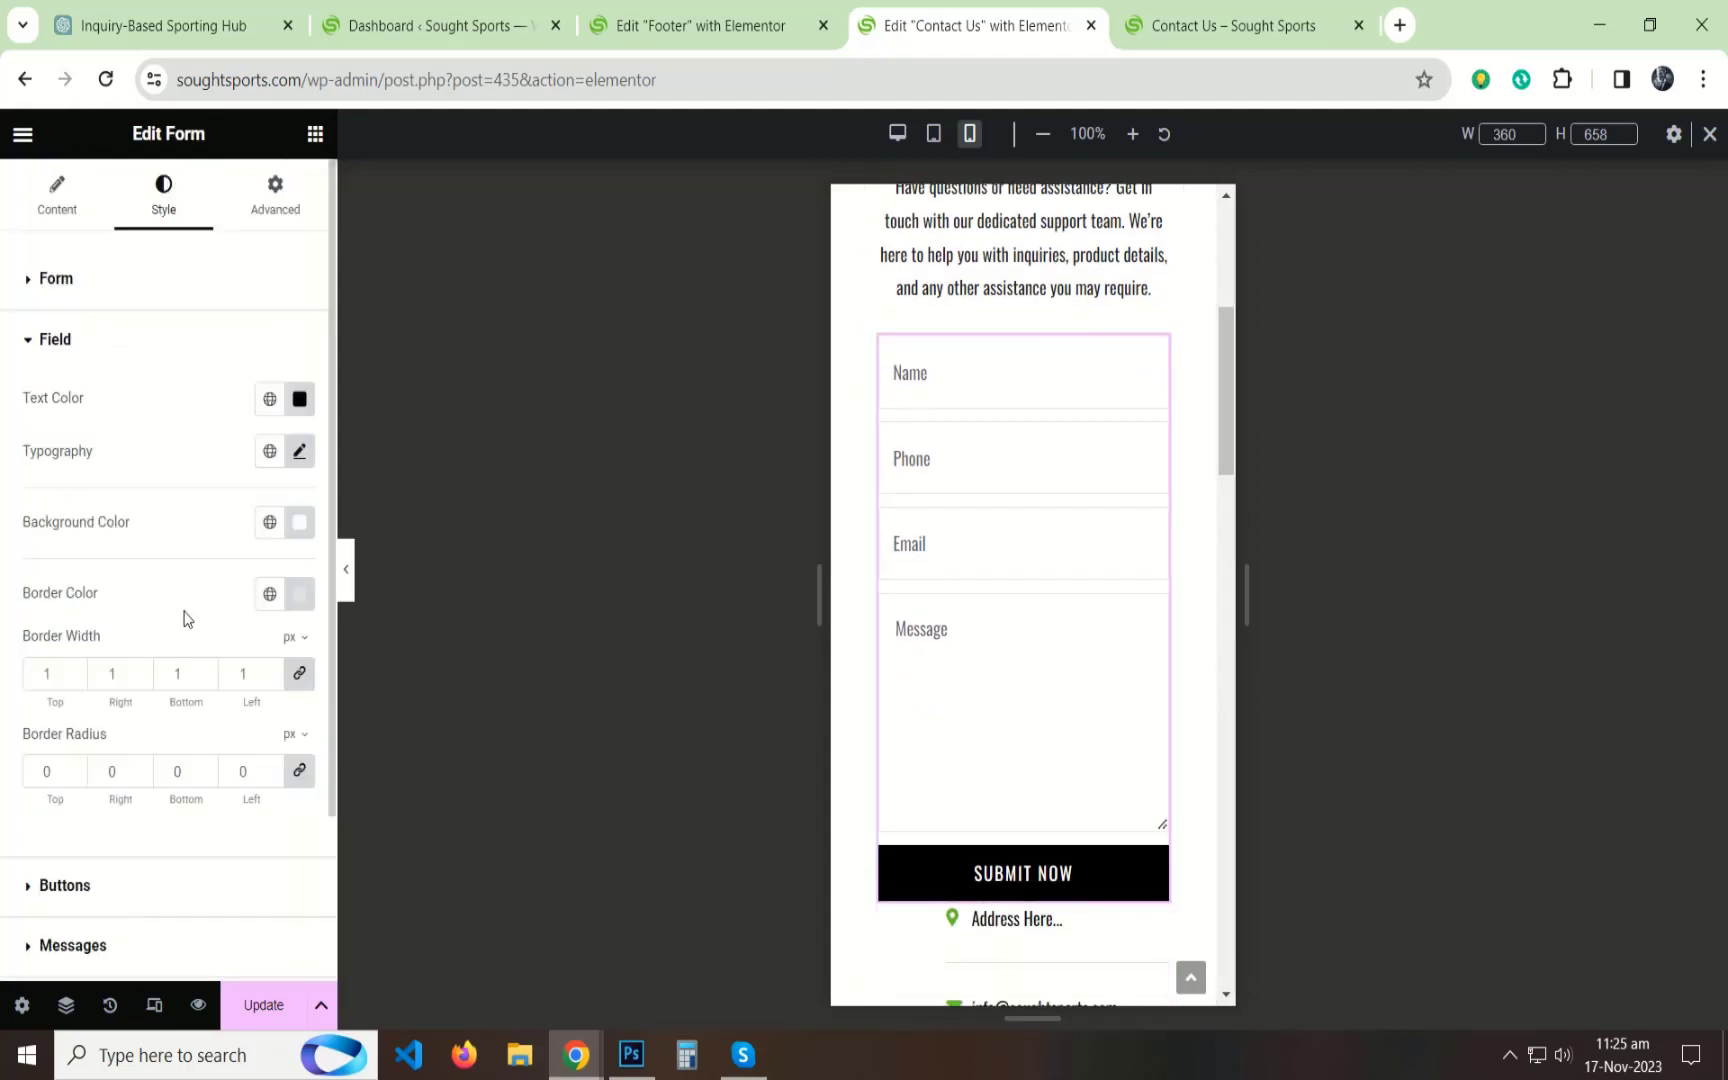
scroll(298, 612, "down", 1)
left_click(298, 326)
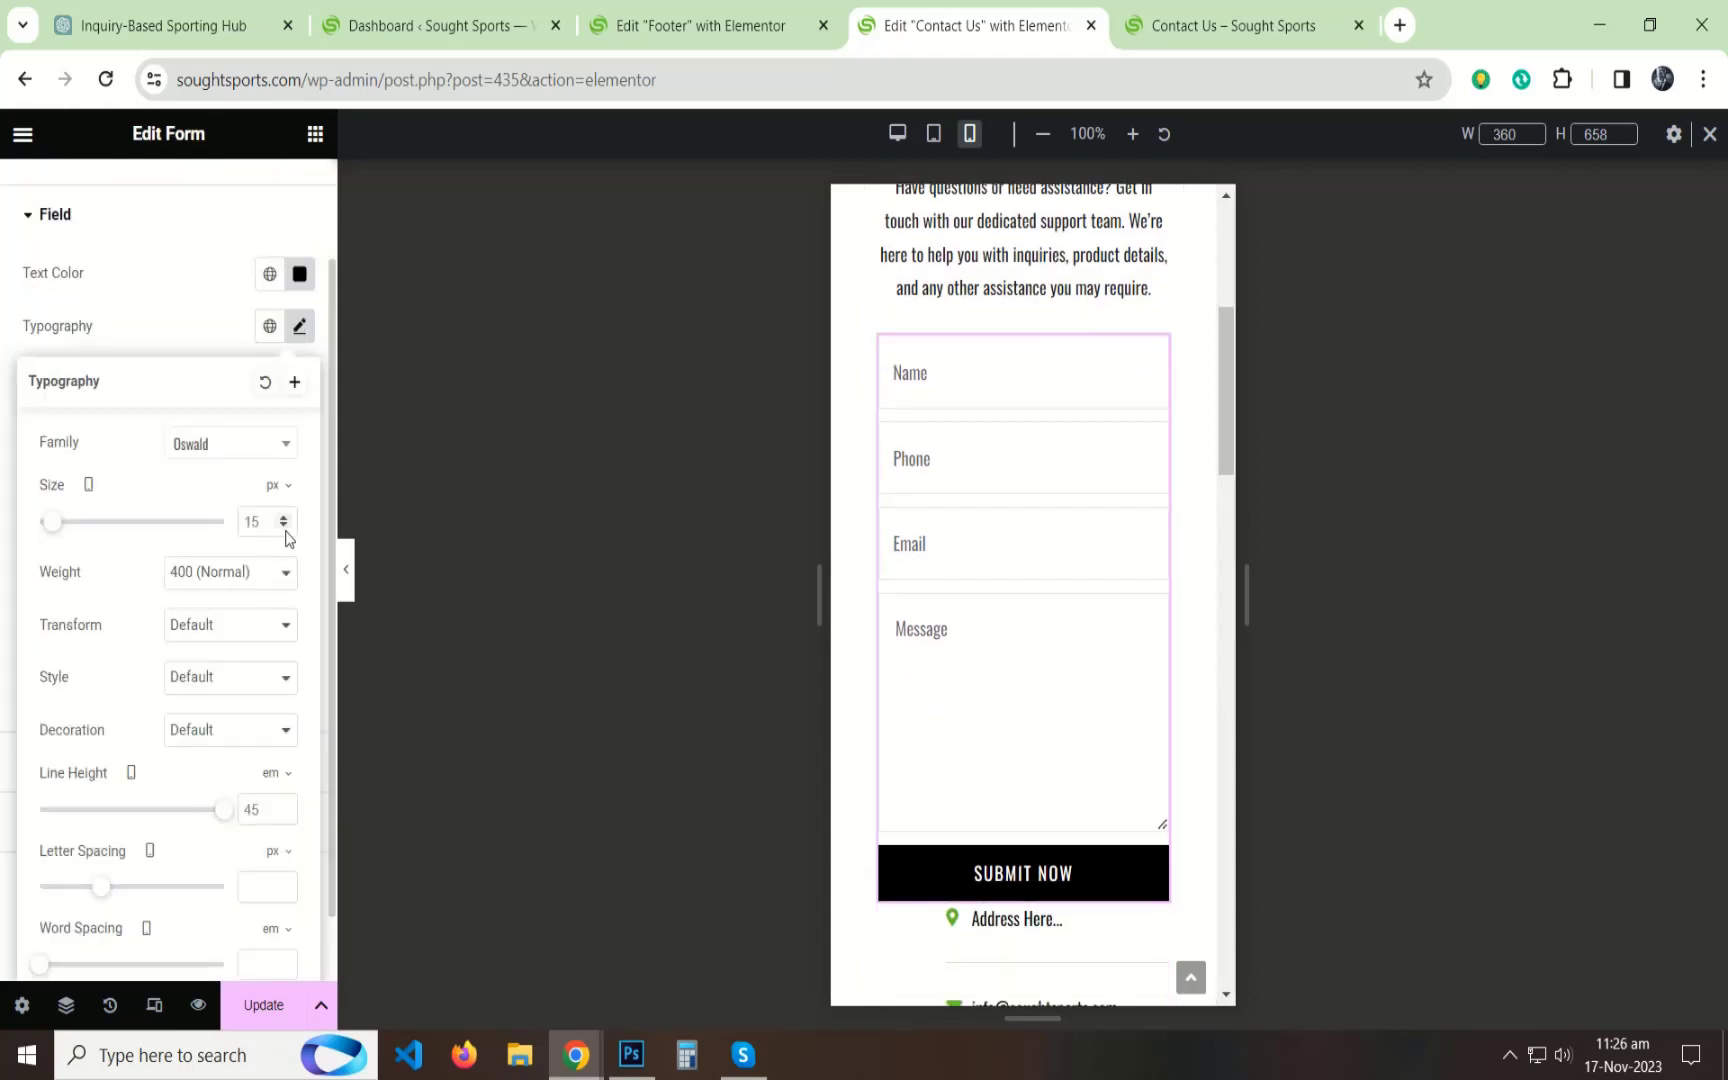
scroll(280, 620, "down", 1)
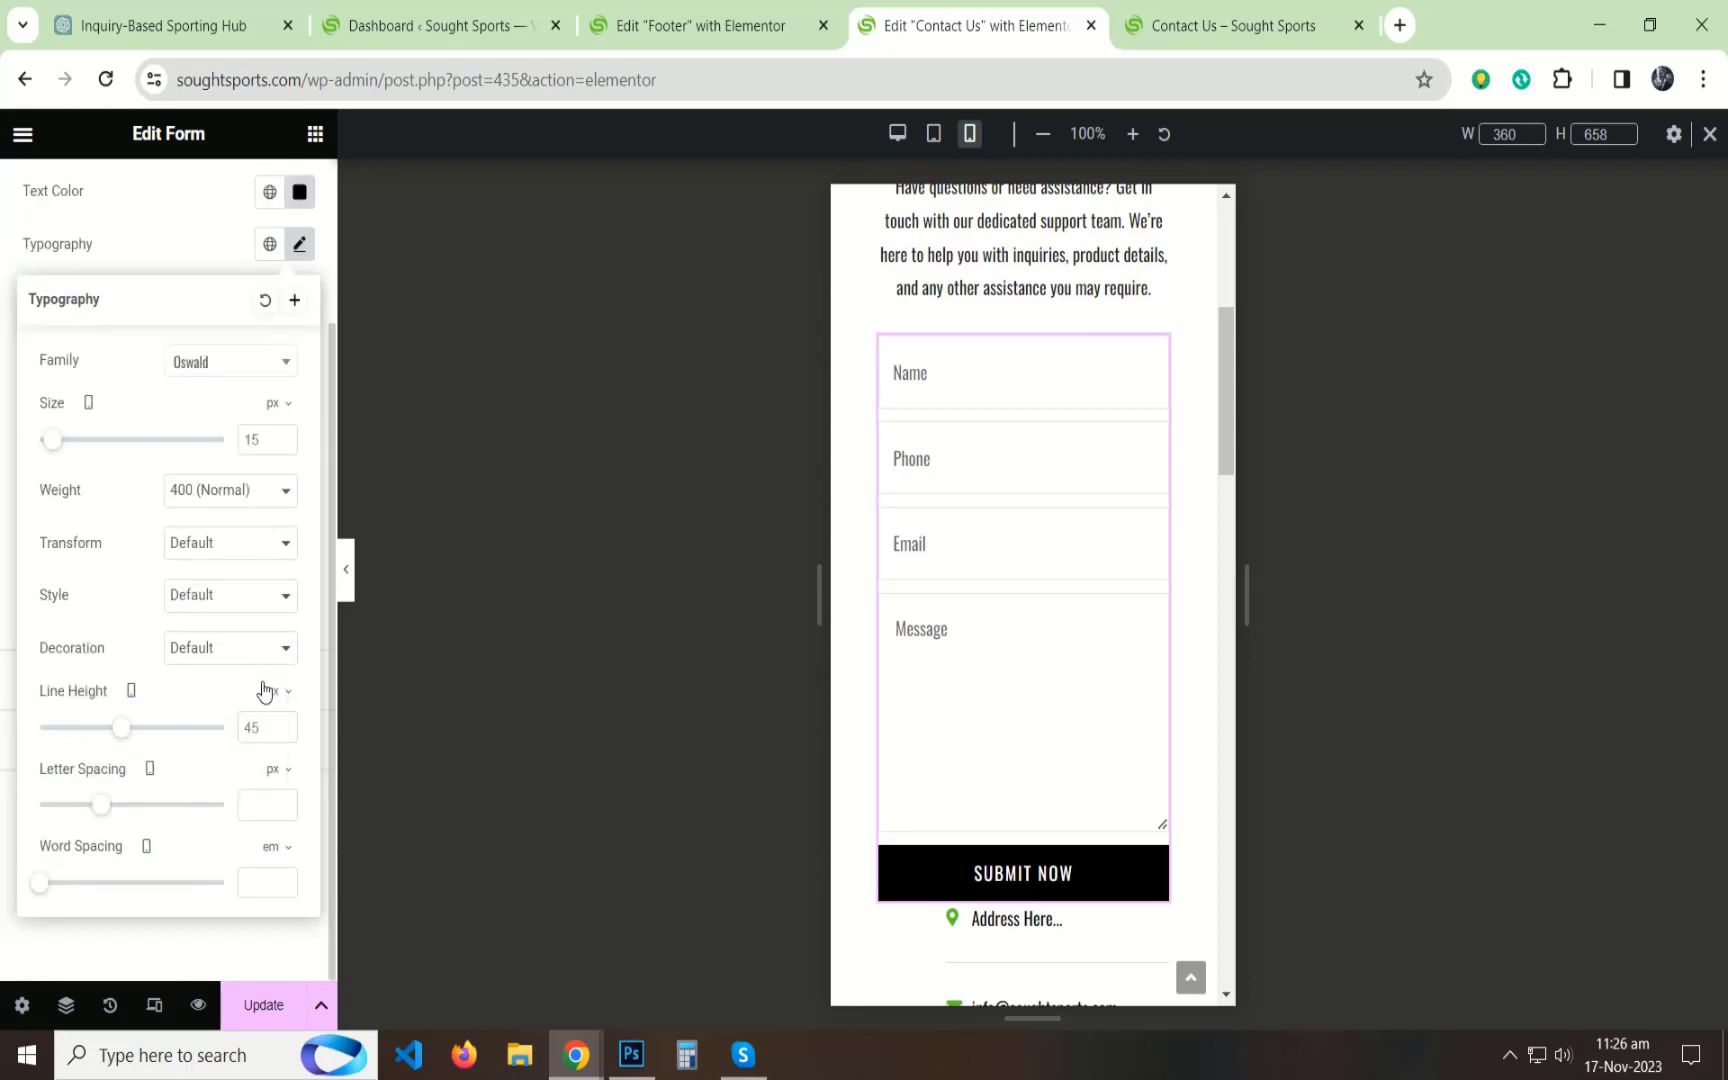
key("Down")
key("Down")
key("Down")
key("Down")
key("Down")
key("Down")
key("Down")
key("Down")
key("Down")
key("Down")
key("Down")
key("Down")
key("Down")
key("Down")
key("Down")
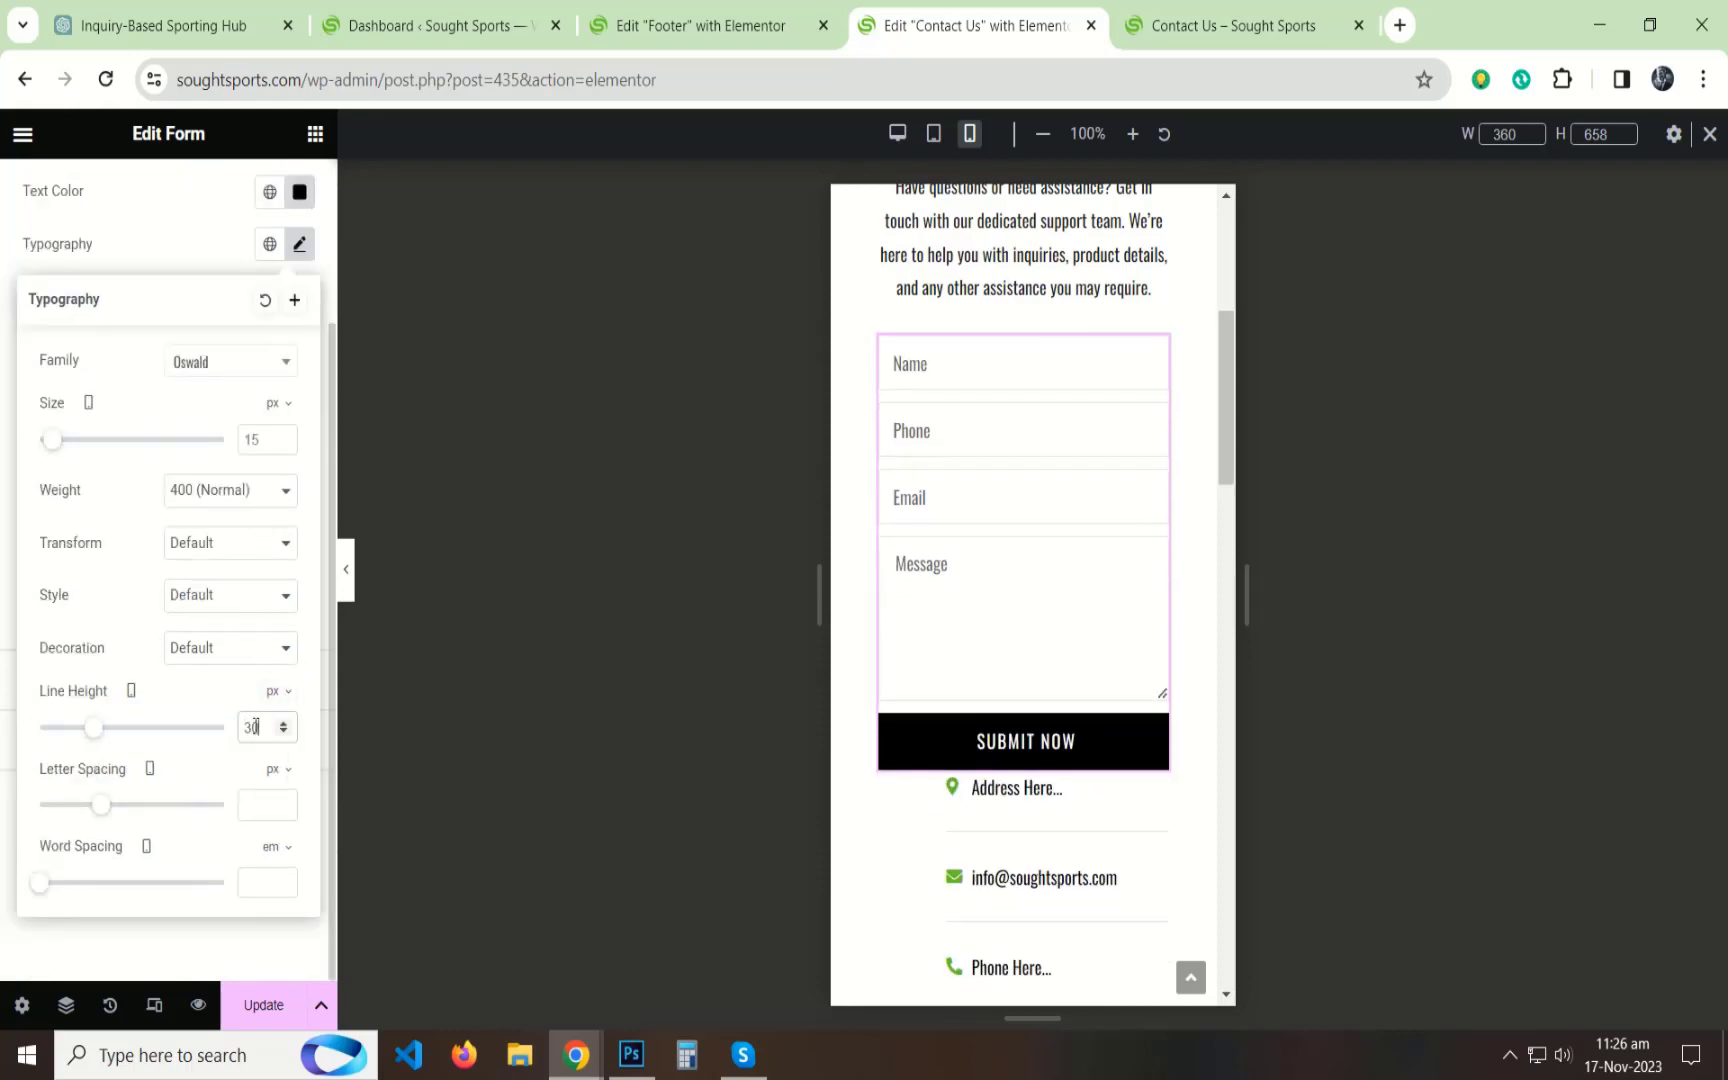
Set the contact details column's mobile padding to 30 px on top and 0 on the other sides.
left_click(5, 732)
scroll(1157, 721, "down", 1)
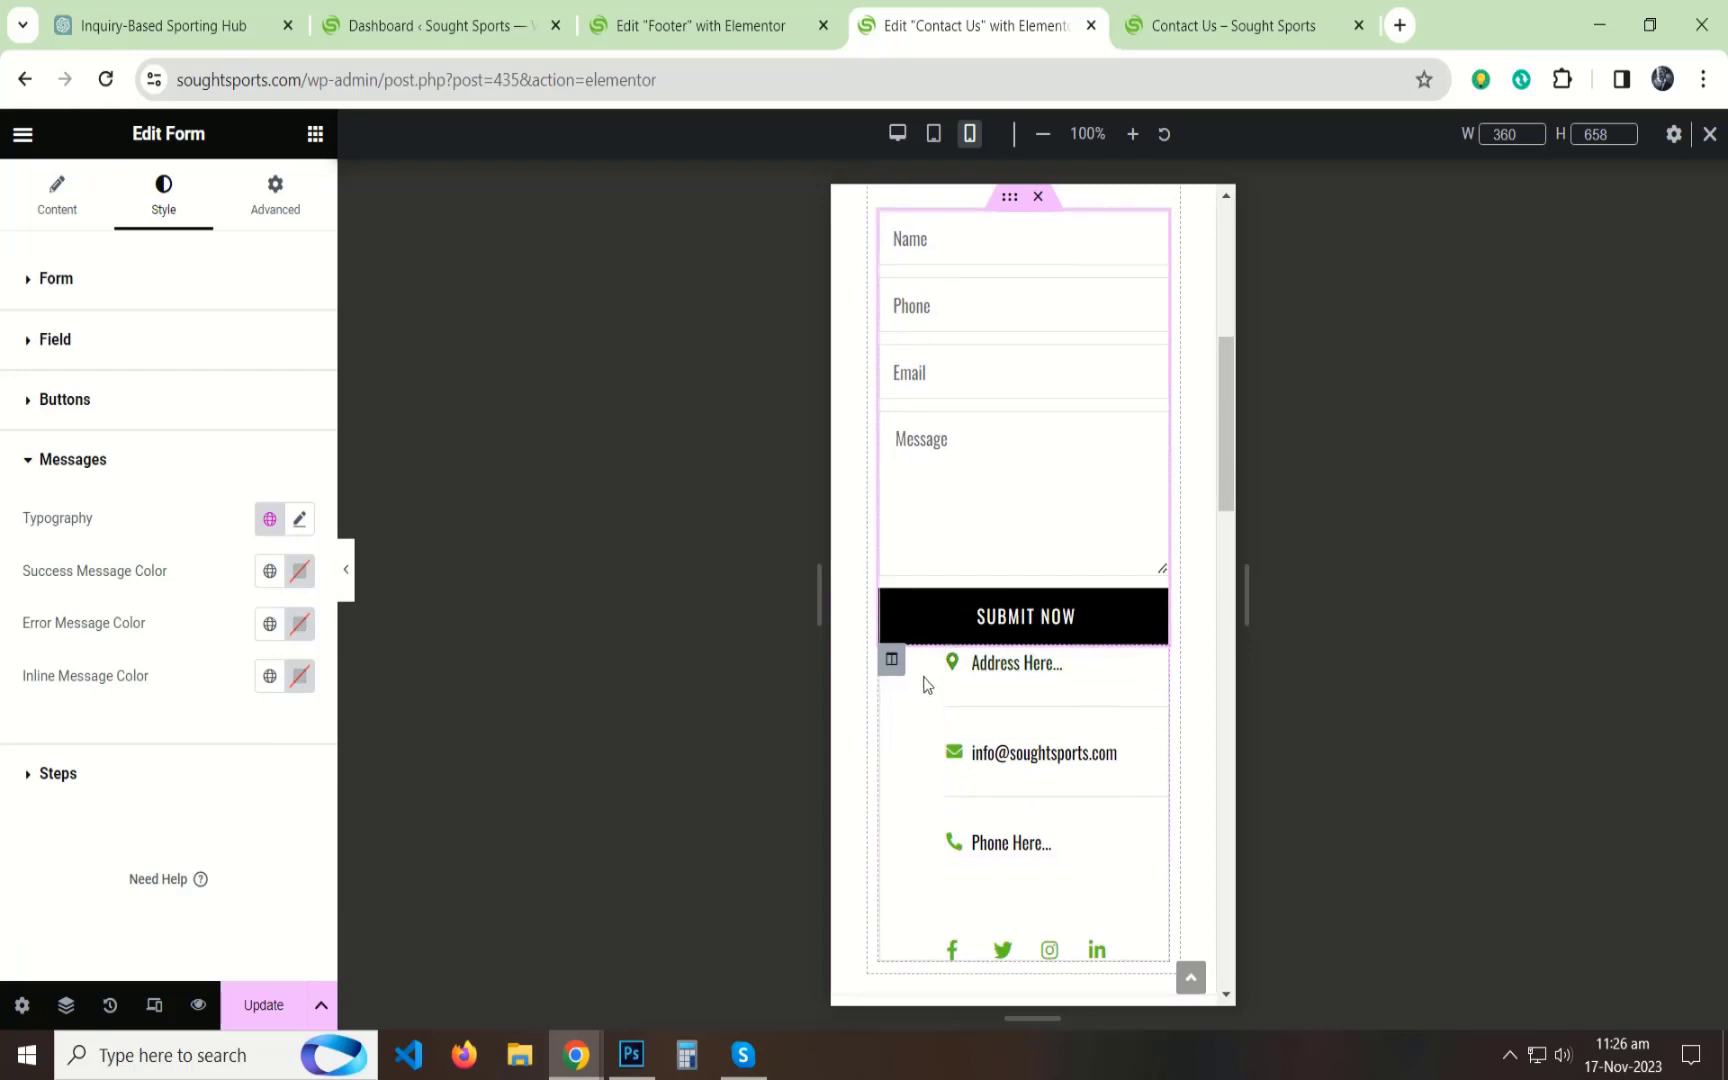
left_click(891, 659)
left_click(69, 463)
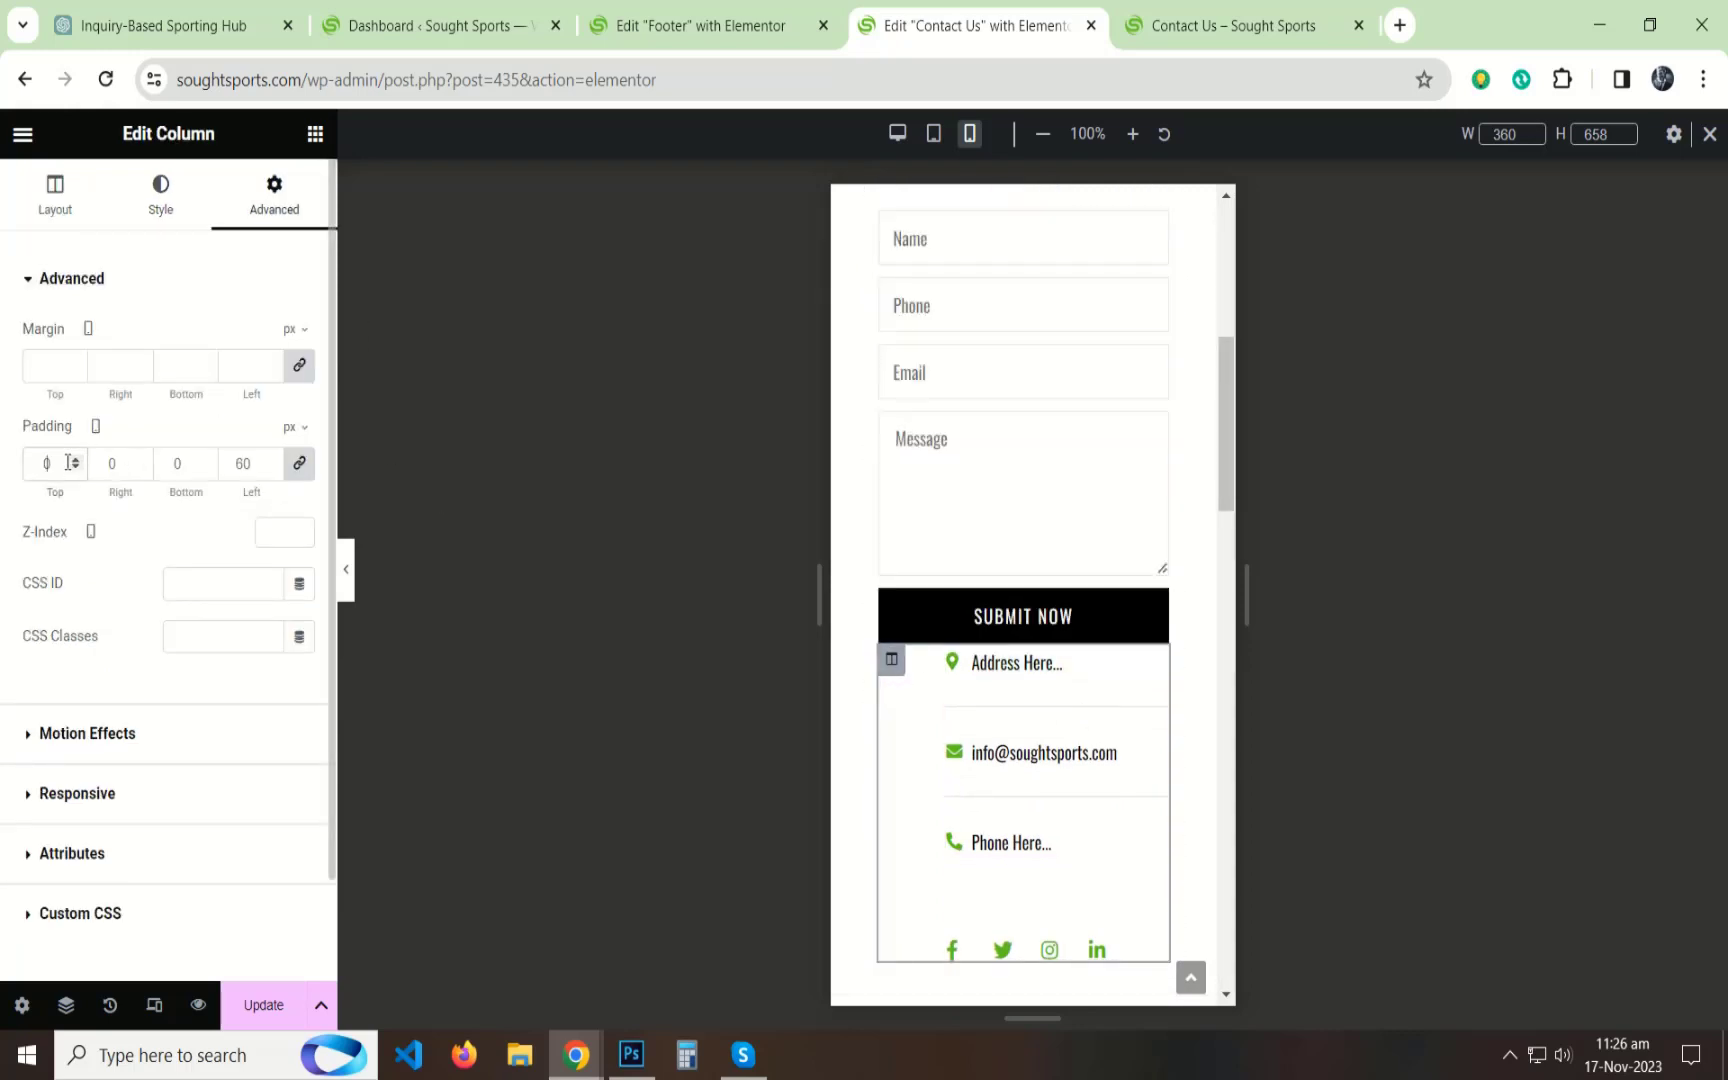
type("0")
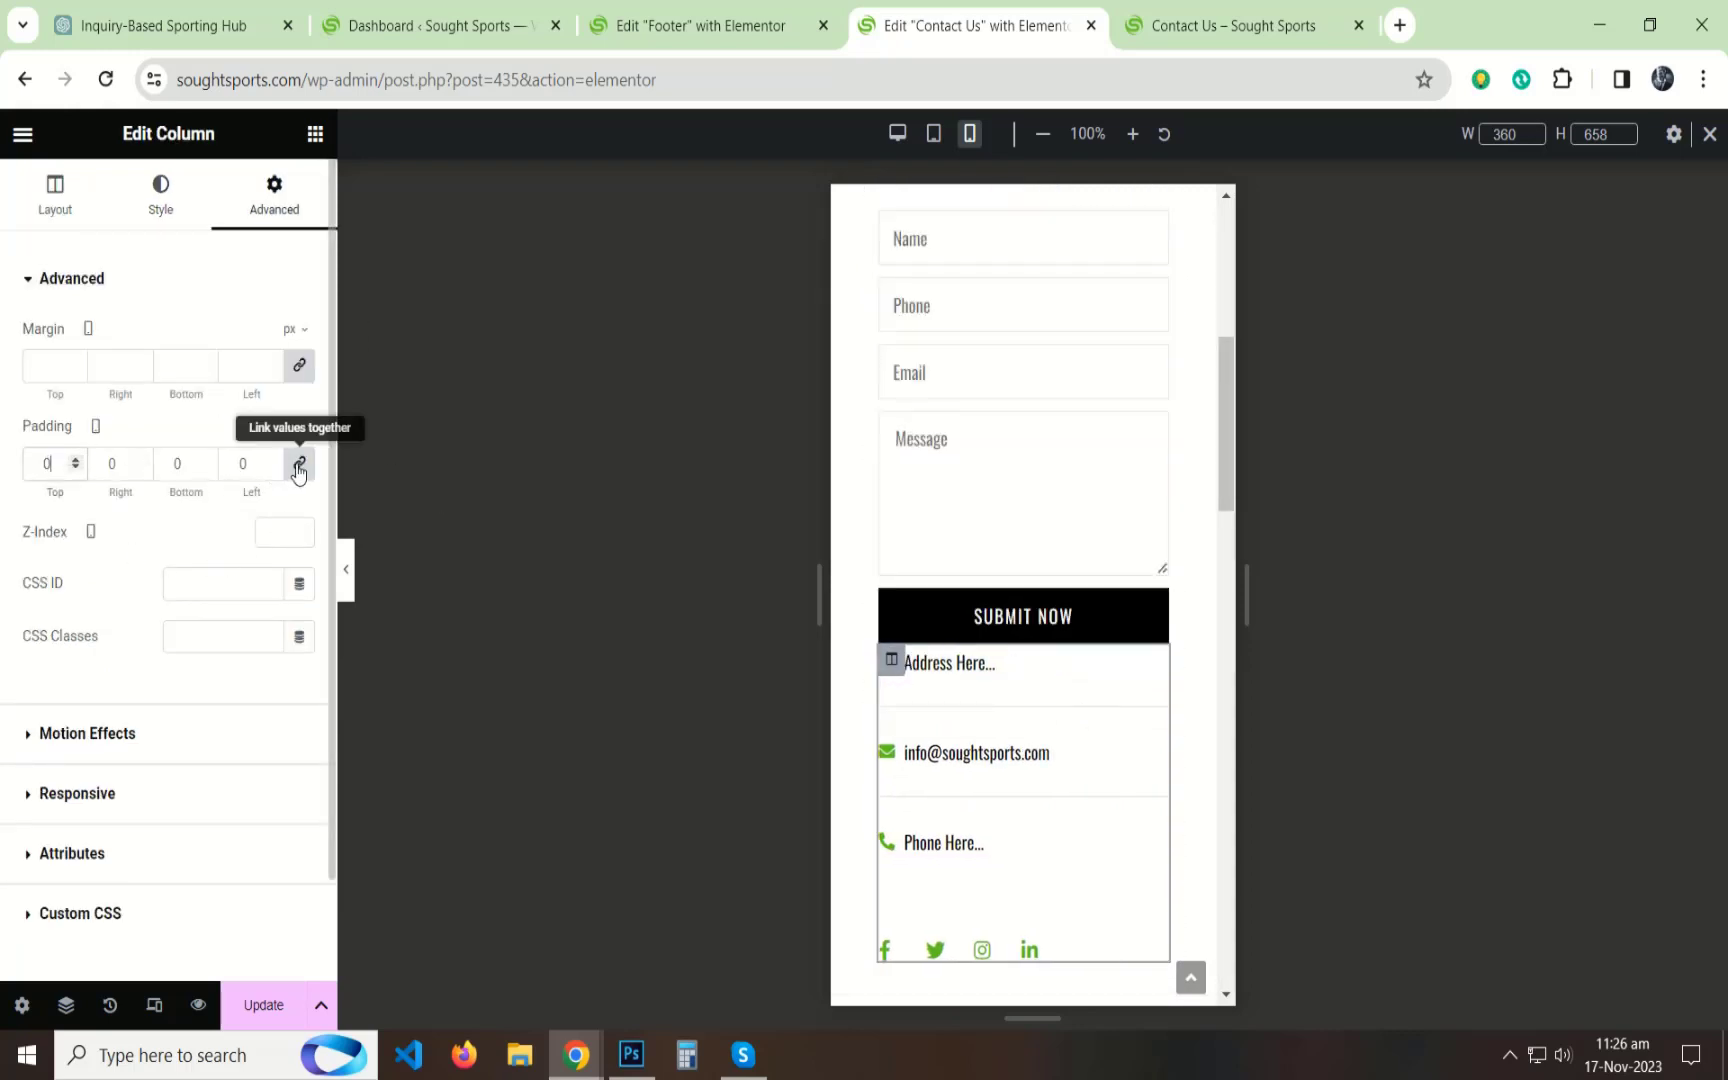
type("30")
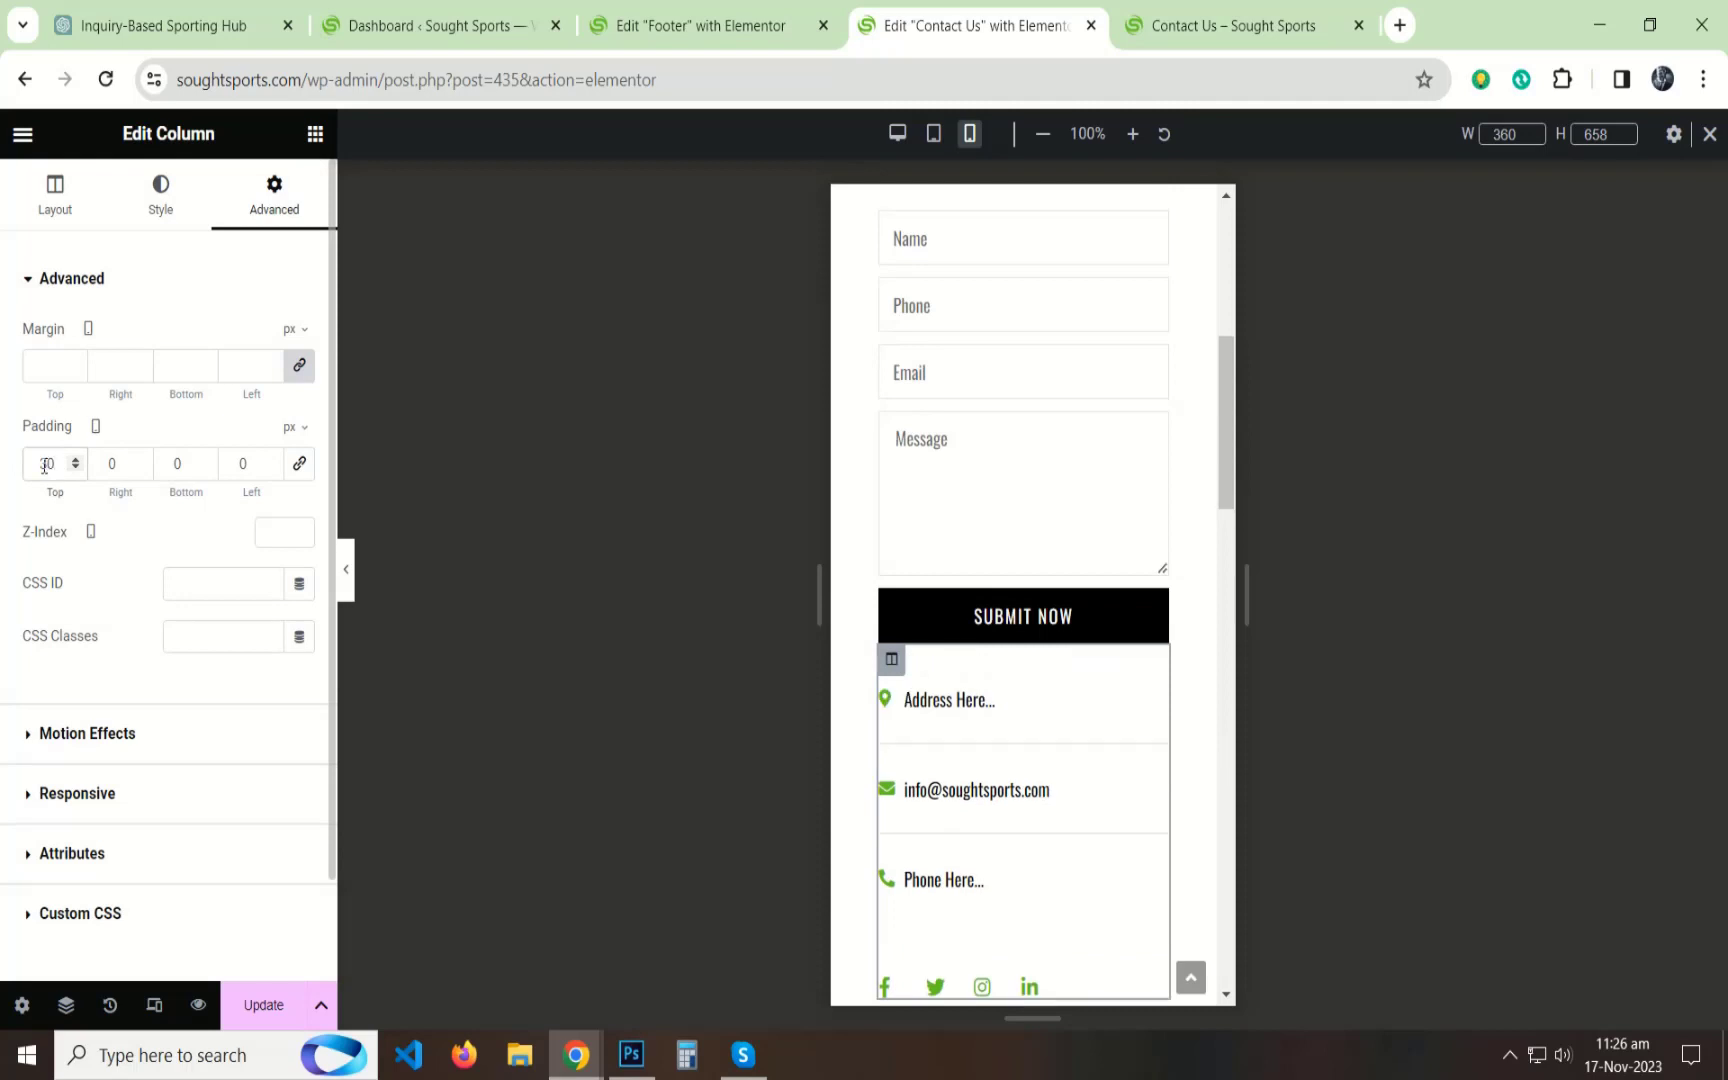
Set the mobile space between items of the address, email and phone list to 30 px.
scroll(960, 600, "down", 3)
left_click(1155, 449)
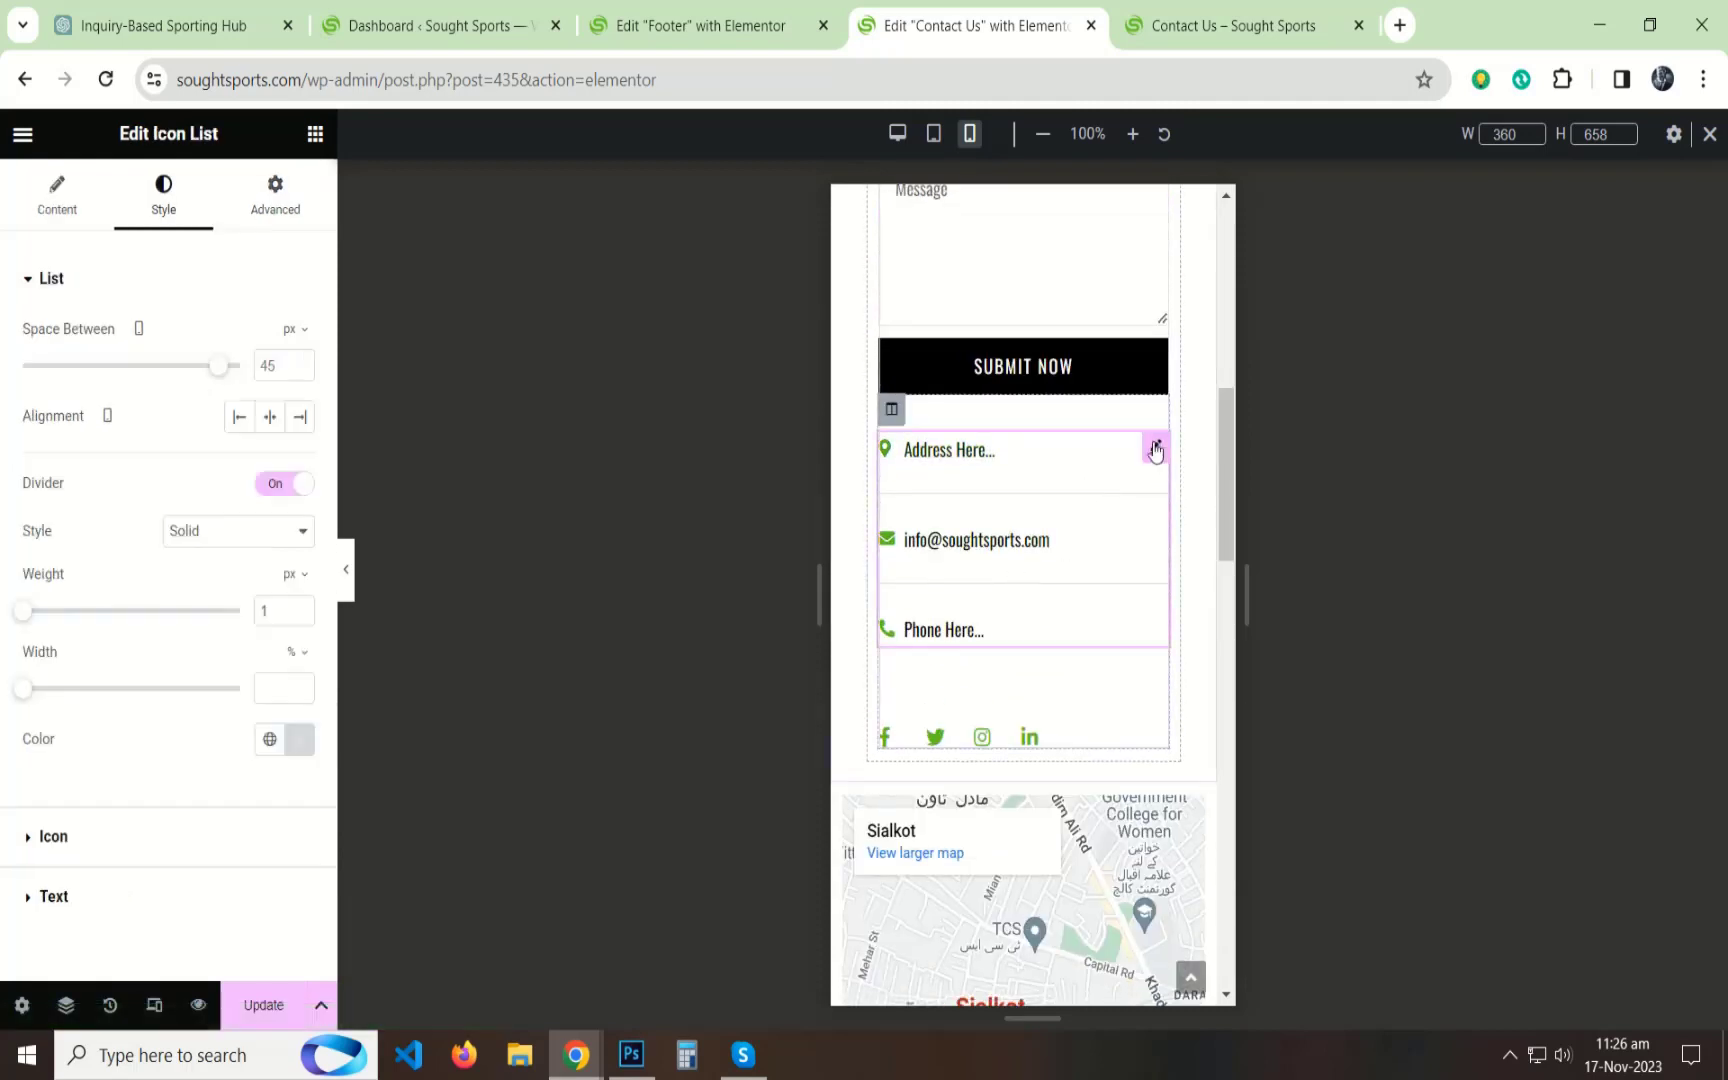
type("30")
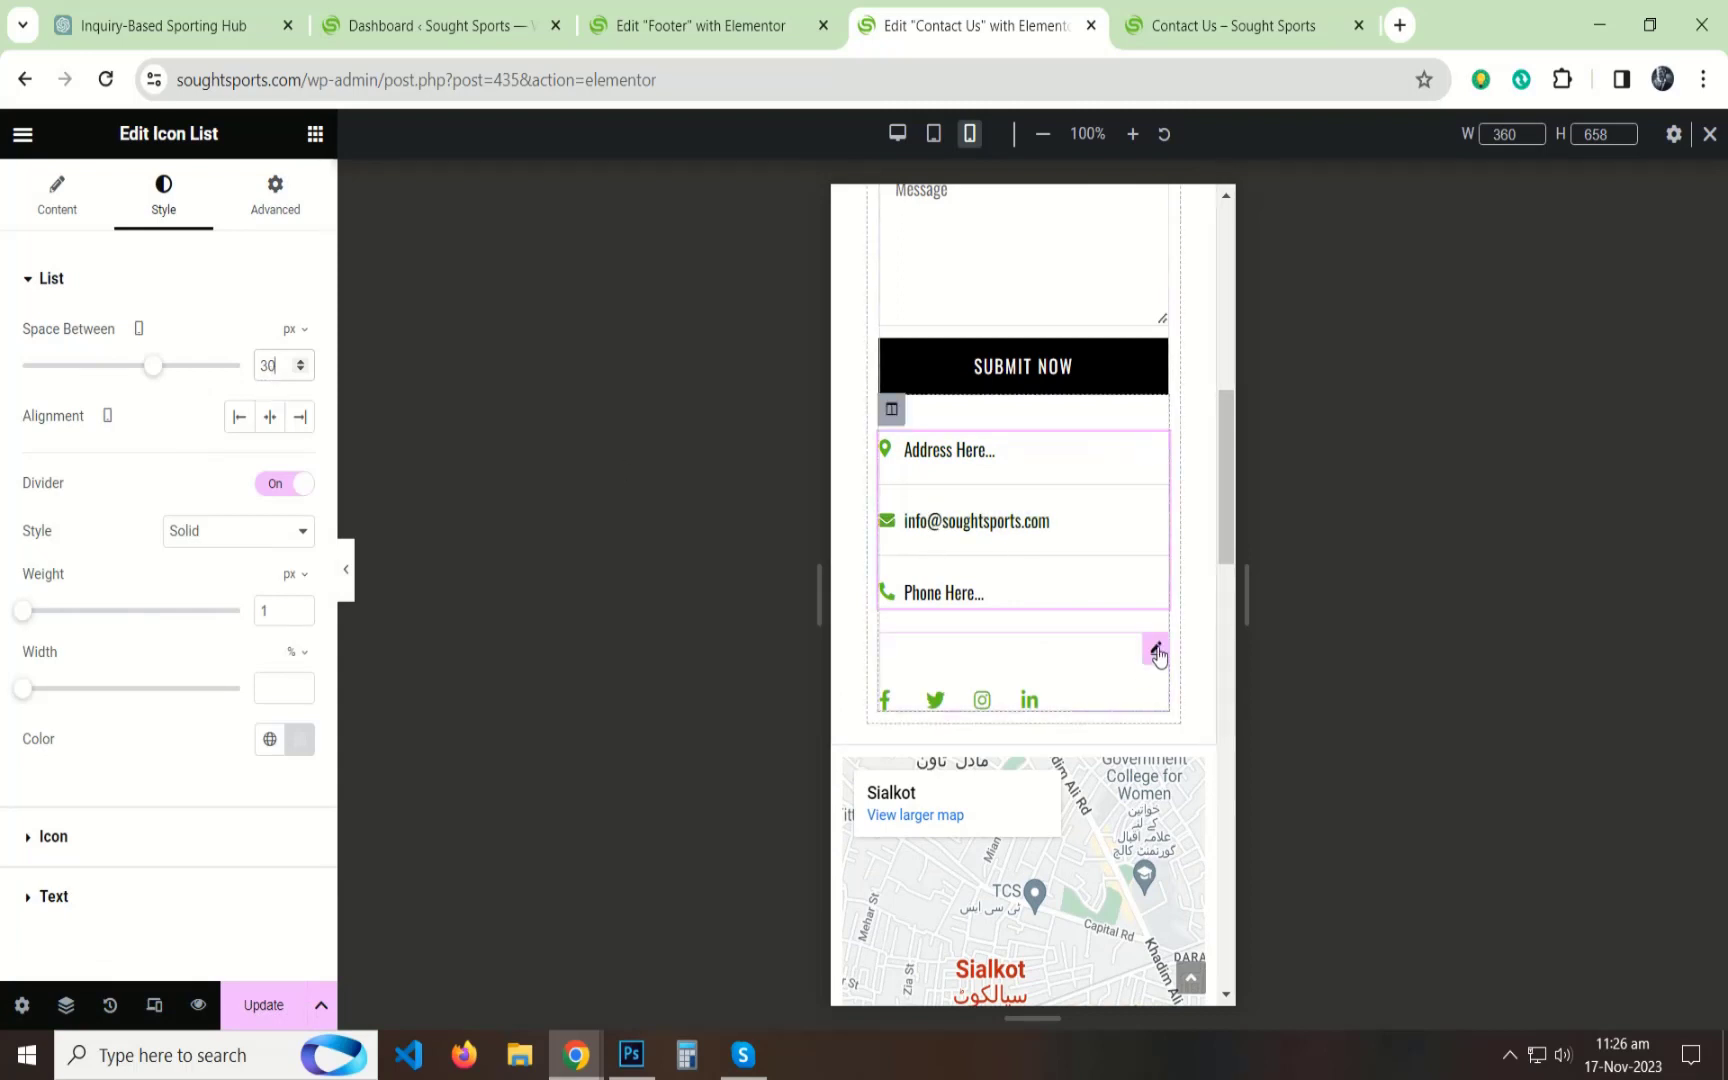
Set the mobile top margin of the social icons list to 30 px.
left_click(1156, 651)
left_click(275, 193)
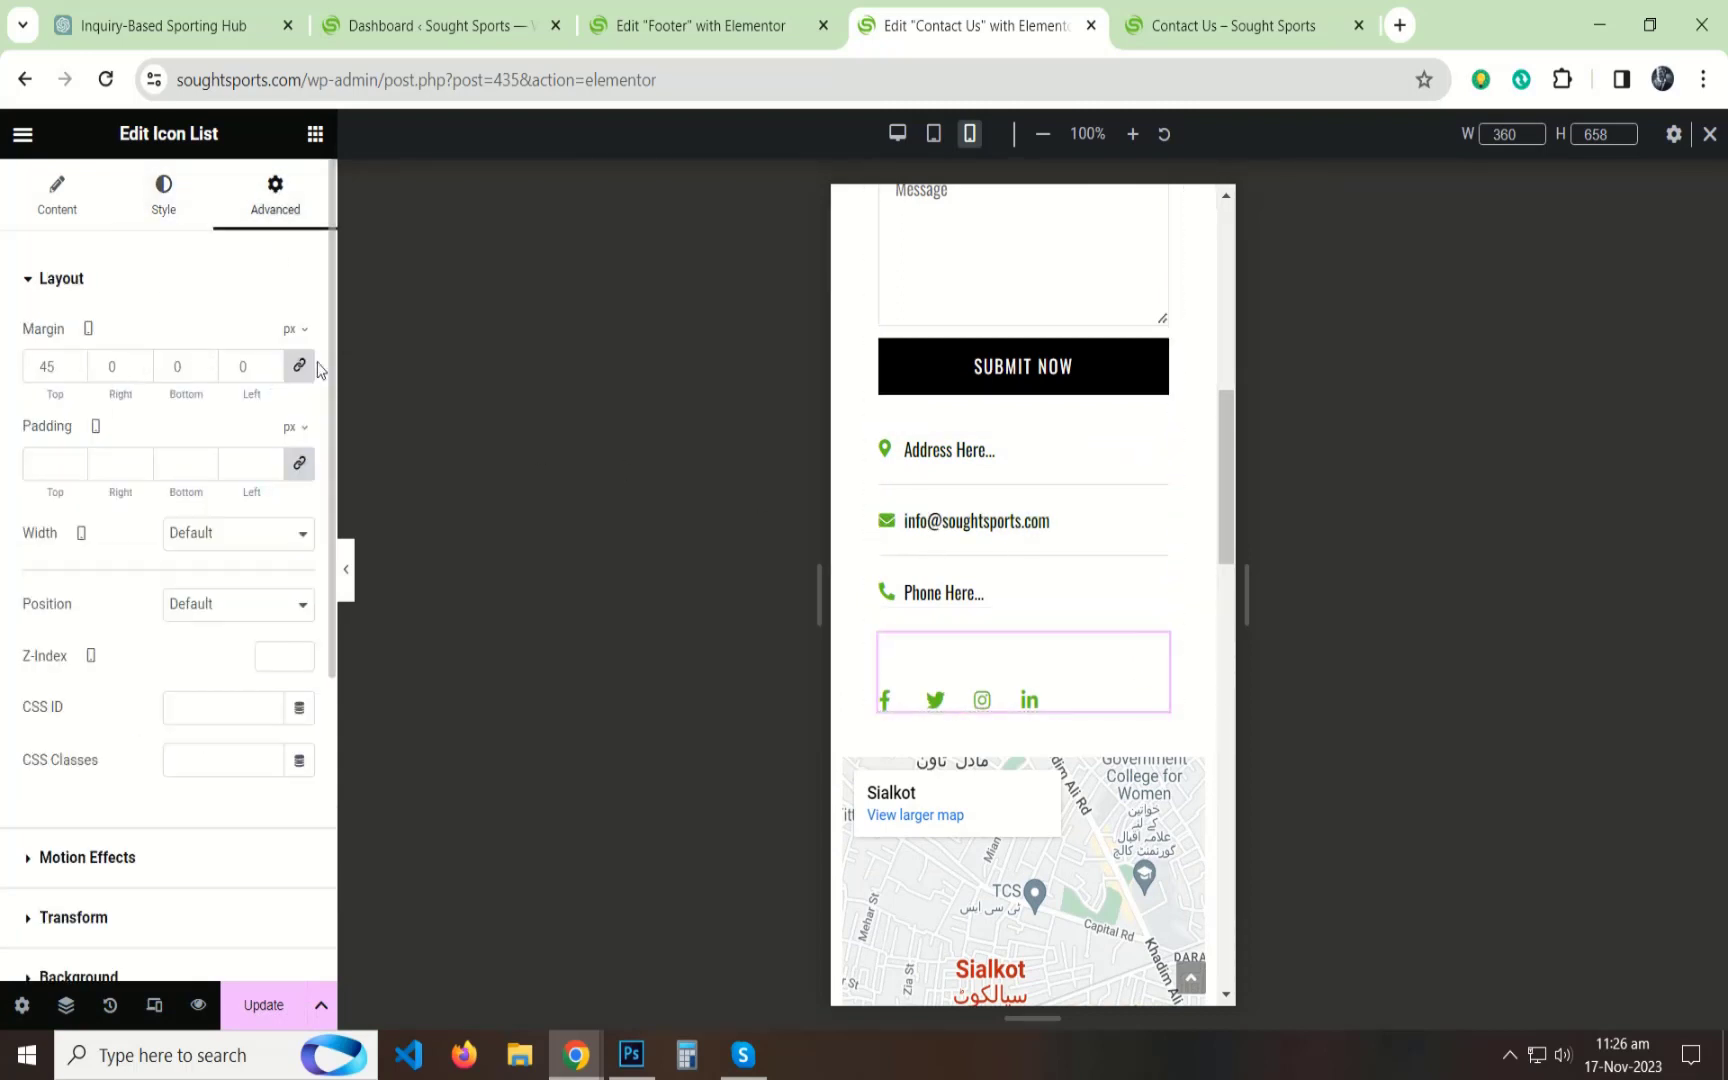
double_click(46, 366)
key("BackSpace")
type("30")
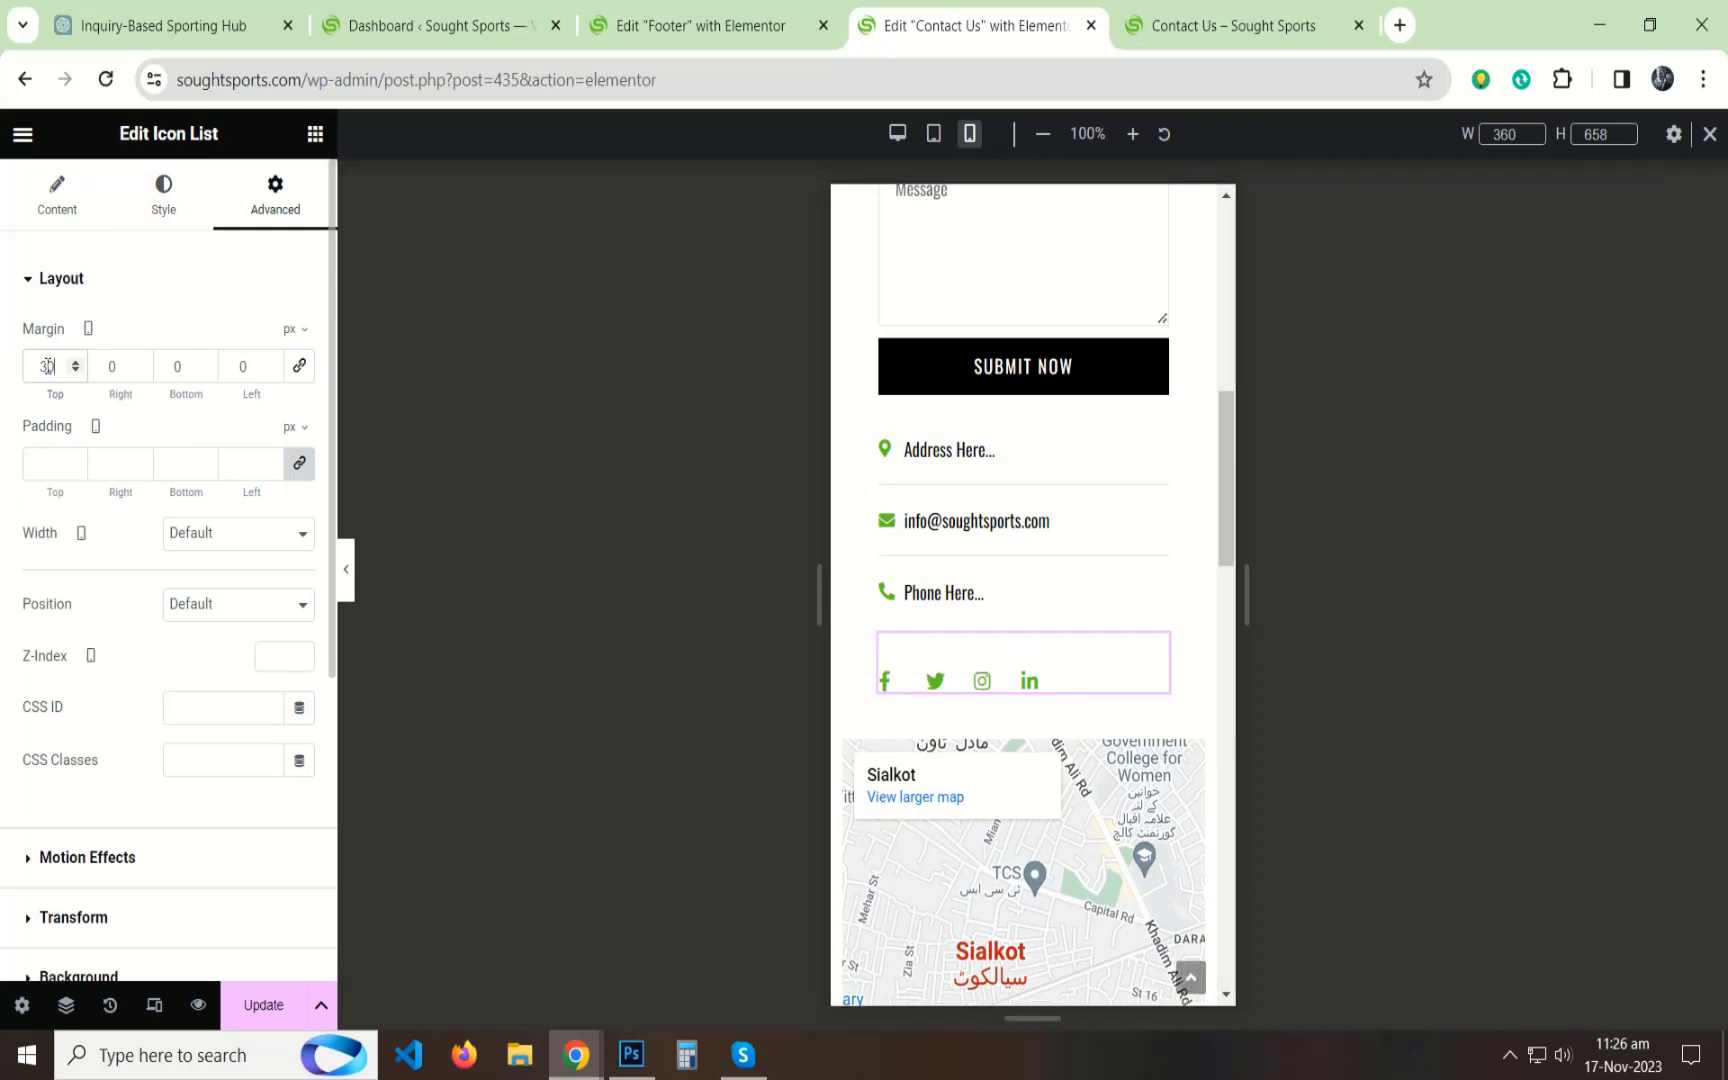
Set the Google map's mobile height to 250 px, after trying 300 px.
scroll(995, 548, "down", 3)
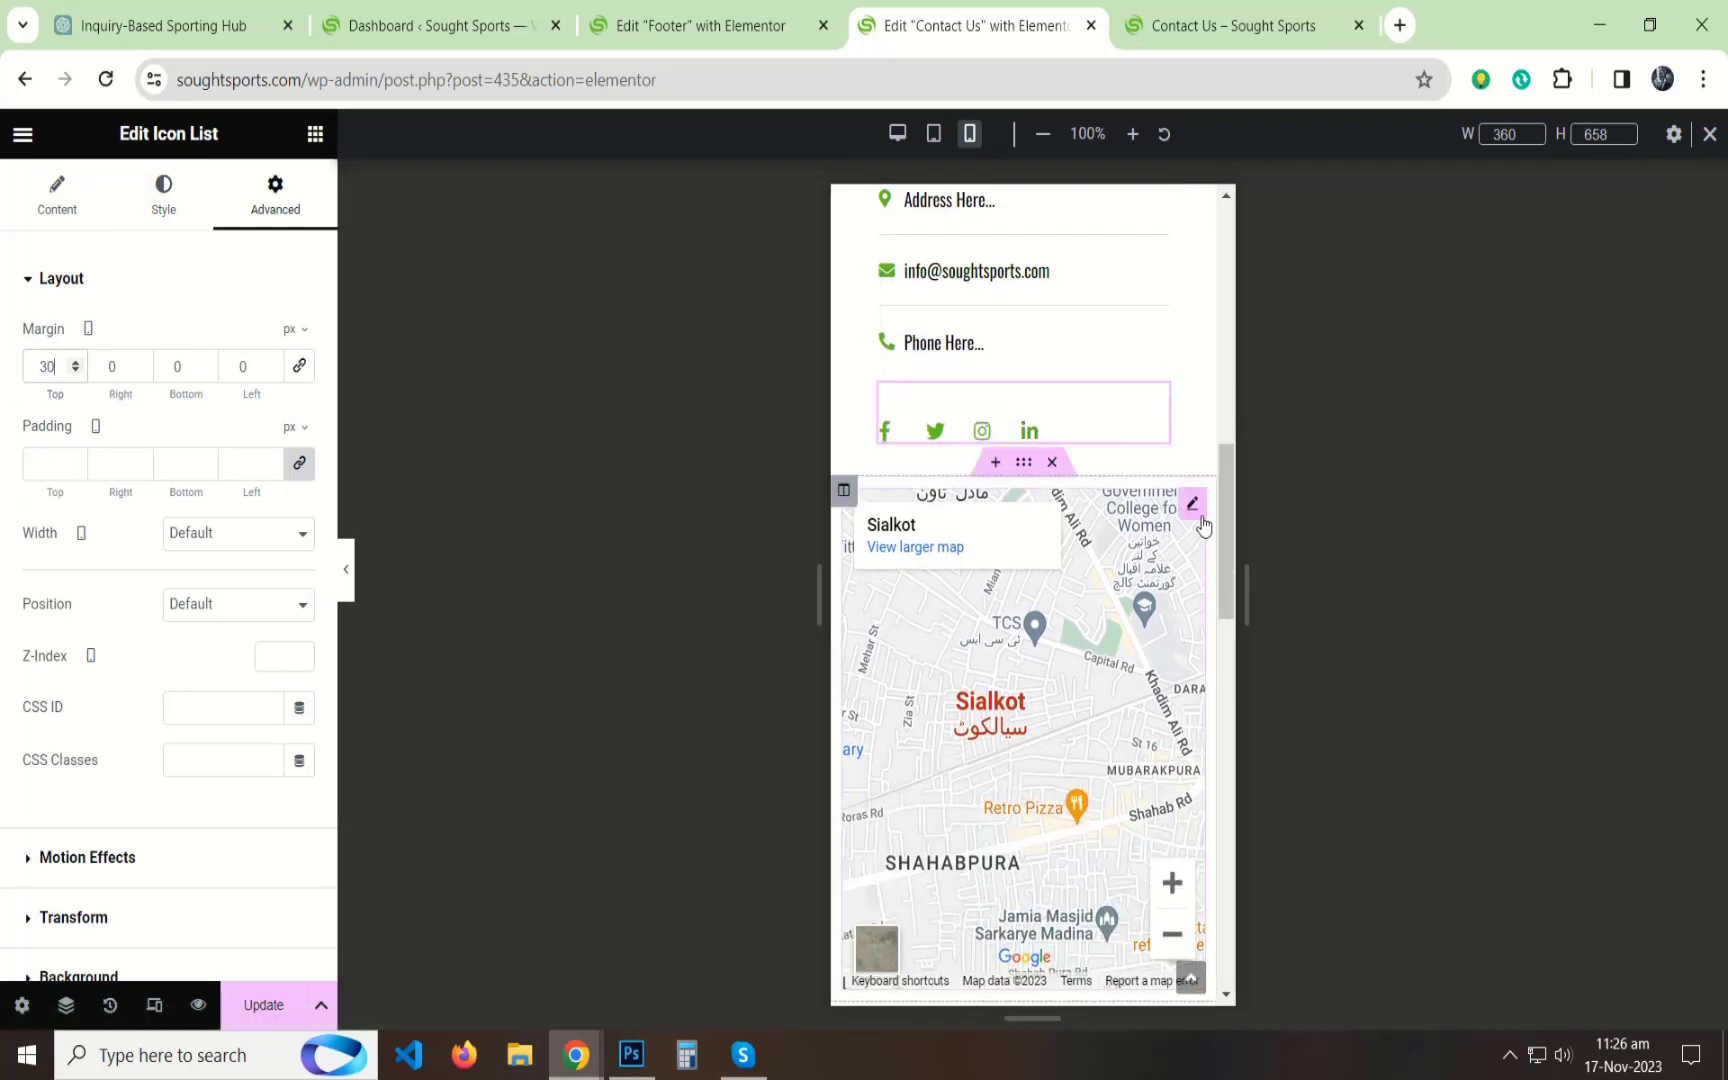
left_click(1199, 518)
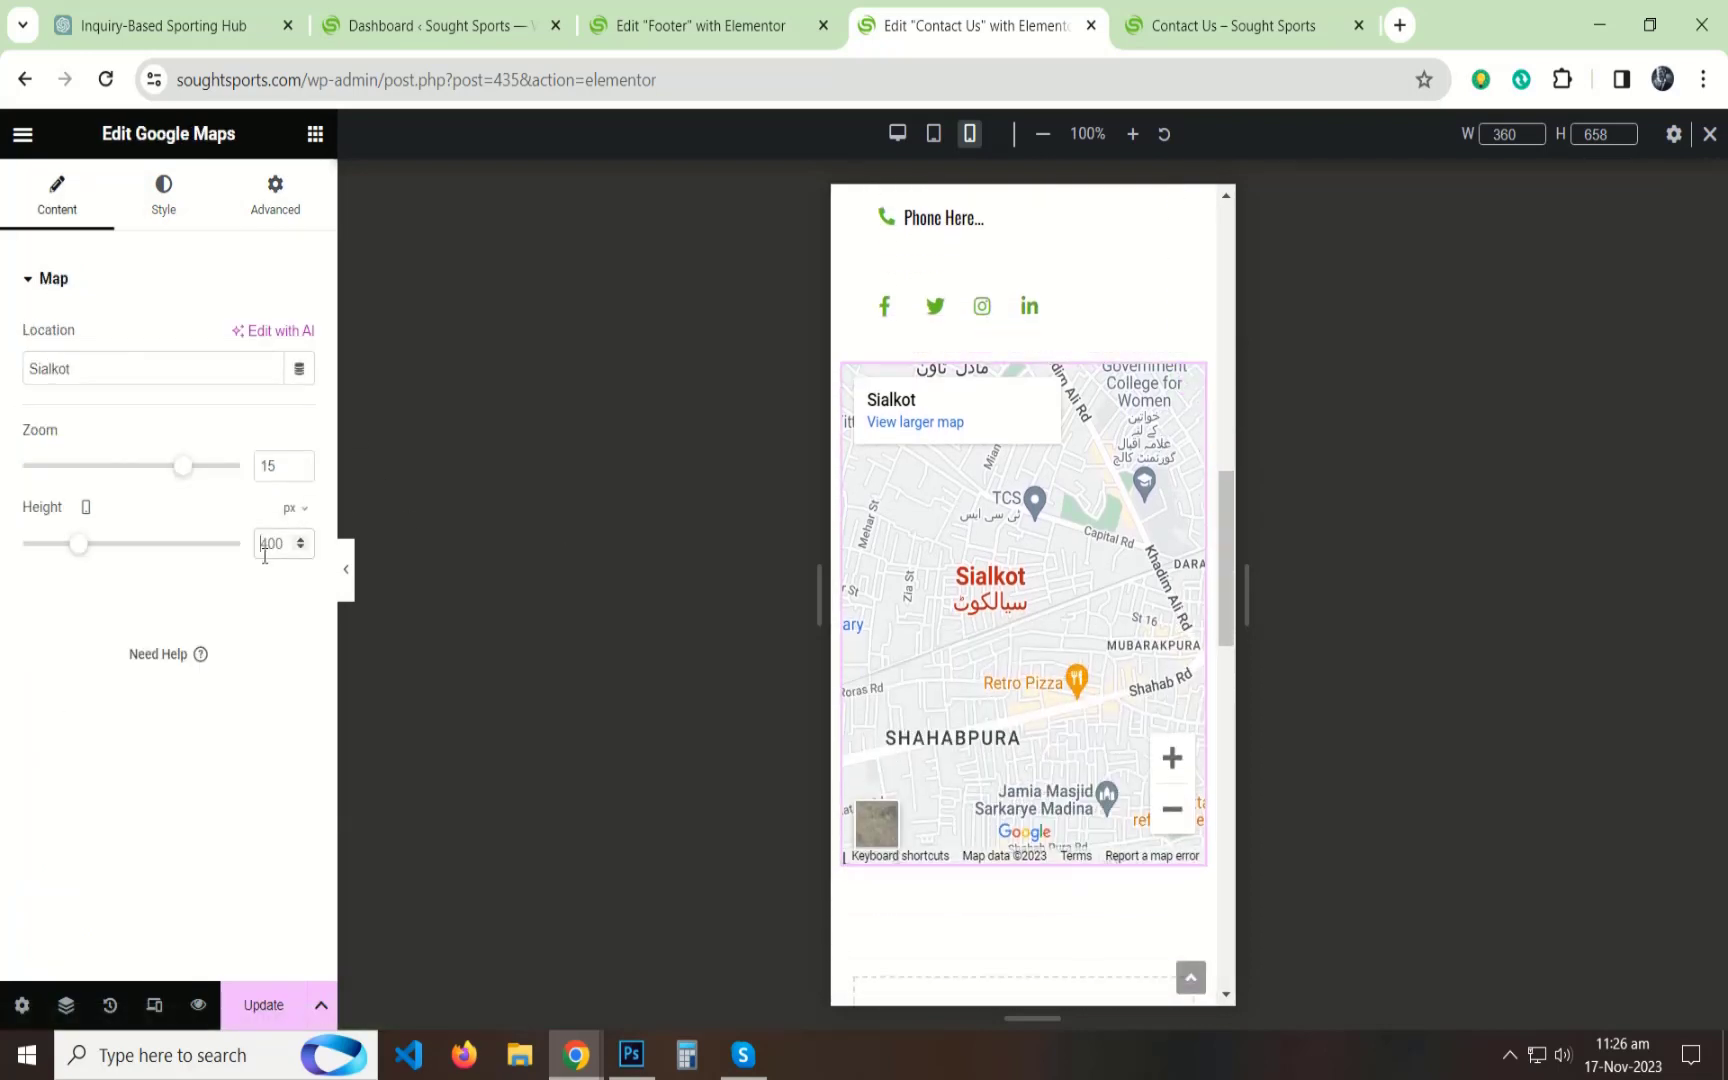
double_click(265, 543)
type("300")
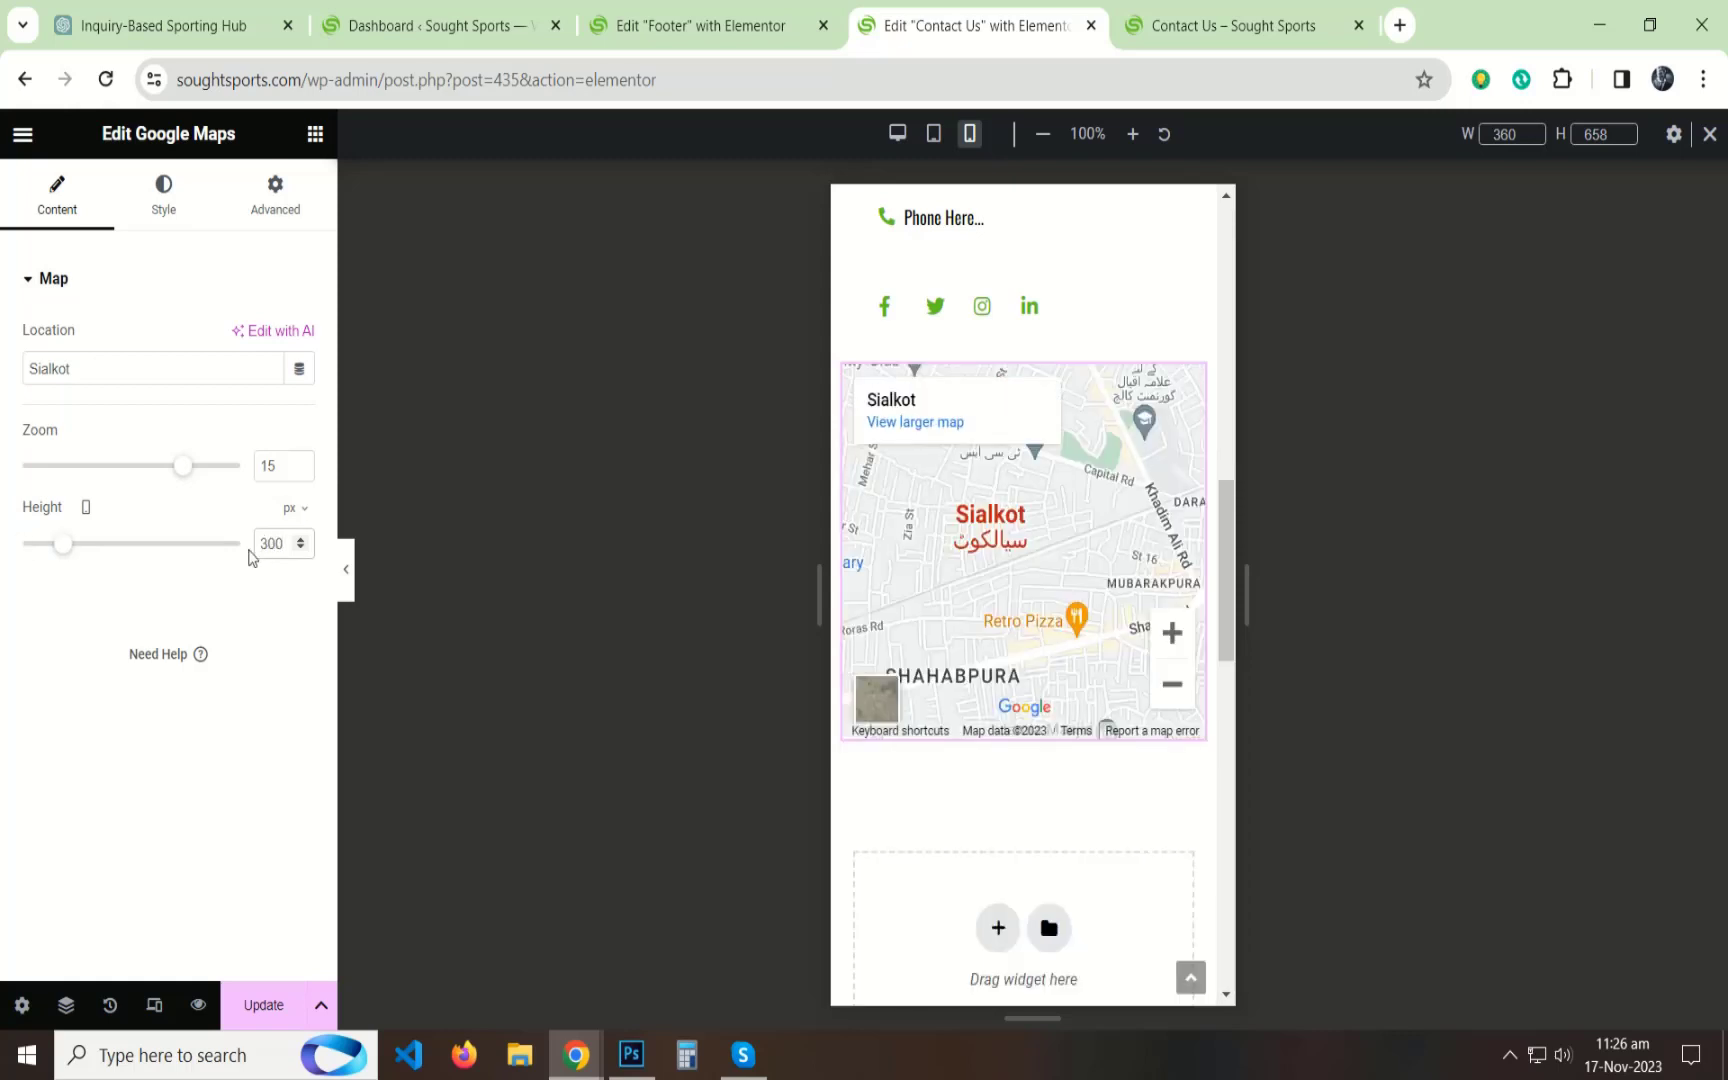
type("250")
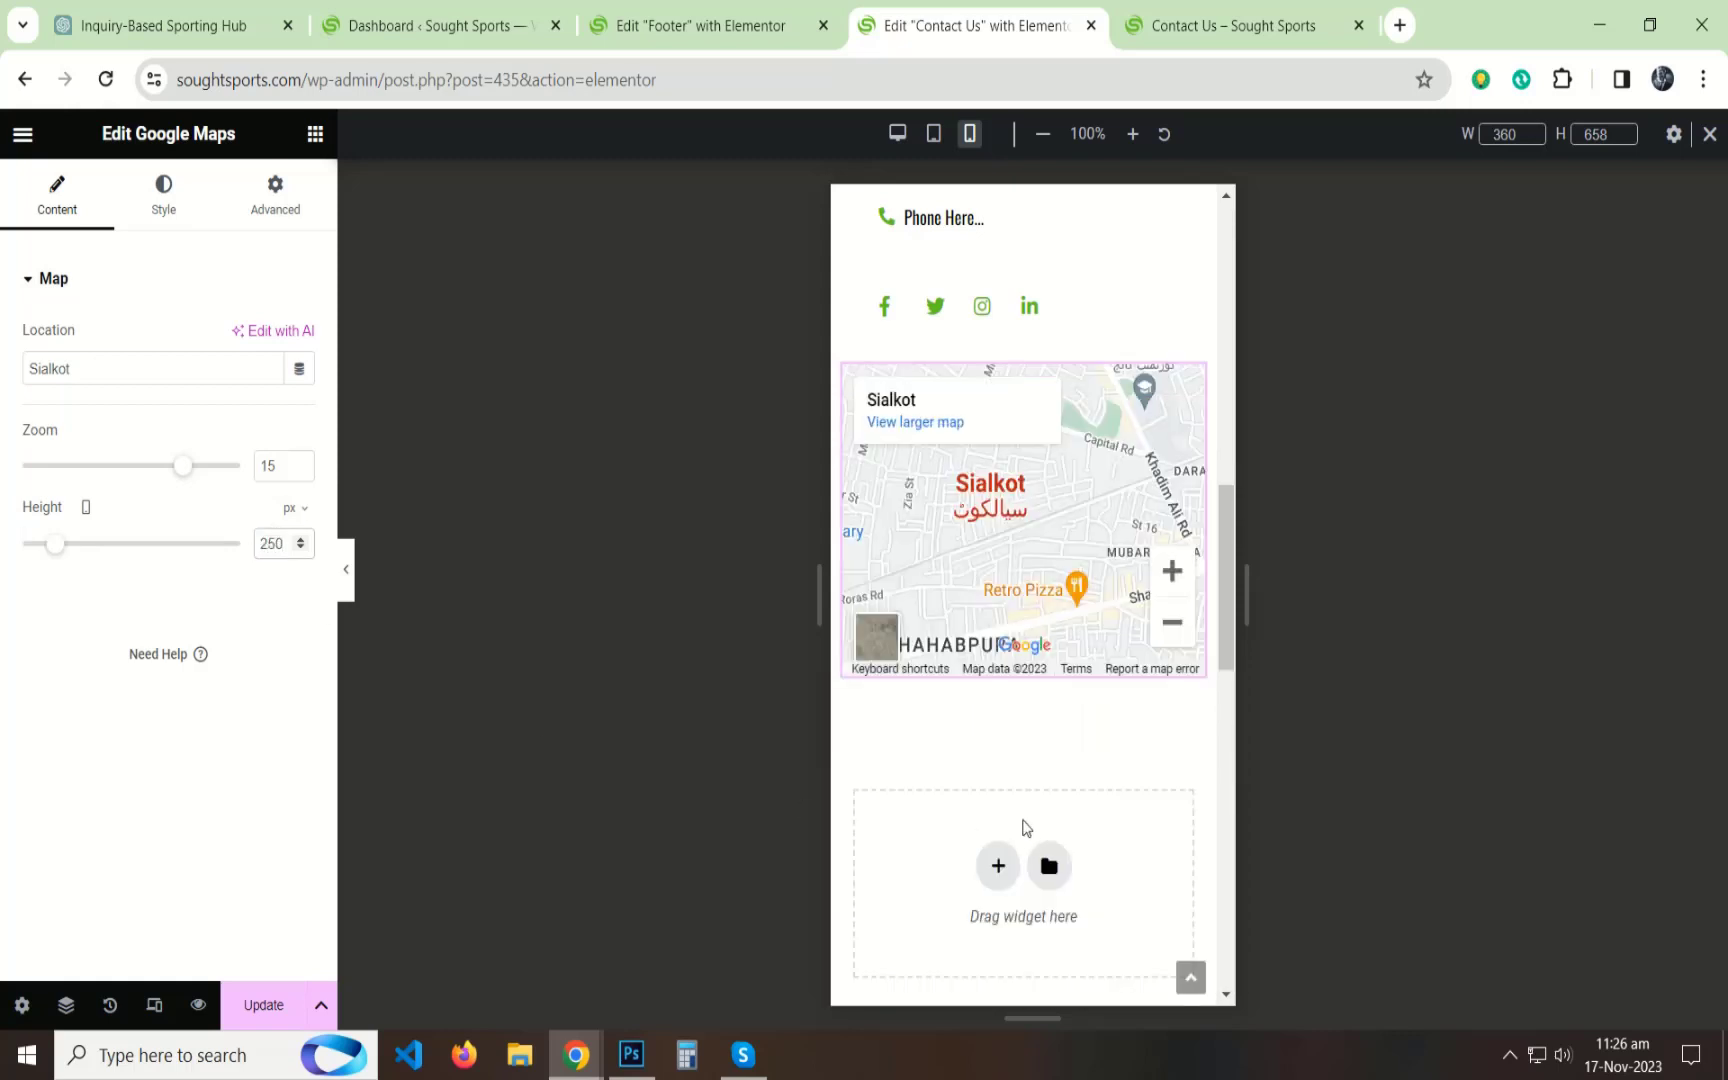
Collapse the editing panel to examine the mobile preview from the footer up to the banner, and restore the panel.
scroll(1026, 828, "down", 1)
left_click(347, 570)
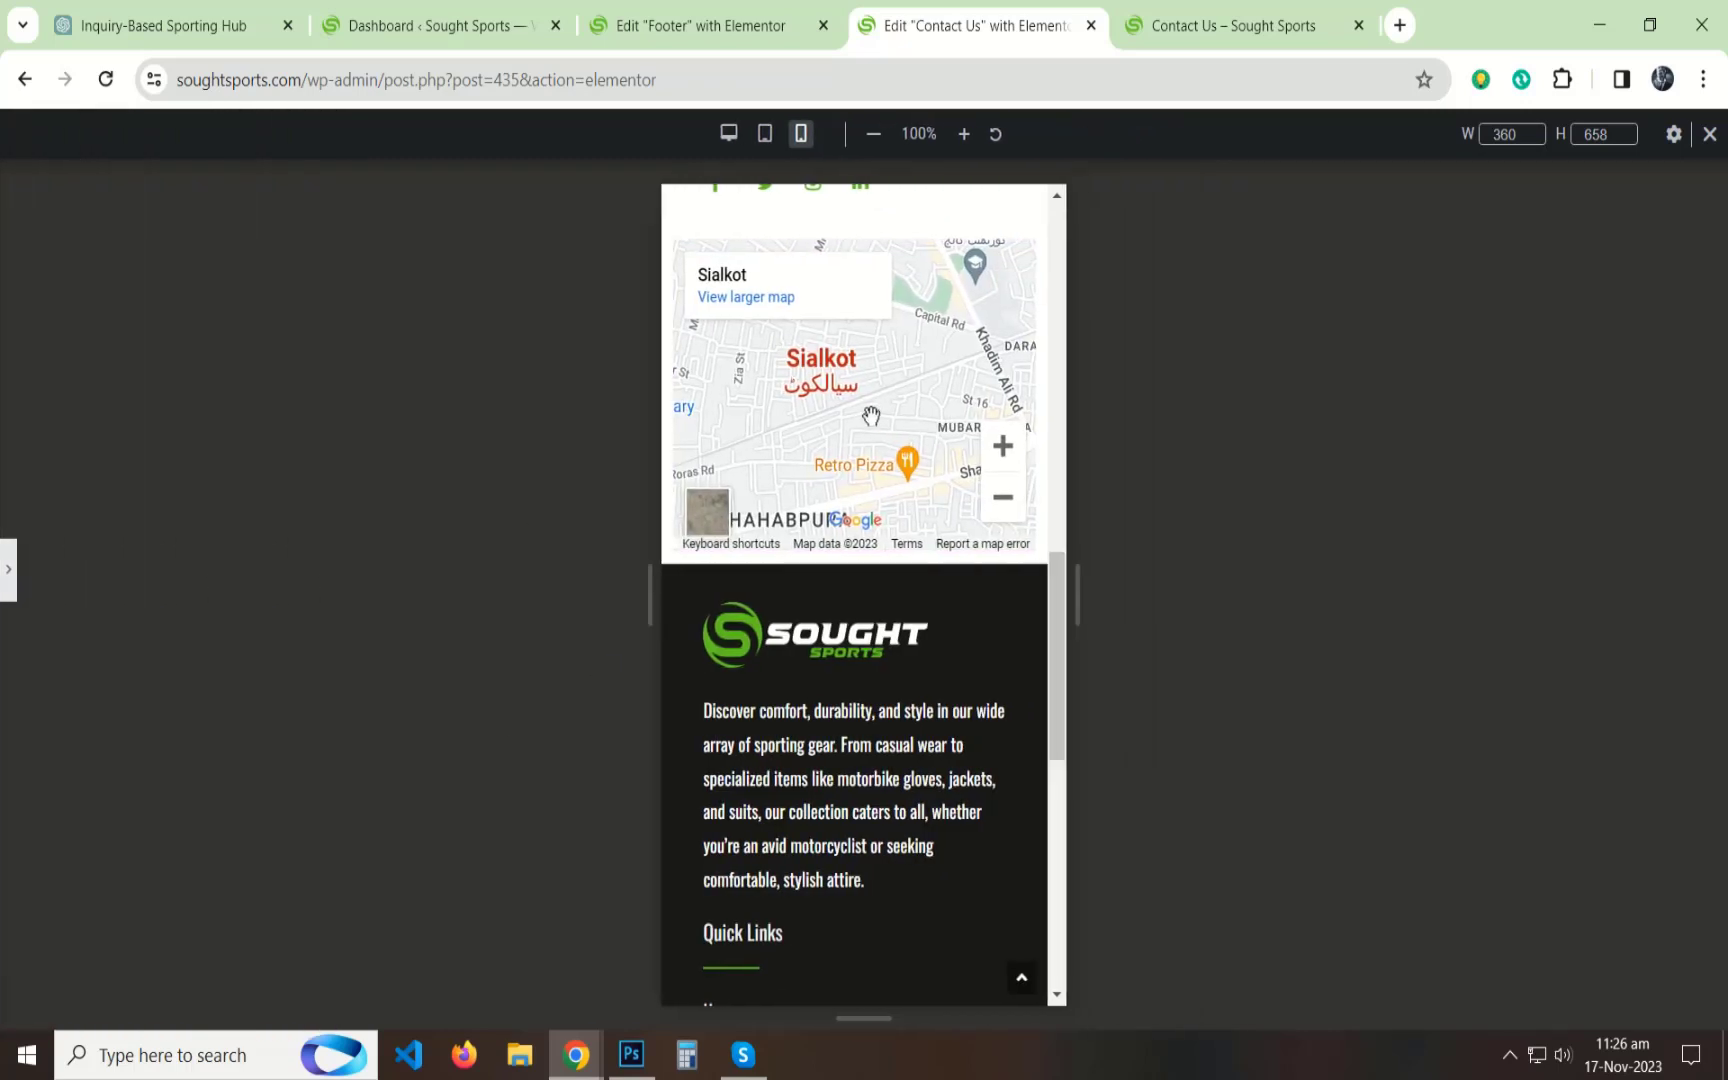
scroll(864, 447, "up", 4)
scroll(877, 488, "up", 5)
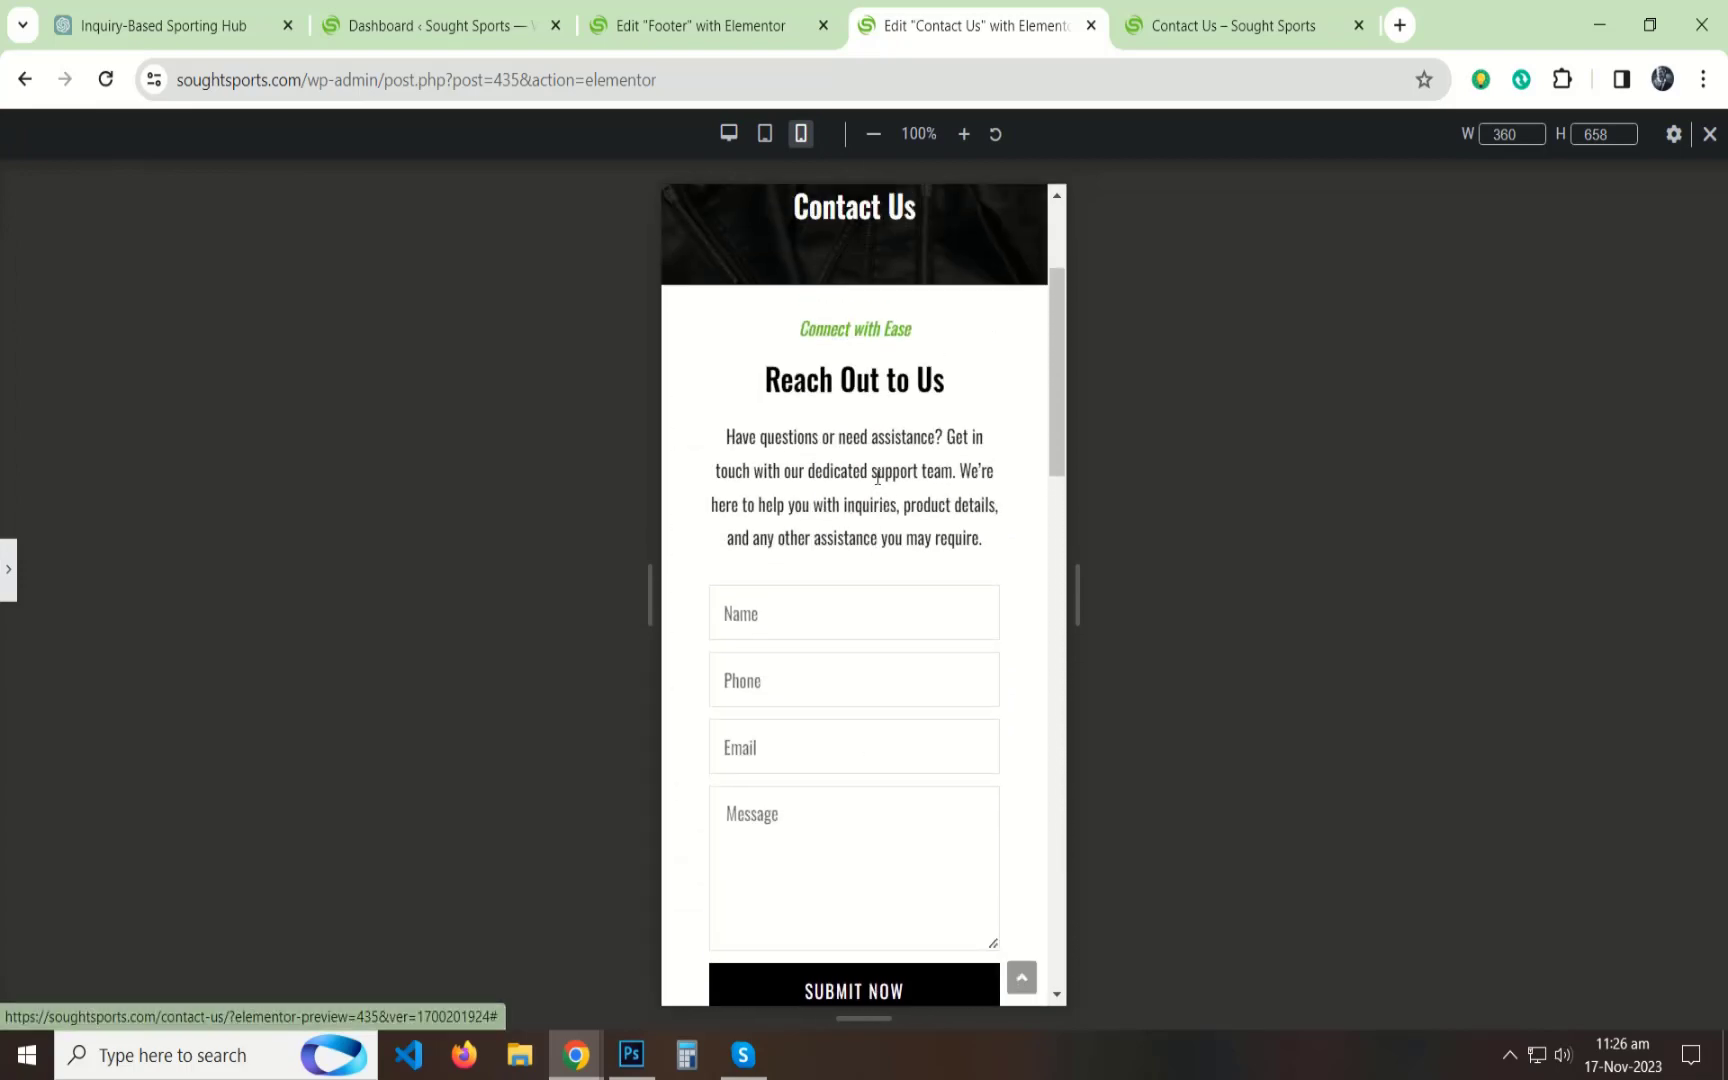
left_click(5, 570)
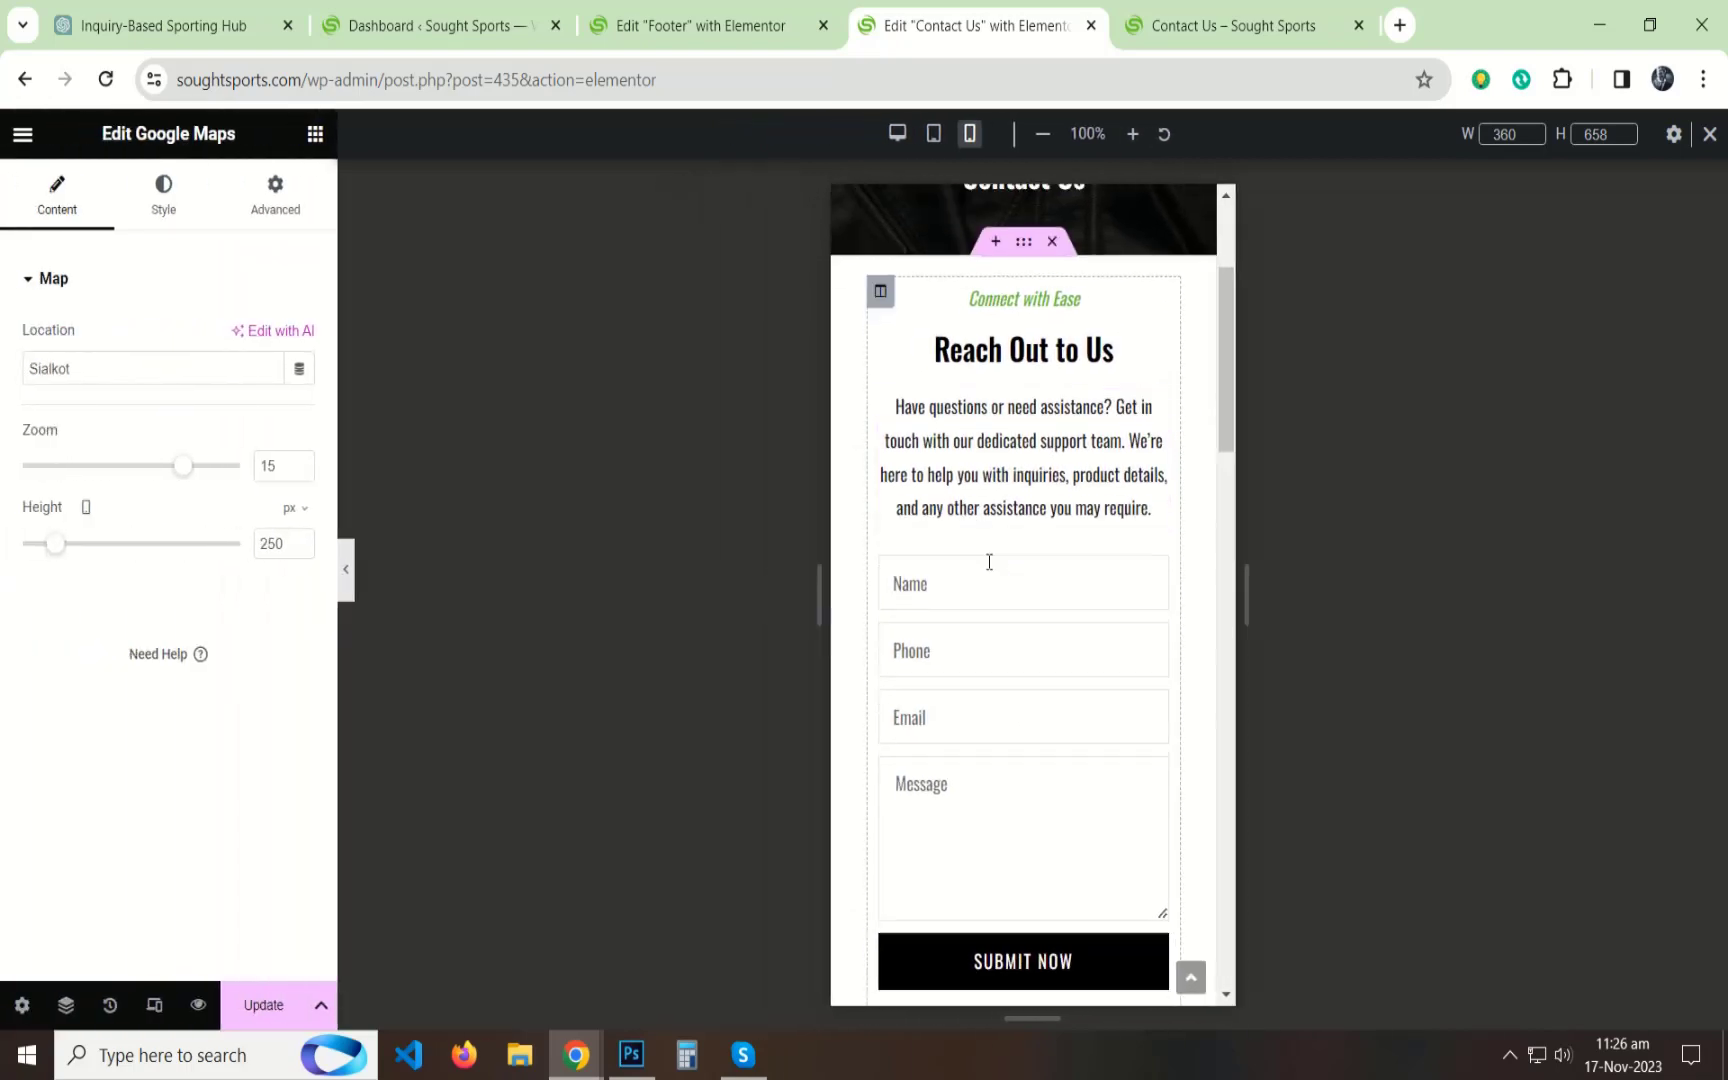
Save the page changes with Update, and reload the live Contact Us page to check its desktop layout.
scroll(990, 567, "down", 5)
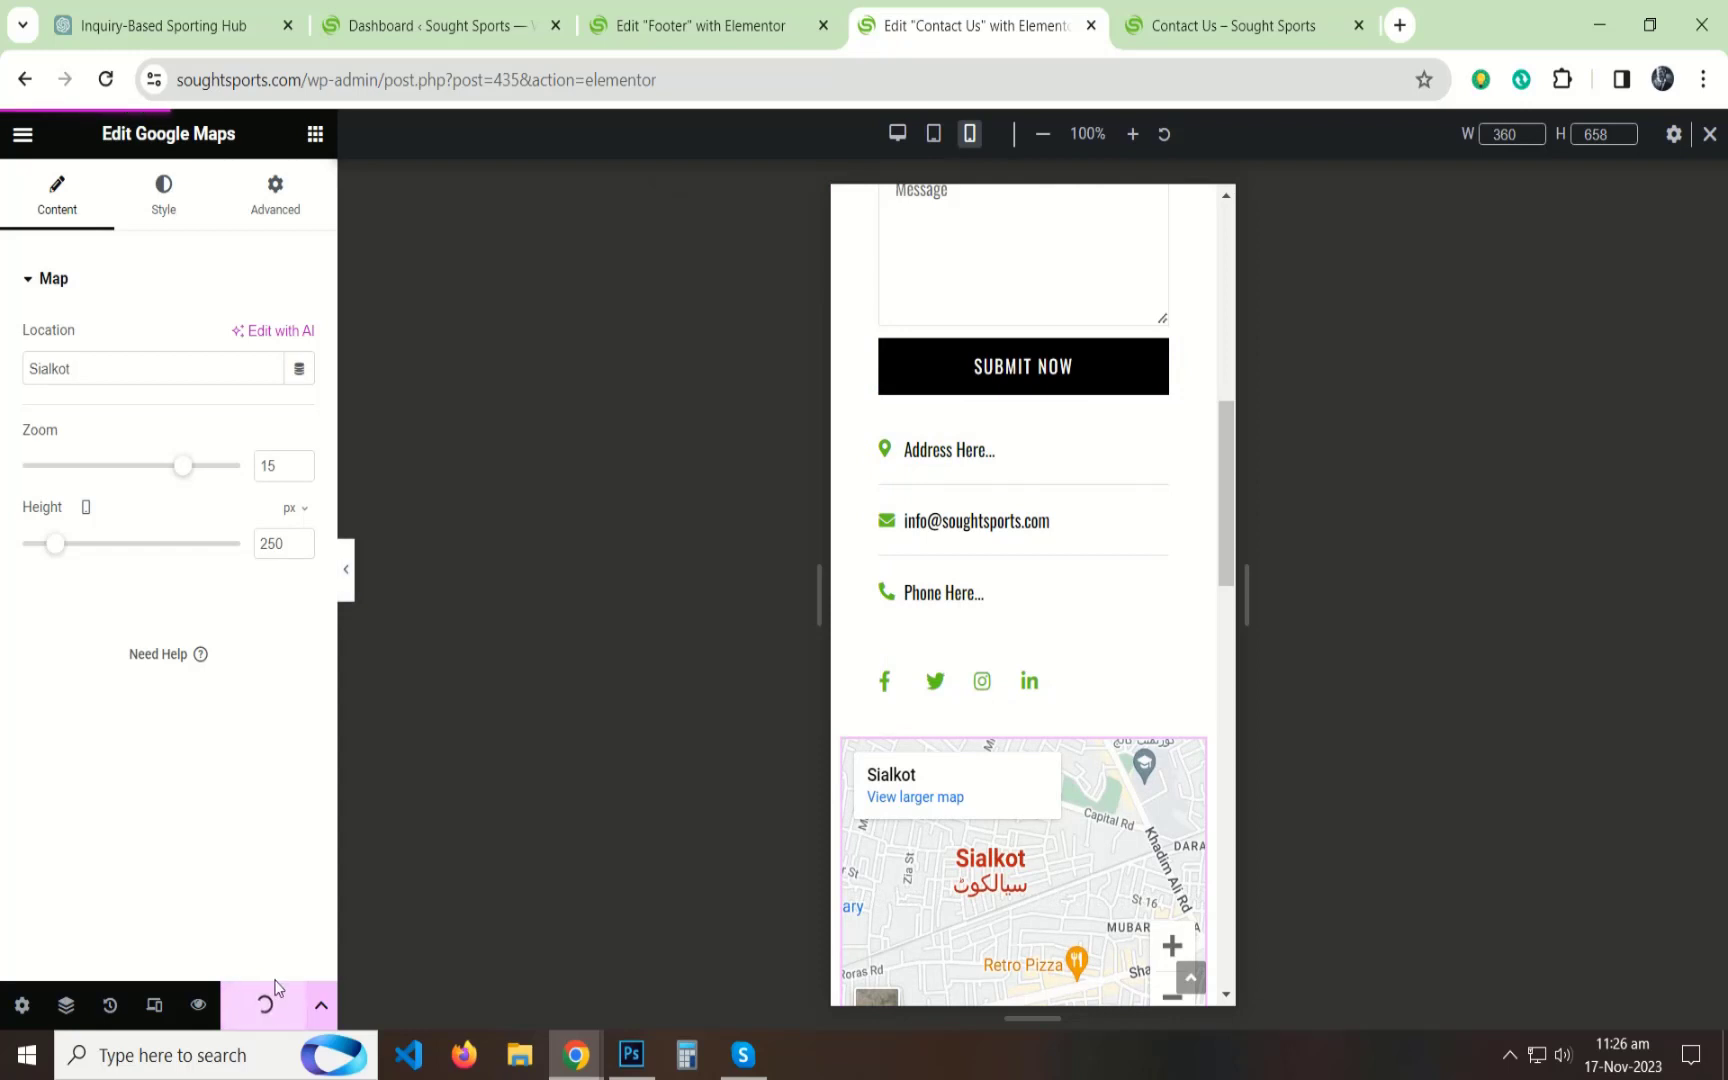
left_click(1210, 27)
left_click(106, 80)
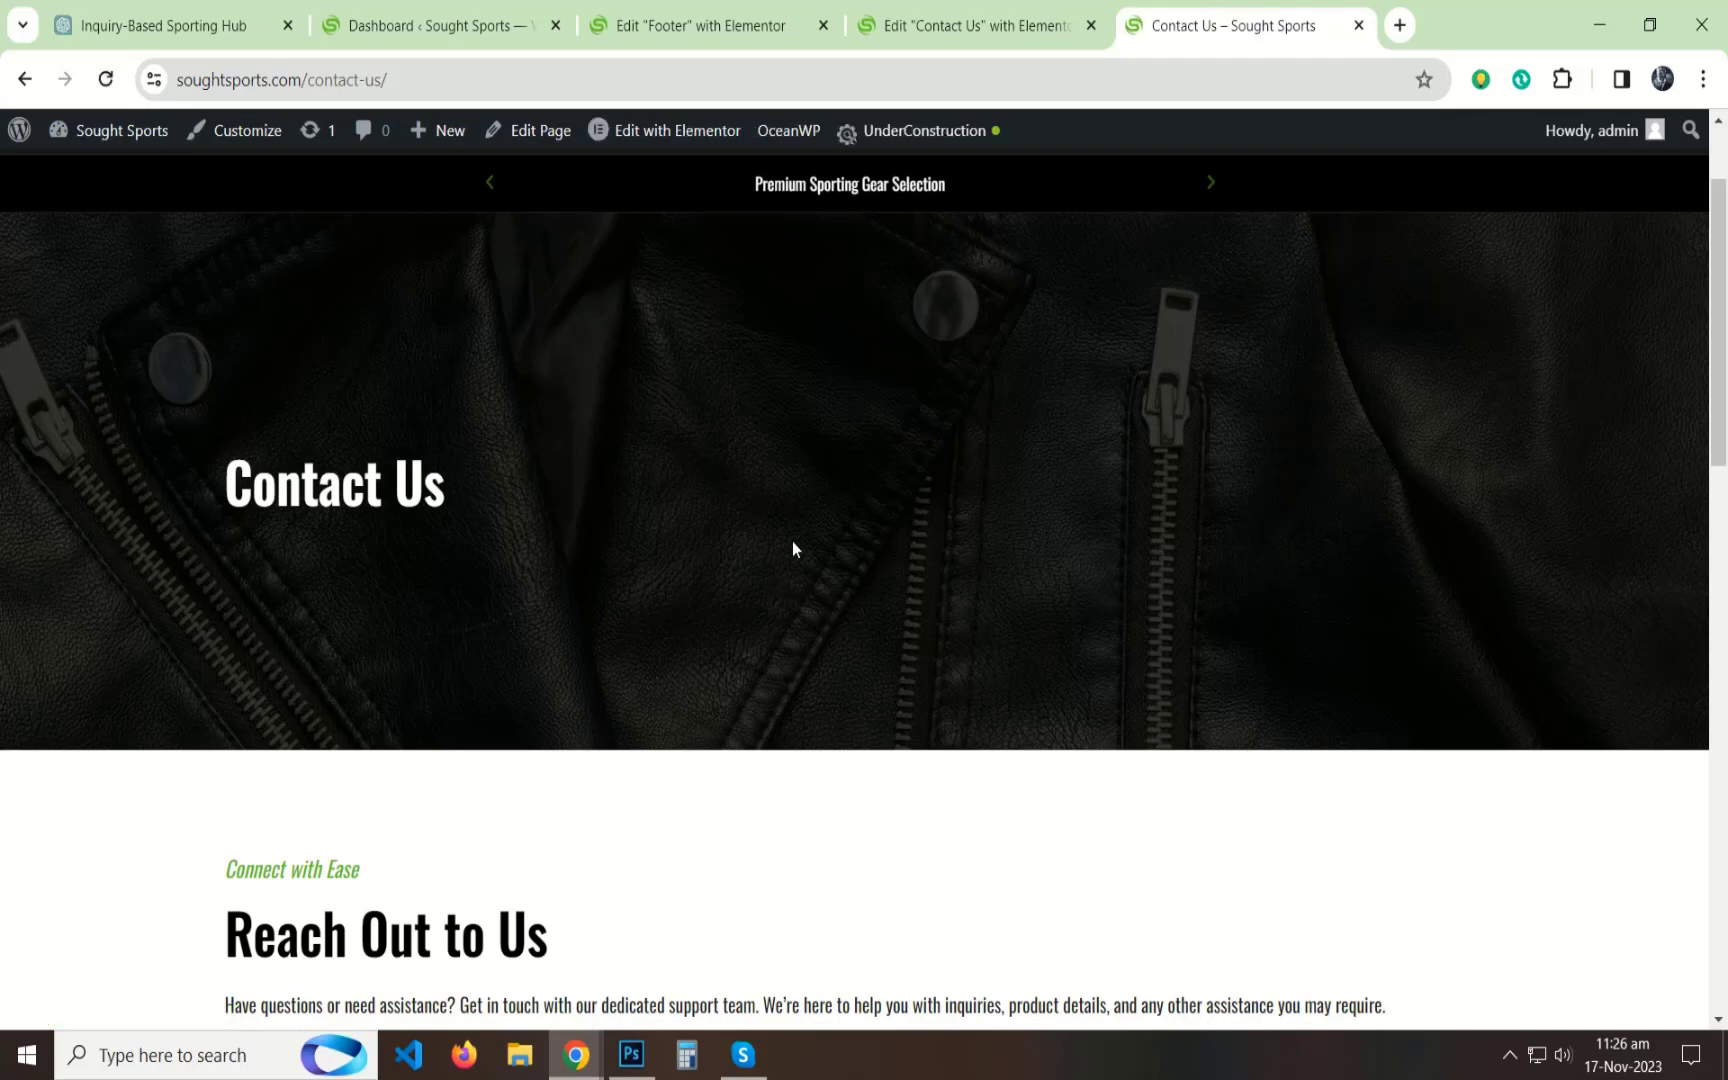
scroll(805, 520, "down", 10)
scroll(910, 560, "down", 8)
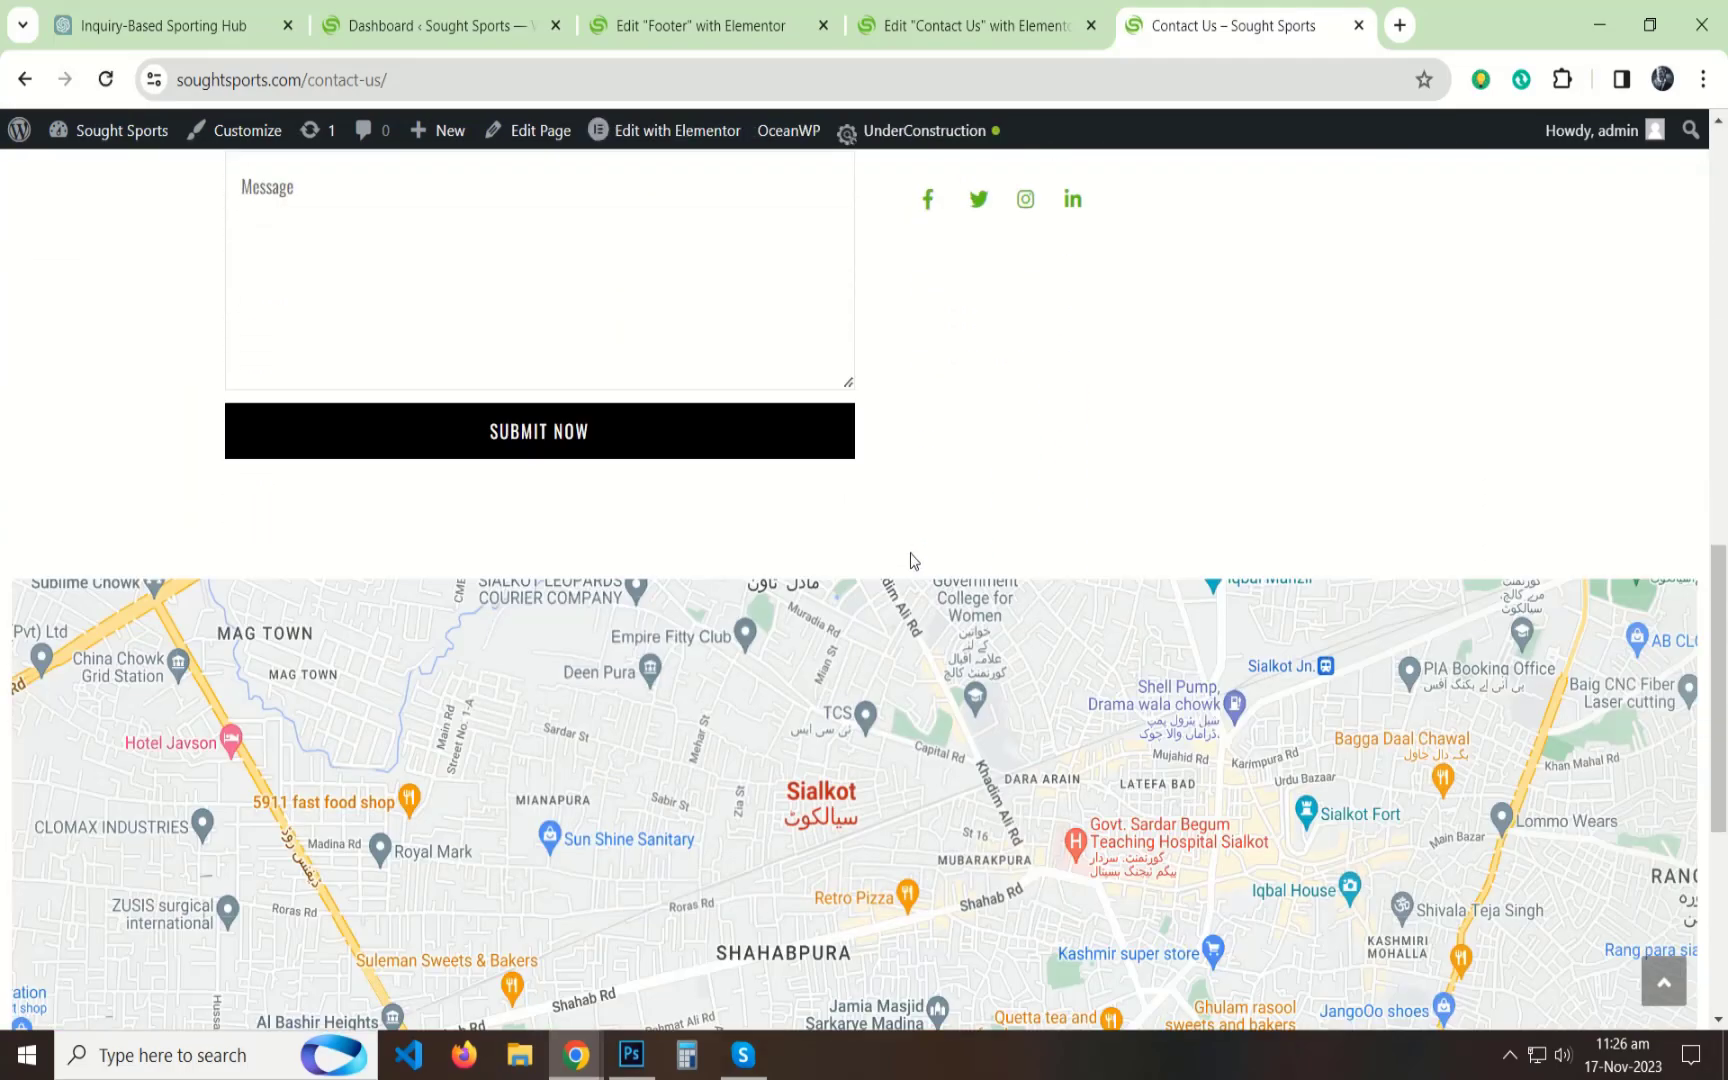
scroll(953, 610, "up", 10)
scroll(953, 605, "up", 5)
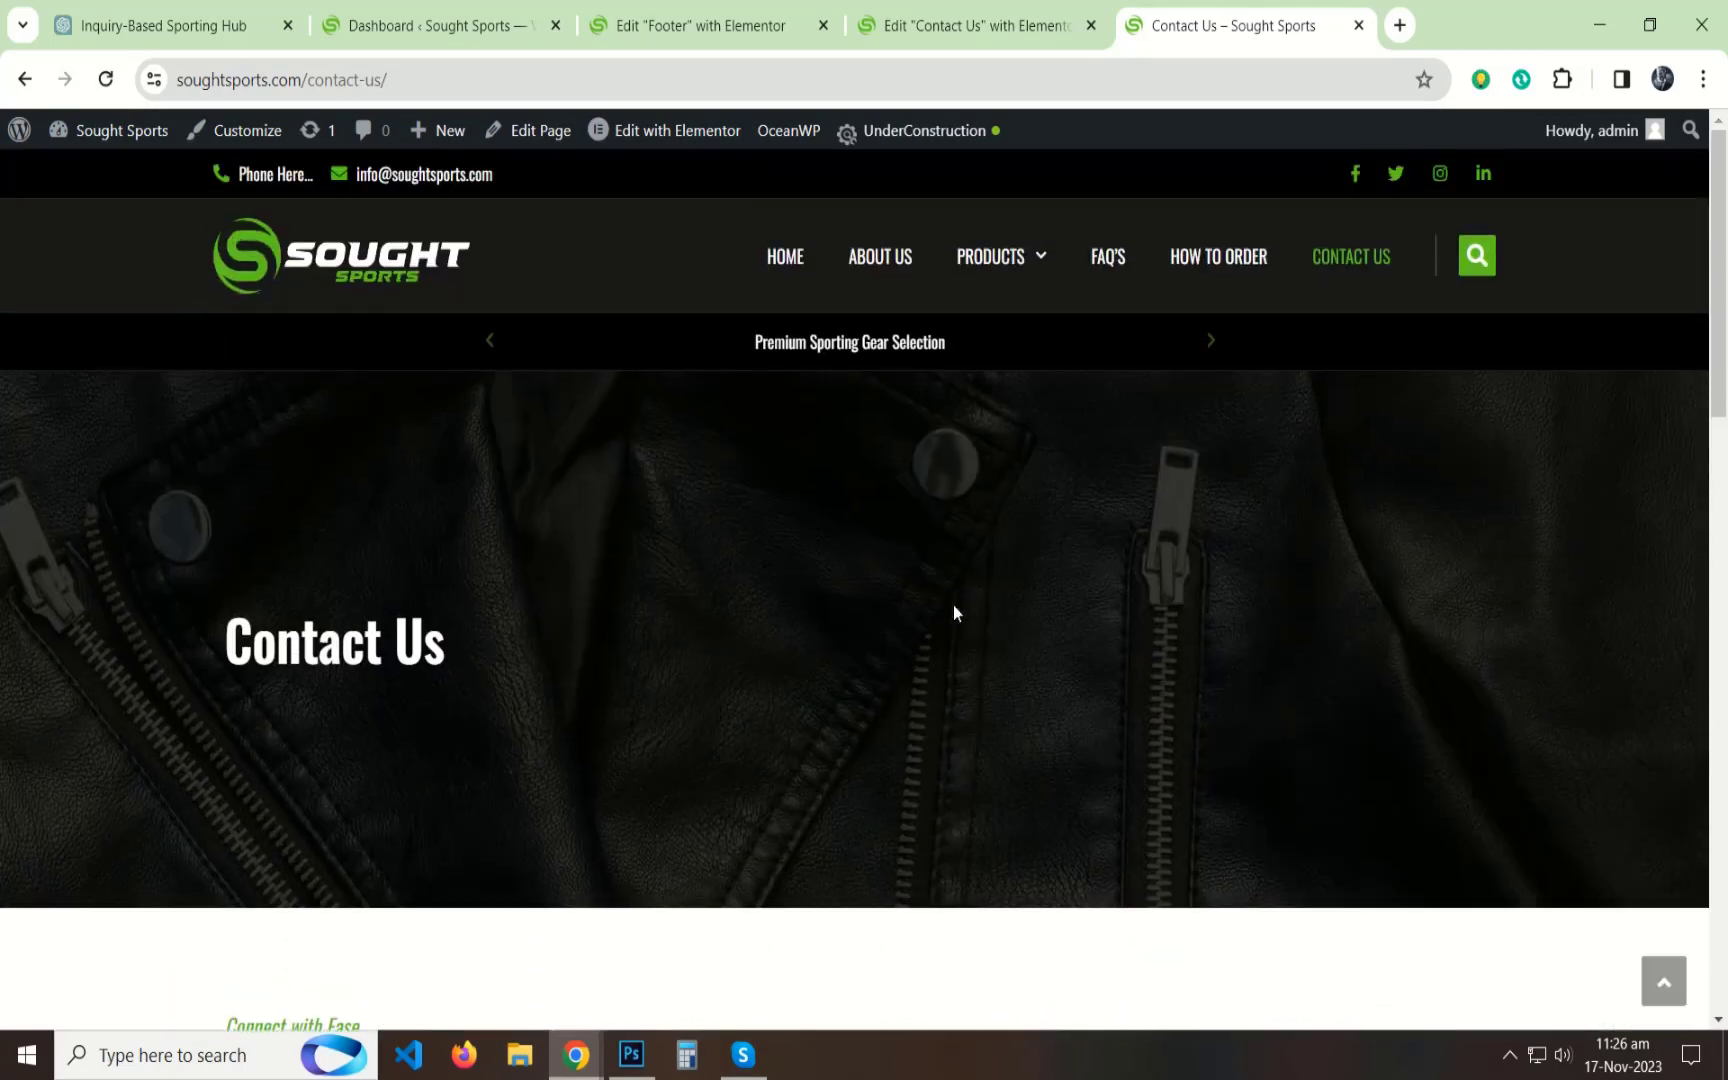
Show the live page in the browser's device emulation with iPhone XR as the emulated device.
key("ctrl+shift+i")
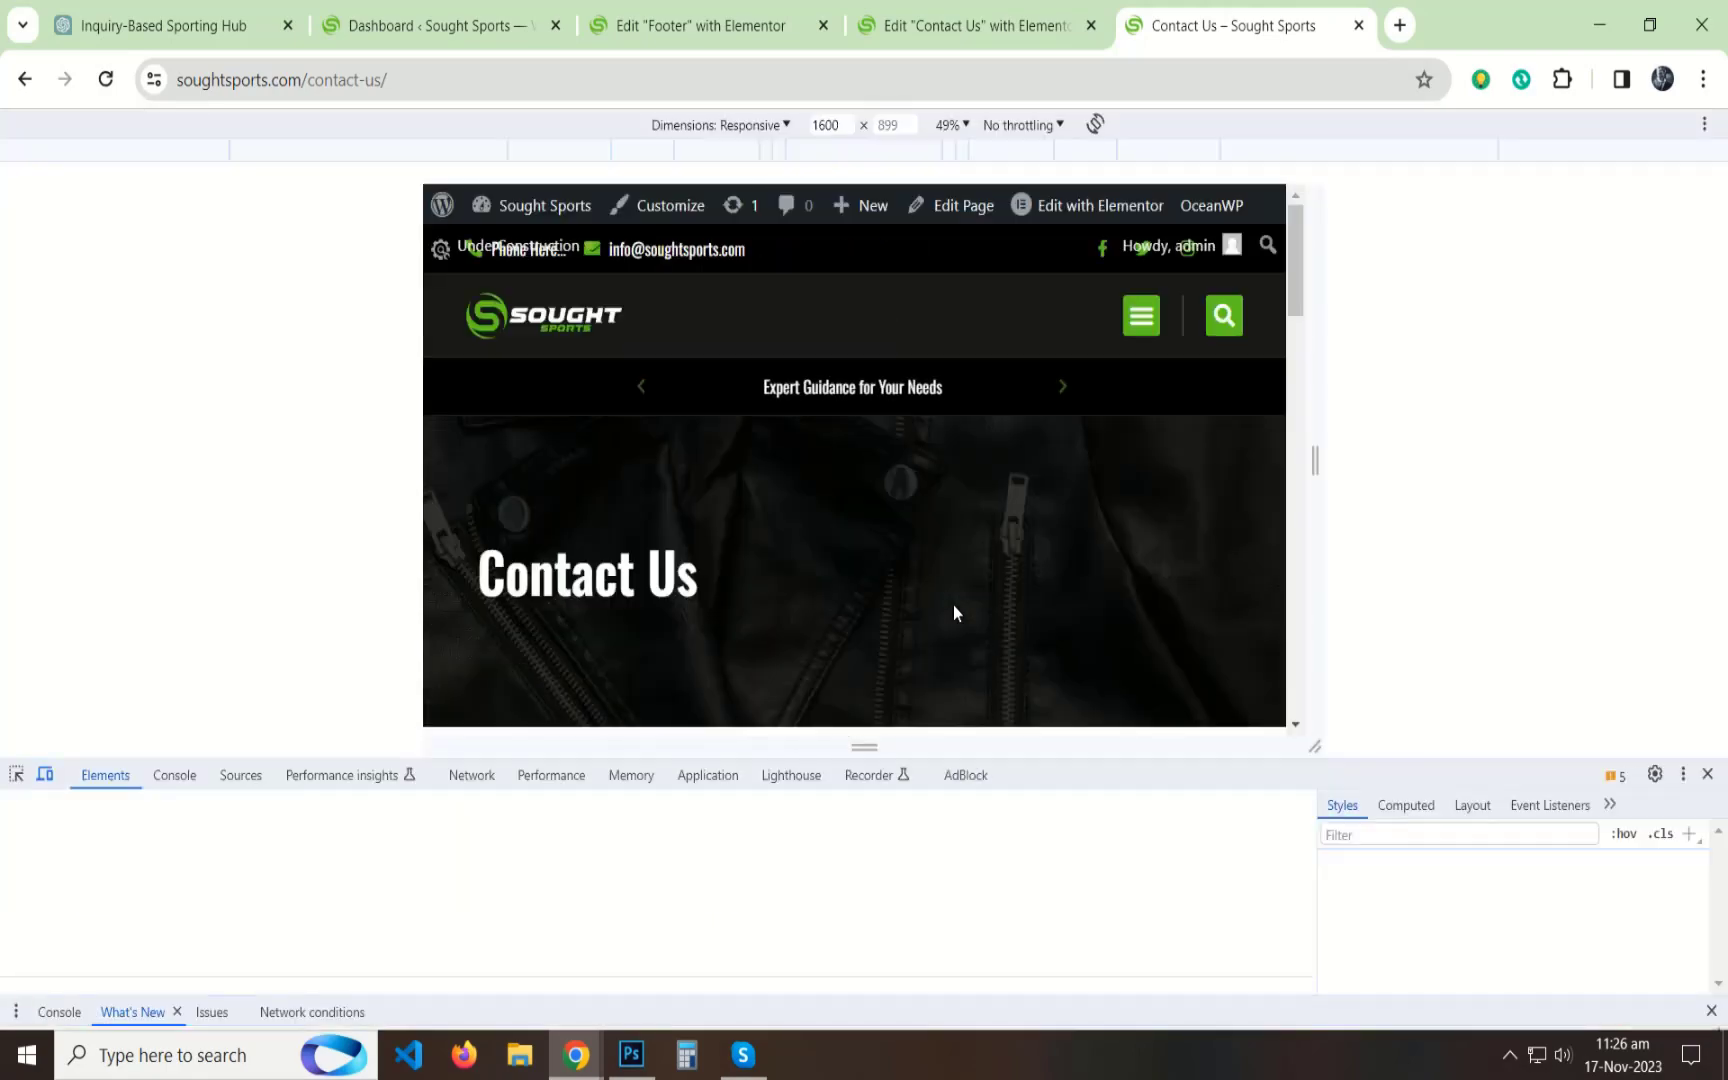
left_click(720, 124)
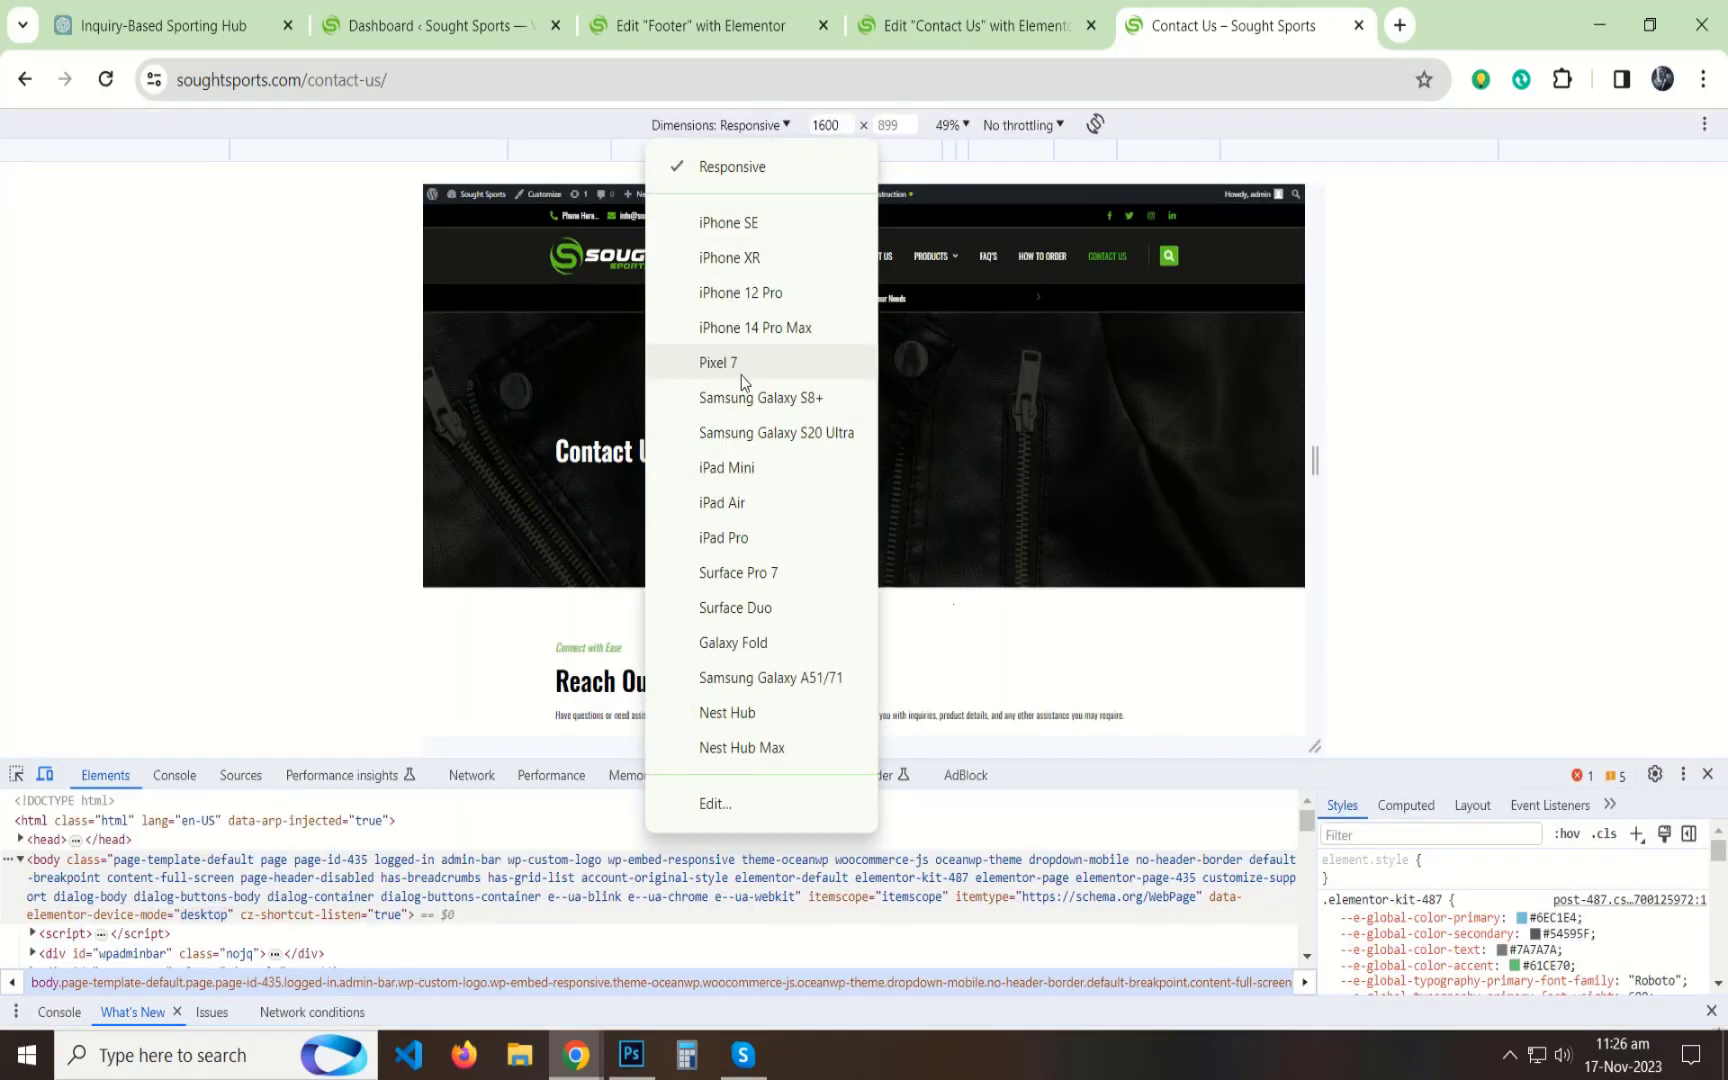
left_click(760, 292)
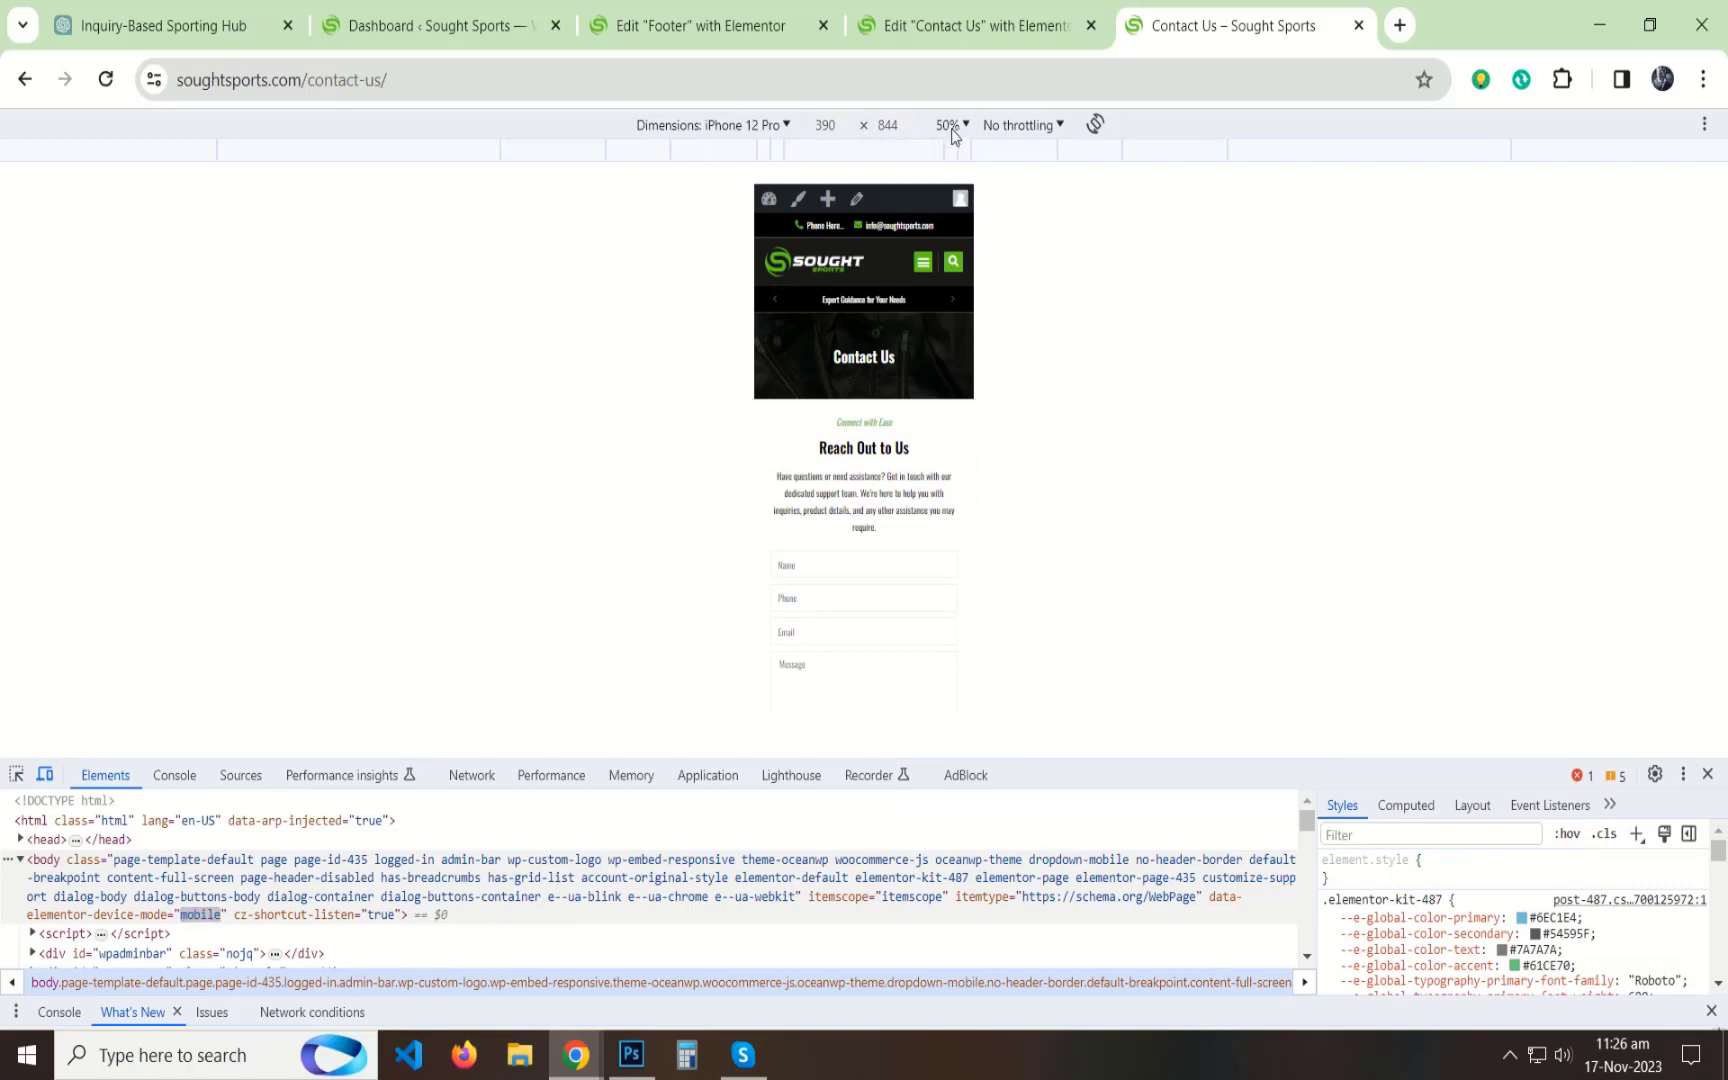
left_click(772, 124)
left_click(714, 254)
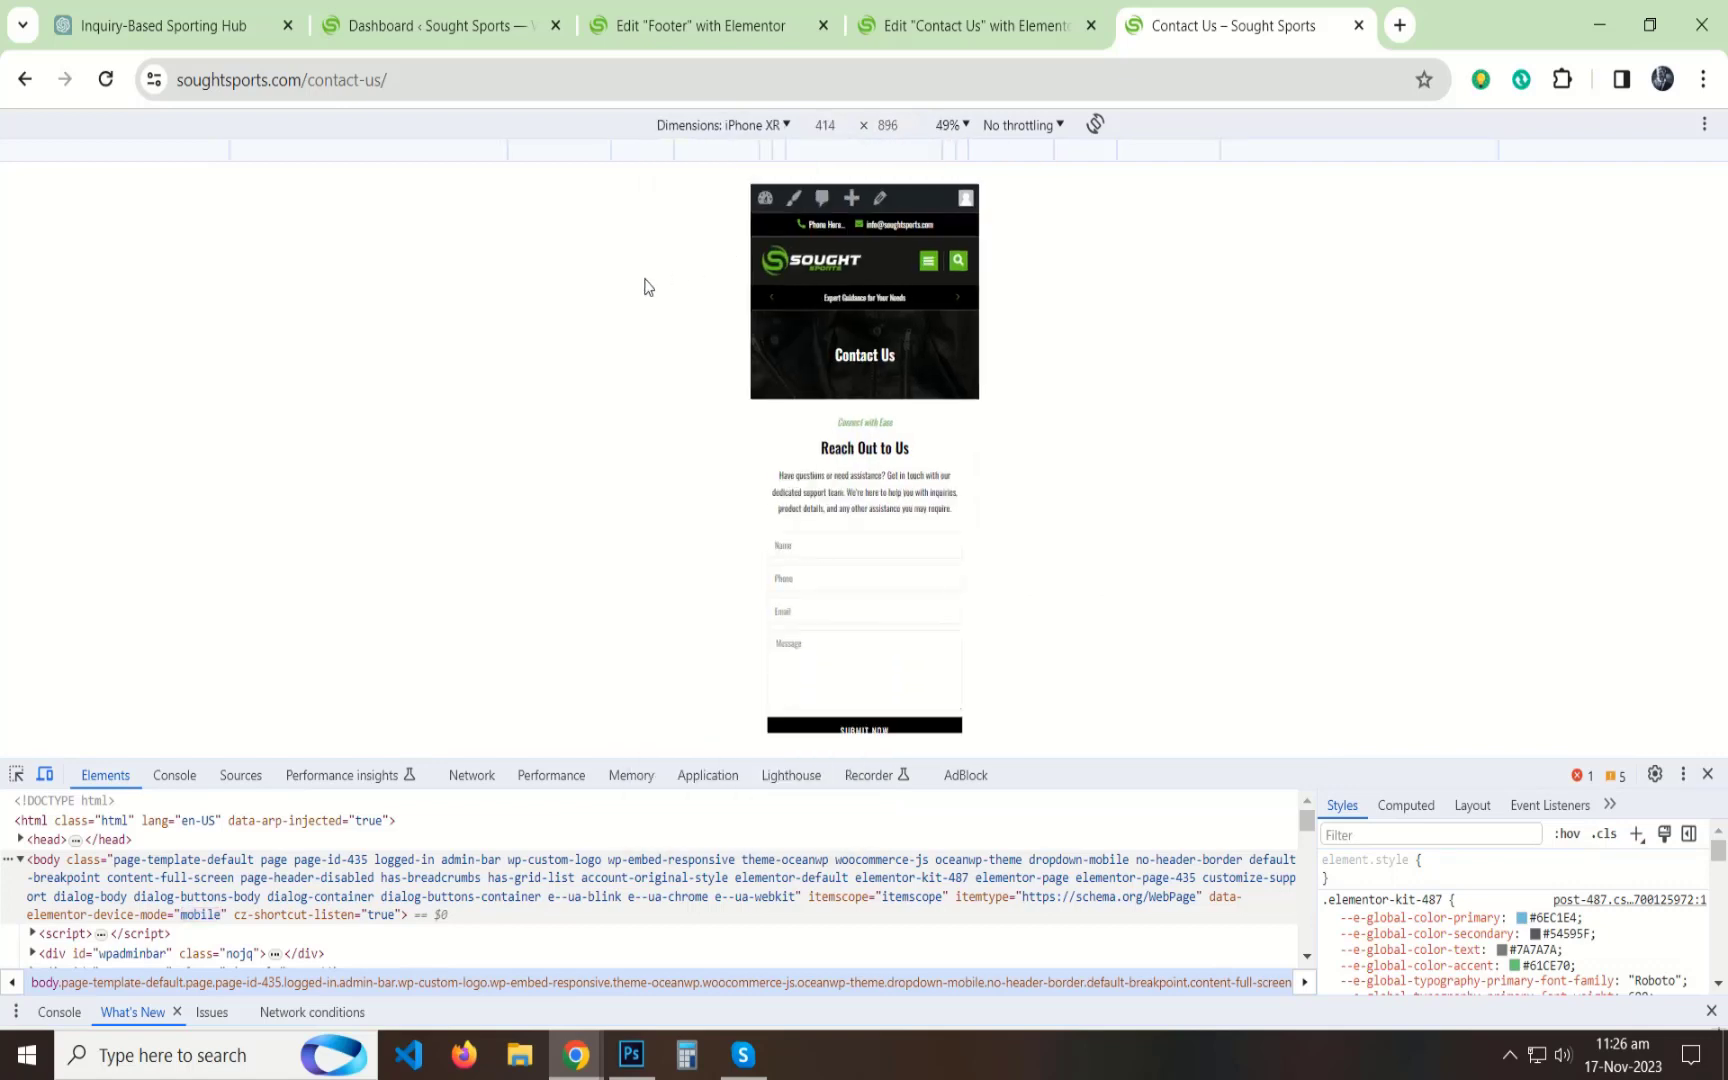
Examine the emulated mobile layout of the live page from the banner through the form and map to the footer.
left_click(946, 126)
left_click(1003, 404)
scroll(845, 410, "down", 3)
scroll(861, 388, "up", 3)
scroll(887, 521, "down", 10)
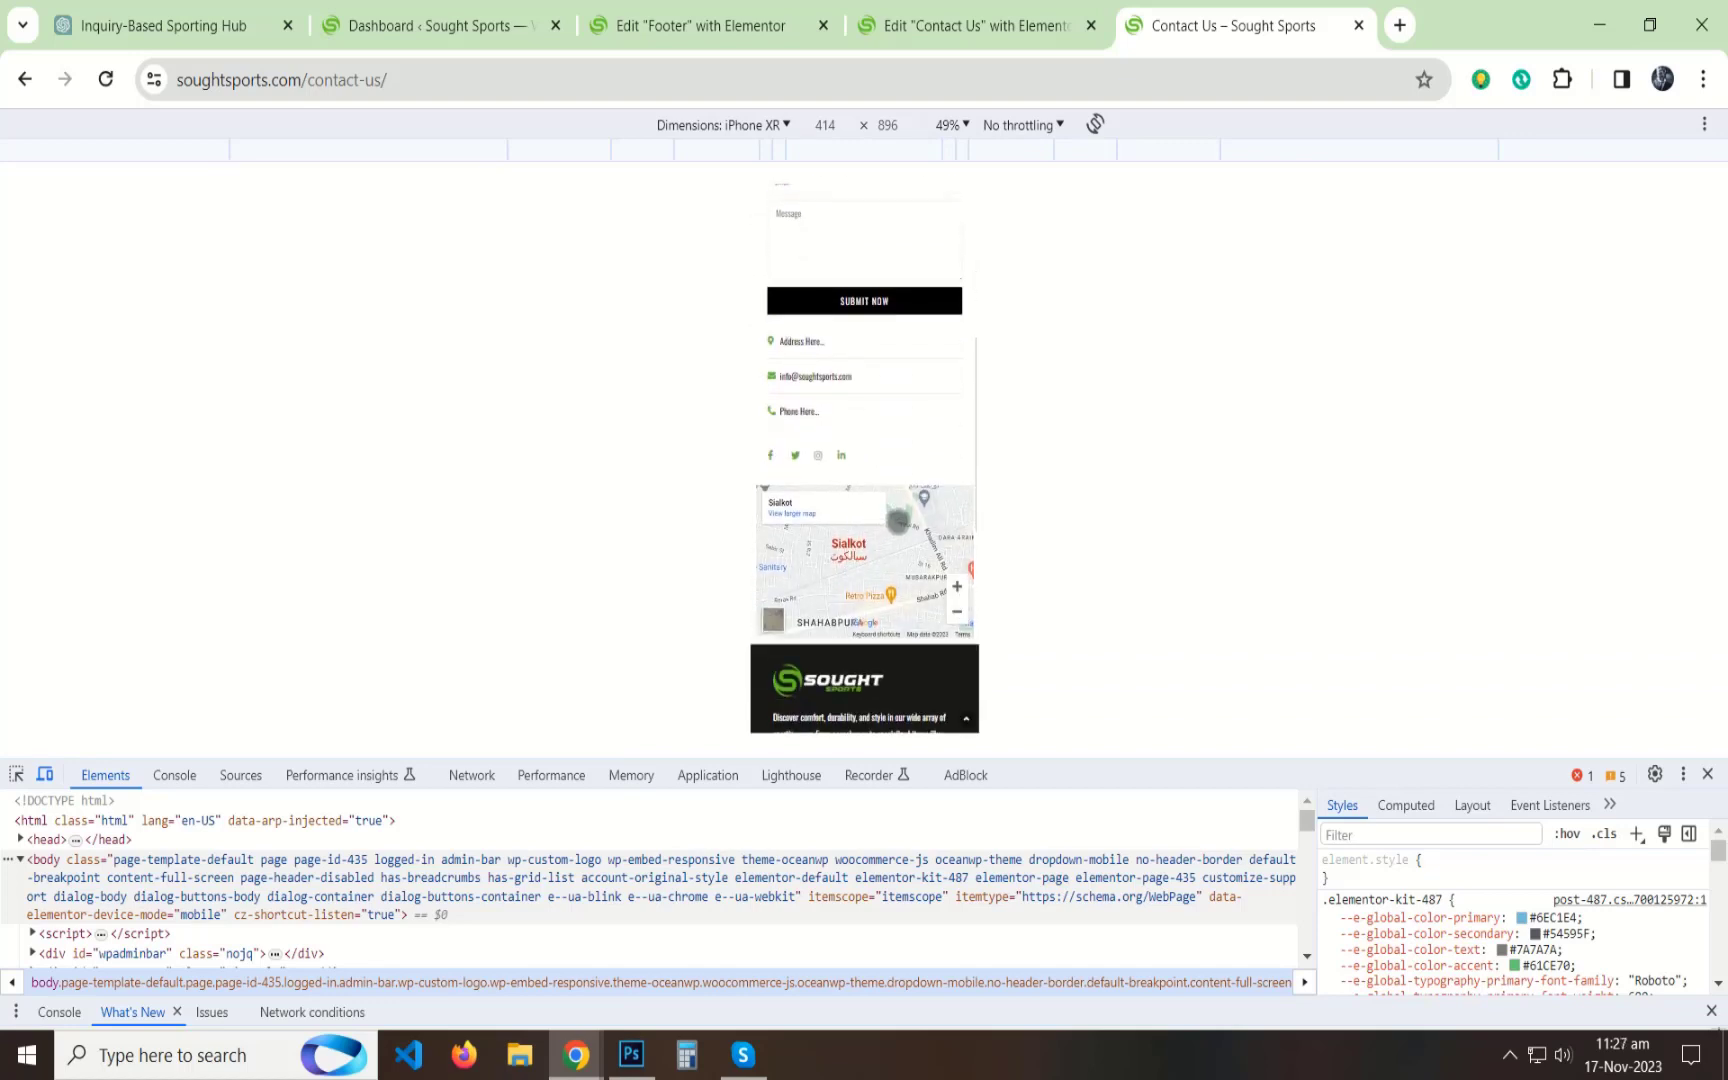
scroll(891, 495, "down", 5)
scroll(891, 495, "up", 15)
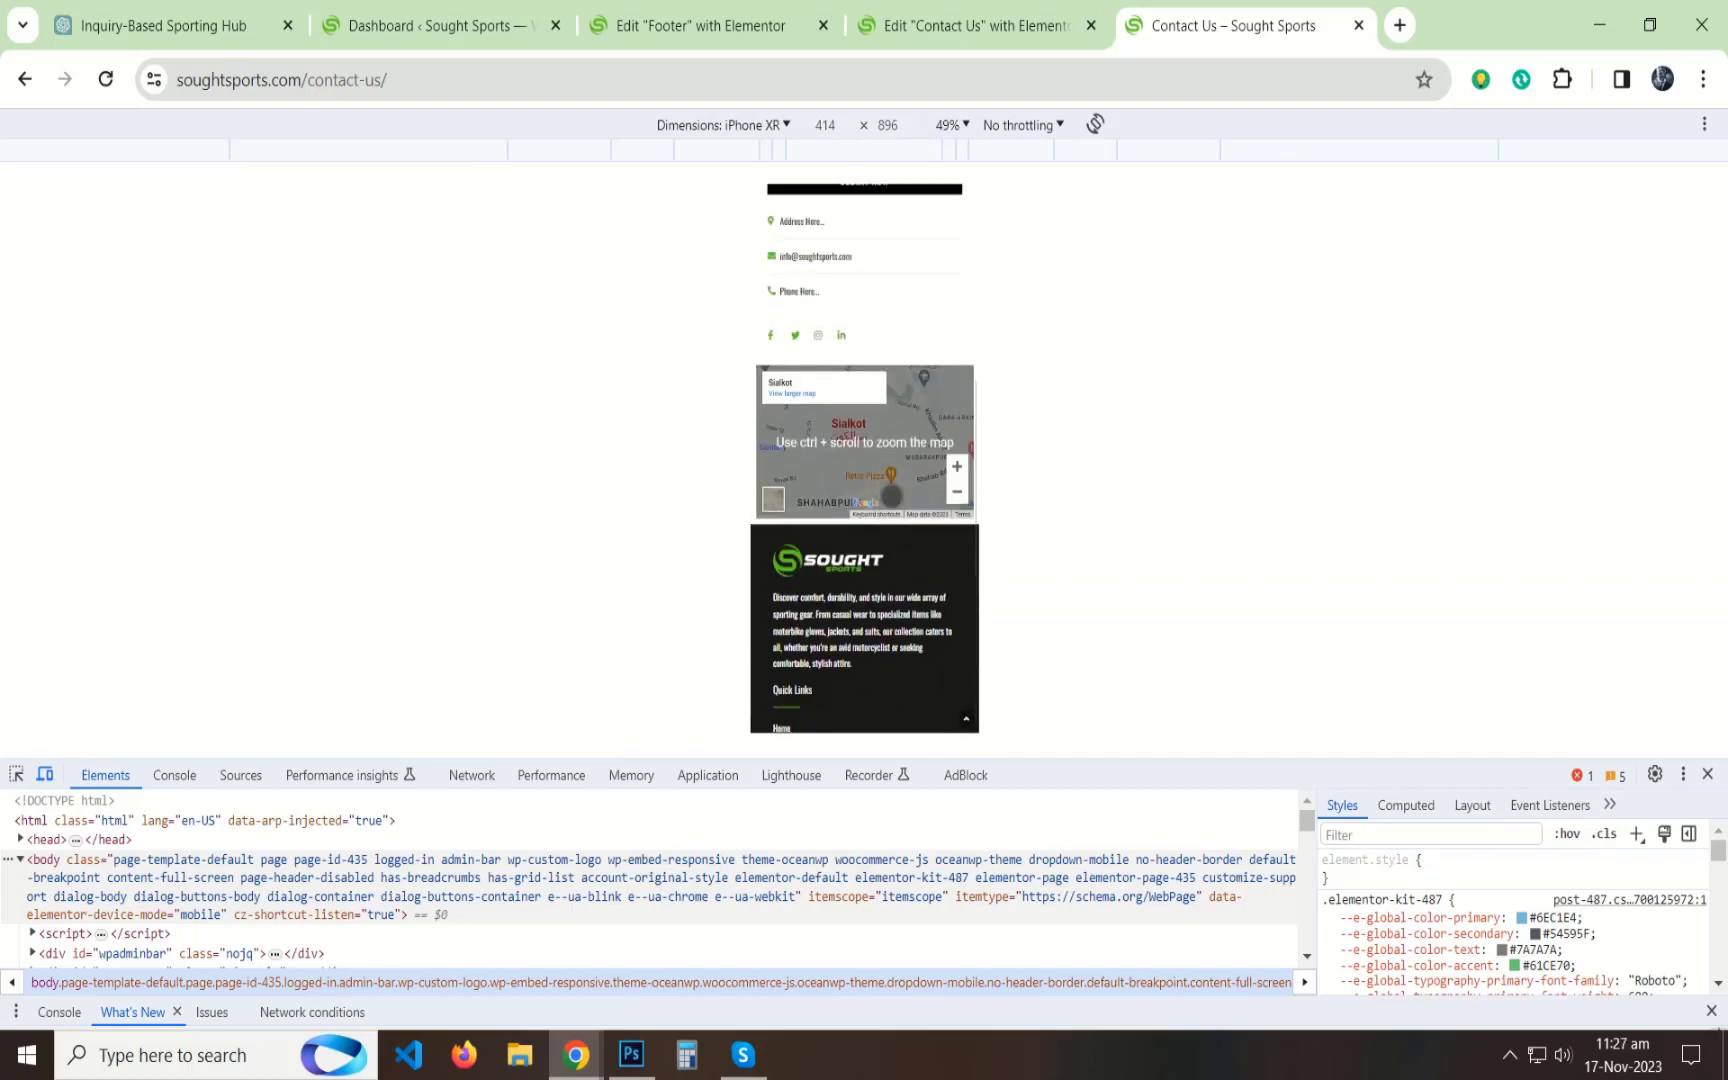
scroll(891, 495, "up", 2)
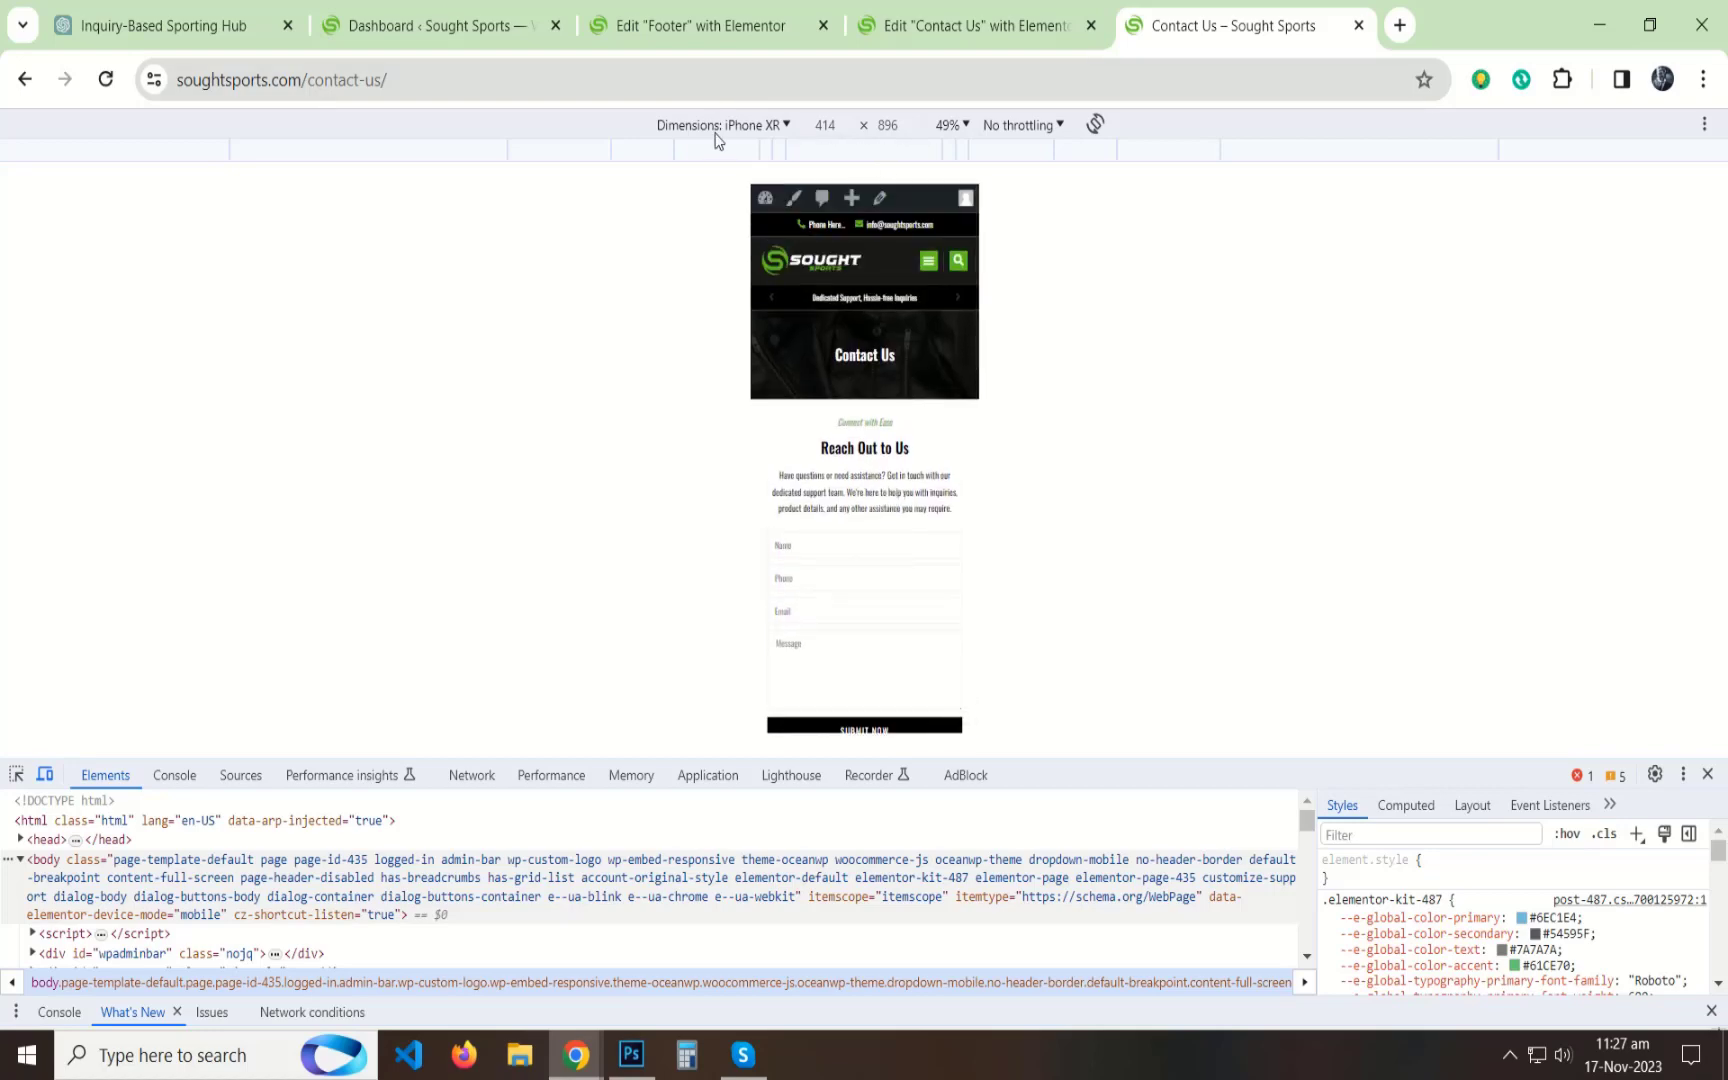